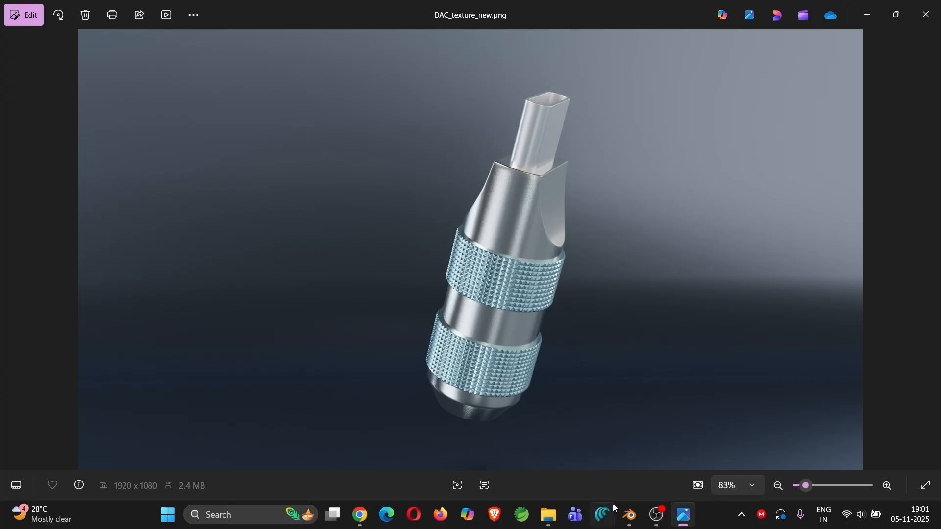
- Switch to Blender, where the DAC.blend scene is open
{"action": "left_click", "coordinate": [630, 514]}
{"action": "middle_click_drag", "start_coordinate": [446, 293], "coordinate": [462, 259]}
{"action": "scroll", "coordinate": [460, 257], "scroll_direction": "up", "scroll_amount": 4}
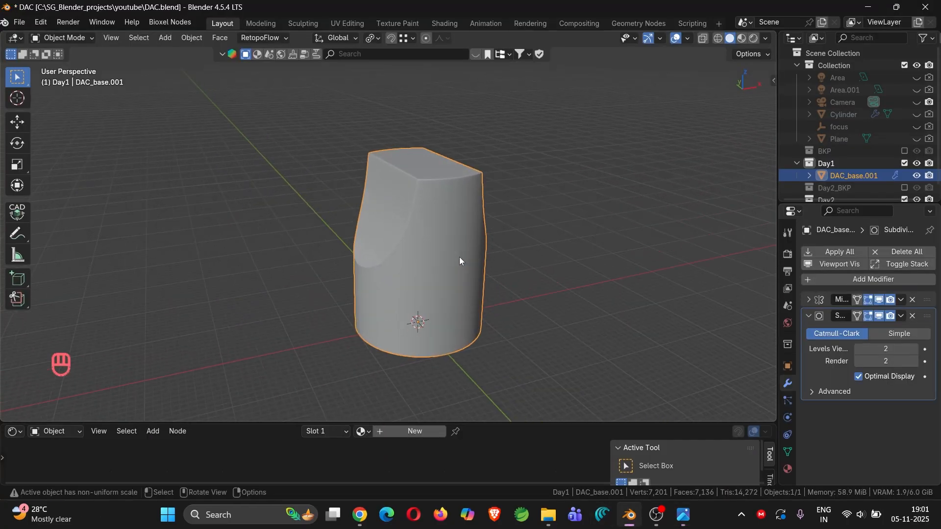
- Preview the DAC base's surface shading with MatCap viewport lighting
{"action": "left_click", "coordinate": [767, 39]}
{"action": "left_click", "coordinate": [754, 122]}
{"action": "left_click", "coordinate": [764, 98]}
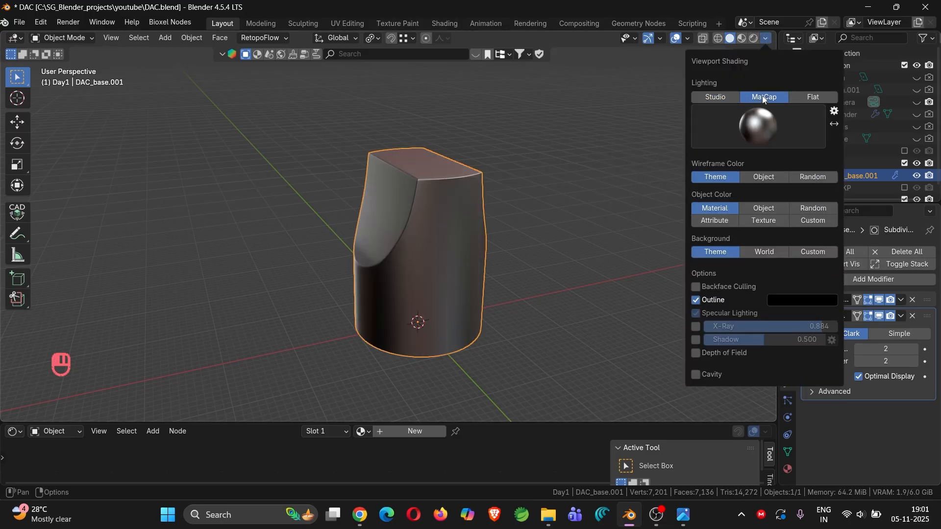
{"action": "mouse_move", "coordinate": [472, 219]}
{"action": "middle_mouse_down"}
{"action": "mouse_move", "coordinate": [342, 212]}
{"action": "mouse_move", "coordinate": [377, 205]}
{"action": "mouse_move", "coordinate": [453, 231]}
{"action": "mouse_move", "coordinate": [378, 222]}
{"action": "middle_mouse_up"}
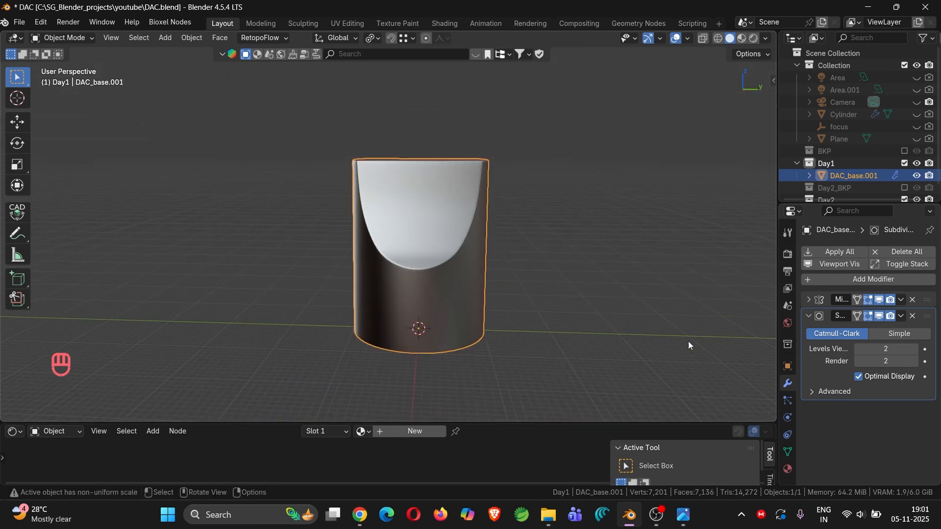
- Remove the Subdivision modifier from DAC_base.001 and set the viewport lighting to Studio
{"action": "left_click", "coordinate": [913, 317]}
{"action": "middle_click_drag", "start_coordinate": [470, 305], "coordinate": [445, 290]}
{"action": "left_click", "coordinate": [766, 38]}
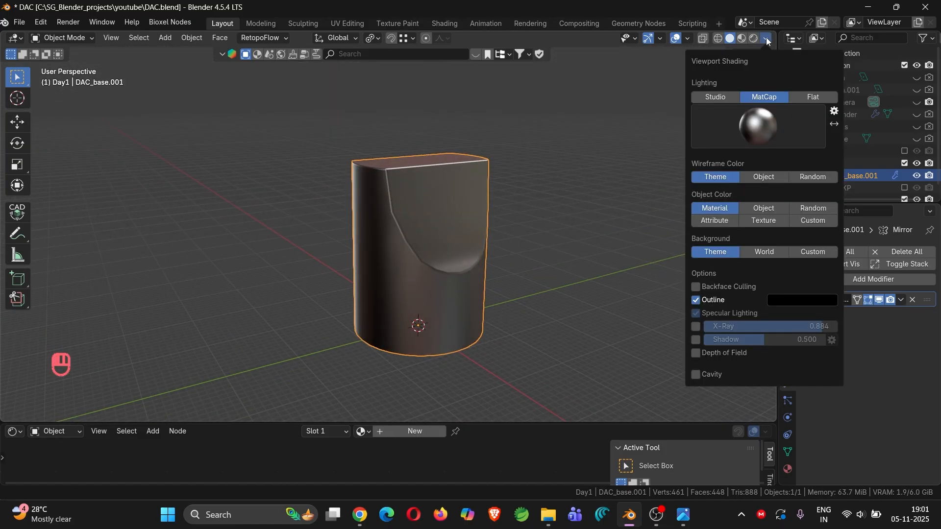
{"action": "left_click", "coordinate": [716, 98]}
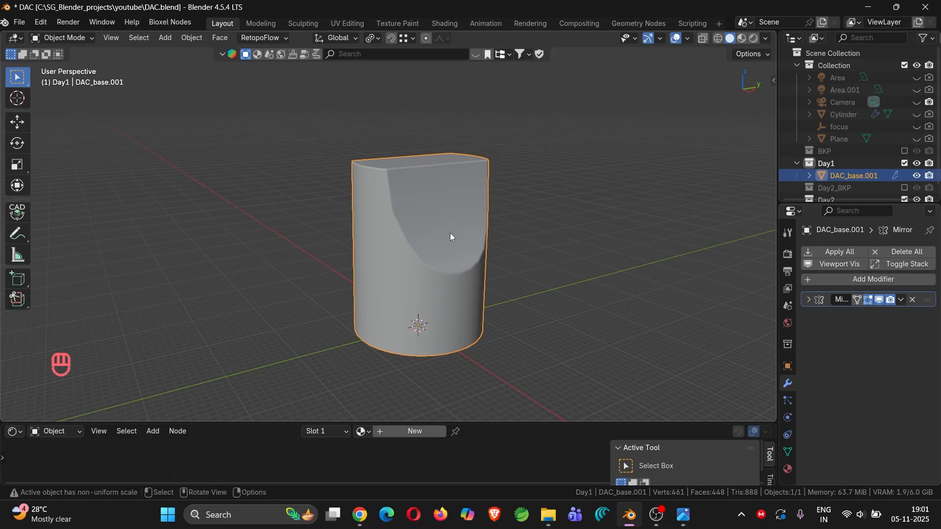
{"action": "middle_click_drag", "start_coordinate": [448, 207], "coordinate": [432, 221]}
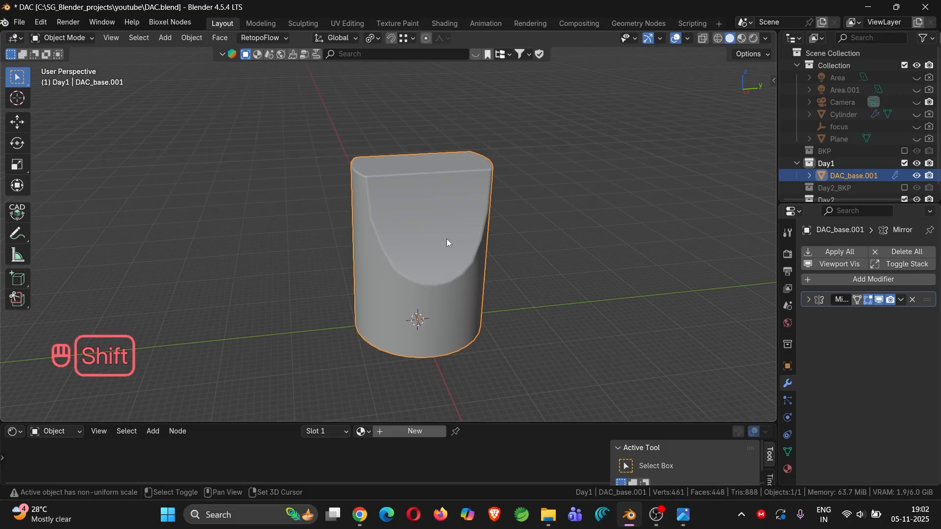
- Duplicate DAC_base.001 in place into the Day2 collection and exclude the Day1 collection from the view layer
{"action": "key", "text": "shift+d"}
{"action": "right_click", "coordinate": [645, 198]}
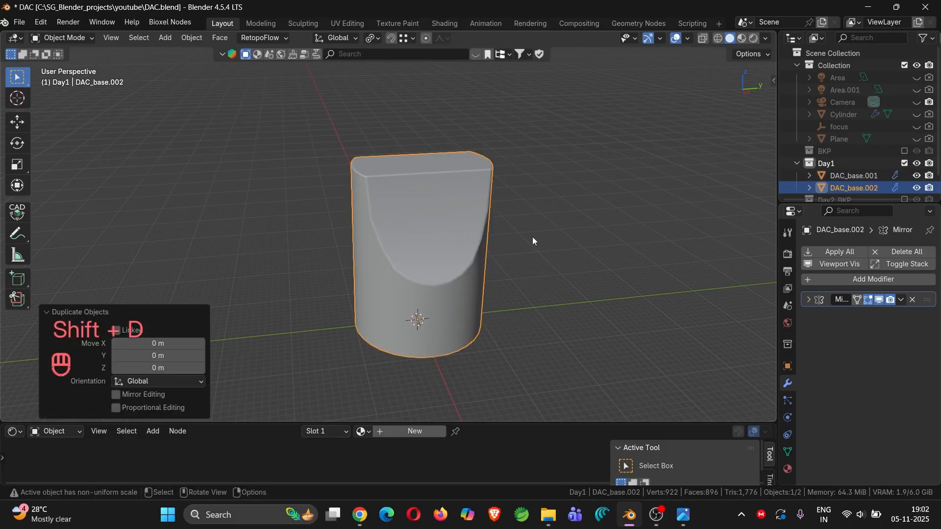
{"action": "key", "text": "m"}
{"action": "left_click", "coordinate": [520, 241]}
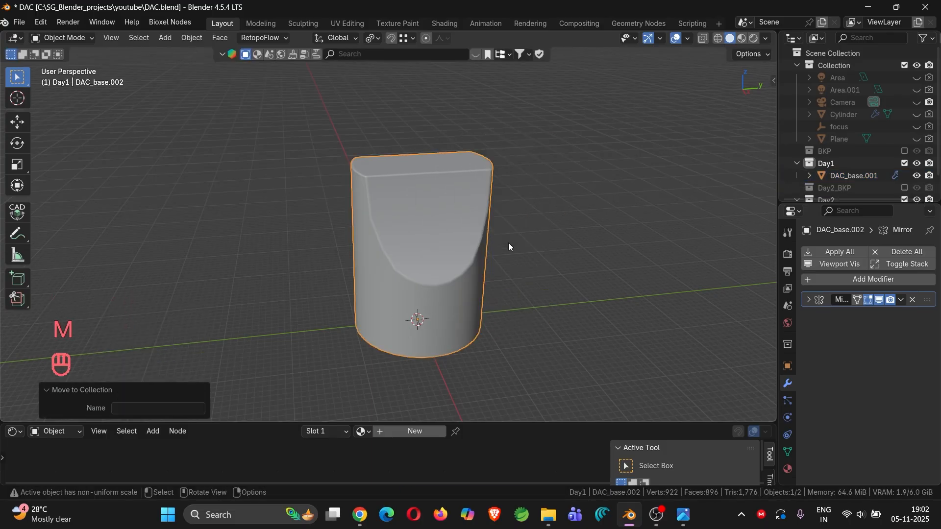
{"action": "scroll", "coordinate": [823, 191], "scroll_direction": "down", "scroll_amount": 2}
{"action": "left_click", "coordinate": [850, 189]}
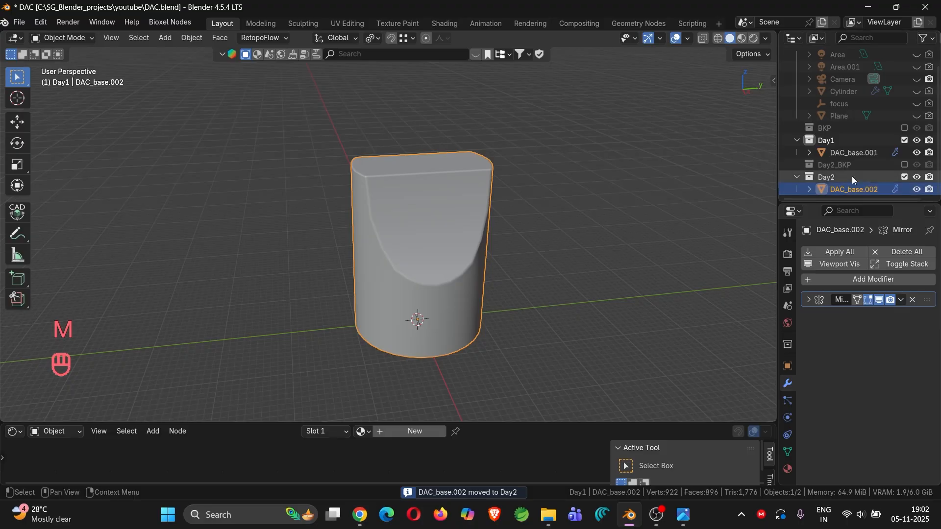
{"action": "left_click", "coordinate": [904, 140], "text": "shift"}
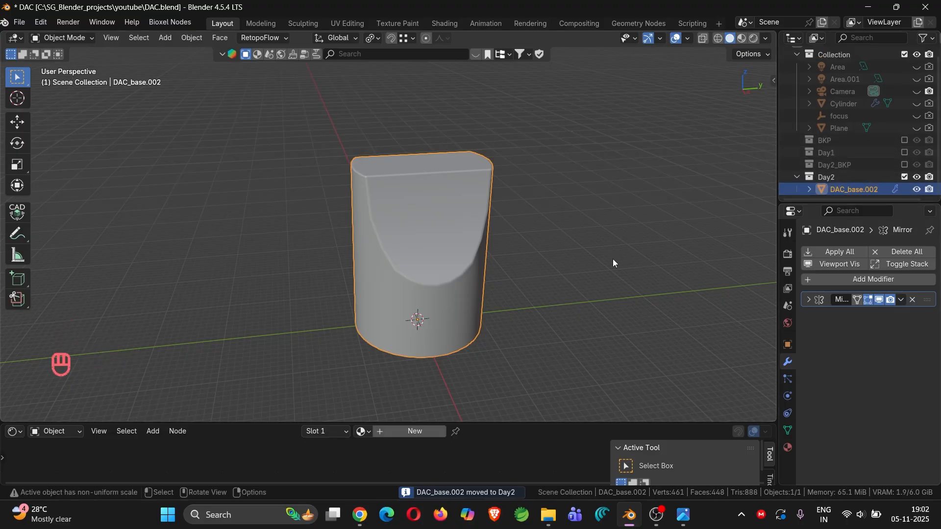
- Apply the Mirror modifier on DAC_base.002
{"action": "left_click", "coordinate": [807, 299]}
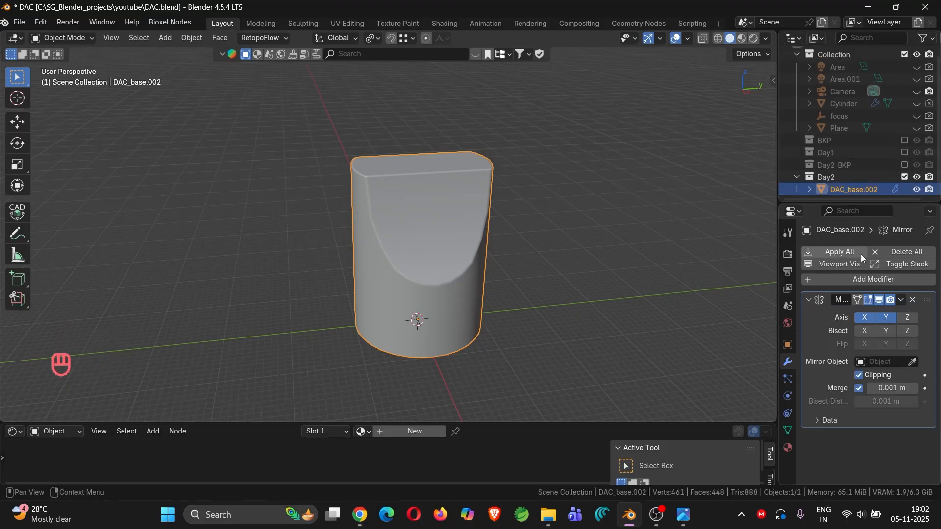
{"action": "key", "text": "Tab"}
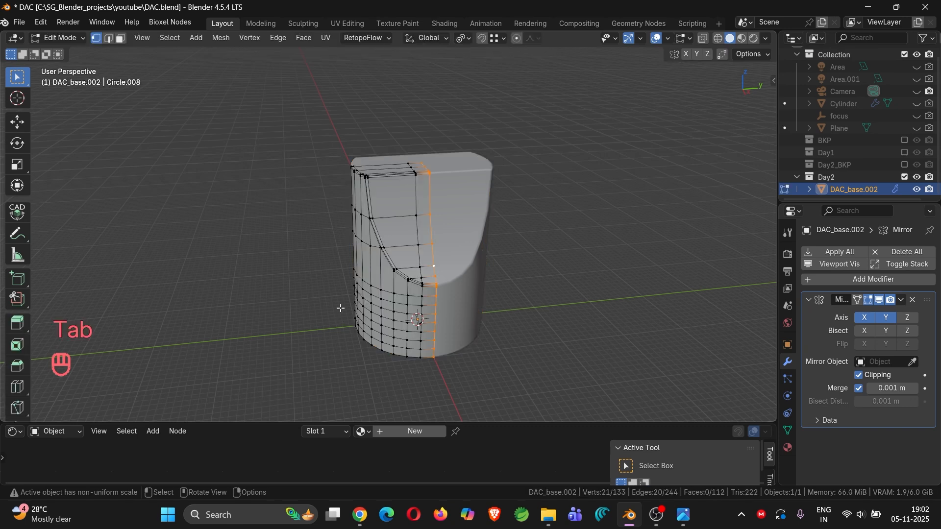
{"action": "key", "text": "Tab"}
{"action": "left_click", "coordinate": [839, 252]}
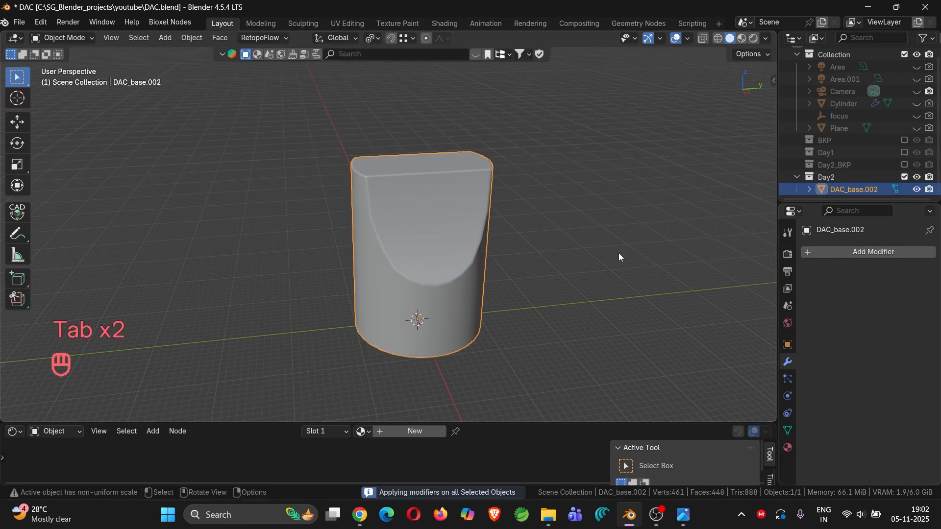
- Merge all vertices of the DAC_base.002 mesh by distance and return to Object Mode
{"action": "key", "text": "Tab"}
{"action": "key", "text": "Tab"}
{"action": "key", "text": "Tab"}
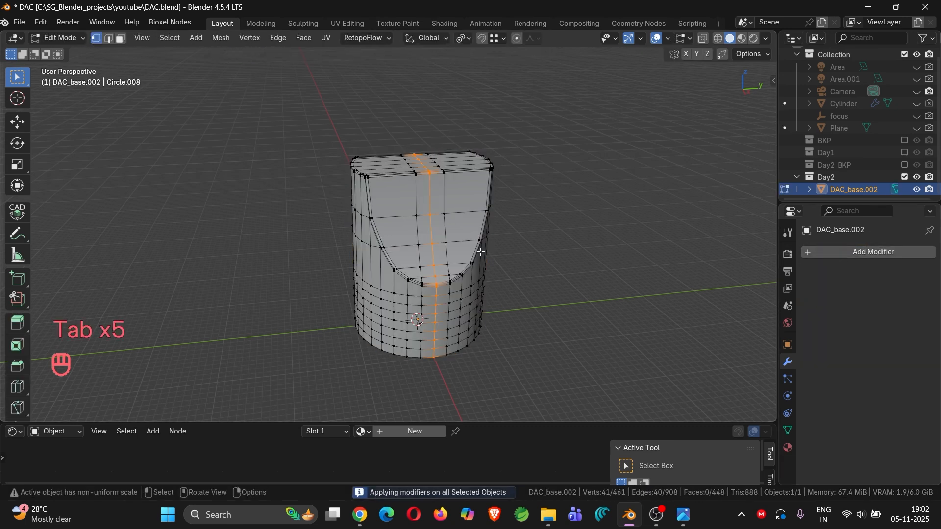
{"action": "key", "text": "a"}
{"action": "key", "text": "m"}
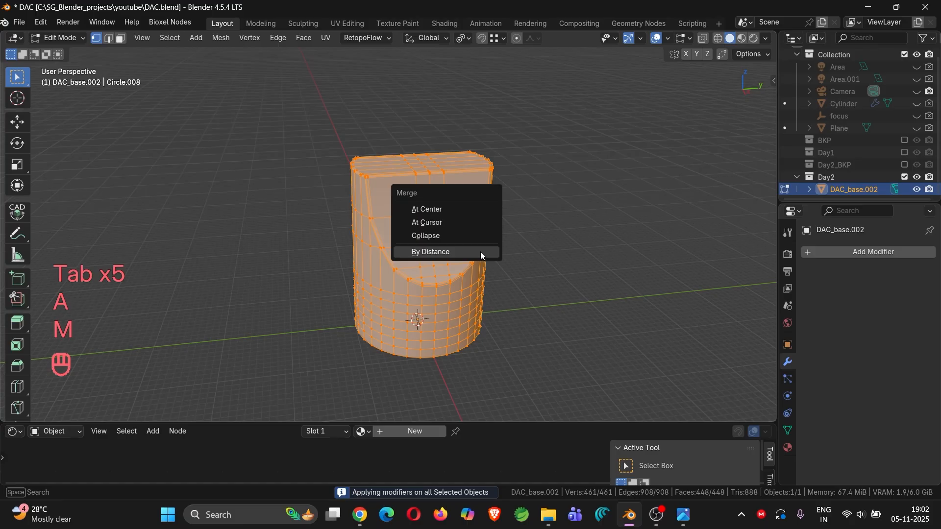
{"action": "left_click", "coordinate": [481, 251]}
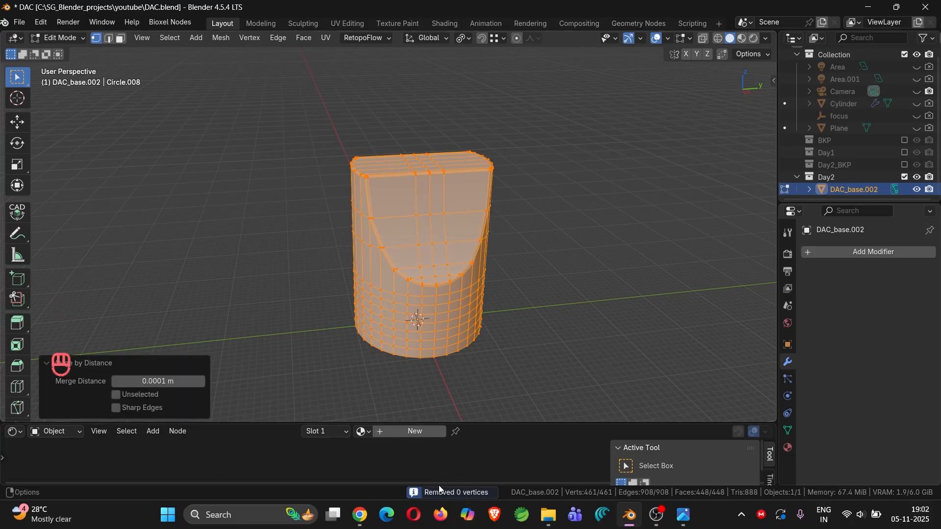
{"action": "key", "text": "Tab"}
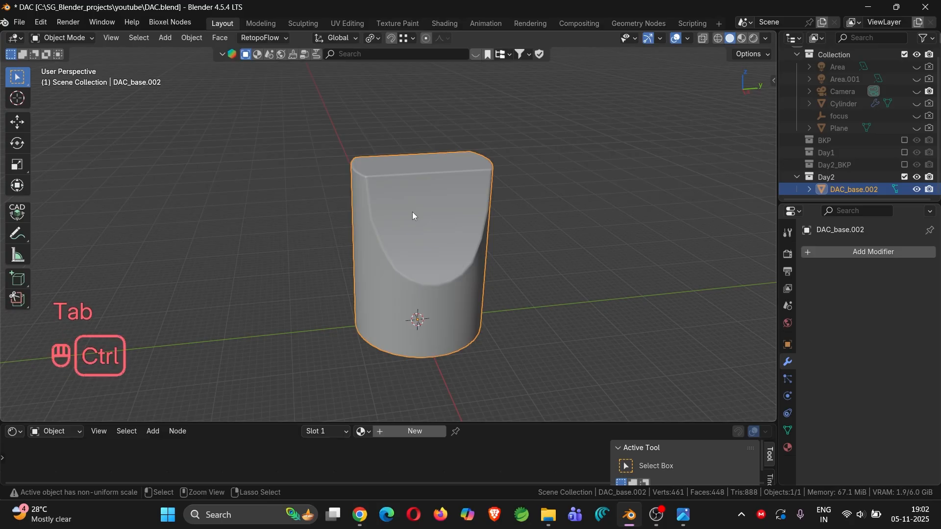
- Add a level 2 Subdivision modifier to DAC_base.002 to check its smoothing, and remove the modifier again
{"action": "key", "text": "ctrl+2"}
{"action": "middle_click_drag", "start_coordinate": [467, 220], "coordinate": [430, 153]}
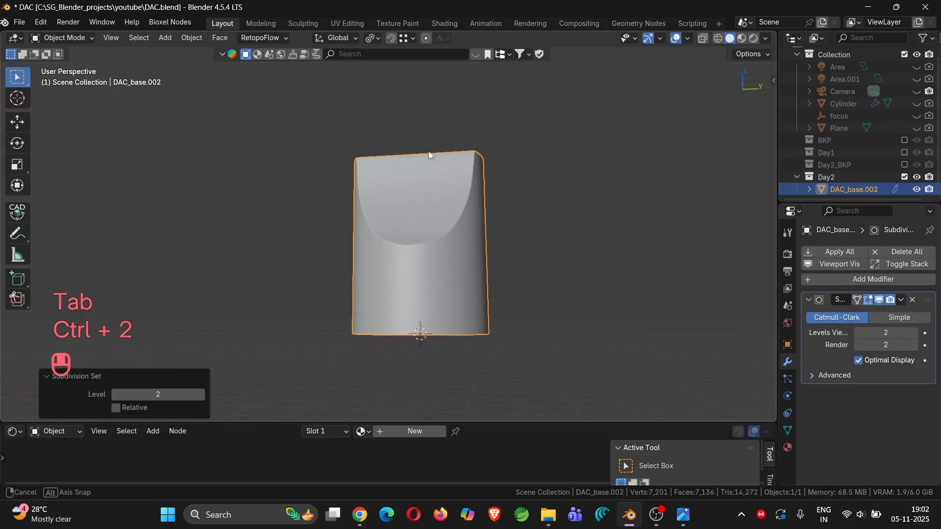
{"action": "middle_click_drag", "start_coordinate": [407, 230], "coordinate": [467, 259]}
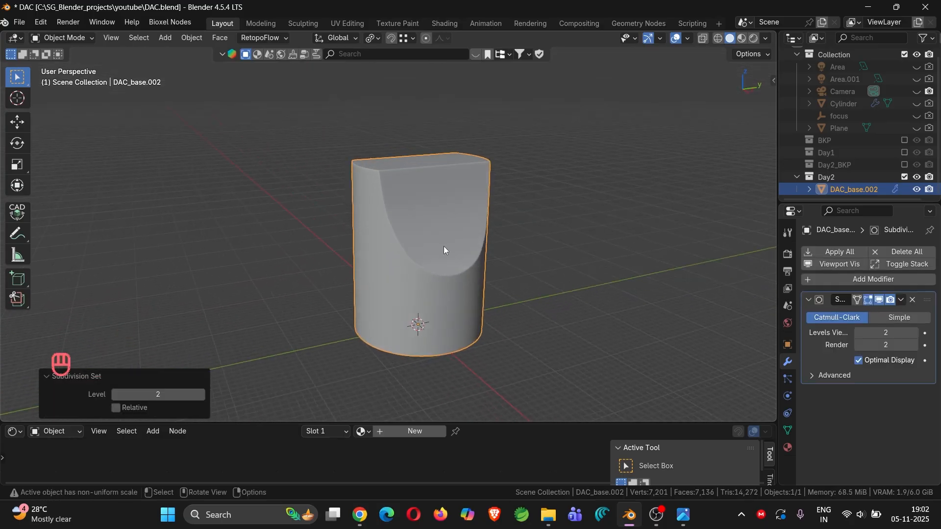
{"action": "left_click", "coordinate": [913, 301]}
{"action": "key", "text": "Tab"}
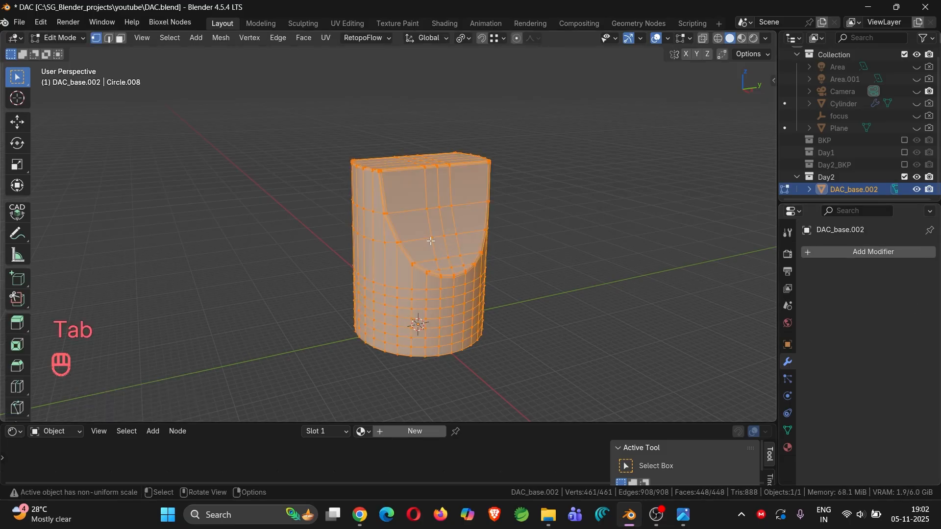
{"action": "key", "text": "Tab"}
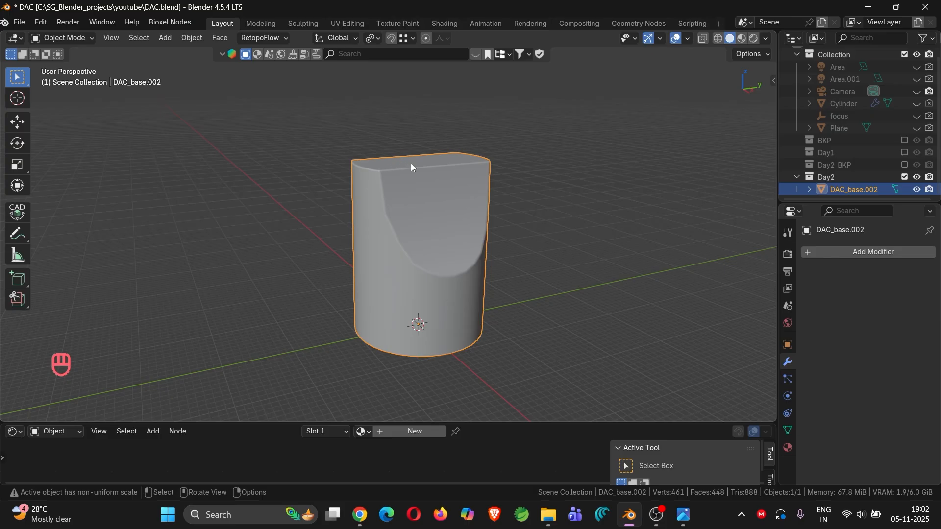
- Add Hi-Res-DAC-12.jpg as a reference image aligned to the front view
{"action": "key", "text": "KP_1"}
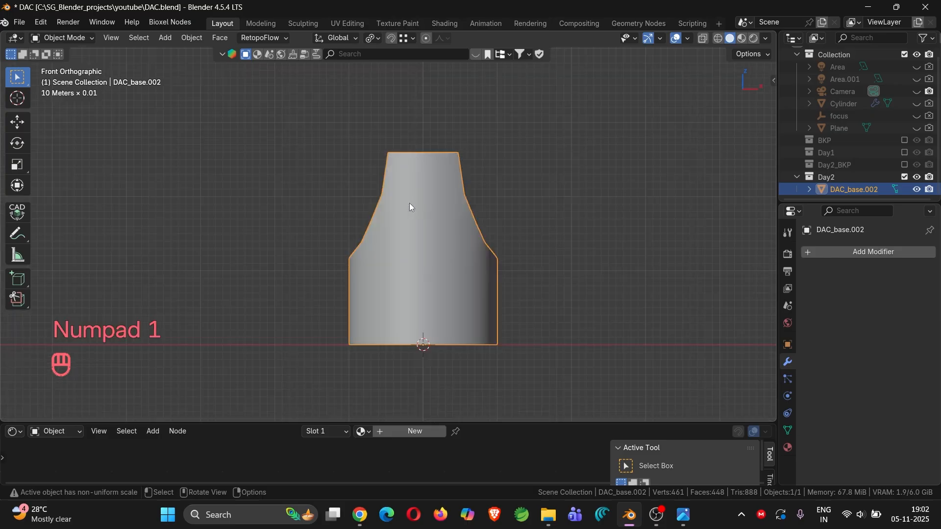
{"action": "key", "text": "shift+a"}
{"action": "mouse_move", "coordinate": [411, 344]}
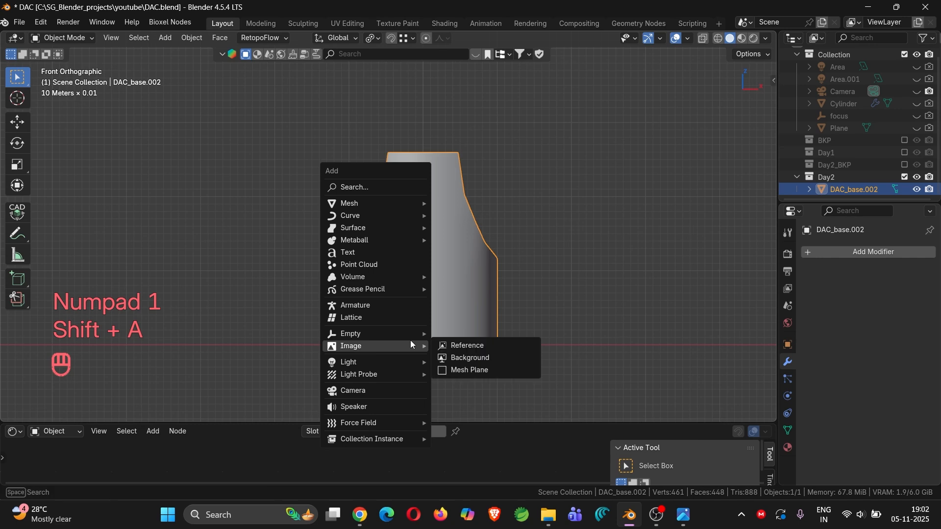
{"action": "left_click", "coordinate": [463, 345]}
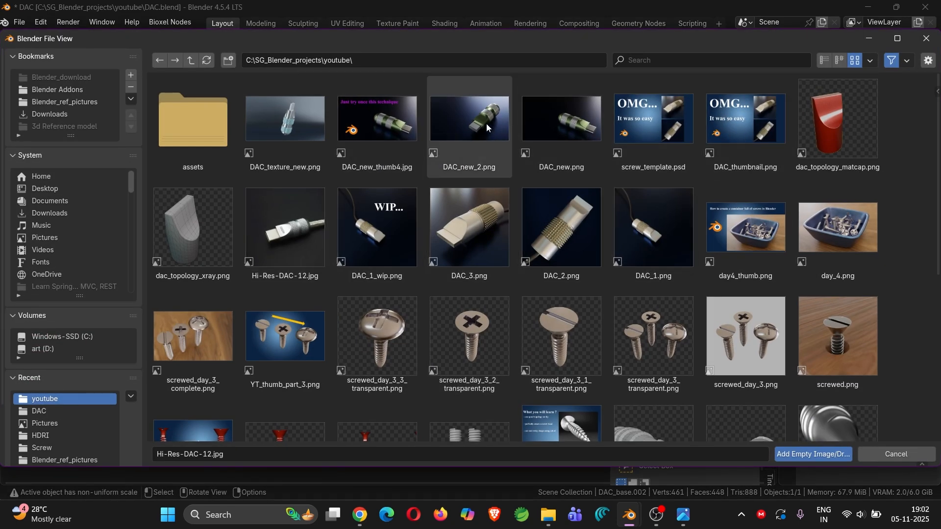
{"action": "left_click", "coordinate": [308, 224]}
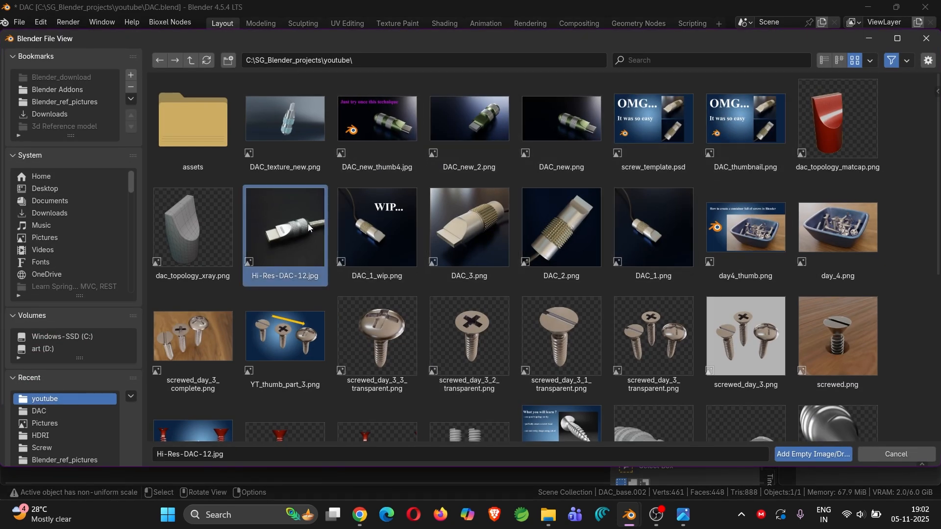
{"action": "left_click", "coordinate": [806, 455]}
- Move the reference image about 0.95 m up along Z and about -3.36 m along X, beside the DAC base
{"action": "key", "text": "g"}
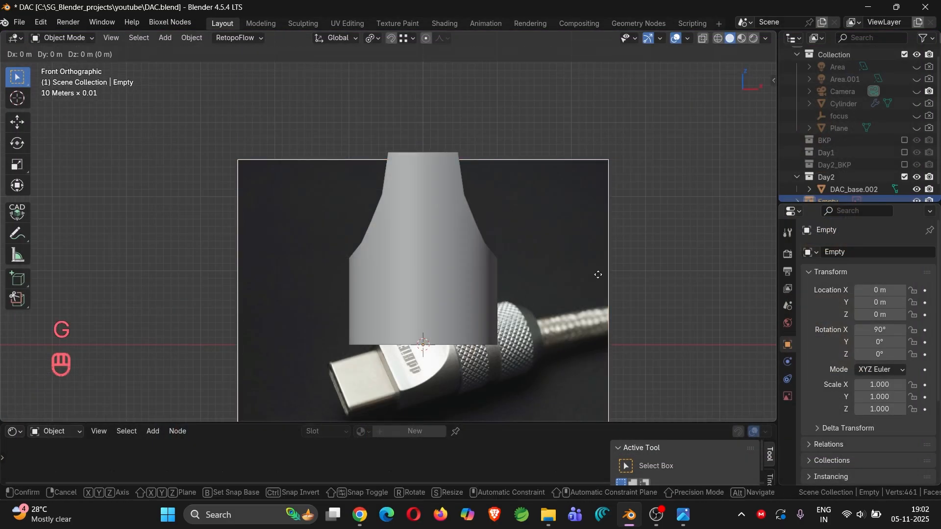
{"action": "key", "text": "z"}
{"action": "left_click", "coordinate": [363, 203]}
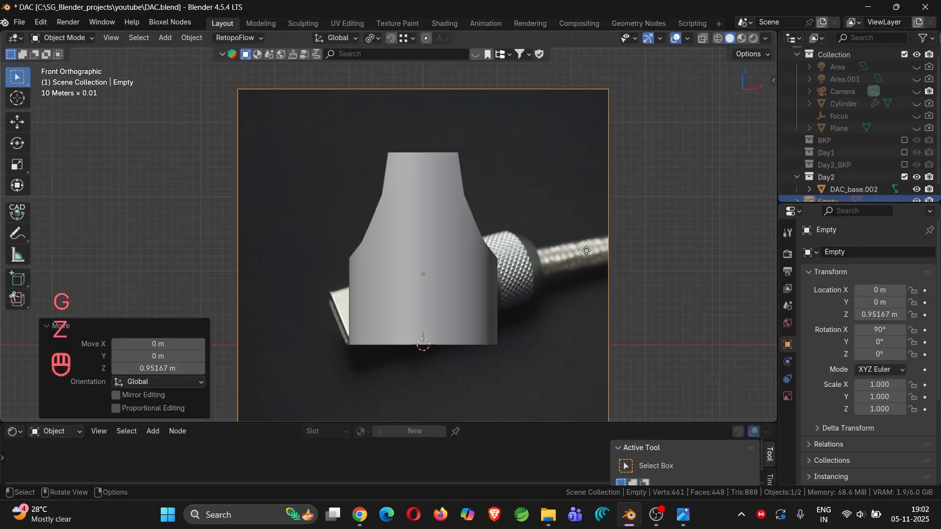
{"action": "key", "text": "g"}
{"action": "key", "text": "x"}
{"action": "left_click", "coordinate": [338, 224]}
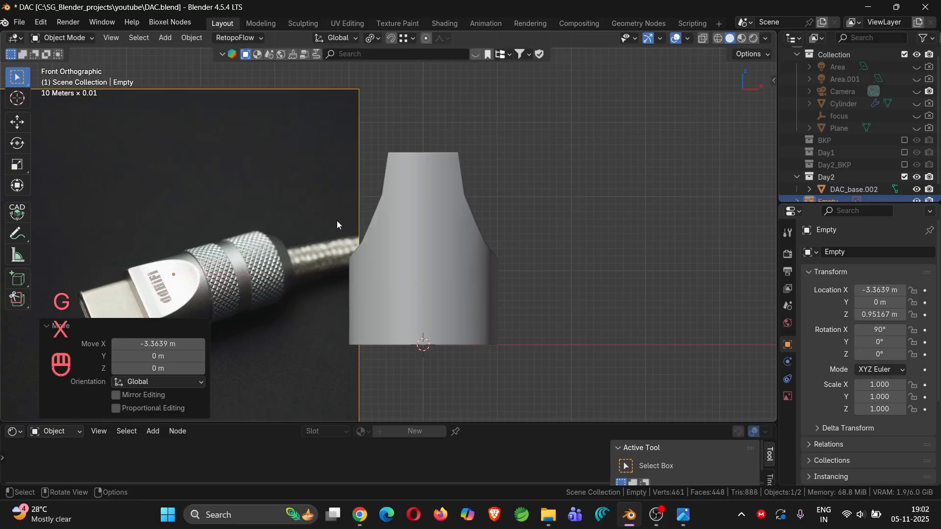
- Shift the reference image about 1 m further from the model along negative X
{"action": "scroll", "coordinate": [336, 225], "scroll_direction": "down", "scroll_amount": 3}
{"action": "middle_click_drag", "start_coordinate": [336, 224], "coordinate": [318, 239]}
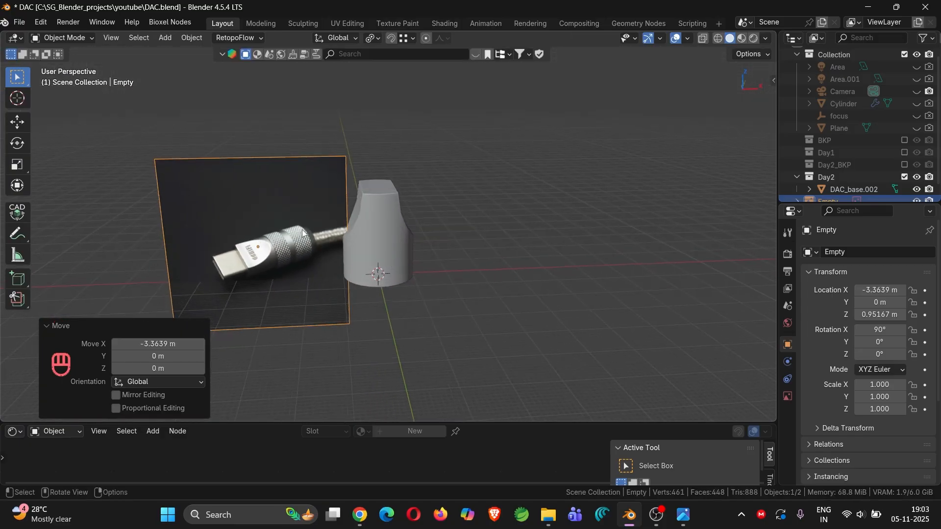
{"action": "key", "text": "g"}
{"action": "key", "text": "x"}
{"action": "left_click", "coordinate": [267, 234]}
{"action": "scroll", "coordinate": [279, 266], "scroll_direction": "up", "scroll_amount": 4}
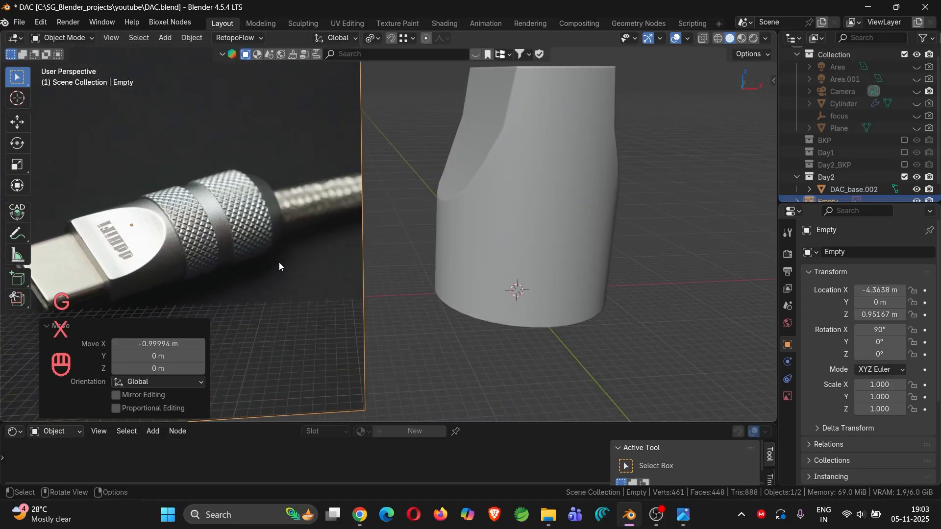
{"action": "middle_click_drag", "start_coordinate": [375, 272], "coordinate": [388, 302], "text": "shift"}
- Snap the 3D cursor to the centre vertex of DAC_base.002's top face and return to Object Mode
{"action": "left_click", "coordinate": [508, 235]}
{"action": "scroll", "coordinate": [524, 200], "scroll_direction": "down", "scroll_amount": 2}
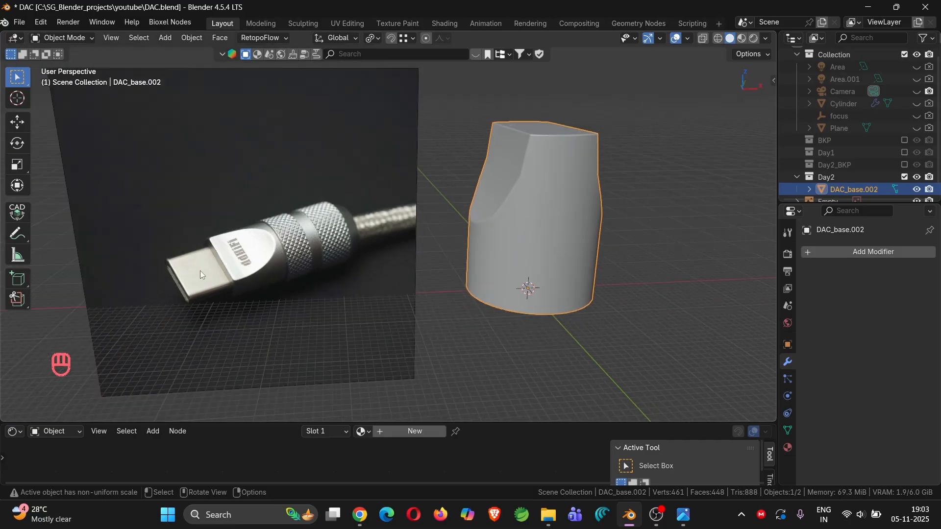
{"action": "key", "text": "KP_7"}
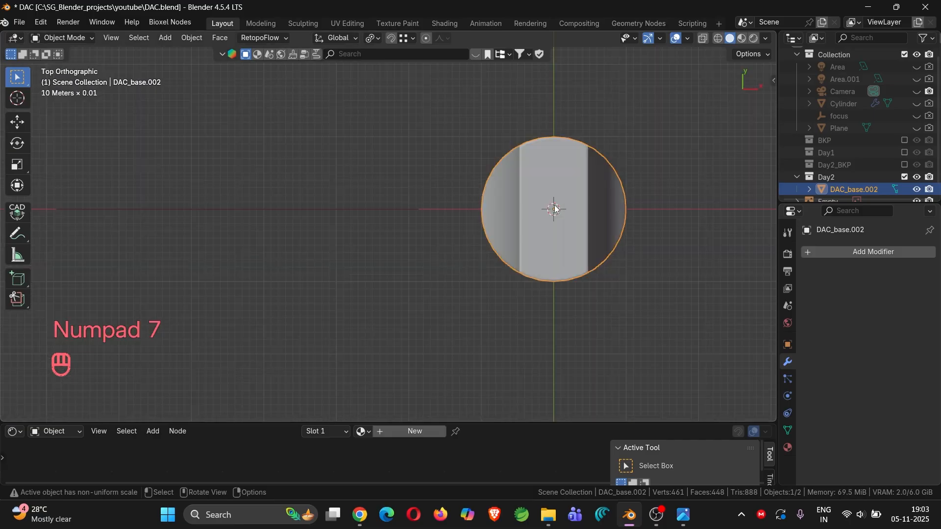
{"action": "scroll", "coordinate": [555, 208], "scroll_direction": "up", "scroll_amount": 4}
{"action": "key", "text": "Tab"}
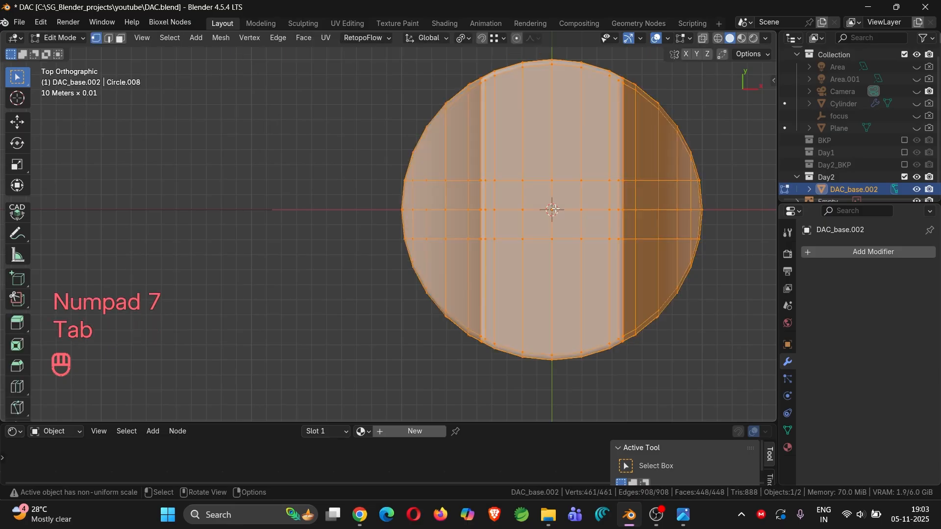
{"action": "key", "text": "1"}
{"action": "left_click", "coordinate": [554, 210]}
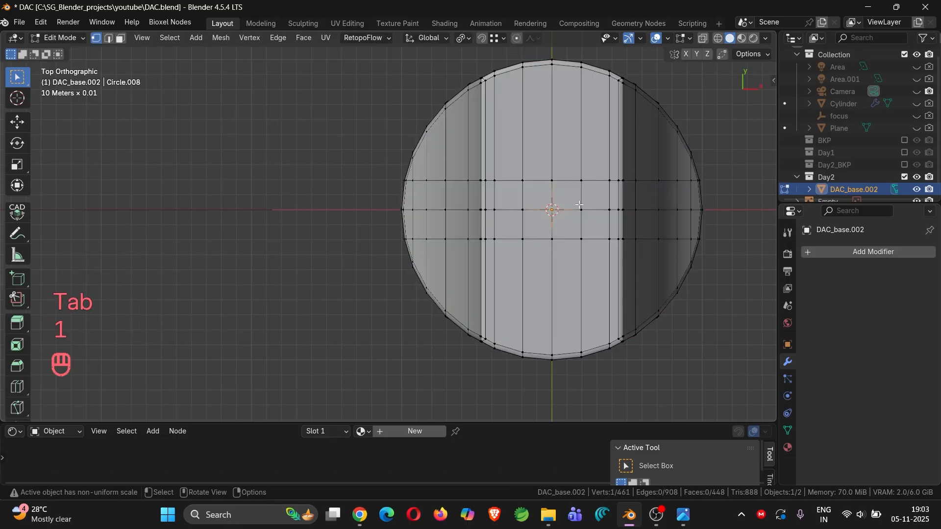
{"action": "middle_click_drag", "start_coordinate": [579, 205], "coordinate": [572, 101]}
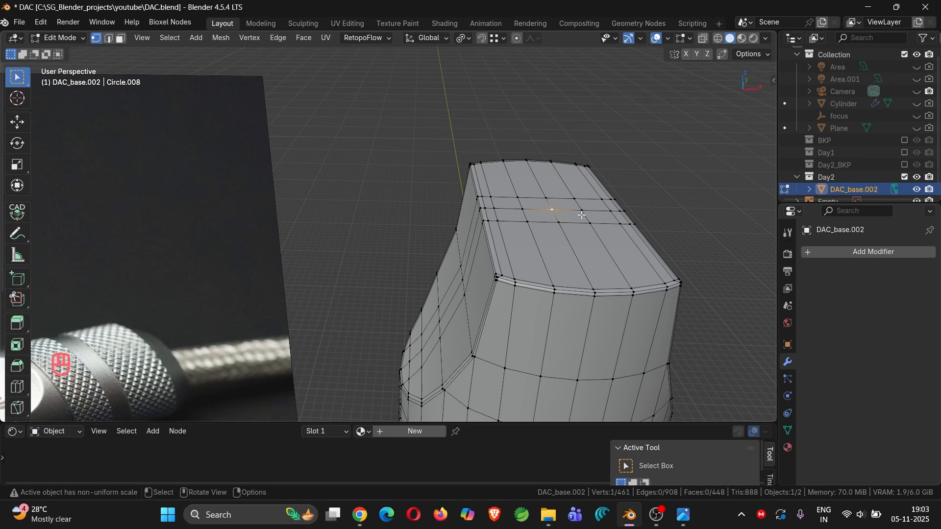
{"action": "key", "text": "KP_7"}
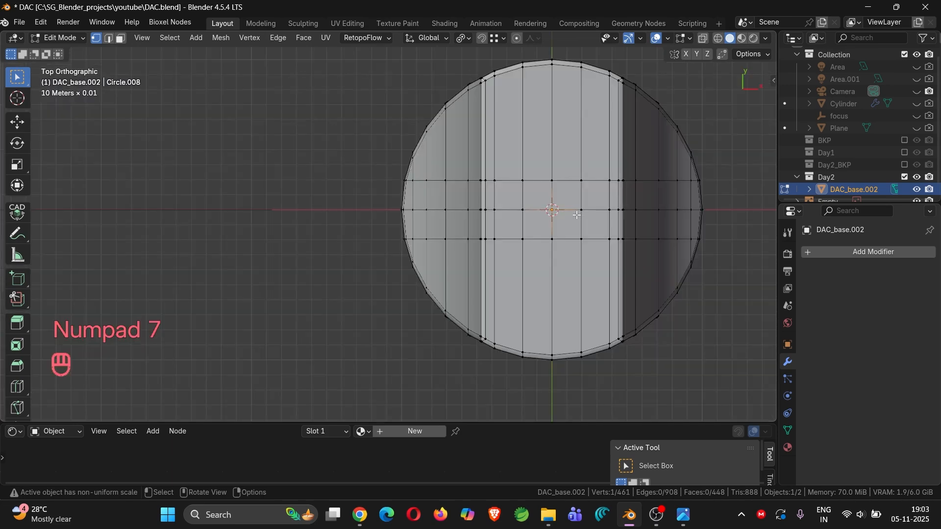
{"action": "middle_click_drag", "start_coordinate": [577, 215], "coordinate": [567, 112]}
{"action": "scroll", "coordinate": [551, 160], "scroll_direction": "down", "scroll_amount": 4}
{"action": "middle_click_drag", "start_coordinate": [576, 231], "coordinate": [566, 264]}
{"action": "key", "text": "KP_7"}
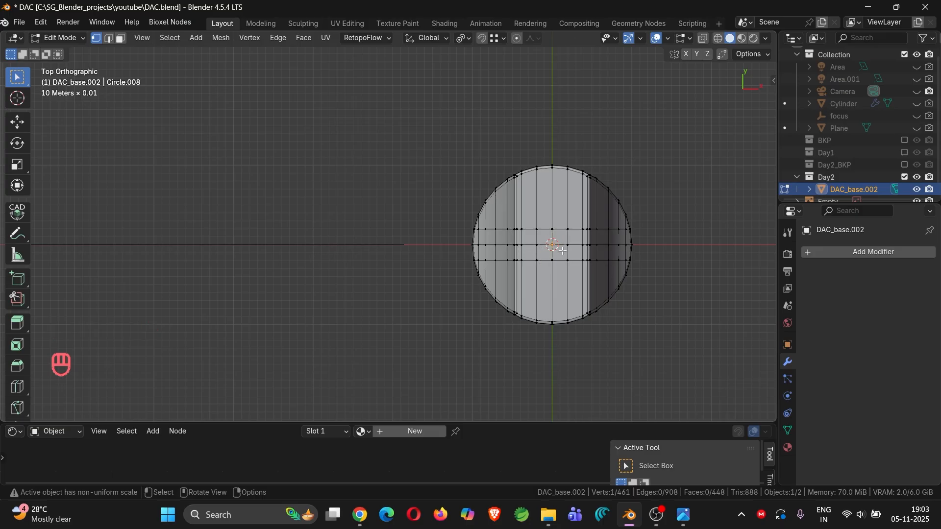
{"action": "key", "text": "shift+s"}
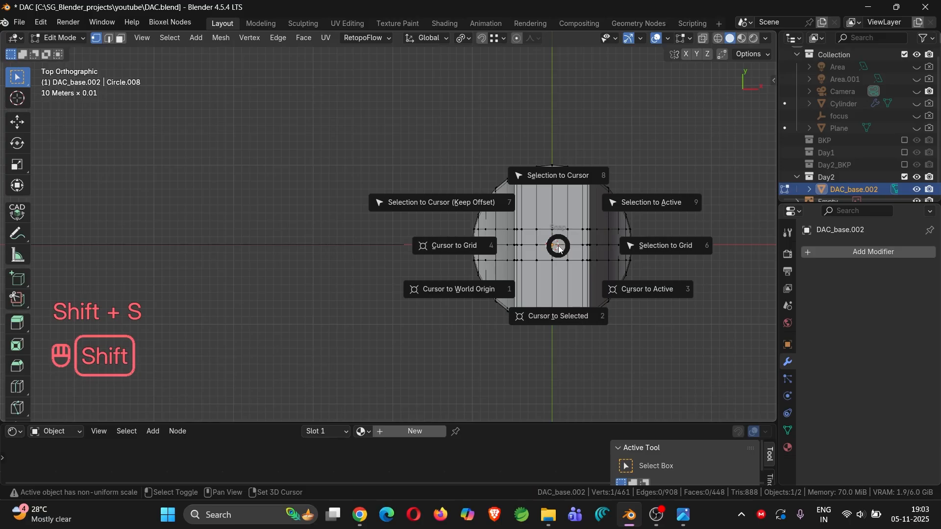
{"action": "left_click", "coordinate": [577, 321]}
{"action": "key", "text": "Tab"}
- Add a mesh plane at the 3D cursor on top of the DAC base and scale it up by about 17.27
{"action": "middle_click_drag", "start_coordinate": [577, 321], "coordinate": [516, 195]}
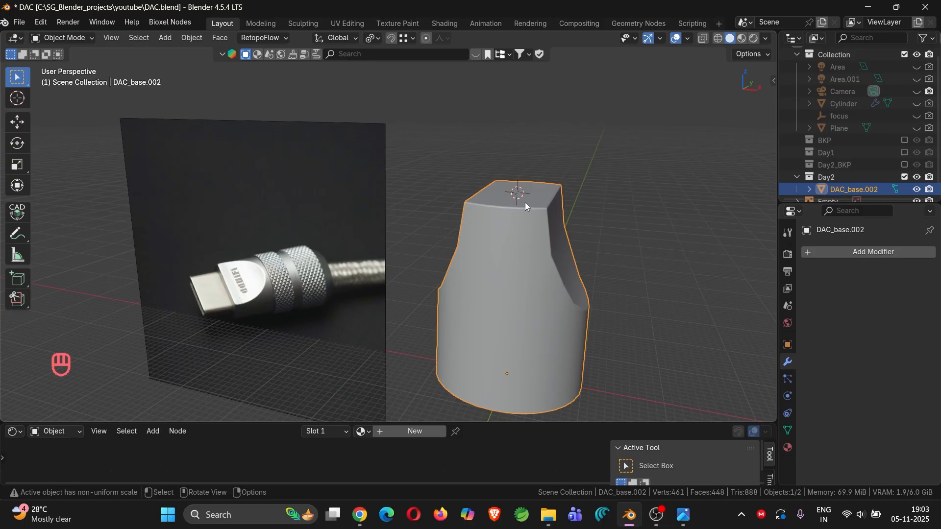
{"action": "key", "text": "shift+a"}
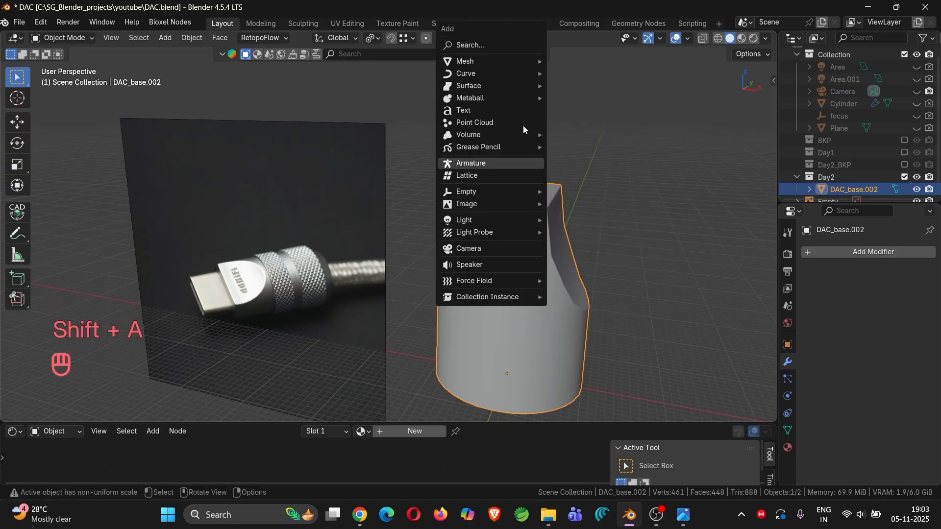
{"action": "mouse_move", "coordinate": [510, 60]}
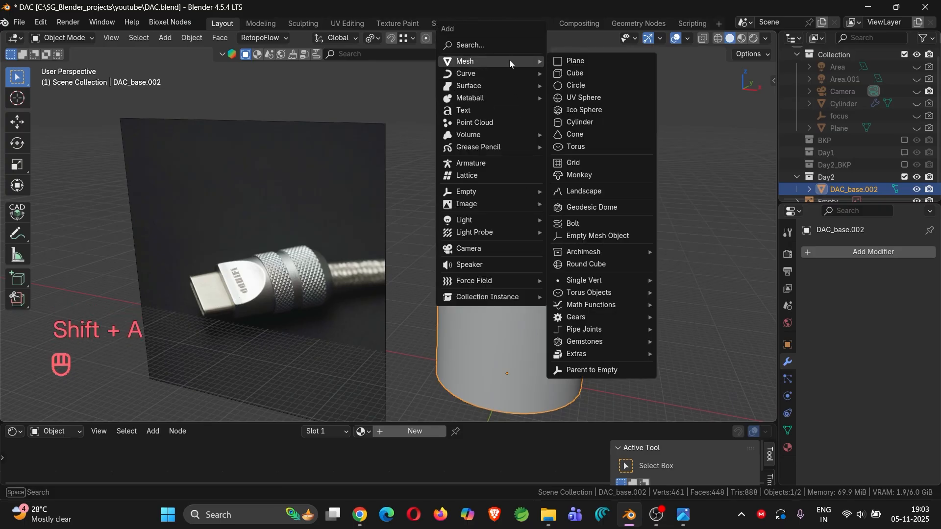
{"action": "left_click", "coordinate": [565, 62]}
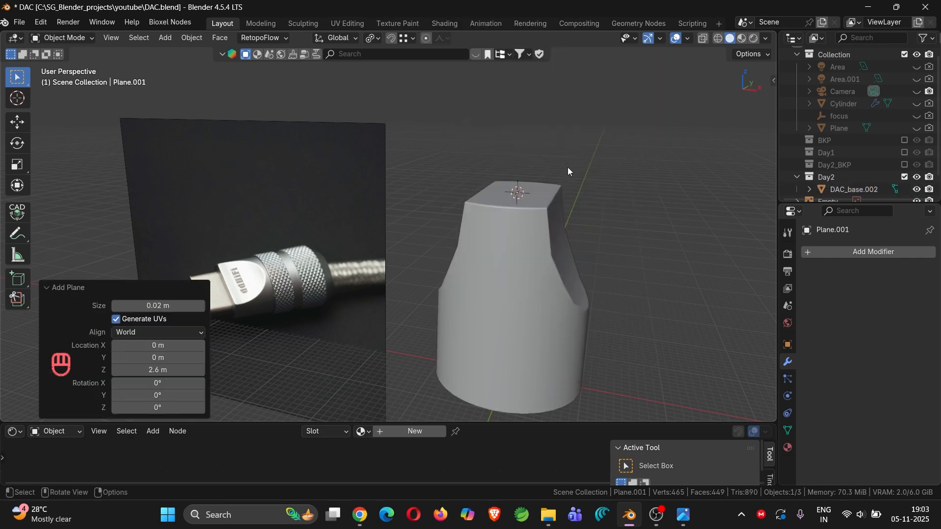
{"action": "key", "text": "KP_Decimal"}
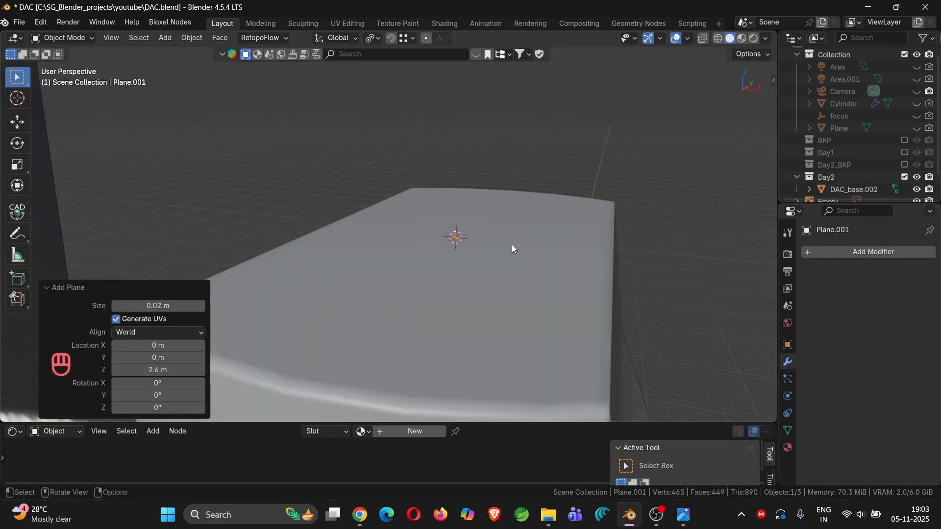
{"action": "key", "text": "s"}
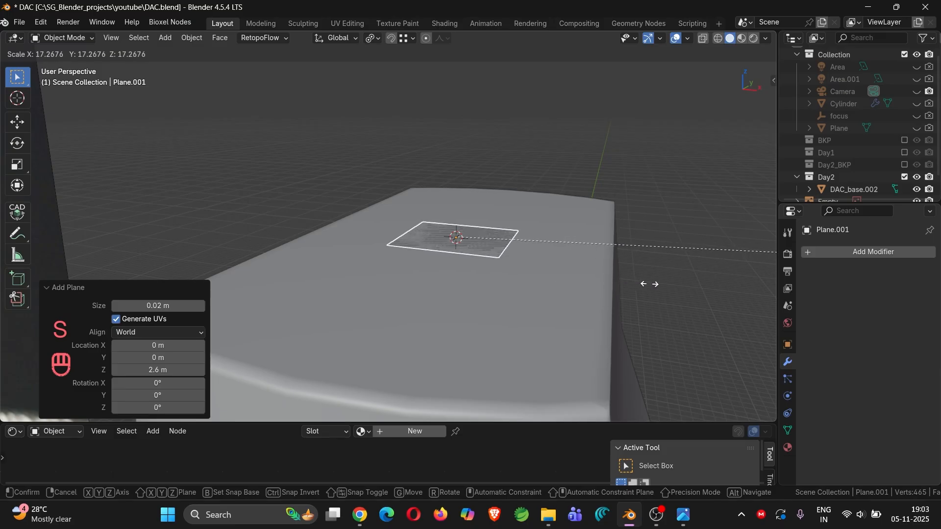
{"action": "left_click", "coordinate": [586, 251]}
- Stretch the plane along Y by a factor of about 4.39 so it runs along the base's flat top
{"action": "key", "text": "KP_7"}
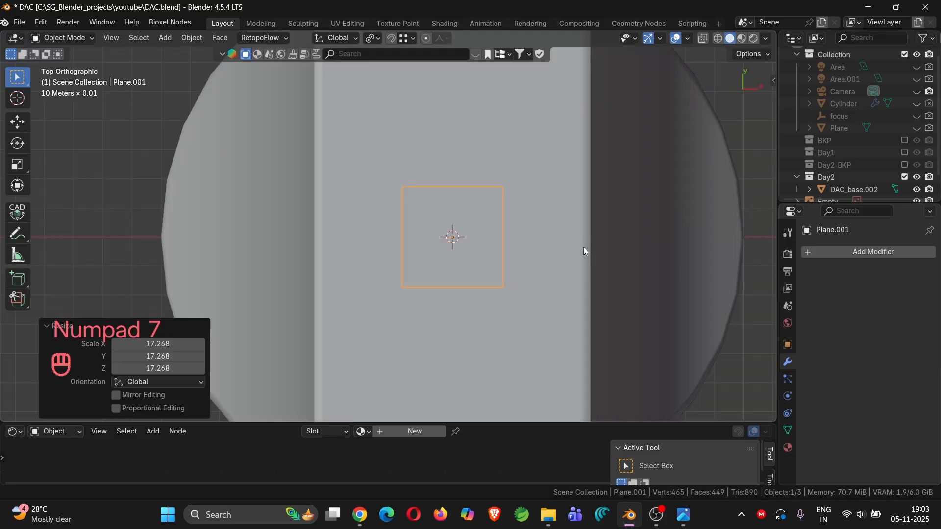
{"action": "key", "text": "s"}
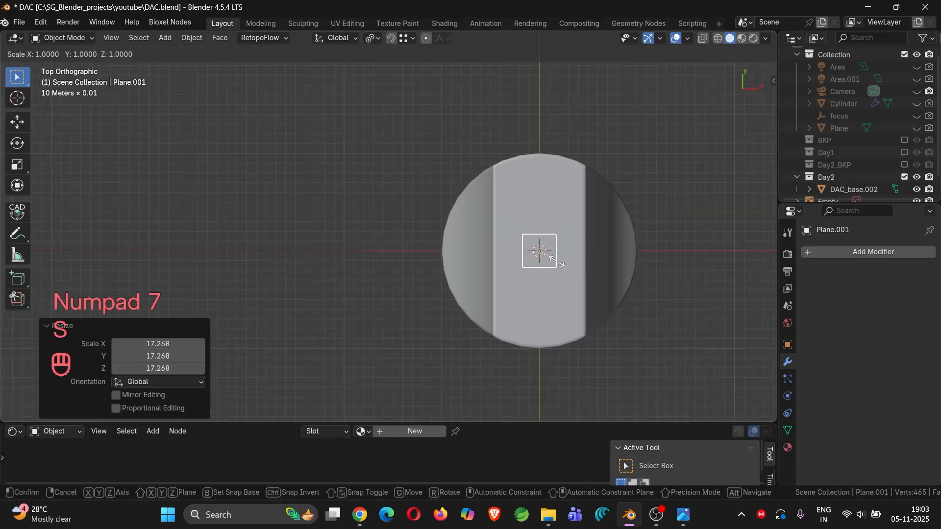
{"action": "key", "text": "y"}
{"action": "left_click", "coordinate": [580, 332]}
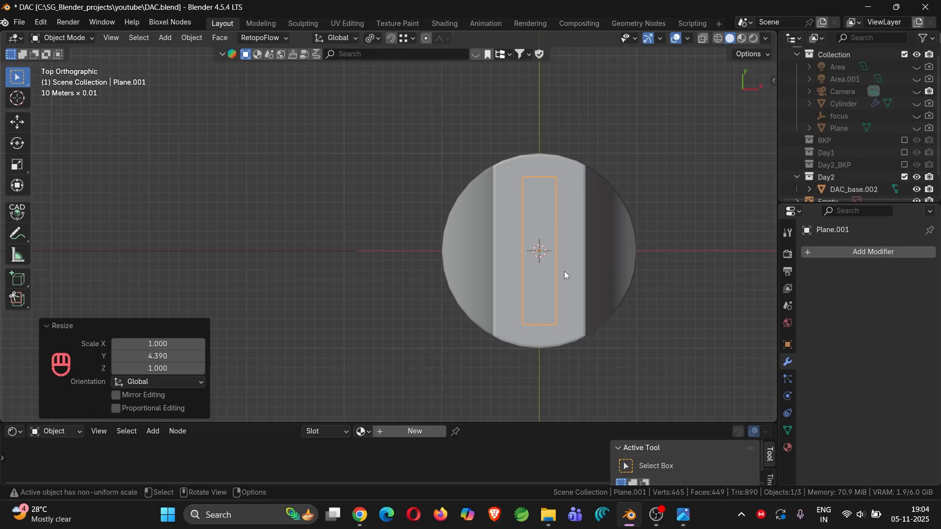
- Delete only the face of the stretched plane, keeping its rectangular outline, and select all remaining edges
{"action": "middle_click_drag", "start_coordinate": [564, 271], "coordinate": [563, 217]}
{"action": "key", "text": "Tab"}
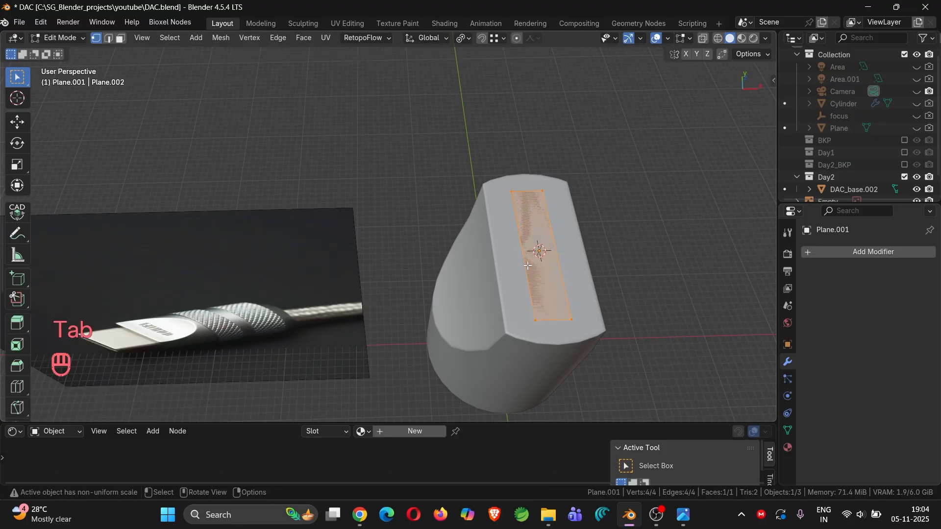
{"action": "key", "text": "x"}
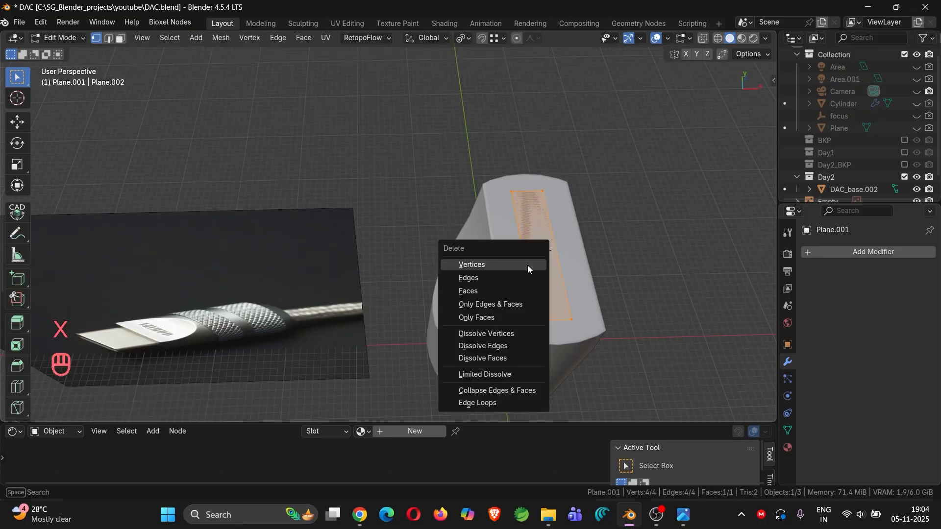
{"action": "left_click", "coordinate": [513, 314]}
{"action": "key", "text": "a"}
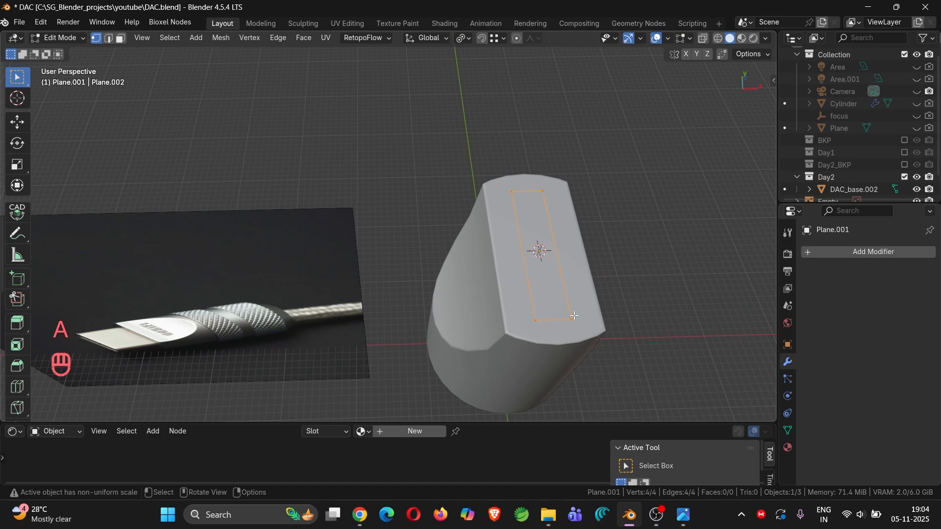
- Extrude the rectangular outline about 1 m upward along Z to form the open connector walls
{"action": "scroll", "coordinate": [573, 315], "scroll_direction": "up", "scroll_amount": 2}
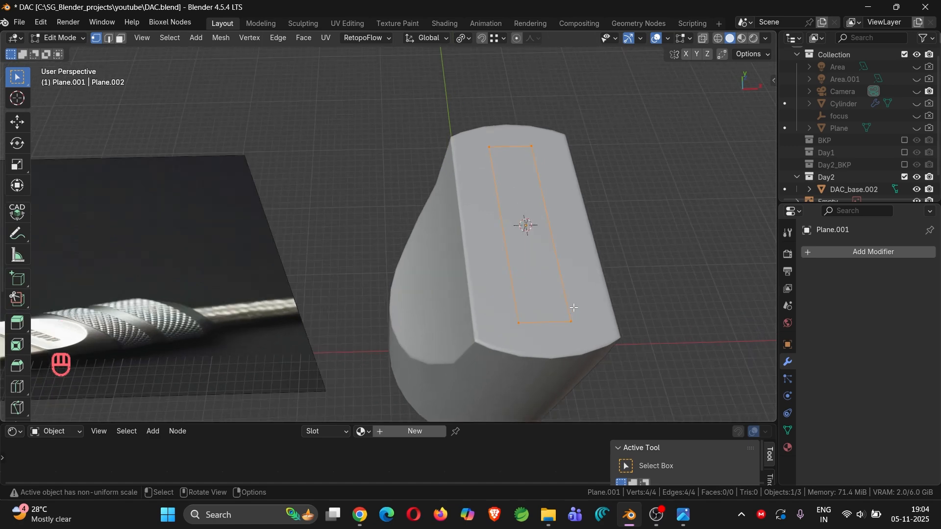
{"action": "middle_click_drag", "start_coordinate": [584, 282], "coordinate": [541, 241]}
{"action": "key", "text": "e"}
{"action": "key", "text": "z"}
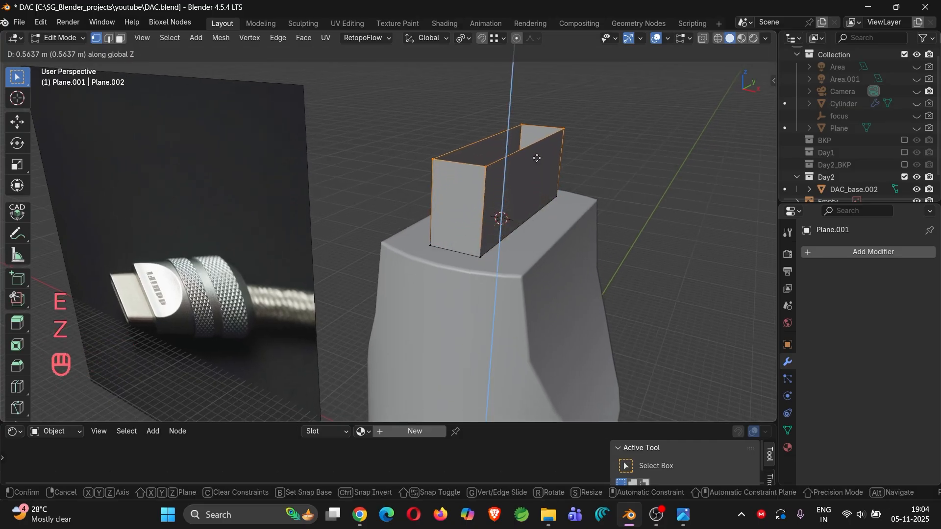
{"action": "left_click", "coordinate": [540, 93]}
- Raise the upper edges of the connector walls by about 0.16 m along Z
{"action": "scroll", "coordinate": [539, 122], "scroll_direction": "down", "scroll_amount": 4}
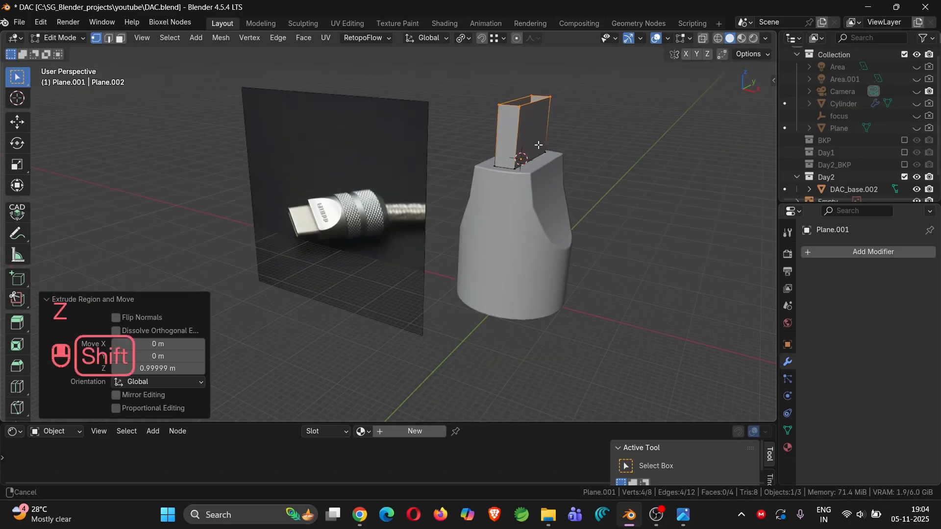
{"action": "middle_click_drag", "start_coordinate": [538, 146], "coordinate": [530, 210]}
{"action": "key", "text": "g"}
{"action": "key", "text": "z"}
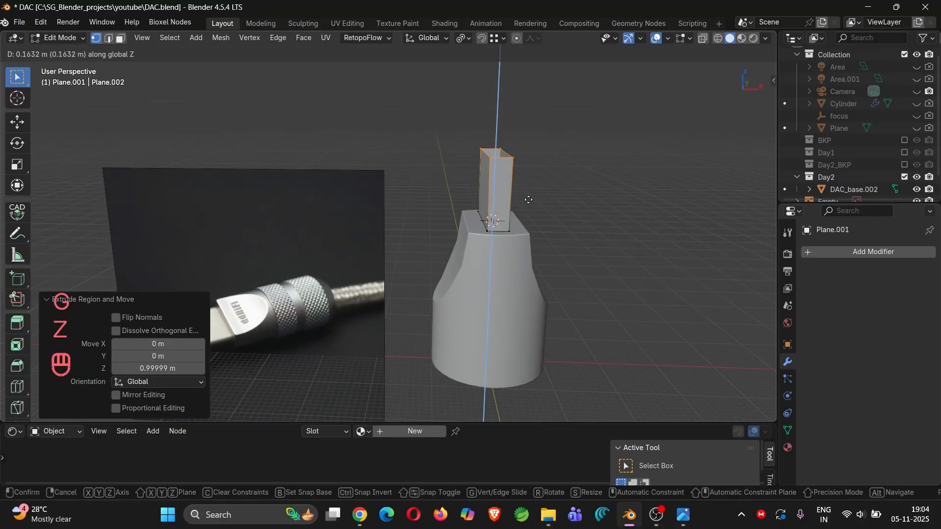
{"action": "left_click", "coordinate": [528, 200]}
- Try a bevel of about 0.0008 m with 3 segments on the connector's four vertical edges, and undo it
{"action": "scroll", "coordinate": [514, 191], "scroll_direction": "up", "scroll_amount": 3}
{"action": "middle_click_drag", "start_coordinate": [510, 185], "coordinate": [487, 222]}
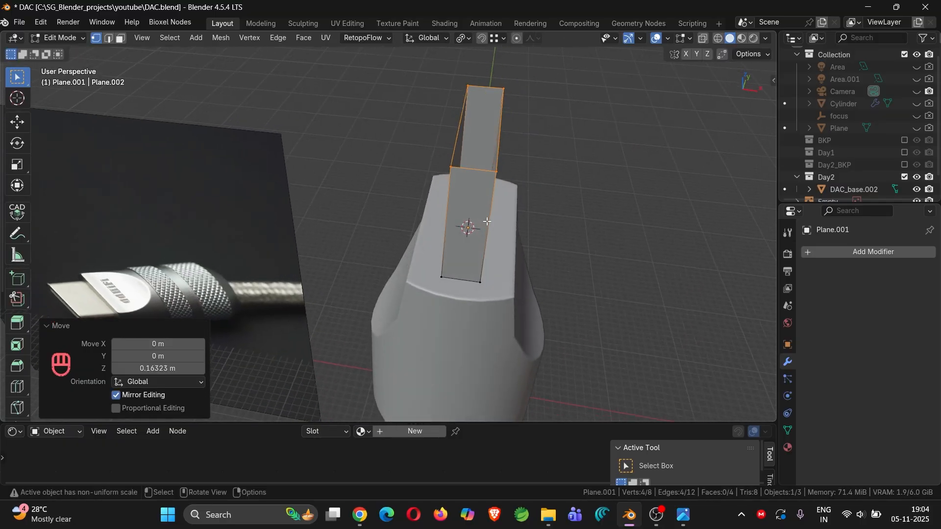
{"action": "key", "text": "2"}
{"action": "left_click", "coordinate": [488, 203], "text": "alt"}
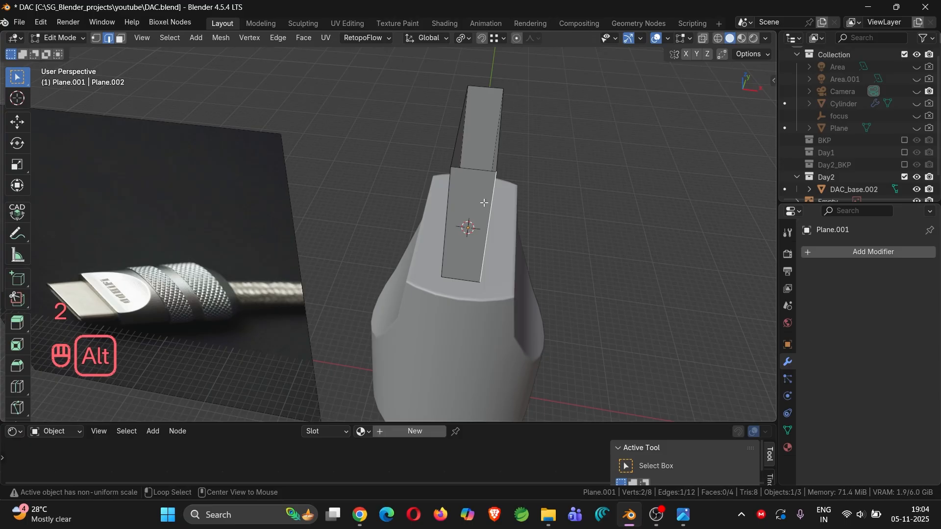
{"action": "left_click", "coordinate": [444, 212], "text": "ctrl+alt"}
{"action": "middle_click_drag", "start_coordinate": [444, 212], "coordinate": [512, 206]}
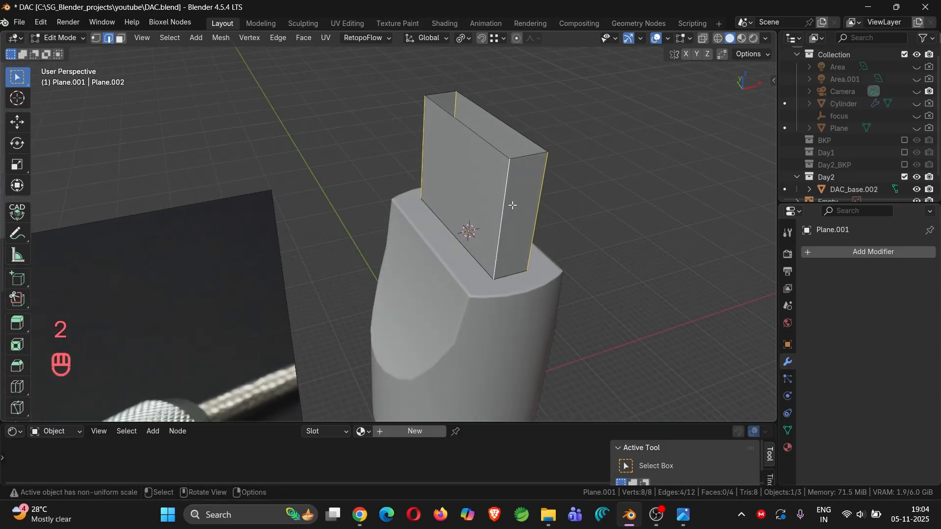
{"action": "middle_click_drag", "start_coordinate": [485, 134], "coordinate": [446, 229], "text": "shift"}
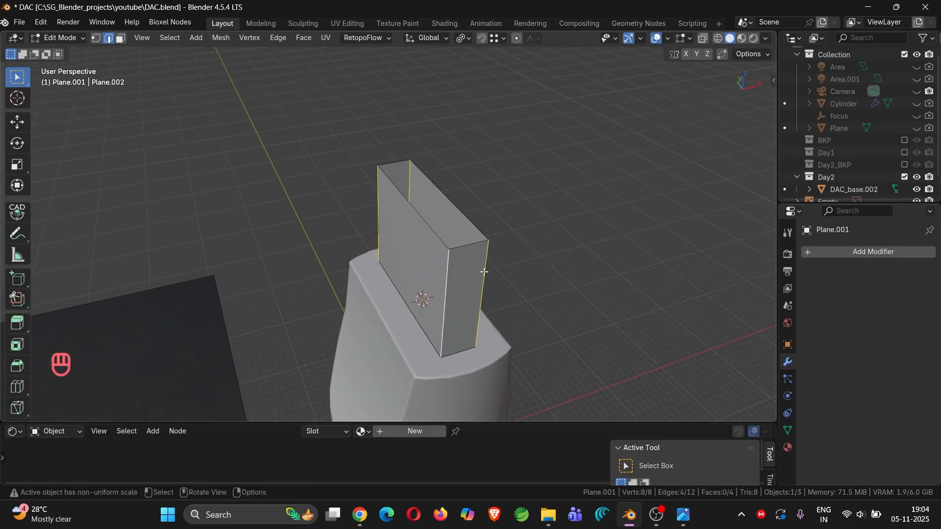
{"action": "key", "text": "ctrl+b"}
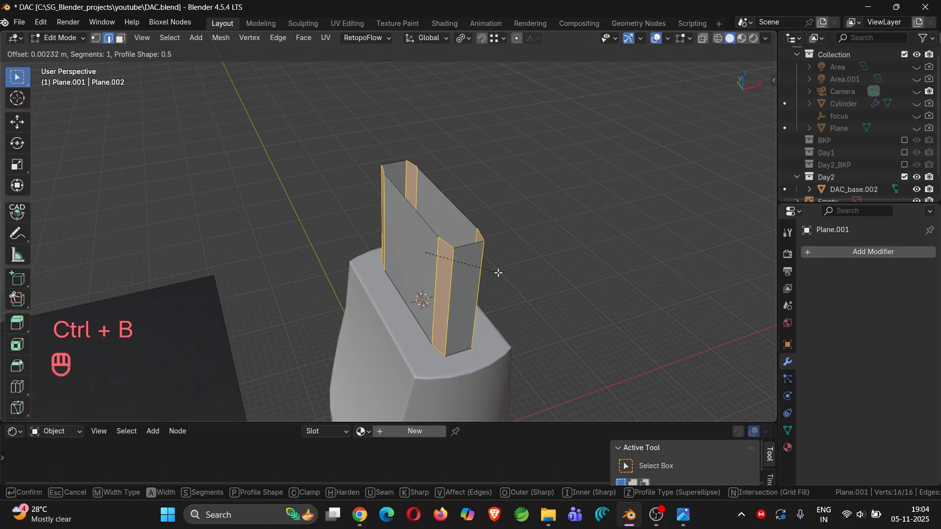
{"action": "scroll", "coordinate": [498, 273], "scroll_direction": "up", "scroll_amount": 2}
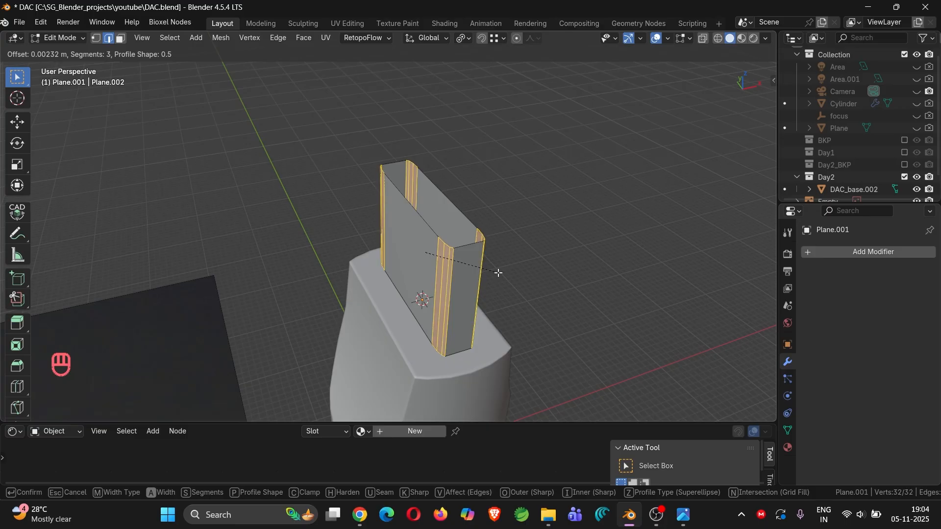
{"action": "left_click", "coordinate": [488, 279]}
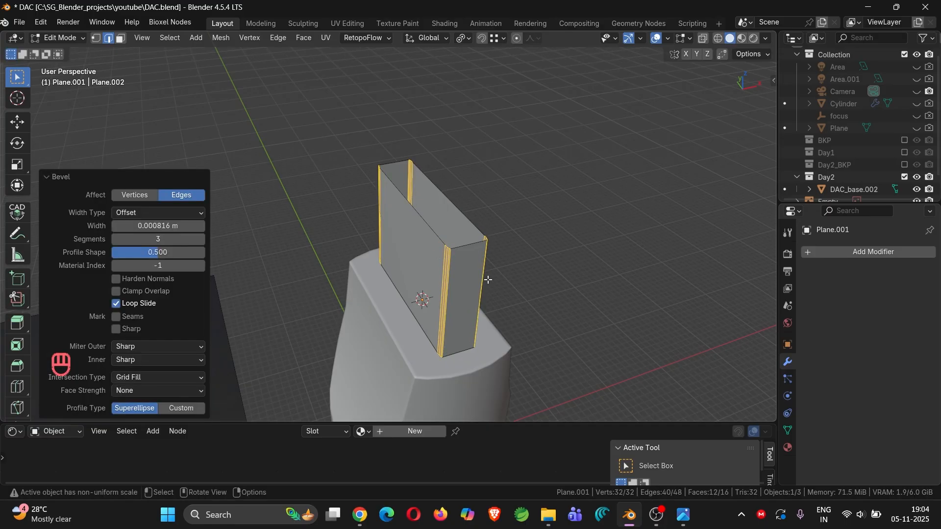
{"action": "key", "text": "ctrl+z"}
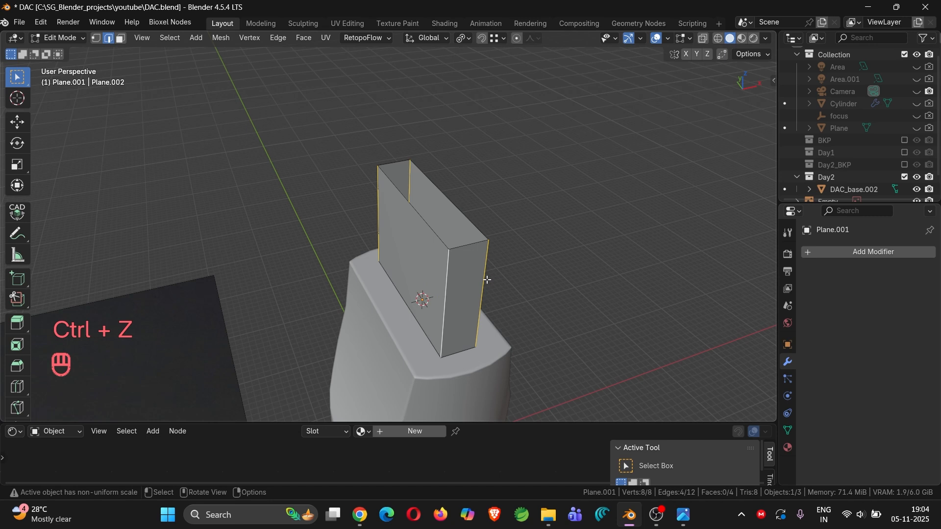
- Return to Object Mode and turn on the Face Orientation overlay to check the connector's normals
{"action": "key", "text": "Tab"}
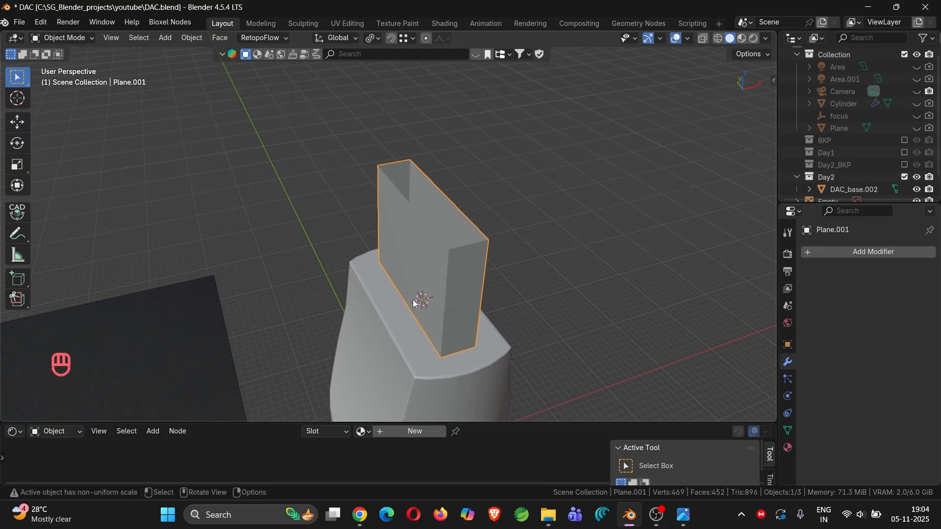
{"action": "left_click", "coordinate": [688, 40]}
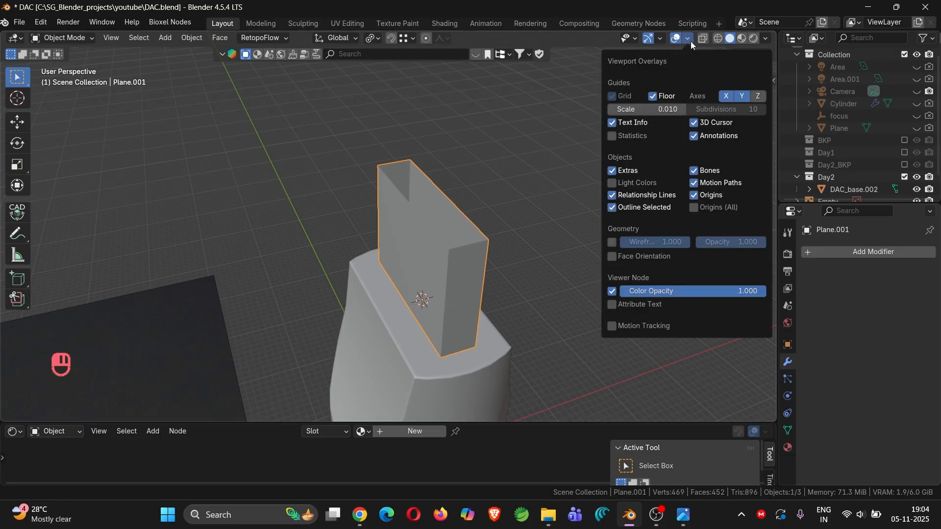
{"action": "left_click", "coordinate": [613, 256]}
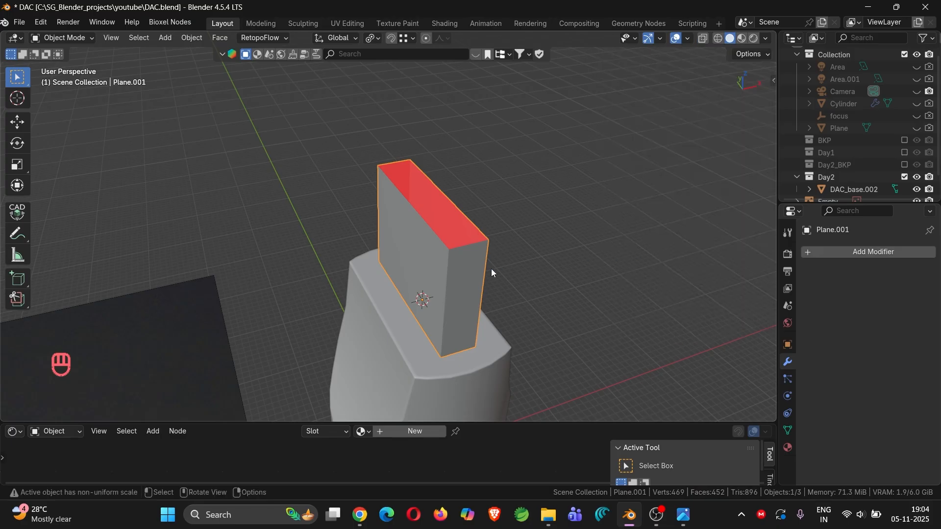
- Turn off the Face Orientation overlay and deselect the connector
{"action": "left_click", "coordinate": [688, 39]}
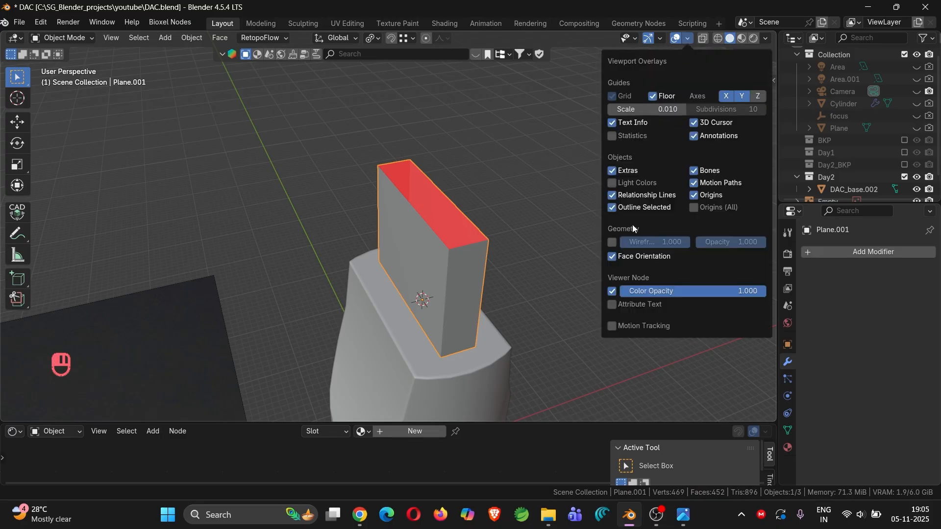
{"action": "left_click", "coordinate": [613, 256]}
{"action": "left_click", "coordinate": [575, 223]}
- Check the connector's transform values and apply its scale
{"action": "key", "text": "n"}
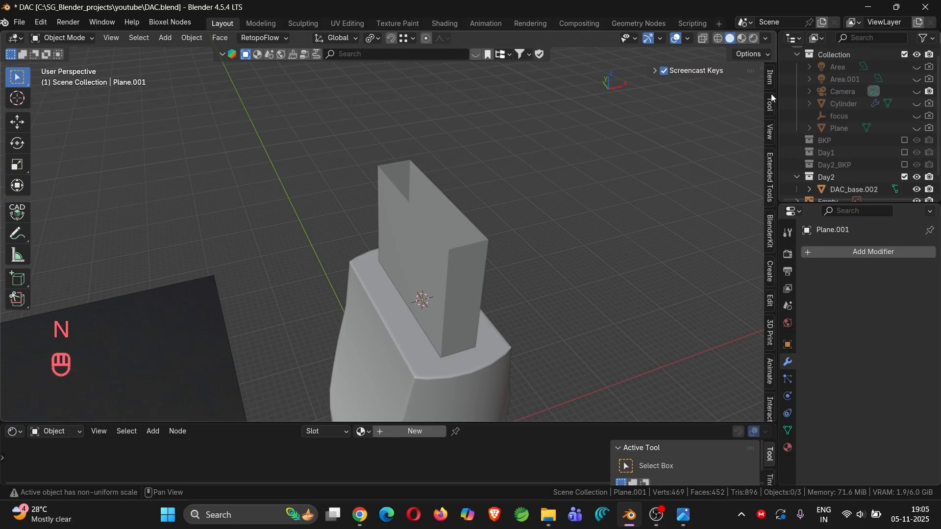
{"action": "left_click", "coordinate": [770, 78]}
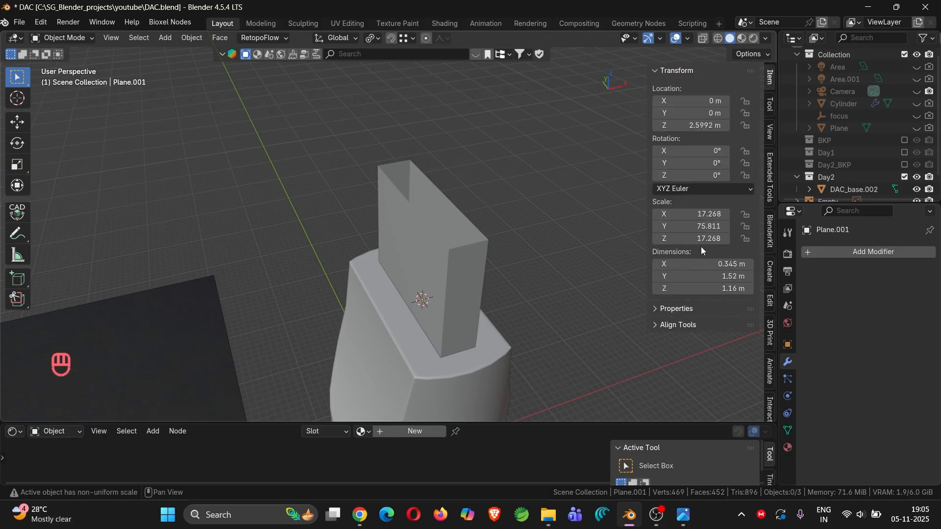
{"action": "key", "text": "n"}
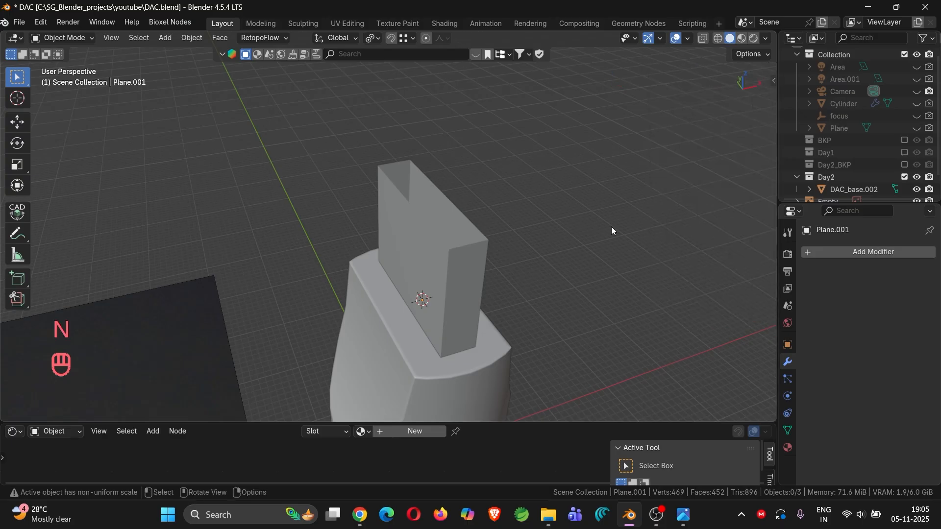
{"action": "left_click", "coordinate": [489, 258]}
{"action": "key", "text": "ctrl+a"}
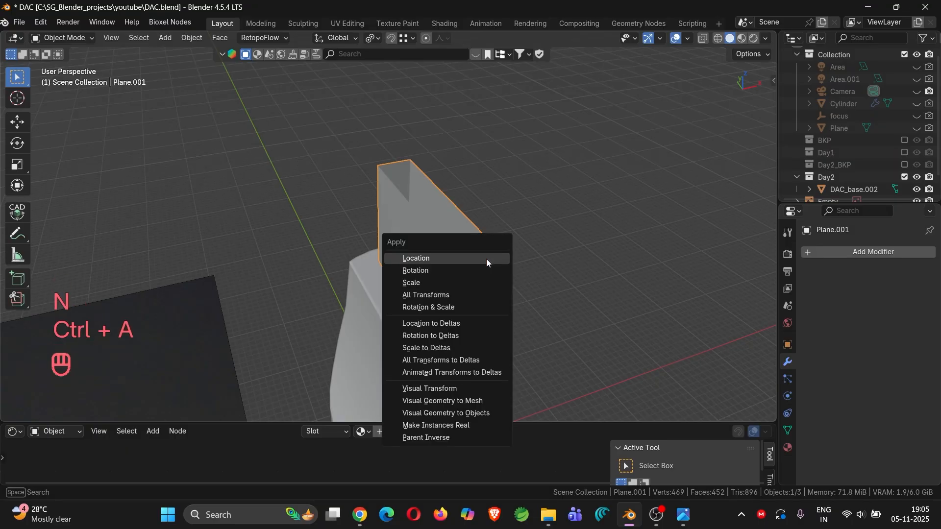
{"action": "left_click", "coordinate": [478, 286]}
- Bevel the connector's four vertical edges by about 0.117 m with 3 segments, and return to Object Mode
{"action": "key", "text": "Tab"}
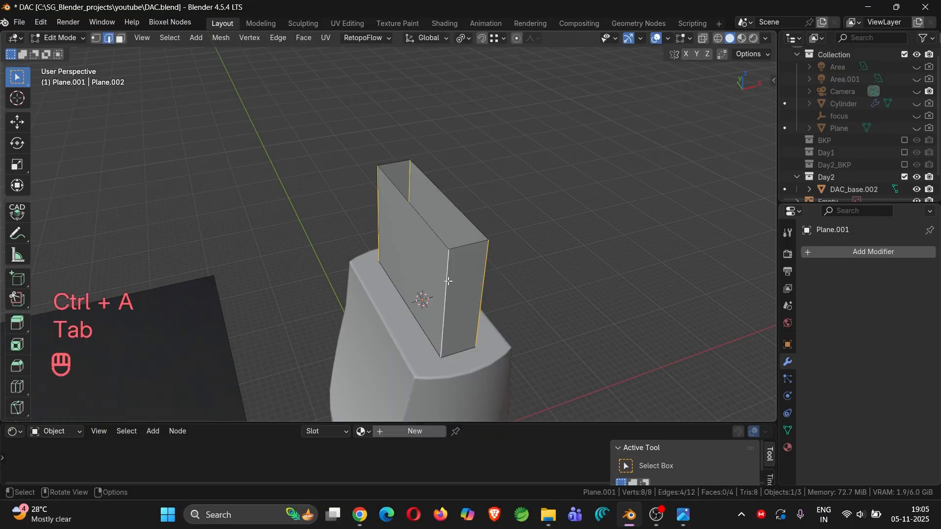
{"action": "key", "text": "ctrl+b"}
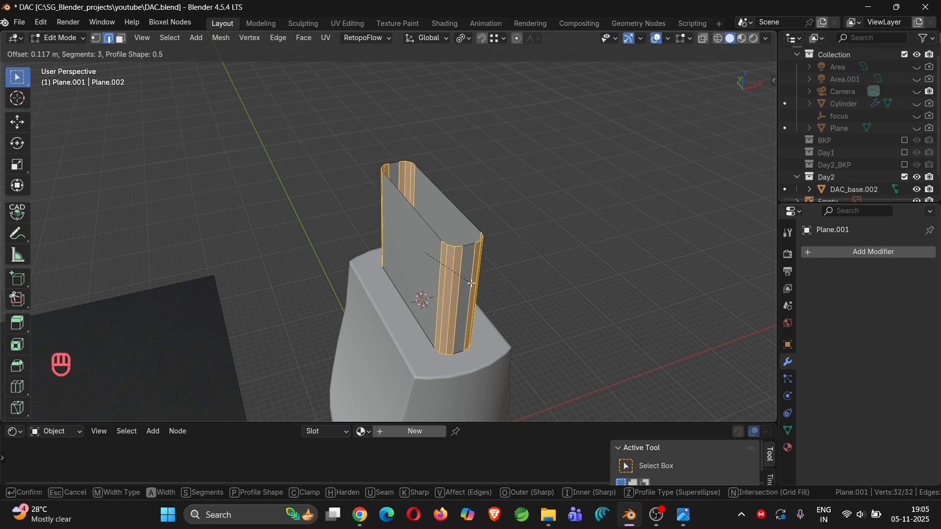
{"action": "left_click", "coordinate": [472, 283]}
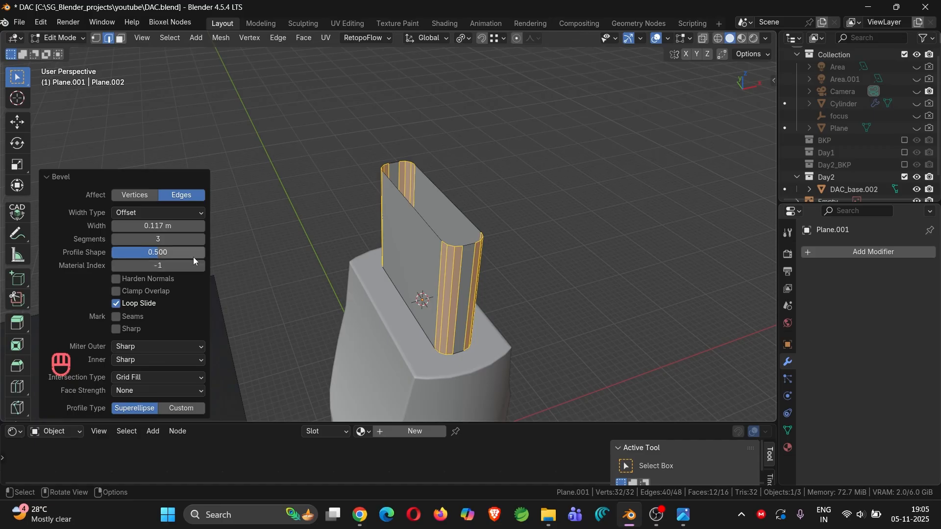
{"action": "middle_click_drag", "start_coordinate": [399, 252], "coordinate": [467, 216]}
{"action": "key", "text": "KP_7"}
{"action": "key", "text": "Tab"}
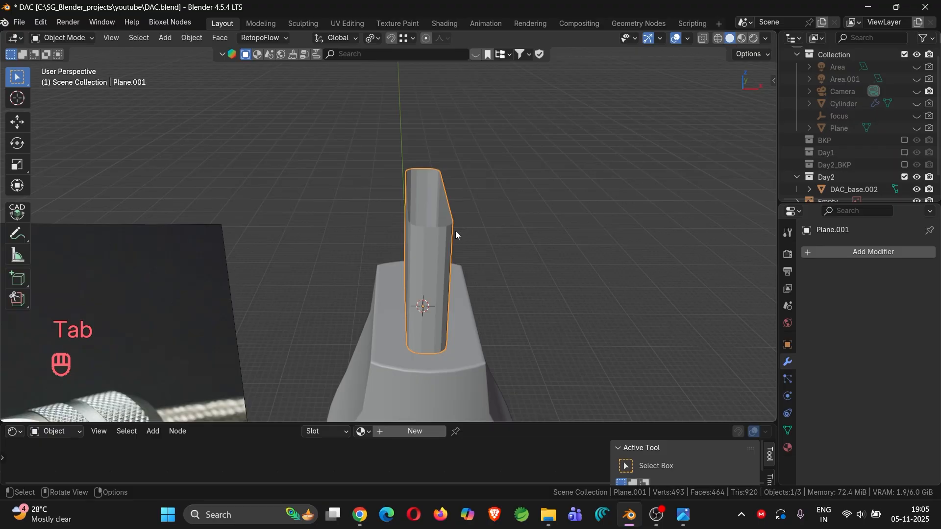
- Extrude all the connector wall faces along their normals by about 0.06 m to give the walls thickness
{"action": "scroll", "coordinate": [454, 238], "scroll_direction": "up", "scroll_amount": 2}
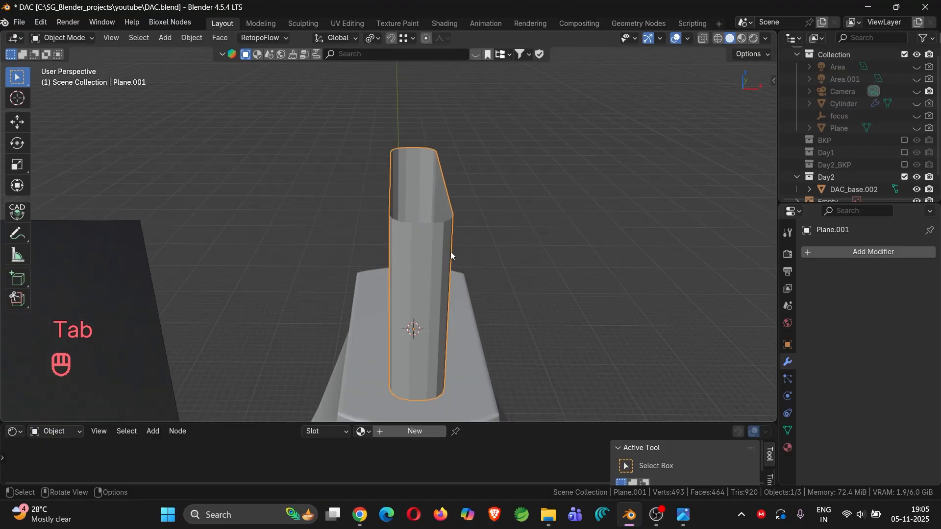
{"action": "key", "text": "Tab"}
{"action": "key", "text": "a"}
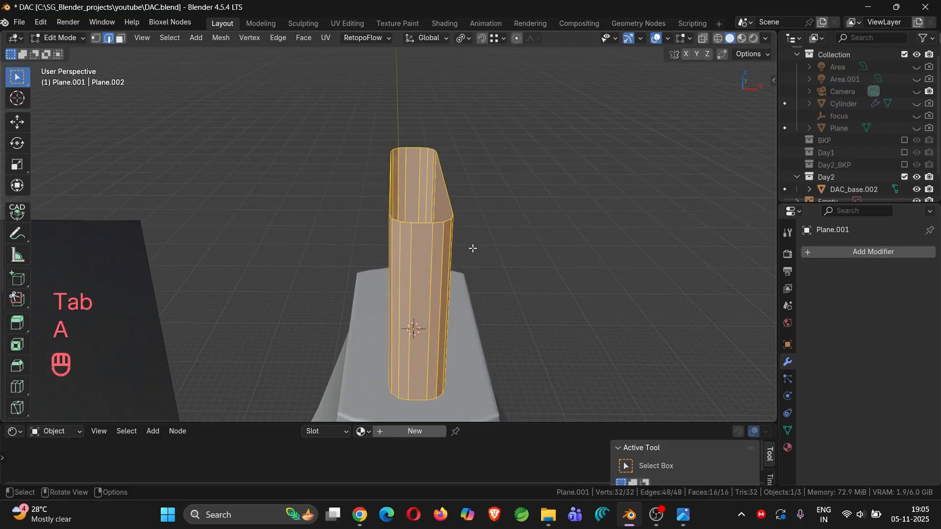
{"action": "key", "text": "alt+e"}
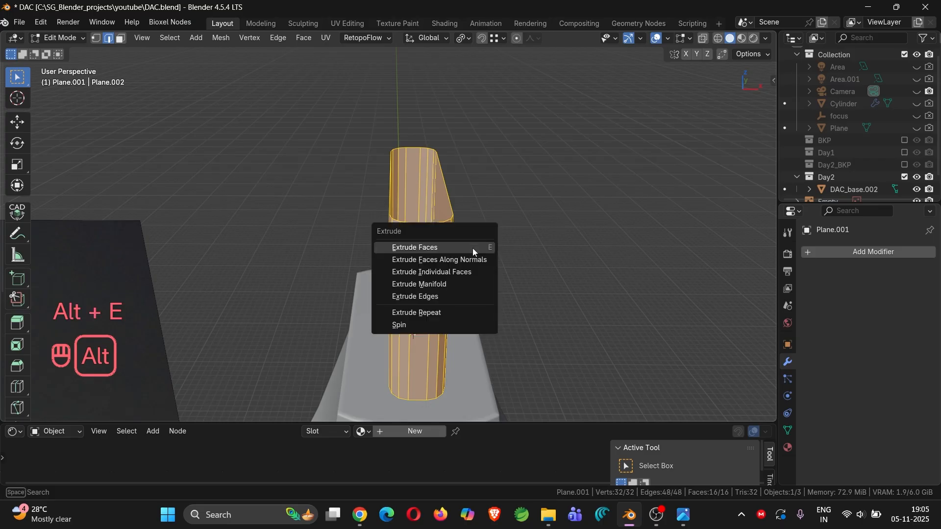
{"action": "left_click", "coordinate": [472, 256]}
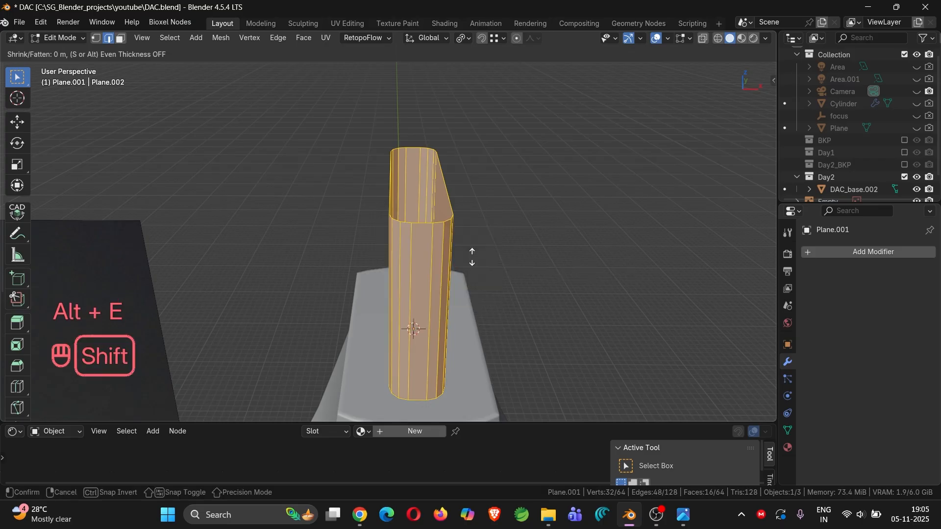
{"action": "left_click", "coordinate": [499, 214]}
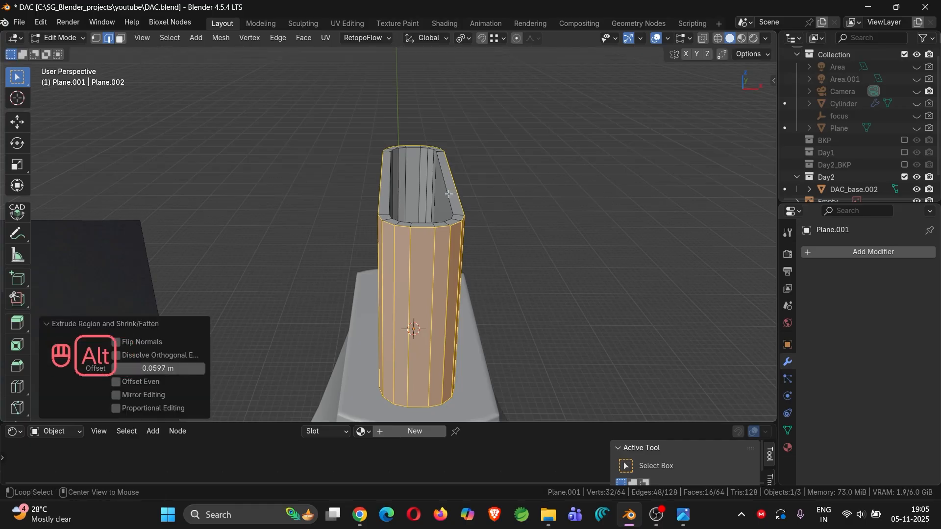
- Select the inner and outer upper rim loops and extend the selection to edges with similar Face Angles
{"action": "left_click", "coordinate": [464, 200], "text": "alt"}
{"action": "left_click", "coordinate": [456, 195], "text": "alt+shift"}
{"action": "key", "text": "shift+g"}
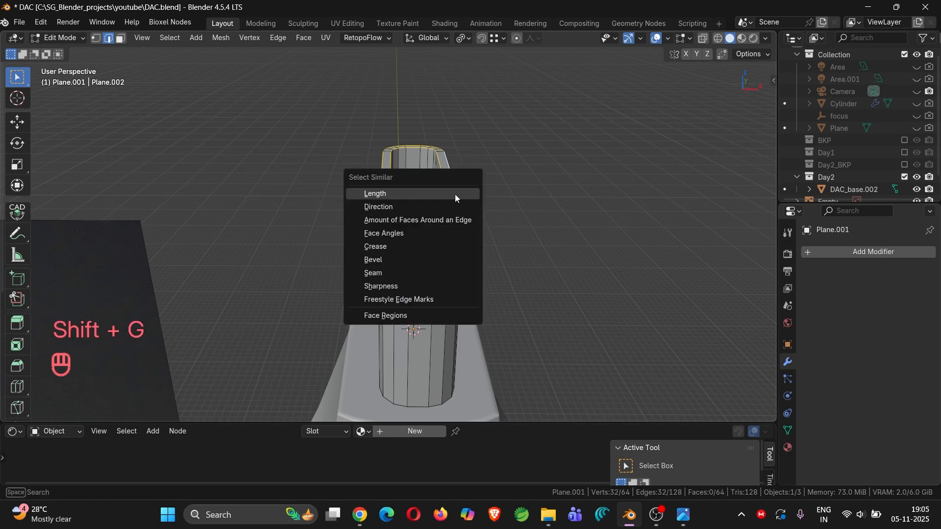
{"action": "left_click", "coordinate": [426, 233]}
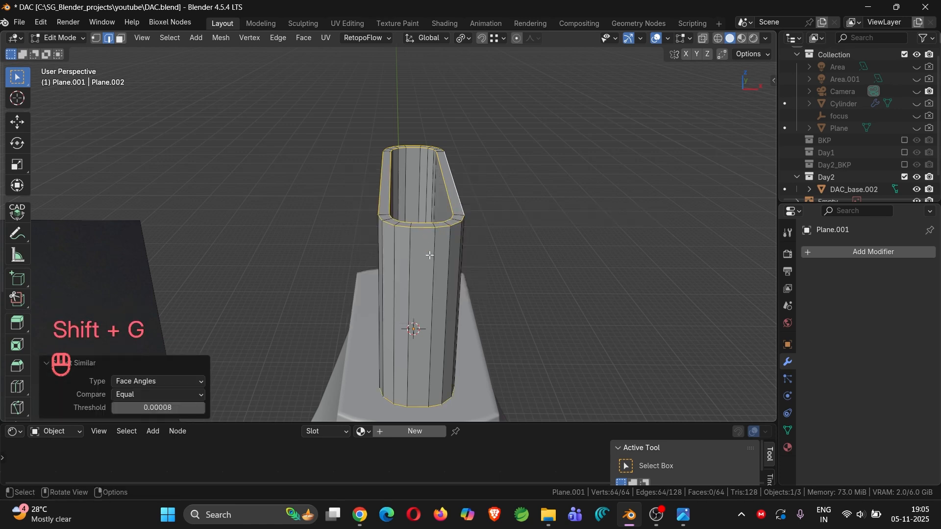
{"action": "mouse_move", "coordinate": [430, 256]}
{"action": "middle_mouse_down"}
{"action": "mouse_move", "coordinate": [411, 255]}
{"action": "mouse_move", "coordinate": [431, 252]}
{"action": "mouse_move", "coordinate": [434, 265]}
{"action": "middle_mouse_up"}
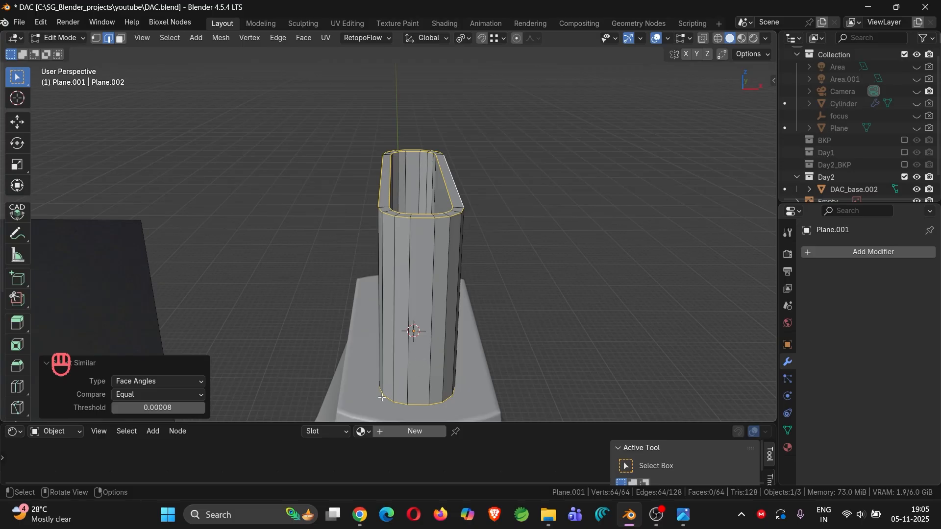
- Isolate the connector, try a bevel of about 0.01 m with 3 segments on its rim edges, and leave the isolated view
{"action": "key", "text": "Tab"}
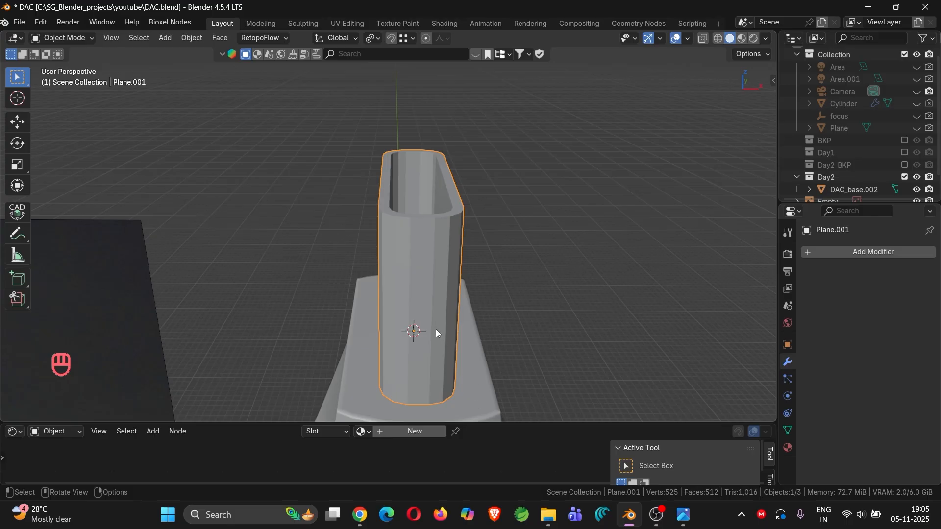
{"action": "key", "text": "KP_Divide"}
{"action": "middle_click_drag", "start_coordinate": [436, 329], "coordinate": [376, 280]}
{"action": "key", "text": "Tab"}
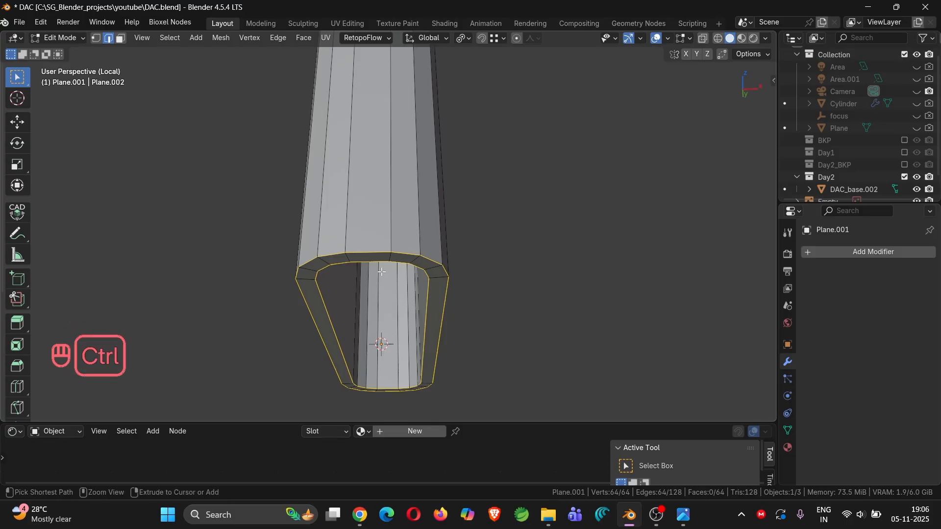
{"action": "key", "text": "ctrl+b"}
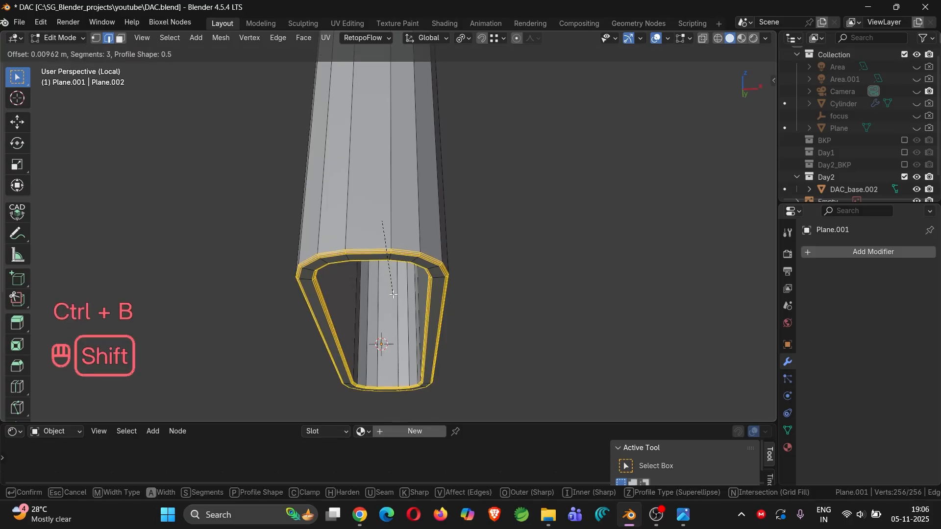
{"action": "right_click", "coordinate": [392, 293]}
{"action": "middle_click_drag", "start_coordinate": [404, 294], "coordinate": [392, 259]}
{"action": "key", "text": "Tab"}
{"action": "key", "text": "slash"}
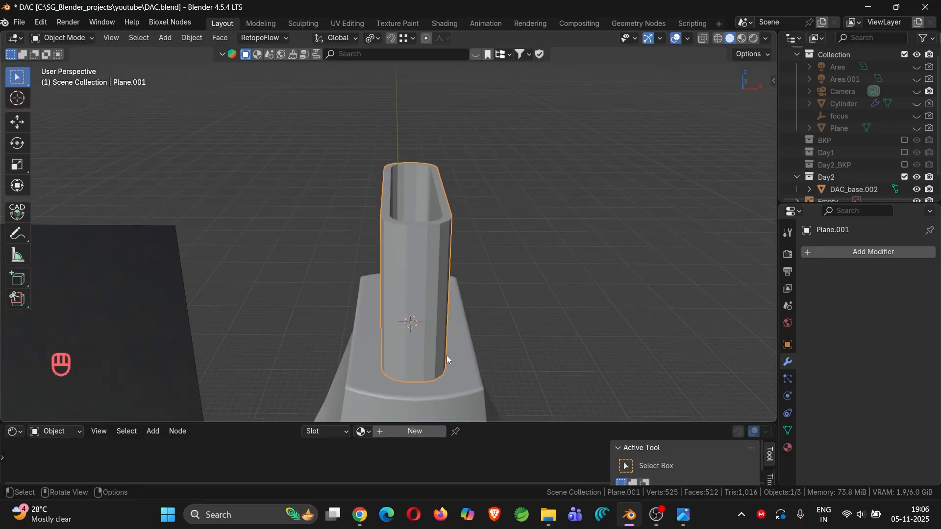
- Undo the rim selection and the wall thickening, back to the single-walled connector with rounded corners
{"action": "middle_click_drag", "start_coordinate": [446, 355], "coordinate": [421, 363]}
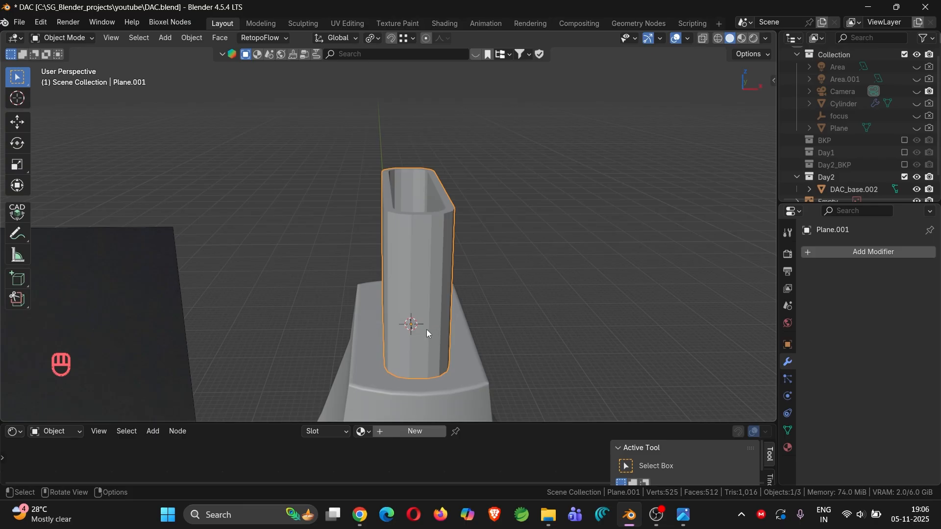
{"action": "left_click", "coordinate": [456, 345]}
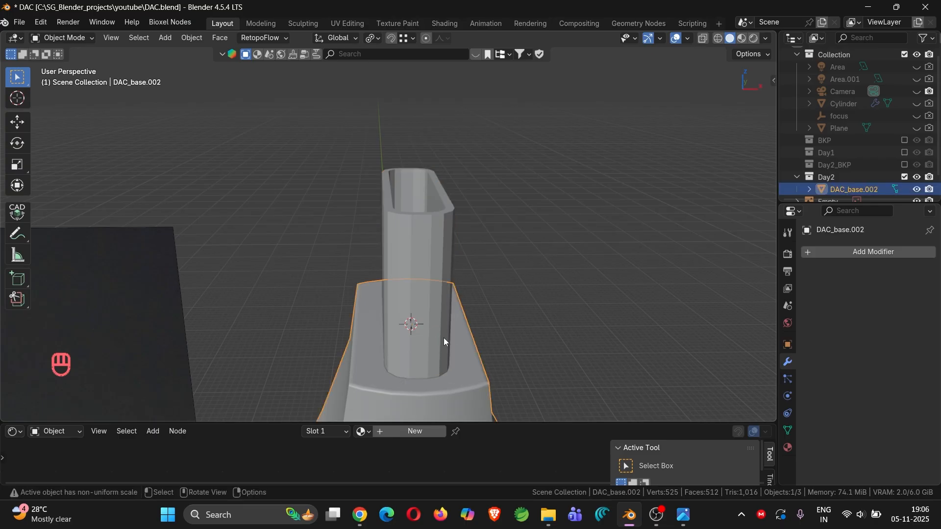
{"action": "left_click", "coordinate": [431, 329]}
{"action": "key", "text": "Tab"}
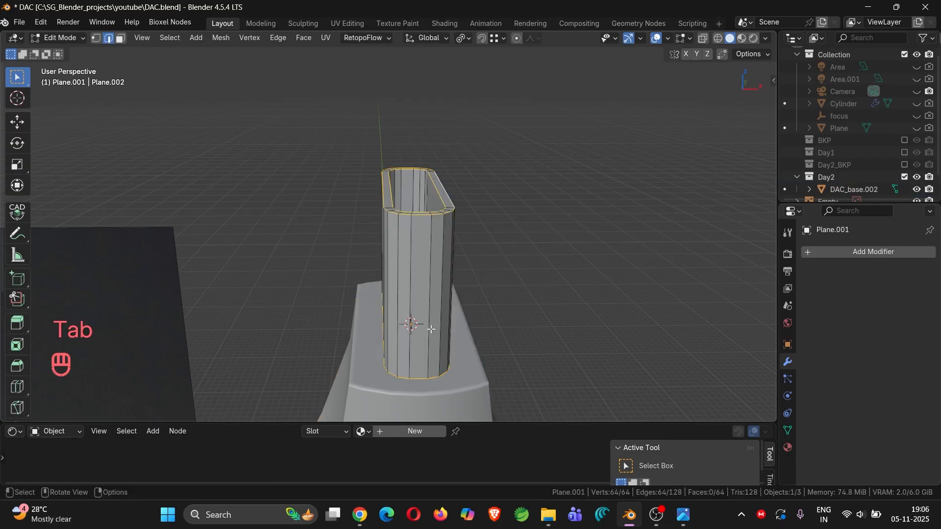
{"action": "key", "text": "ctrl+z"}
{"action": "key", "text": "ctrl+z"}
{"action": "key", "text": "ctrl+z"}
{"action": "key", "text": "ctrl+z"}
{"action": "key", "text": "ctrl+z"}
{"action": "key", "text": "ctrl+z"}
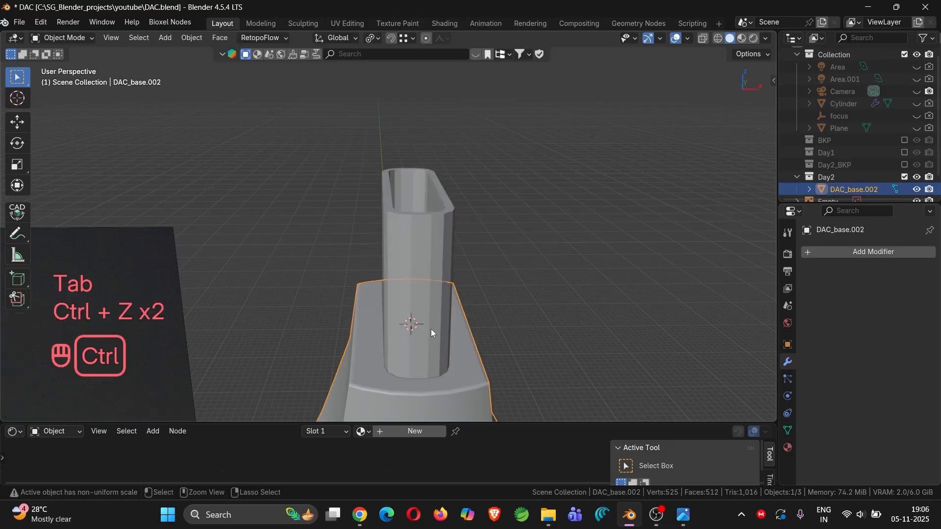
{"action": "key", "text": "ctrl+z"}
{"action": "key", "text": "ctrl+z"}
{"action": "key", "text": "ctrl+z"}
{"action": "key", "text": "ctrl+z"}
{"action": "key", "text": "ctrl+z"}
{"action": "key", "text": "ctrl+z"}
{"action": "key", "text": "ctrl+z"}
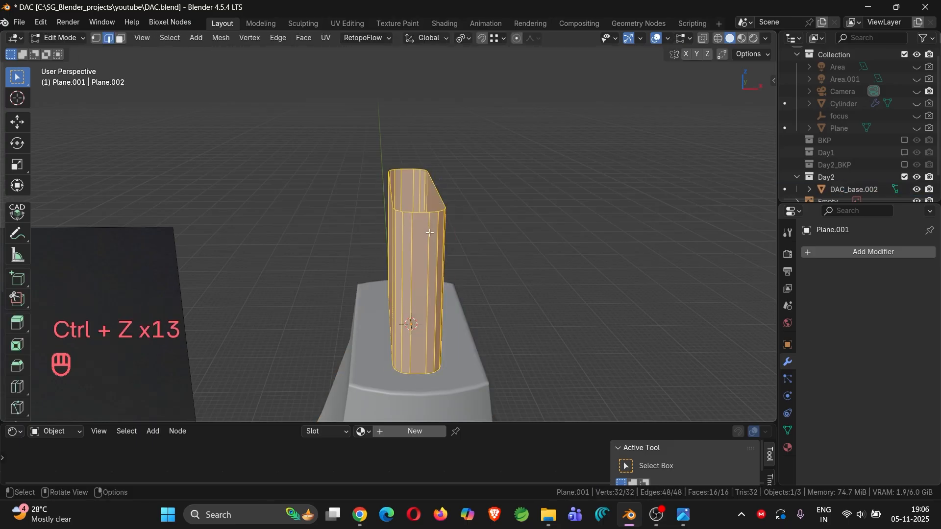
- Delete the vertices of the connector's upper edge loop, leaving only the rounded base outline
{"action": "left_click", "coordinate": [423, 217], "text": "alt"}
{"action": "key", "text": "x"}
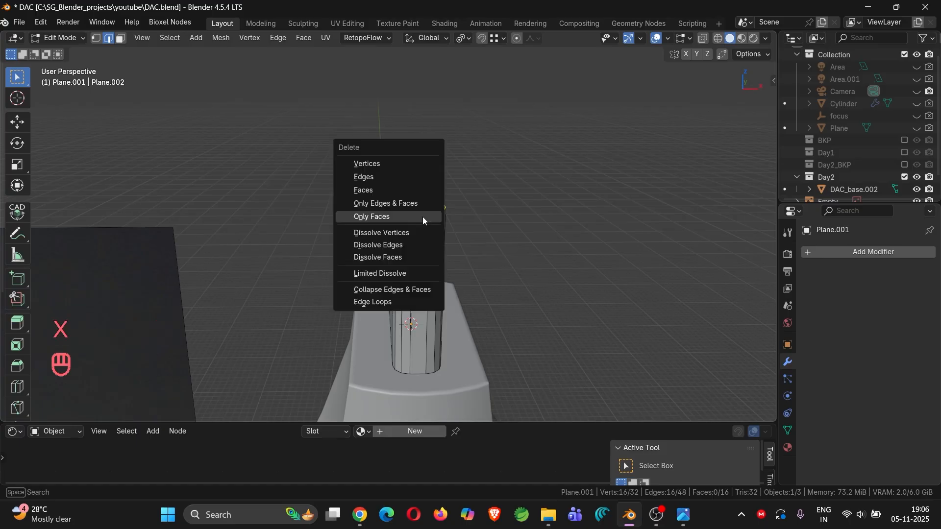
{"action": "left_click", "coordinate": [391, 164]}
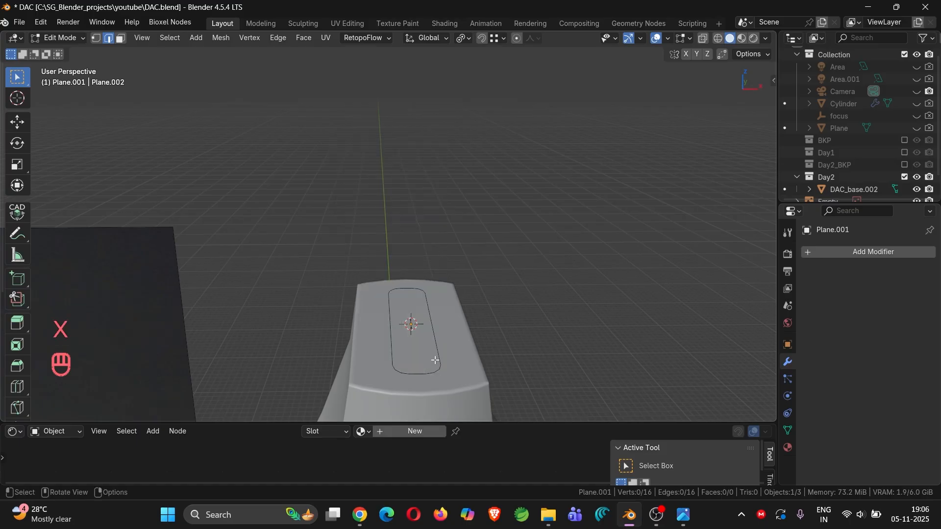
- Move the whole rounded outline up about 0.92 m along Z, above the base
{"action": "key", "text": "a"}
{"action": "key", "text": "g"}
{"action": "key", "text": "z"}
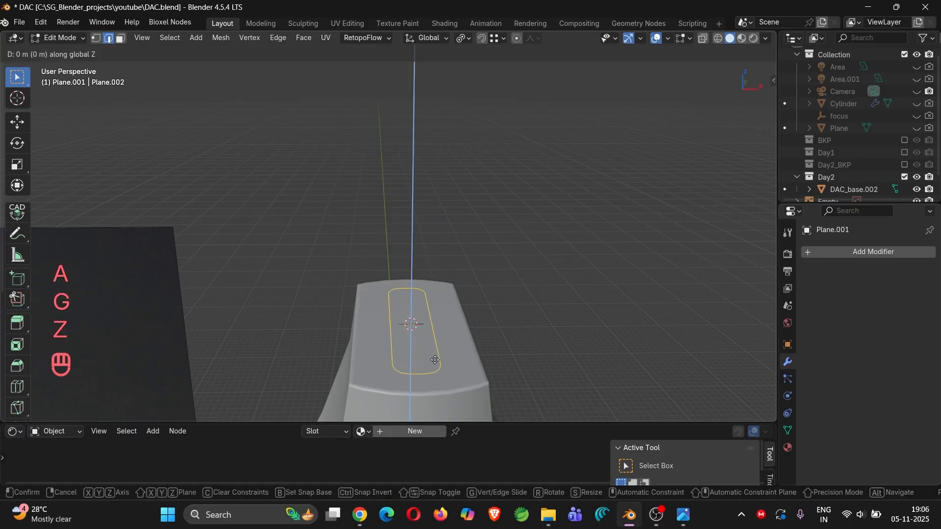
{"action": "left_click", "coordinate": [441, 253]}
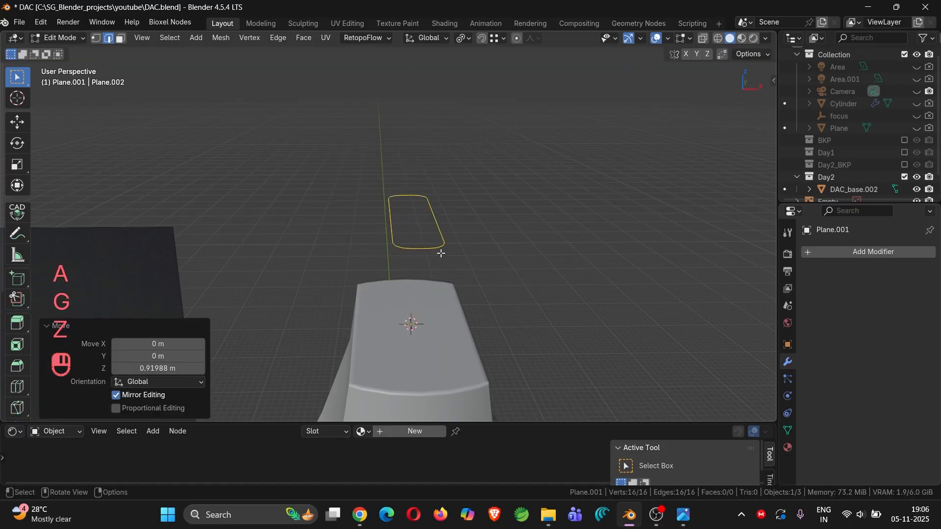
- Deselect the outline, view it from above and return to Object Mode
{"action": "left_click", "coordinate": [445, 334]}
{"action": "key", "text": "KP_7"}
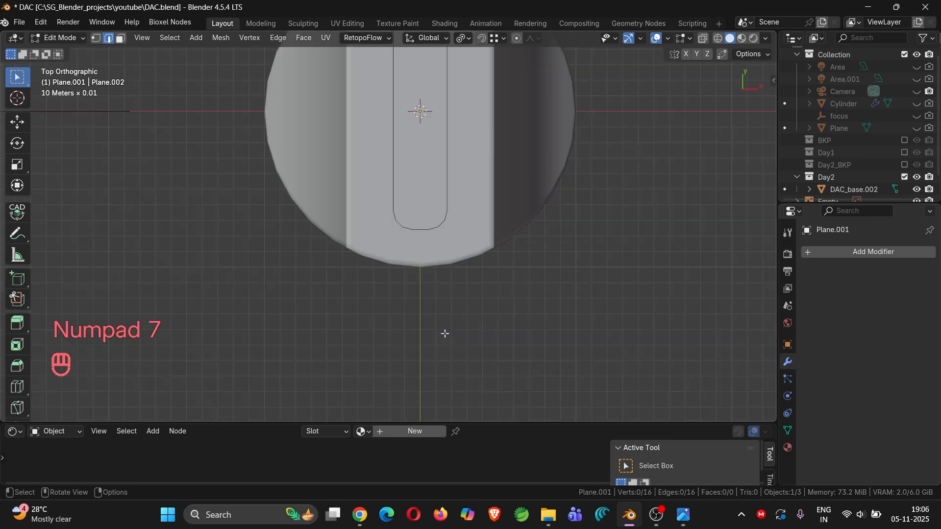
{"action": "key", "text": "Tab"}
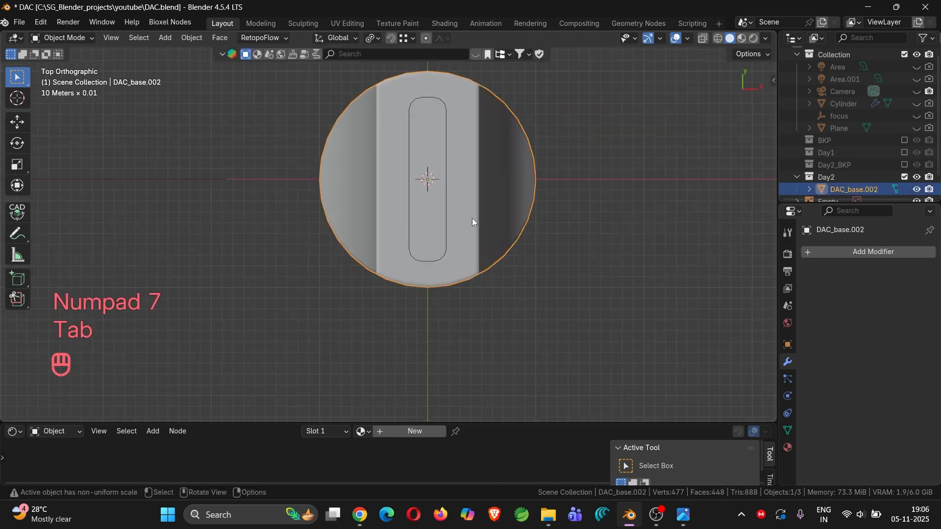
{"action": "key", "text": "Tab"}
{"action": "key", "text": "a"}
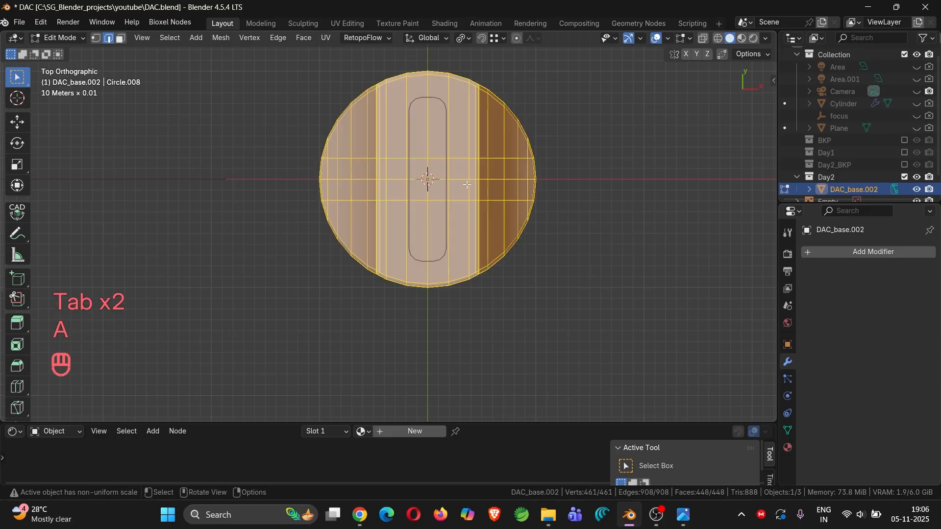
{"action": "left_click", "coordinate": [442, 100]}
{"action": "left_click", "coordinate": [440, 101], "text": "alt"}
{"action": "key", "text": "Tab"}
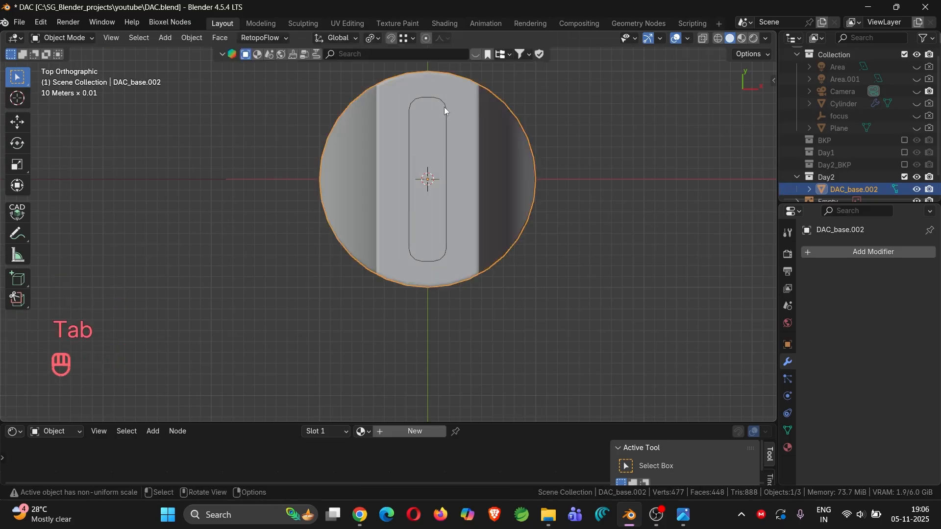
- Scale the rounded outline uniformly by about 1.21 so it nearly spans the base's flat top
{"action": "left_click", "coordinate": [444, 107]}
{"action": "key", "text": "s"}
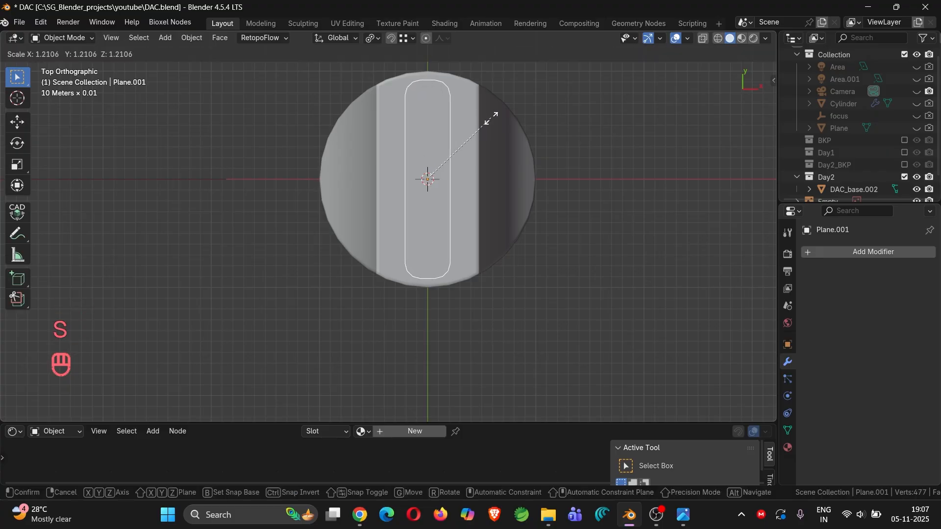
{"action": "left_click", "coordinate": [491, 119]}
{"action": "key", "text": "Tab"}
{"action": "key", "text": "Tab"}
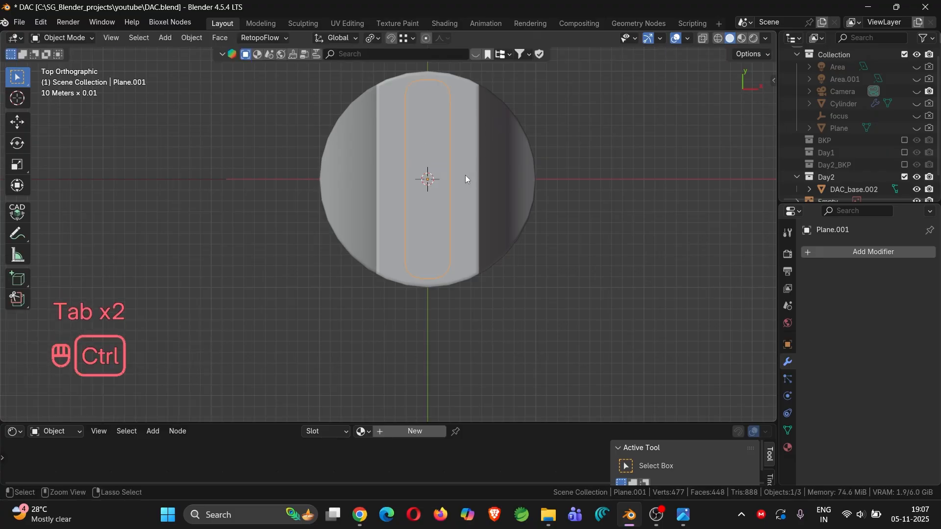
- Knife Project the rounded outline onto the base, with the base's whole mesh selected in Edit Mode from the top view
{"action": "key", "text": "ctrl+a"}
{"action": "left_click", "coordinate": [465, 175]}
{"action": "key", "text": "Tab"}
{"action": "key", "text": "a"}
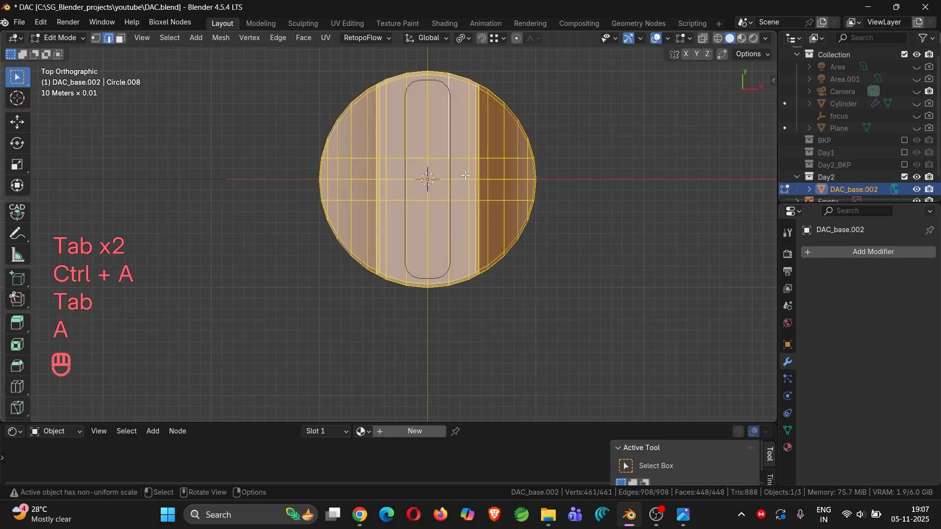
{"action": "scroll", "coordinate": [441, 98], "scroll_direction": "up", "scroll_amount": 2}
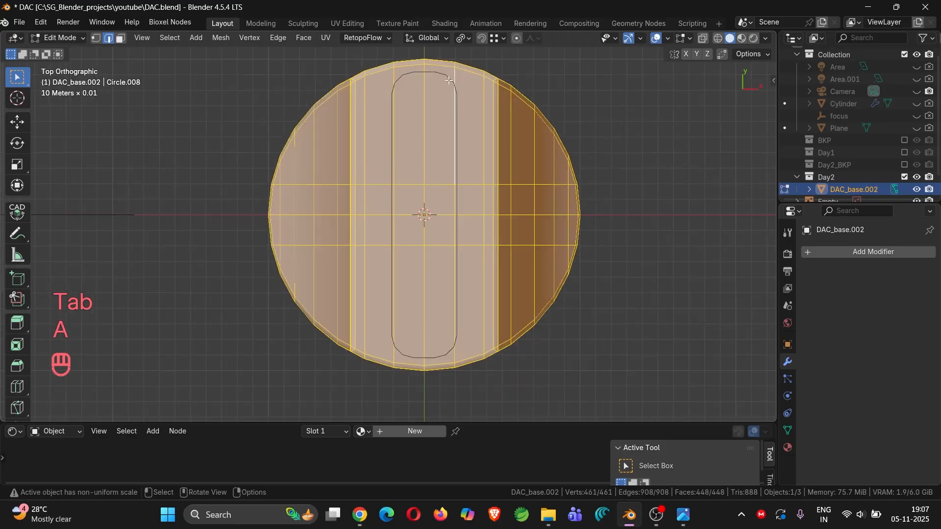
{"action": "left_click", "coordinate": [449, 81], "text": "ctrl"}
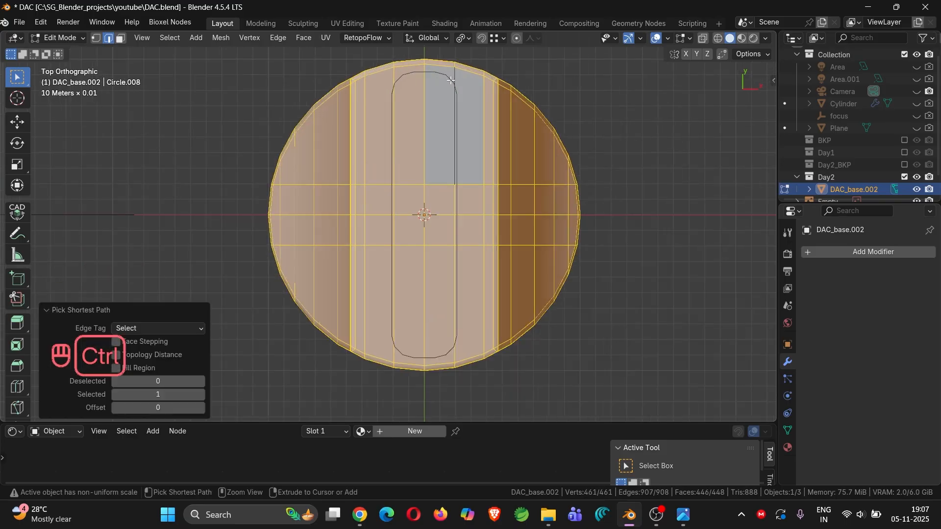
{"action": "key", "text": "a"}
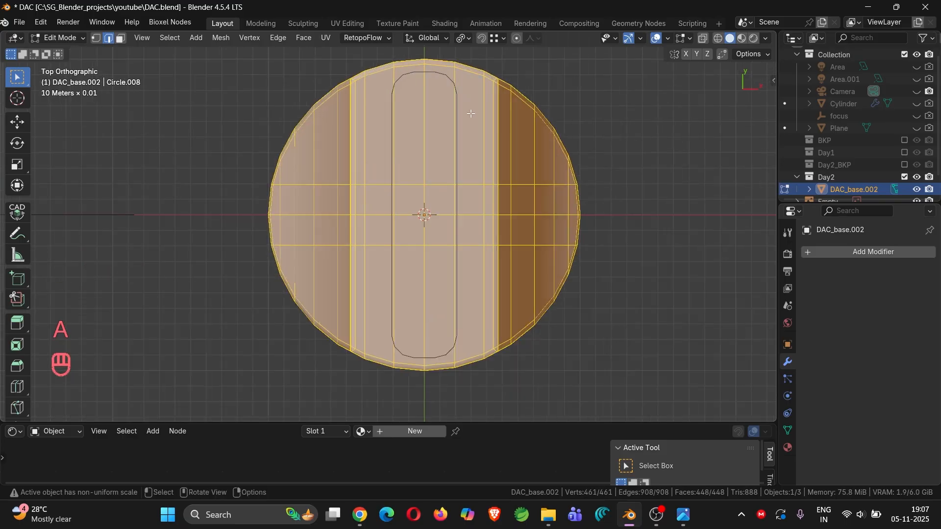
{"action": "left_click", "coordinate": [443, 357], "text": "ctrl"}
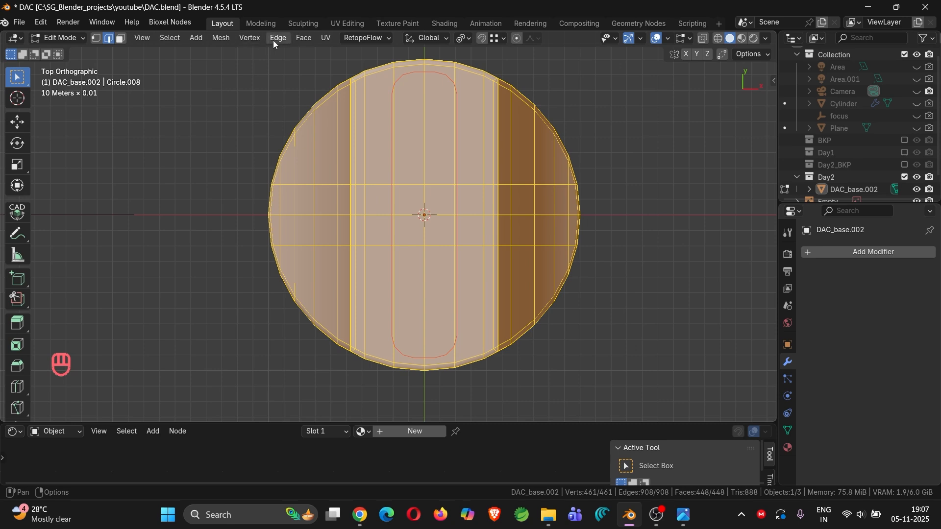
{"action": "left_click", "coordinate": [227, 40]}
{"action": "left_click", "coordinate": [279, 191]}
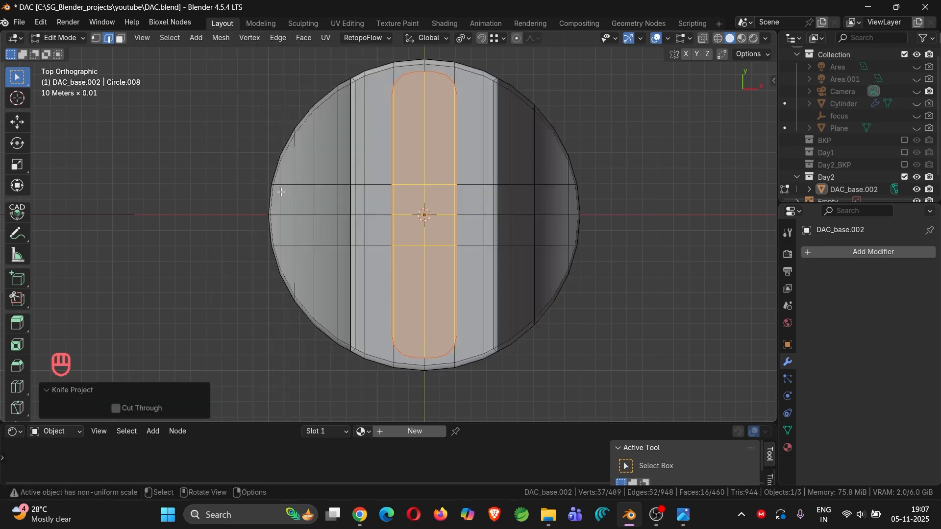
- Hide the rounded outline object Plane.001 in the viewport
{"action": "scroll", "coordinate": [888, 180], "scroll_direction": "down", "scroll_amount": 2}
{"action": "left_click", "coordinate": [846, 190]}
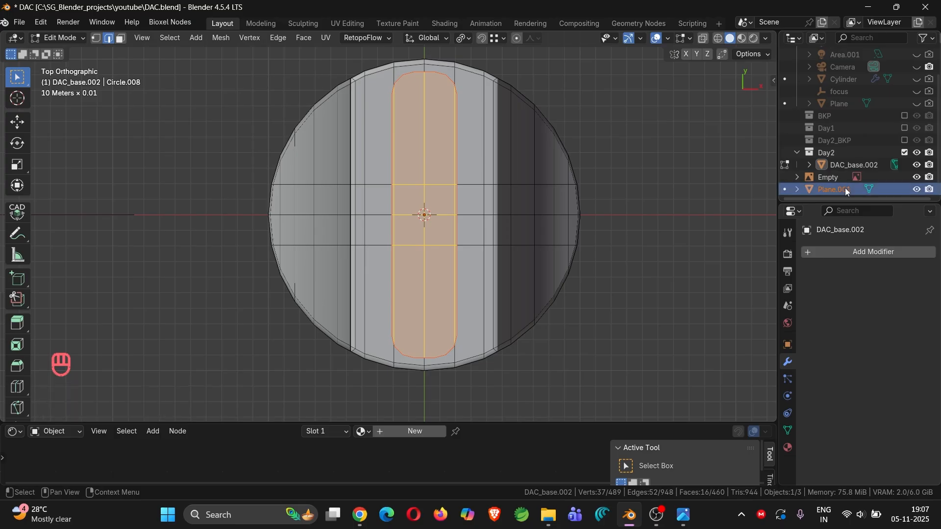
{"action": "left_click", "coordinate": [917, 189]}
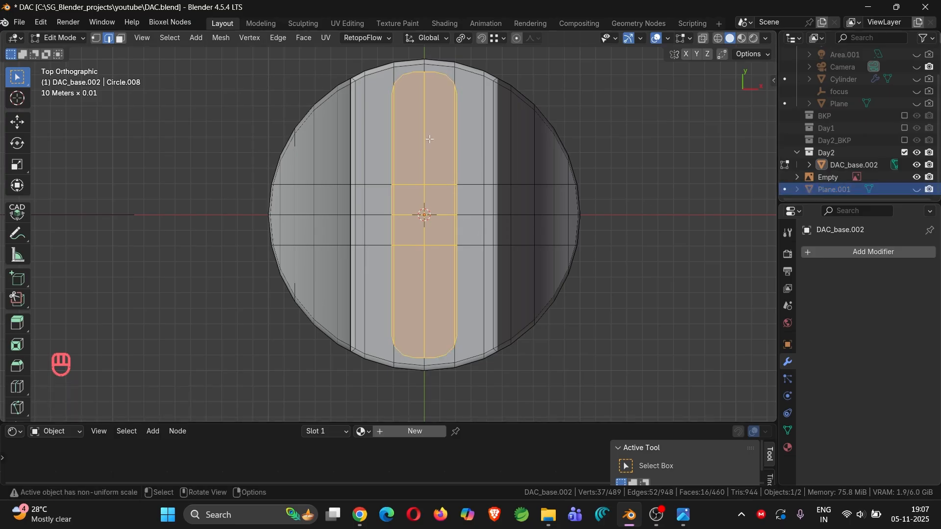
- Delete the faces inside the projected outline to open a slot in the base, and switch to vertex selection
{"action": "scroll", "coordinate": [430, 139], "scroll_direction": "up", "scroll_amount": 2}
{"action": "middle_click_drag", "start_coordinate": [430, 139], "coordinate": [431, 187], "text": "shift"}
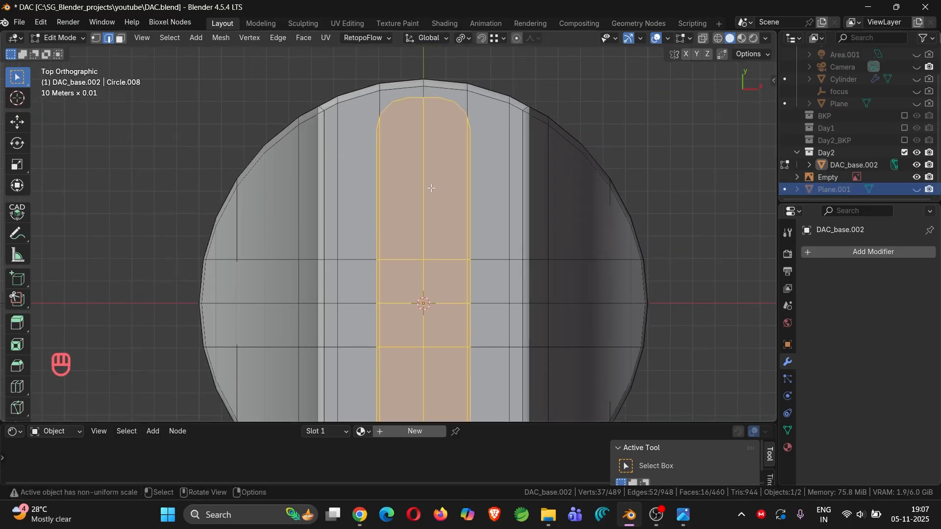
{"action": "key", "text": "x"}
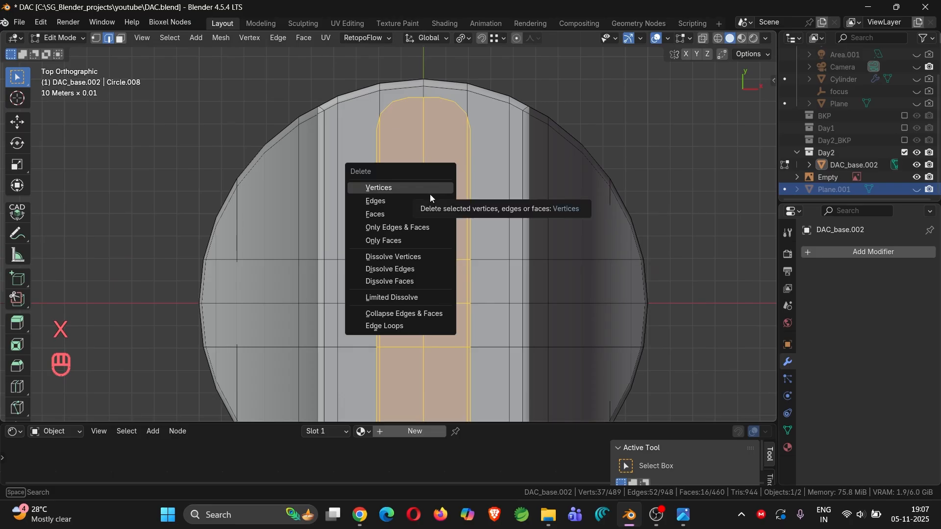
{"action": "left_click", "coordinate": [408, 211]}
{"action": "key", "text": "1"}
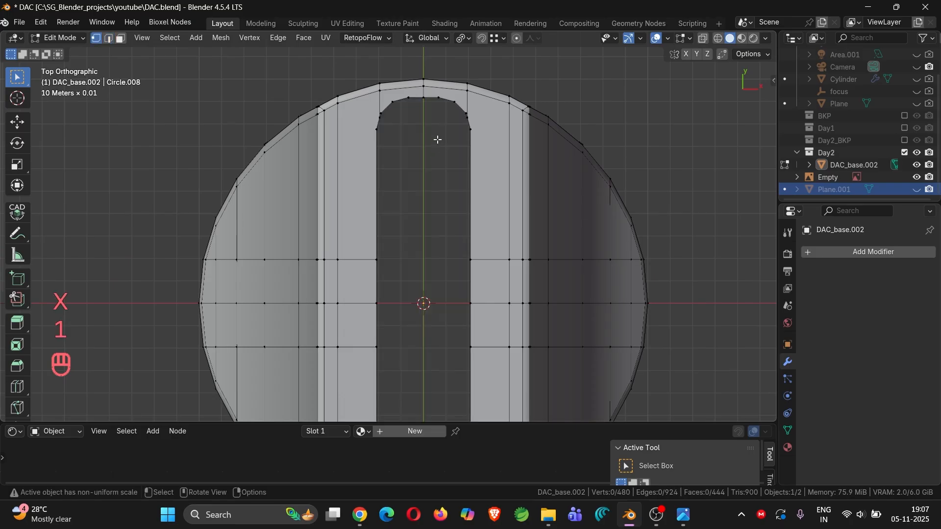
- Connect the slot's upper-left corner vertex to the nearest rim vertex and snap the stray vertex below it onto the adjacent corner vertex
{"action": "scroll", "coordinate": [405, 93], "scroll_direction": "up", "scroll_amount": 5}
{"action": "left_click", "coordinate": [370, 108]}
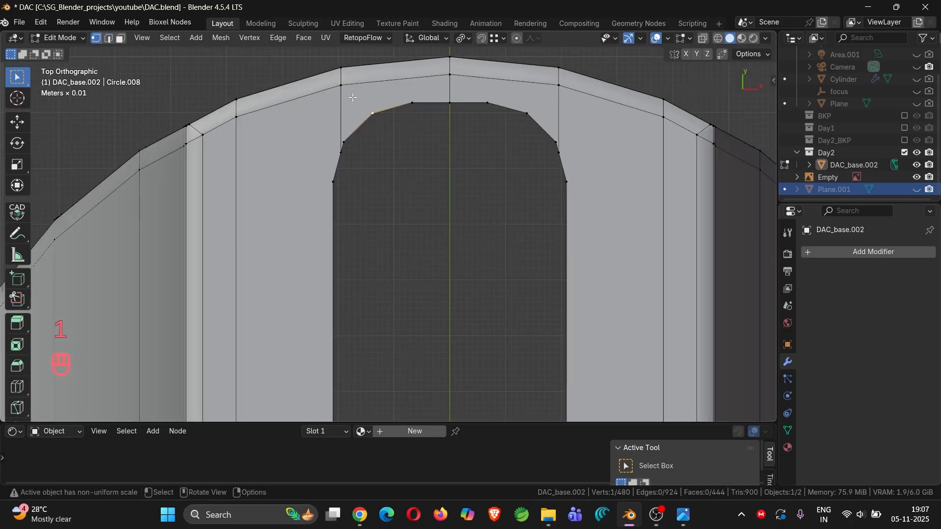
{"action": "left_click", "coordinate": [352, 97], "text": "shift"}
{"action": "key", "text": "j"}
{"action": "left_click", "coordinate": [343, 141]}
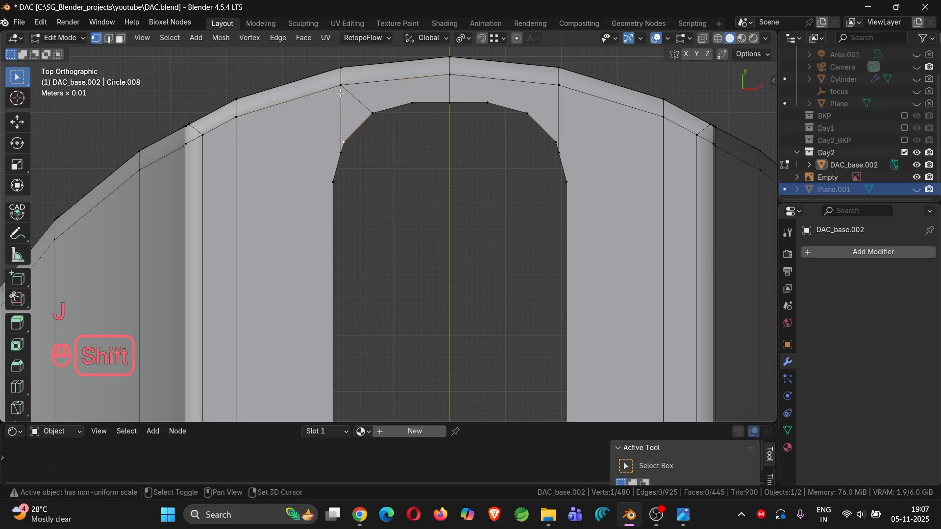
{"action": "left_click", "coordinate": [340, 151]}
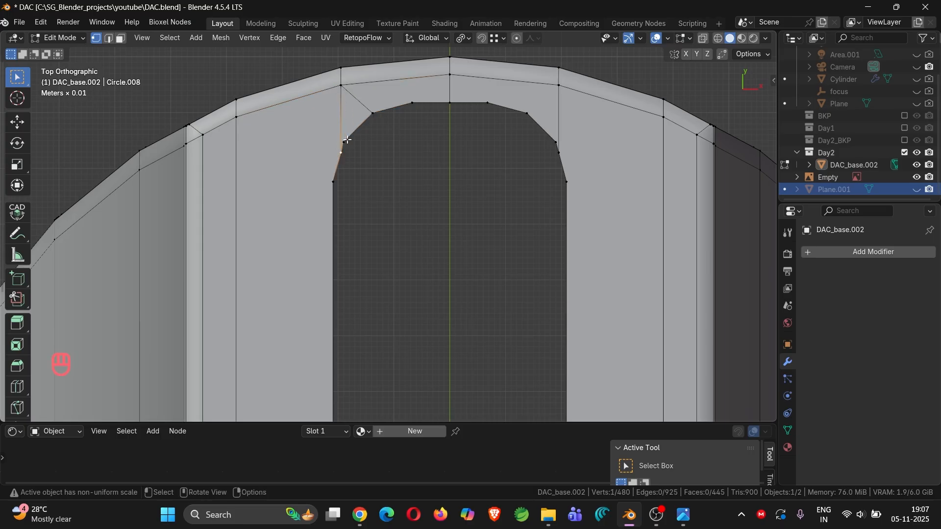
{"action": "key", "text": "g"}
{"action": "left_click", "coordinate": [350, 130], "text": "ctrl"}
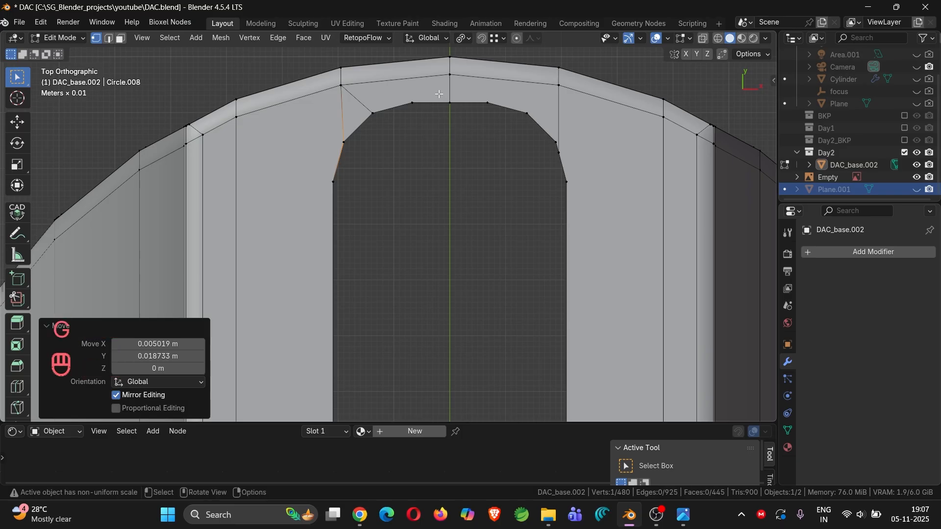
- Connect the slot's upper-right corner vertex to the nearest rim vertex and snap the stray vertex there onto the adjacent corner vertex
{"action": "left_click", "coordinate": [412, 101]}
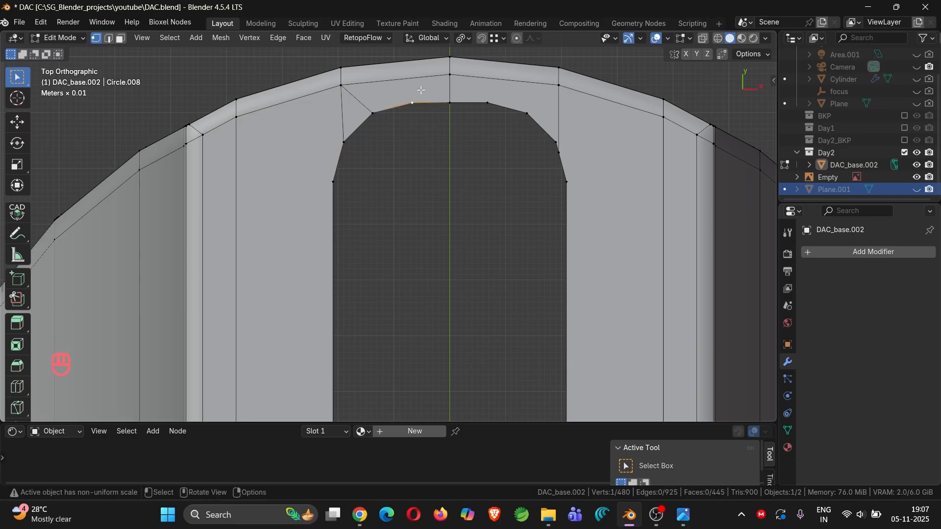
{"action": "left_click", "coordinate": [528, 113]}
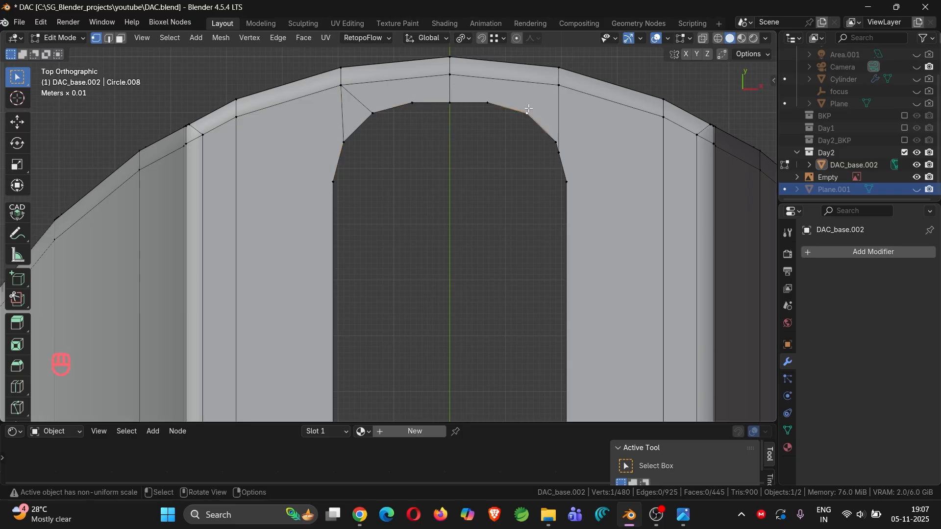
{"action": "left_click", "coordinate": [556, 86], "text": "shift"}
{"action": "key", "text": "j"}
{"action": "left_click", "coordinate": [560, 150]}
{"action": "key", "text": "g"}
{"action": "left_click", "coordinate": [561, 147]}
{"action": "scroll", "coordinate": [562, 147], "scroll_direction": "down", "scroll_amount": 4}
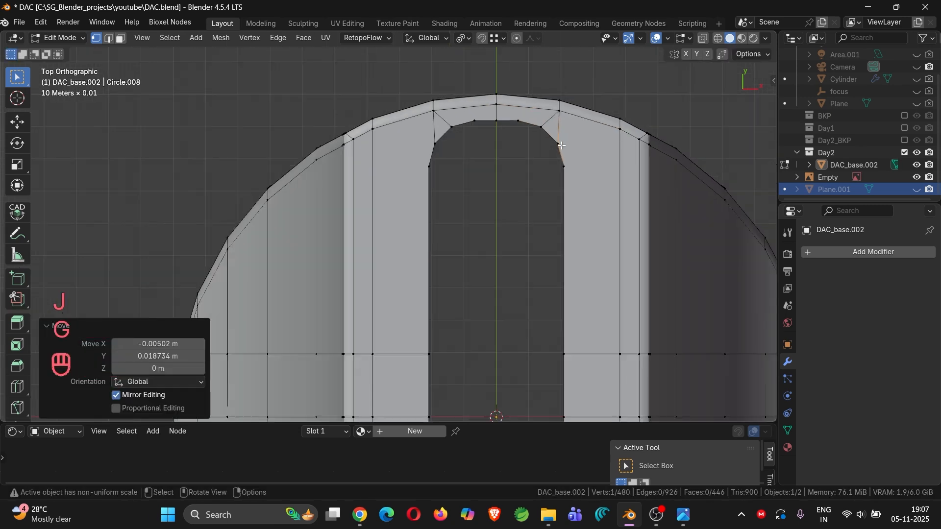
- Connect the upper end vertices of the slot's two straight sides to the nearby inner rim vertices with diagonal edges
{"action": "middle_click_drag", "start_coordinate": [610, 180], "coordinate": [612, 172], "text": "shift"}
{"action": "left_click", "coordinate": [443, 137]}
{"action": "left_click", "coordinate": [406, 104], "text": "shift"}
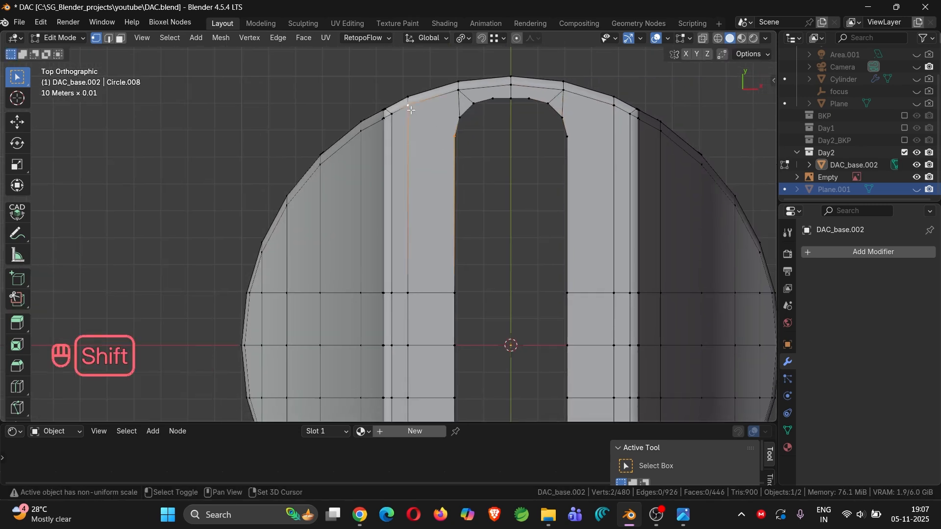
{"action": "key", "text": "j"}
{"action": "left_click", "coordinate": [571, 136]}
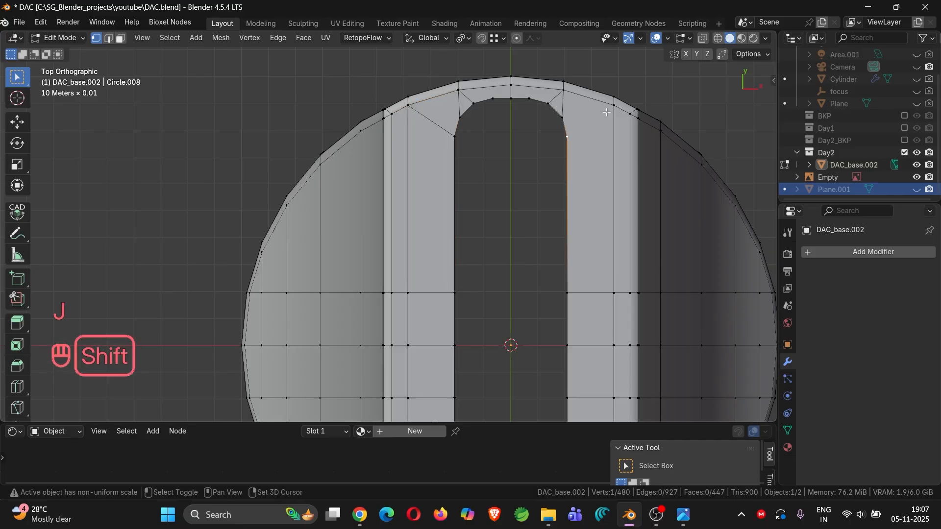
{"action": "left_click", "coordinate": [607, 118], "text": "shift"}
{"action": "key", "text": "j"}
- Connect the lower end vertex of the slot's left side to the nearby inner rim vertex with a diagonal edge
{"action": "middle_click_drag", "start_coordinate": [633, 220], "coordinate": [642, 61], "text": "shift"}
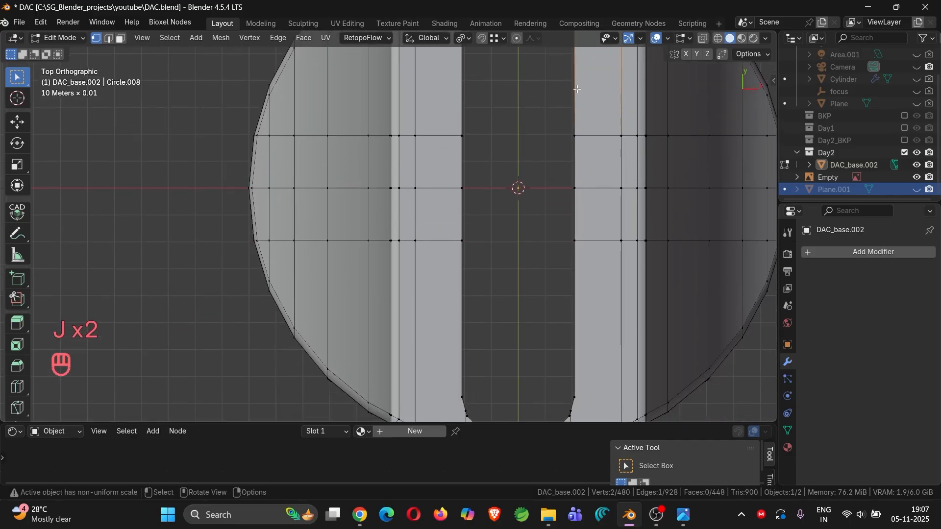
{"action": "scroll", "coordinate": [551, 259], "scroll_direction": "down", "scroll_amount": 1}
{"action": "middle_click_drag", "start_coordinate": [551, 259], "coordinate": [559, 116], "text": "shift"}
{"action": "scroll", "coordinate": [454, 215], "scroll_direction": "up", "scroll_amount": 4}
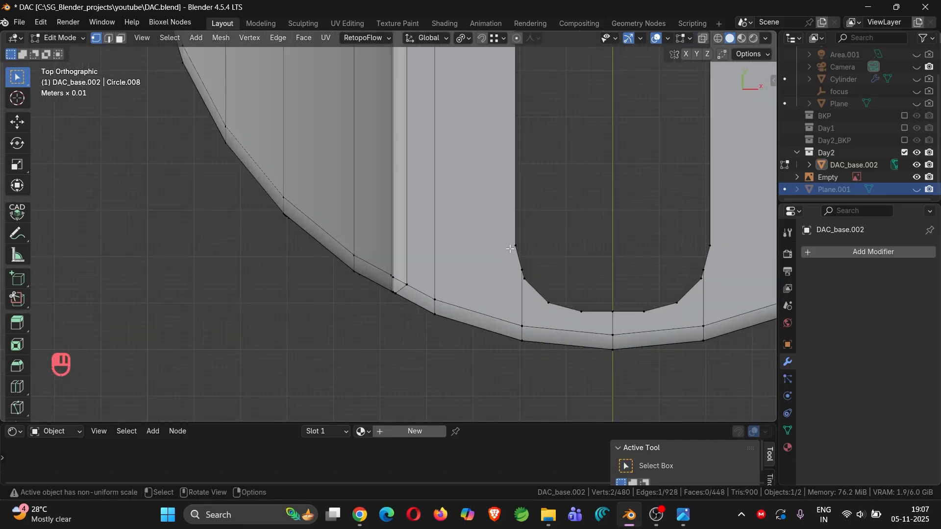
{"action": "left_click", "coordinate": [510, 251]}
{"action": "left_click", "coordinate": [438, 299], "text": "shift"}
{"action": "key", "text": "j"}
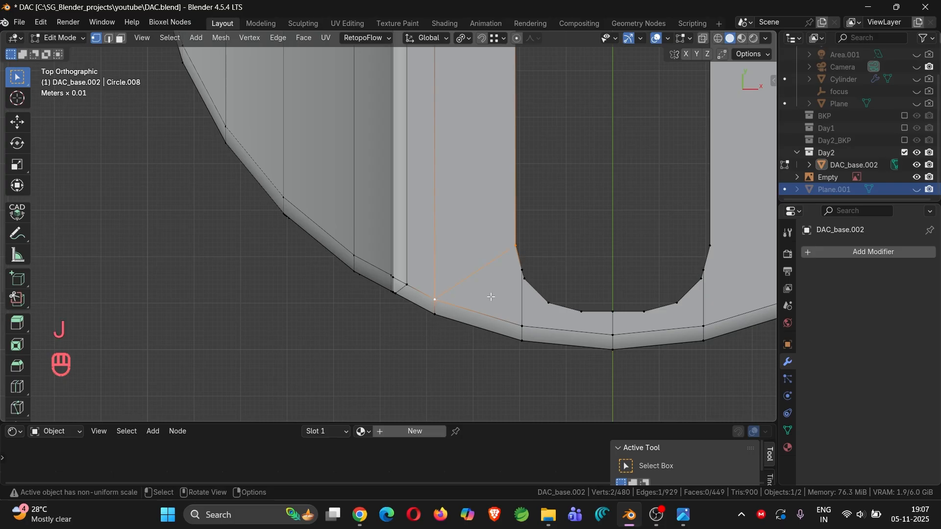
- Snap the stray vertex at the slot's lower-left corner onto the adjacent corner vertex and connect the next corner vertex to the rim
{"action": "scroll", "coordinate": [491, 296], "scroll_direction": "up", "scroll_amount": 2}
{"action": "left_click", "coordinate": [533, 260]}
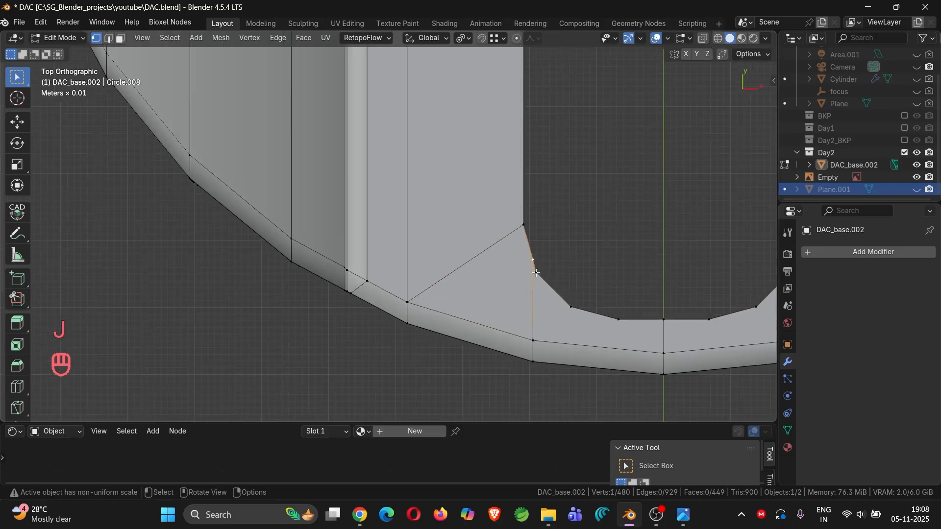
{"action": "key", "text": "g"}
{"action": "left_click", "coordinate": [536, 273]}
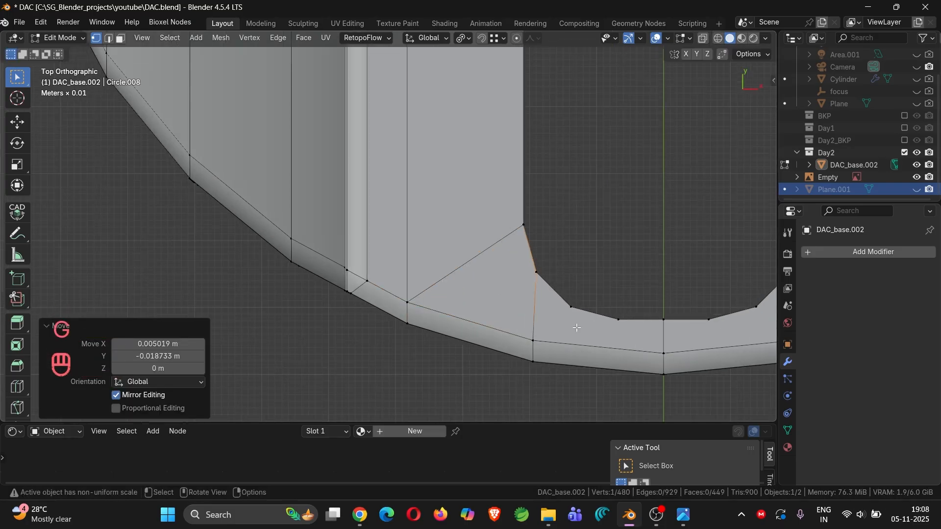
{"action": "left_click", "coordinate": [533, 340]}
{"action": "left_click", "coordinate": [564, 311], "text": "shift"}
{"action": "key", "text": "j"}
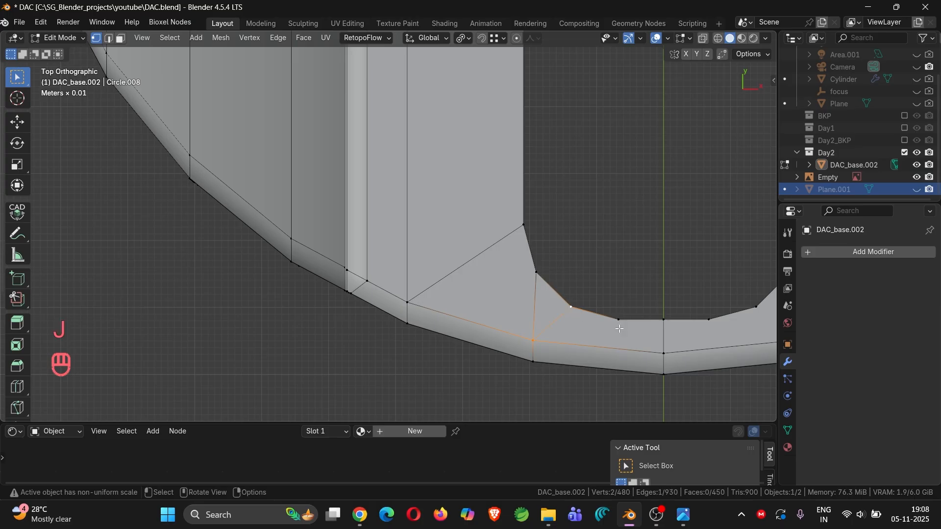
- Connect the two vertices flanking the centre of the slot's lower end to the central inner rim vertex
{"action": "left_click", "coordinate": [663, 352]}
{"action": "left_click", "coordinate": [663, 353], "text": "shift"}
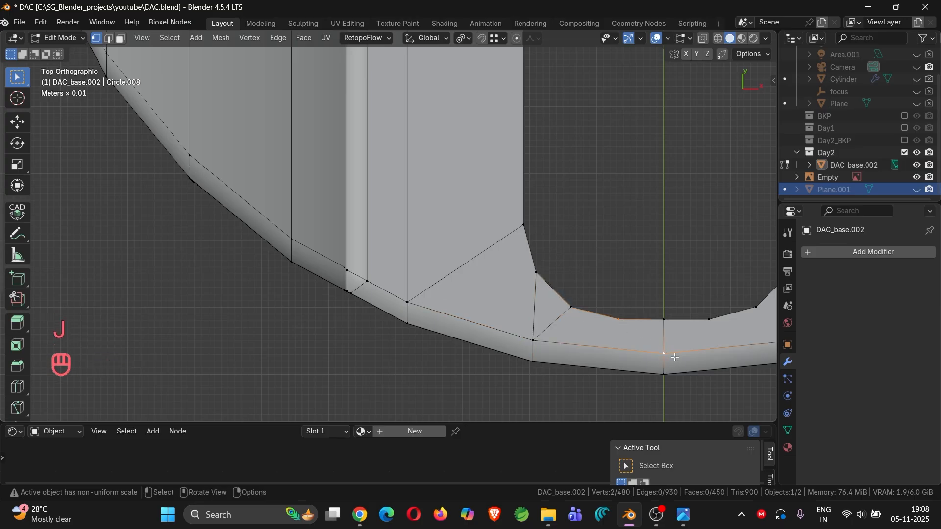
{"action": "key", "text": "j"}
{"action": "left_click", "coordinate": [707, 322]}
{"action": "key", "text": "j"}
- Connect the slot's lower-right corner vertex to the rim and snap the stray vertex there onto the adjacent corner vertex
{"action": "middle_click_drag", "start_coordinate": [675, 349], "coordinate": [505, 320], "text": "shift"}
{"action": "left_click", "coordinate": [515, 299]}
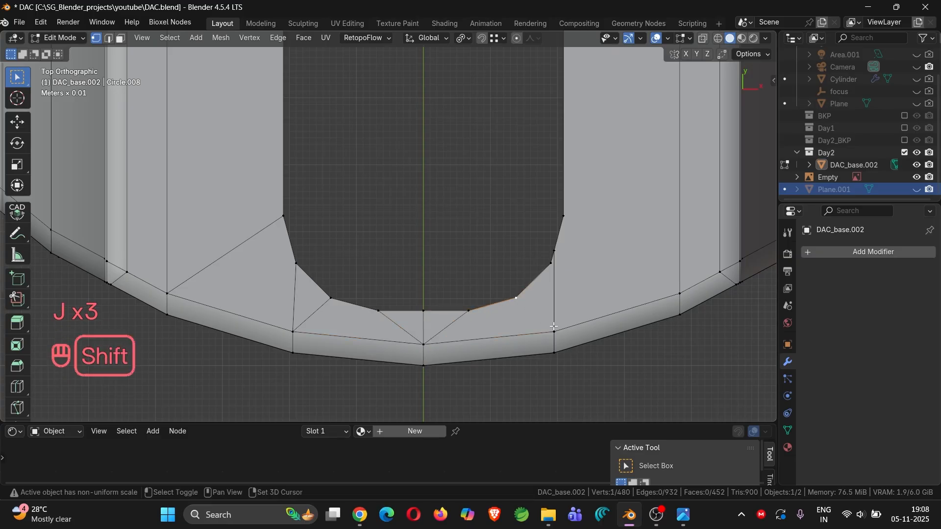
{"action": "left_click", "coordinate": [556, 329], "text": "shift"}
{"action": "scroll", "coordinate": [550, 262], "scroll_direction": "up", "scroll_amount": 2}
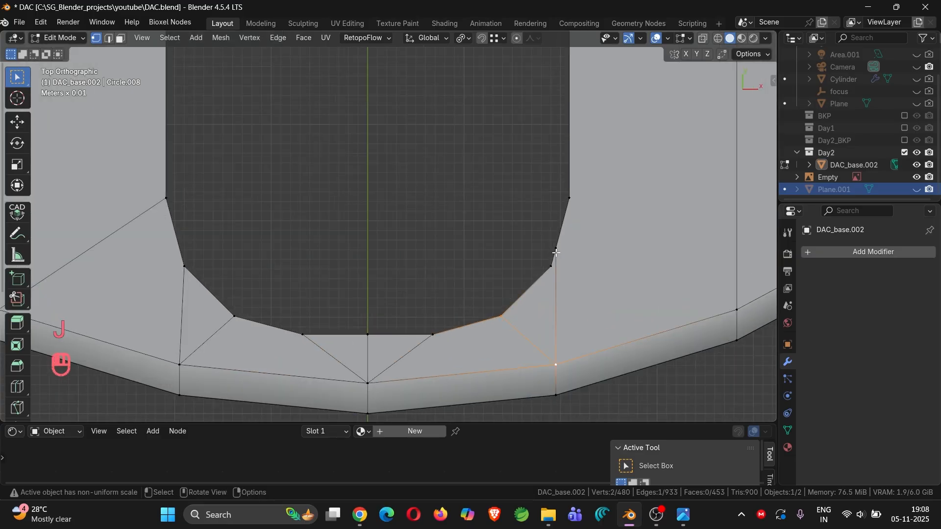
{"action": "left_click", "coordinate": [553, 254]}
{"action": "key", "text": "g"}
{"action": "left_click", "coordinate": [553, 262]}
{"action": "scroll", "coordinate": [570, 241], "scroll_direction": "down", "scroll_amount": 3}
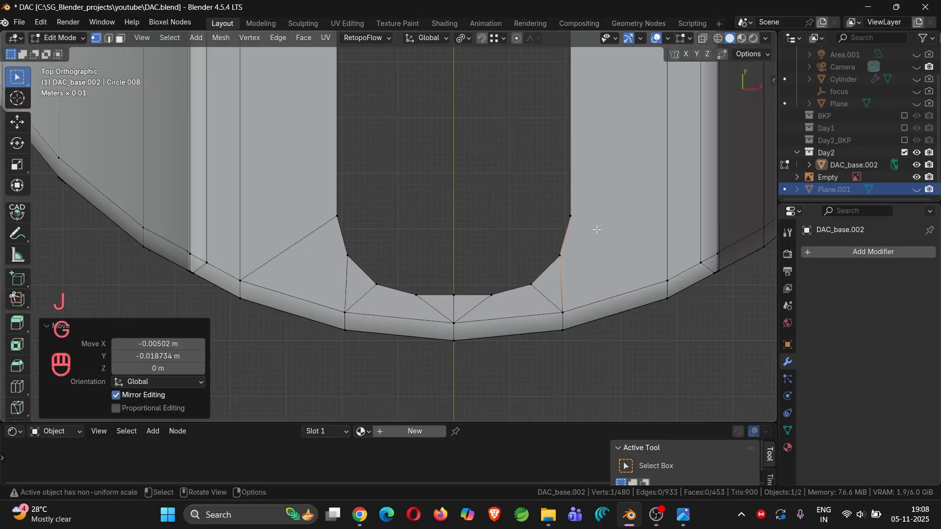
- Connect the lower end vertex of the slot's right side to the nearby inner rim vertex with a diagonal edge
{"action": "middle_click_drag", "start_coordinate": [602, 224], "coordinate": [567, 252], "text": "shift"}
{"action": "left_click", "coordinate": [626, 309]}
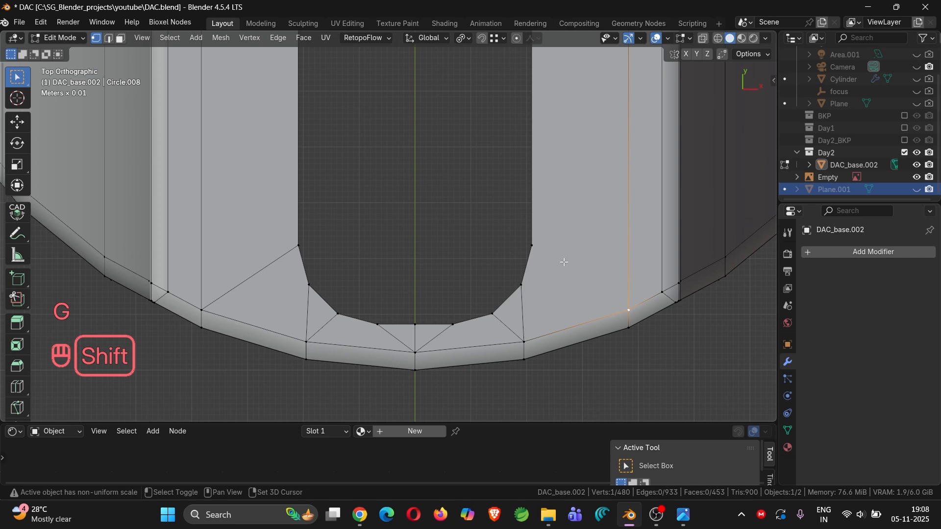
{"action": "left_click", "coordinate": [533, 245], "text": "shift"}
{"action": "scroll", "coordinate": [571, 252], "scroll_direction": "down", "scroll_amount": 5}
{"action": "middle_click_drag", "start_coordinate": [613, 170], "coordinate": [613, 281], "text": "shift"}
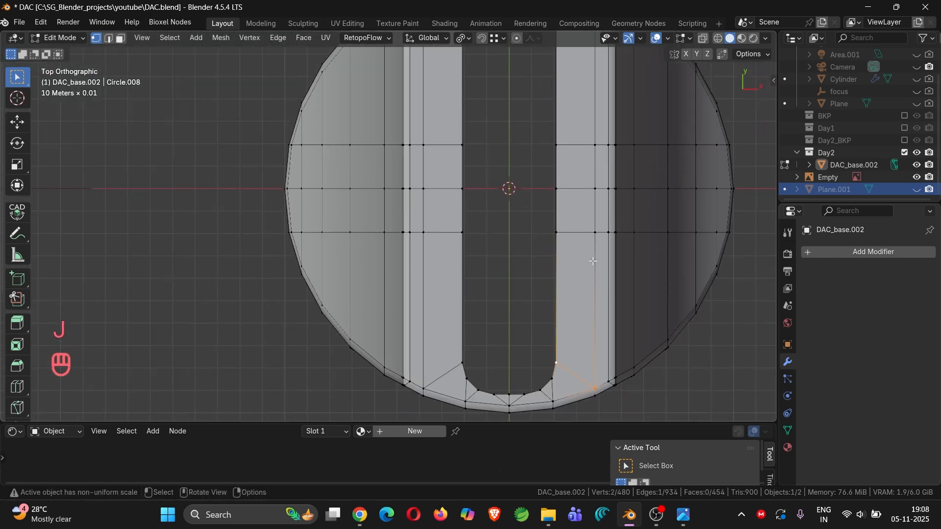
{"action": "scroll", "coordinate": [563, 211], "scroll_direction": "up", "scroll_amount": 5}
{"action": "scroll", "coordinate": [569, 183], "scroll_direction": "down", "scroll_amount": 5}
{"action": "middle_click_drag", "start_coordinate": [569, 183], "coordinate": [569, 326], "text": "shift"}
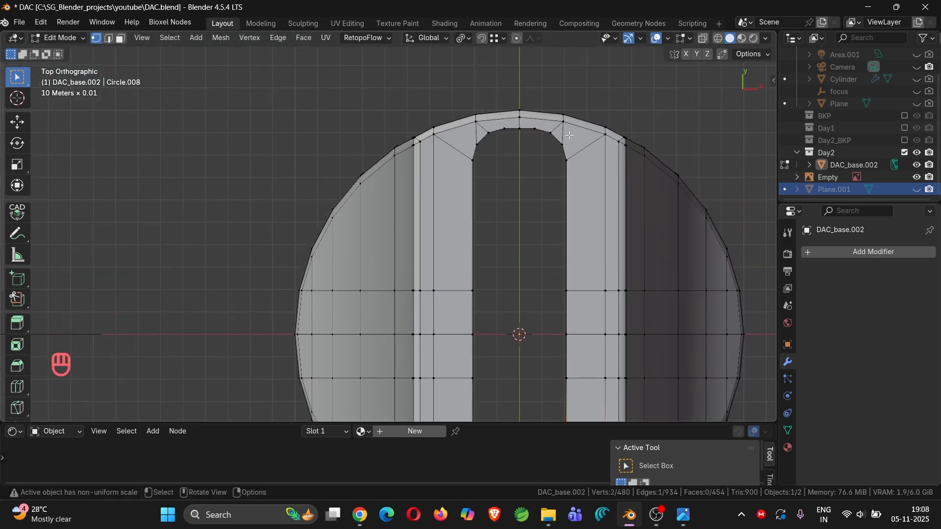
- Connect the two vertices flanking the centre of the slot's upper end to the central inner rim vertex
{"action": "scroll", "coordinate": [569, 135], "scroll_direction": "up", "scroll_amount": 5}
{"action": "scroll", "coordinate": [561, 147], "scroll_direction": "up", "scroll_amount": 3}
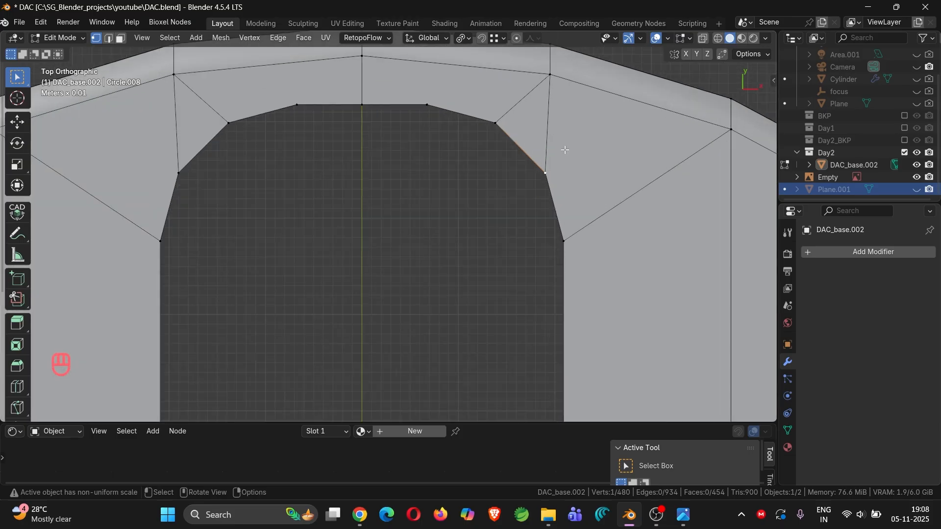
{"action": "scroll", "coordinate": [262, 103], "scroll_direction": "down", "scroll_amount": 4}
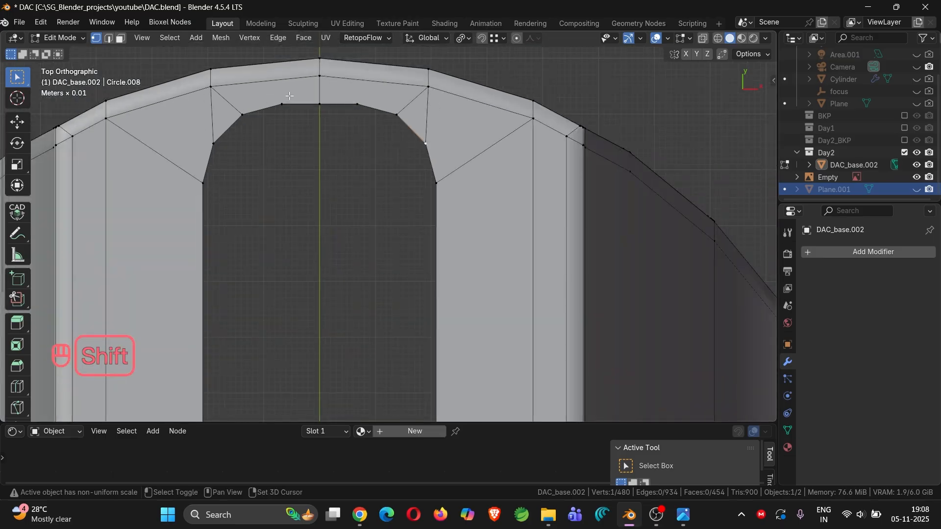
{"action": "scroll", "coordinate": [348, 136], "scroll_direction": "up", "scroll_amount": 4}
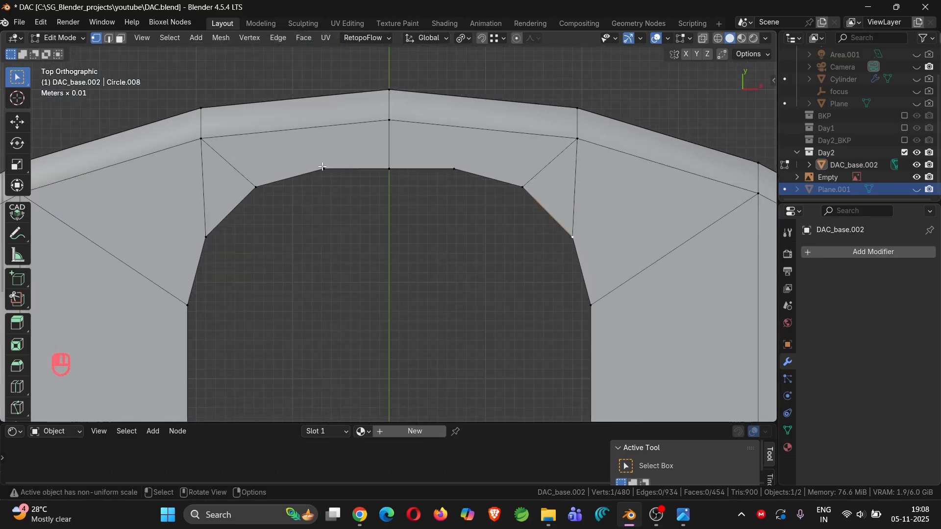
{"action": "left_click", "coordinate": [200, 138], "text": "shift"}
{"action": "key", "text": "ctrl+z"}
{"action": "left_click", "coordinate": [568, 138], "text": "shift"}
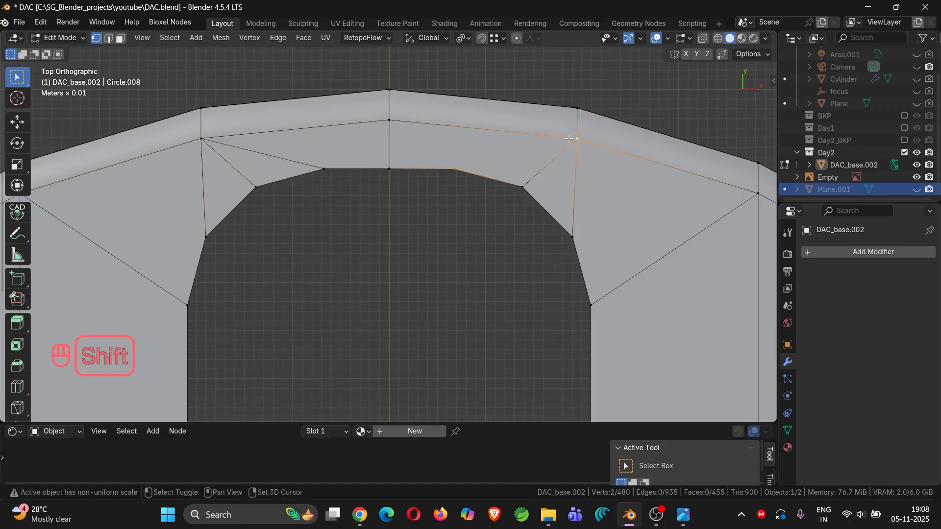
{"action": "key", "text": "ctrl+z"}
{"action": "left_click", "coordinate": [396, 127], "text": "shift"}
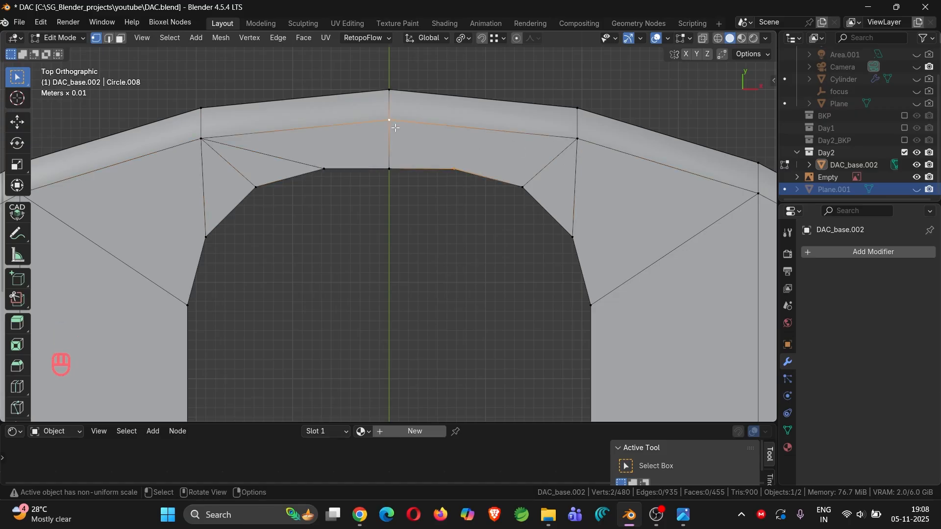
{"action": "left_click", "coordinate": [378, 128], "text": "shift"}
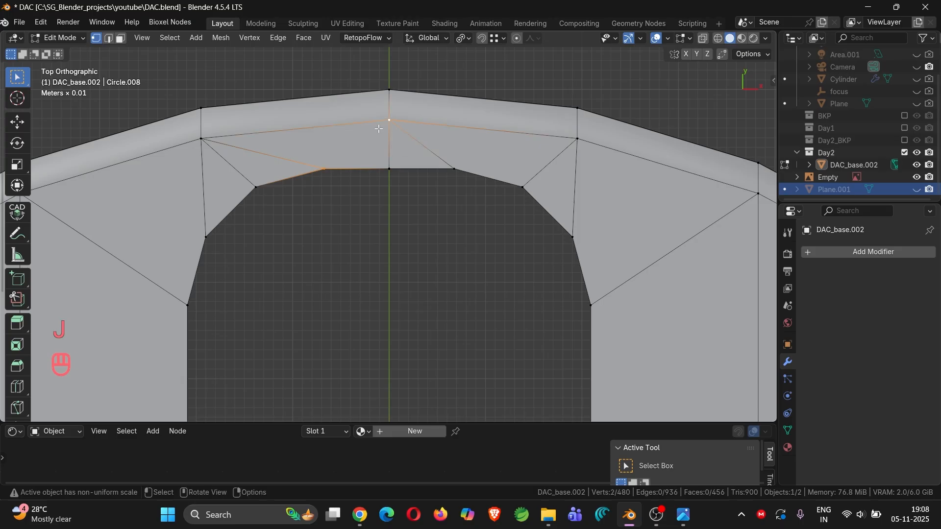
- Dissolve the stray diagonal edge and the central edge joining the slot's upper end to the rim
{"action": "key", "text": "2"}
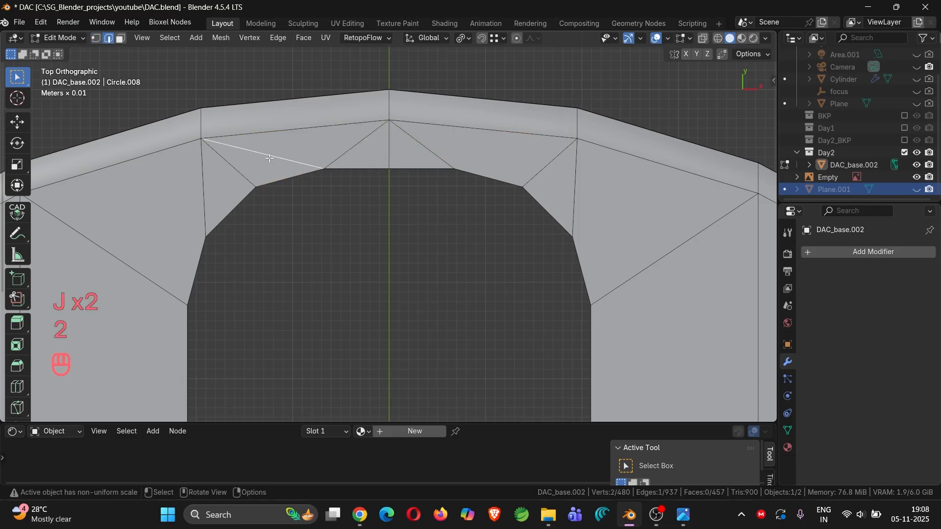
{"action": "key", "text": "ctrl+x"}
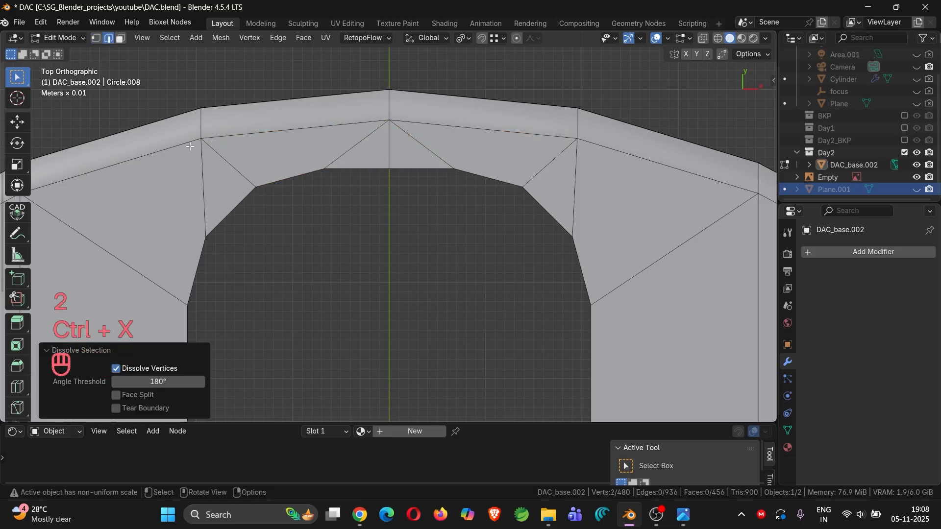
{"action": "middle_click_drag", "start_coordinate": [202, 128], "coordinate": [238, 158]}
{"action": "scroll", "coordinate": [281, 129], "scroll_direction": "up", "scroll_amount": 3}
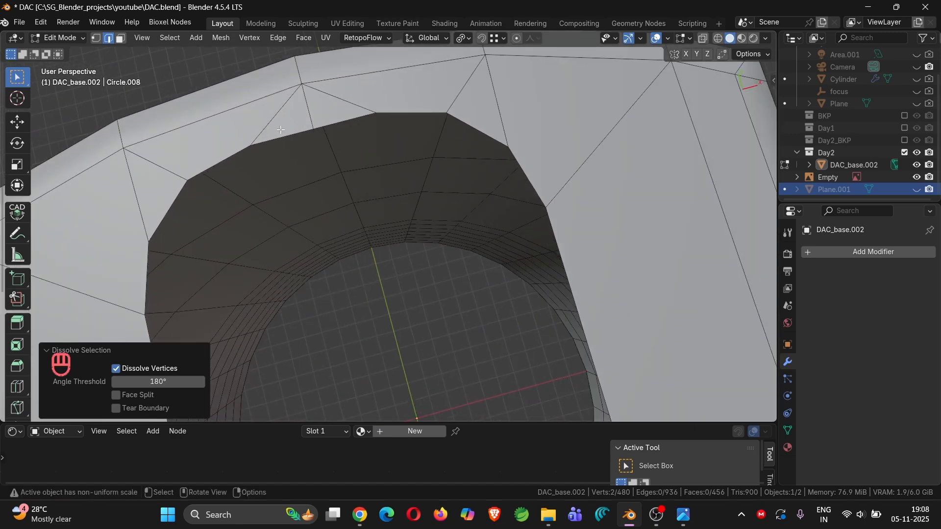
{"action": "left_click", "coordinate": [312, 111]}
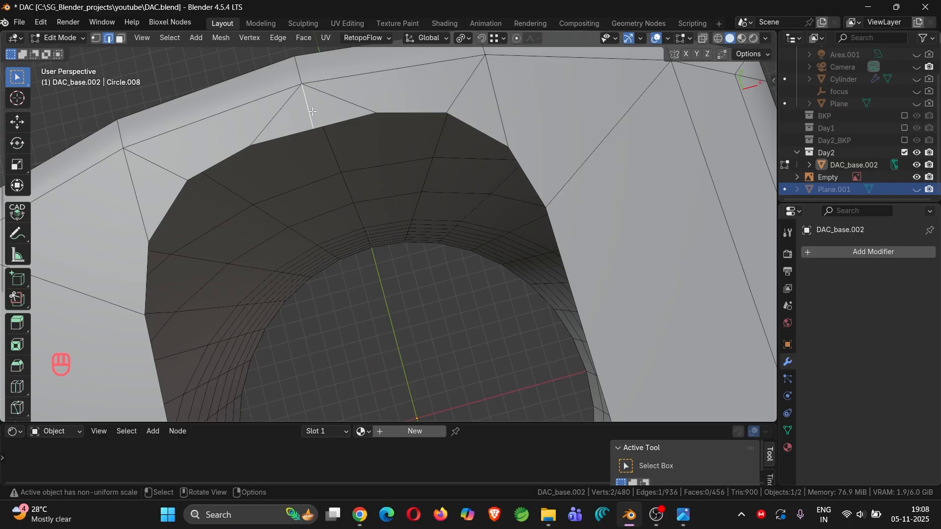
{"action": "key", "text": "ctrl+x"}
{"action": "scroll", "coordinate": [331, 136], "scroll_direction": "down", "scroll_amount": 3}
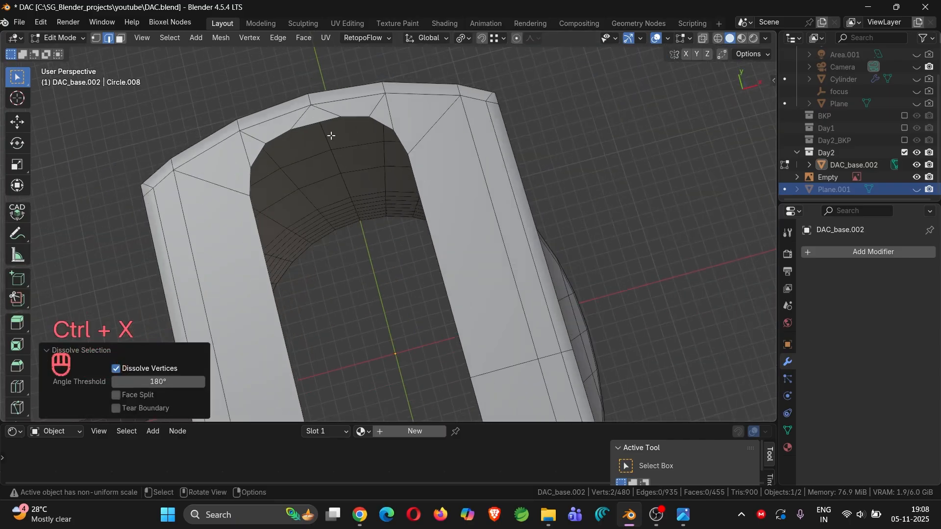
- Dissolve the central edge joining the slot's lower end to the inner rim vertex
{"action": "middle_click_drag", "start_coordinate": [331, 136], "coordinate": [462, 396], "text": "shift"}
{"action": "scroll", "coordinate": [519, 219], "scroll_direction": "up", "scroll_amount": 4}
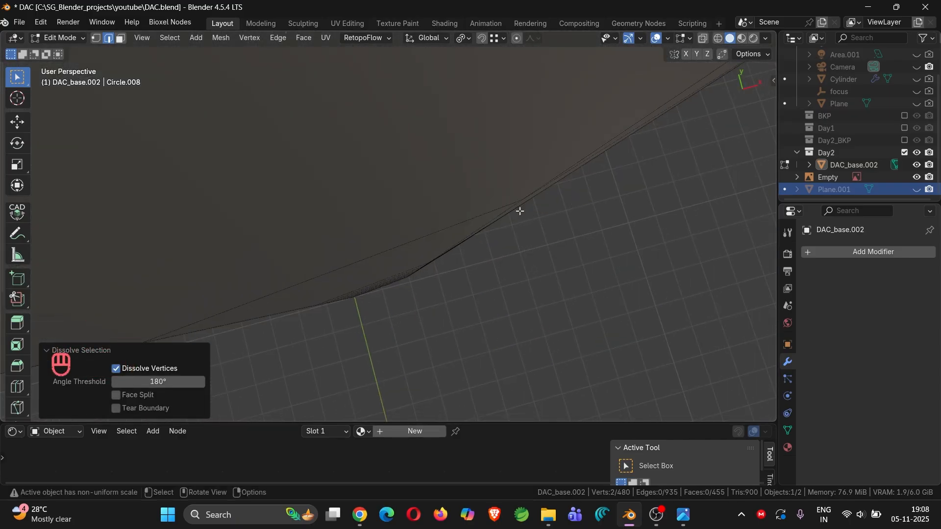
{"action": "scroll", "coordinate": [514, 196], "scroll_direction": "down", "scroll_amount": 8}
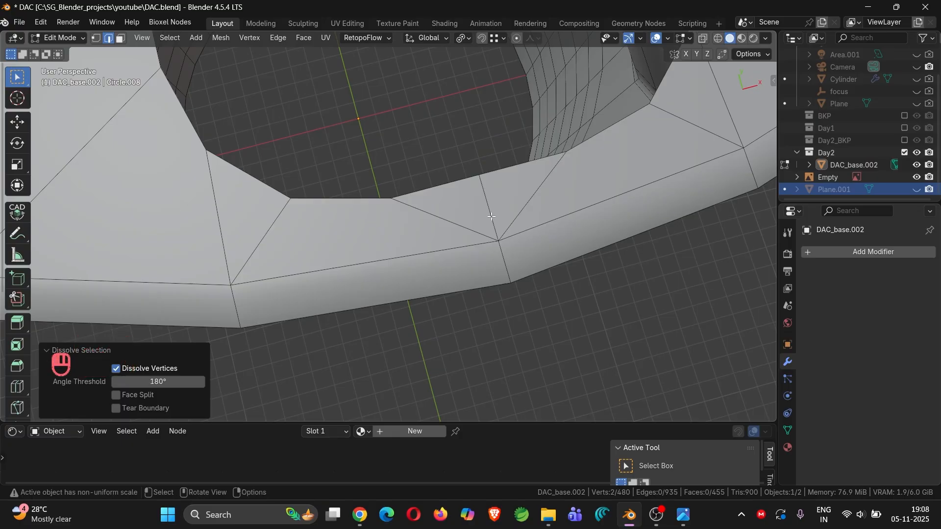
{"action": "key", "text": "ctrl+x"}
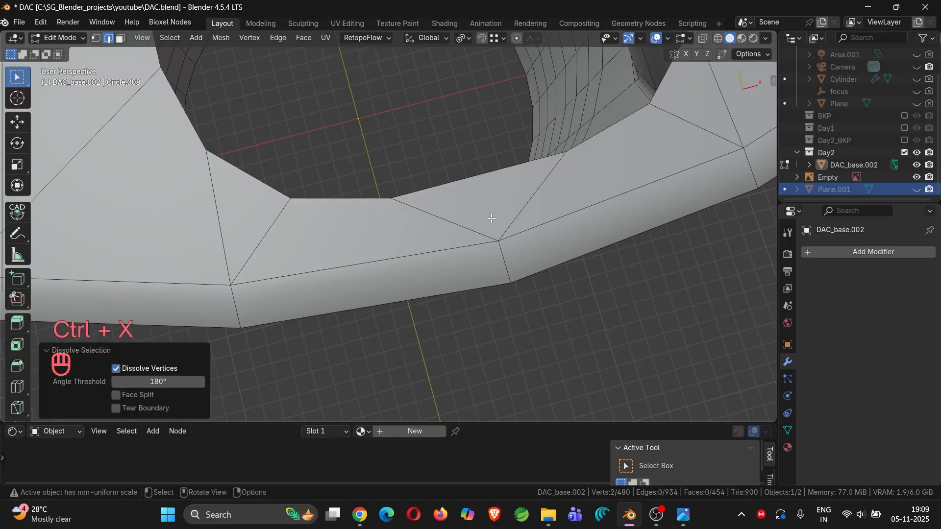
- Select the complete vertex loop around the slot opening, including both straight sides and both rounded ends
{"action": "key", "text": "1"}
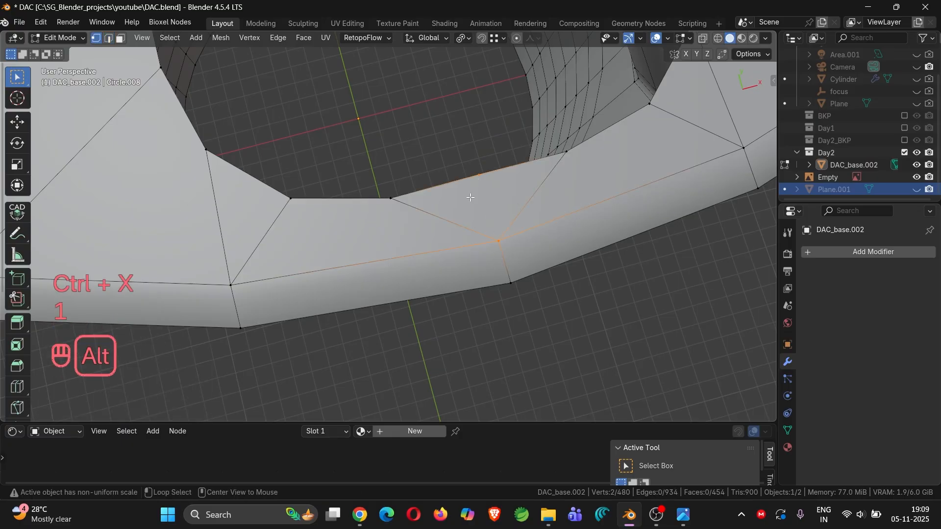
{"action": "left_click", "coordinate": [456, 185], "text": "alt"}
{"action": "scroll", "coordinate": [463, 187], "scroll_direction": "down", "scroll_amount": 7}
{"action": "middle_click_drag", "start_coordinate": [498, 167], "coordinate": [481, 291], "text": "shift"}
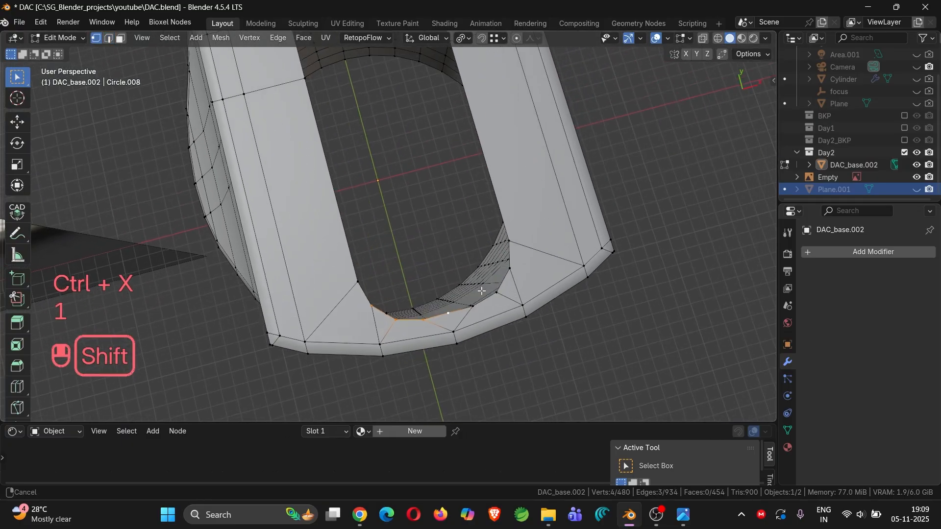
{"action": "left_click", "coordinate": [347, 282], "text": "alt+shift"}
{"action": "middle_click_drag", "start_coordinate": [347, 282], "coordinate": [346, 417], "text": "shift"}
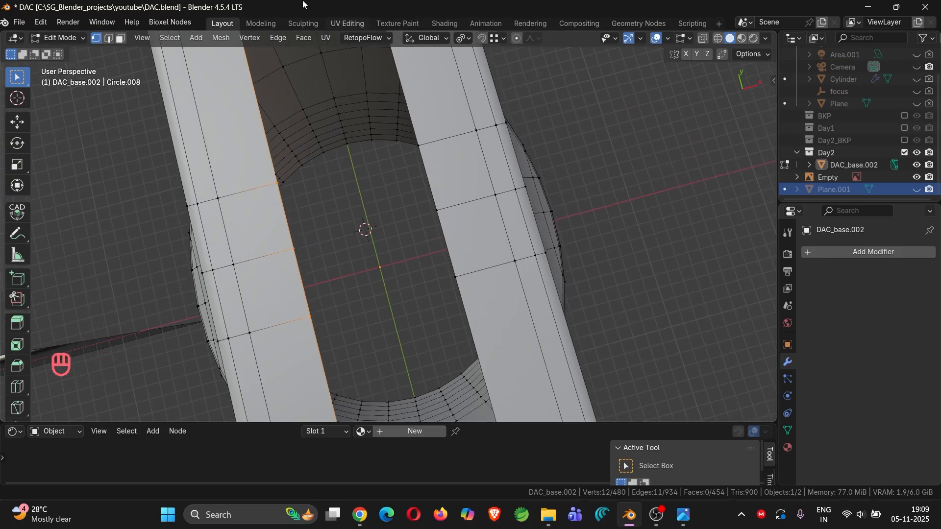
{"action": "scroll", "coordinate": [290, 106], "scroll_direction": "down", "scroll_amount": 6}
{"action": "middle_click_drag", "start_coordinate": [289, 83], "coordinate": [299, 129], "text": "shift"}
{"action": "scroll", "coordinate": [300, 132], "scroll_direction": "up", "scroll_amount": 5}
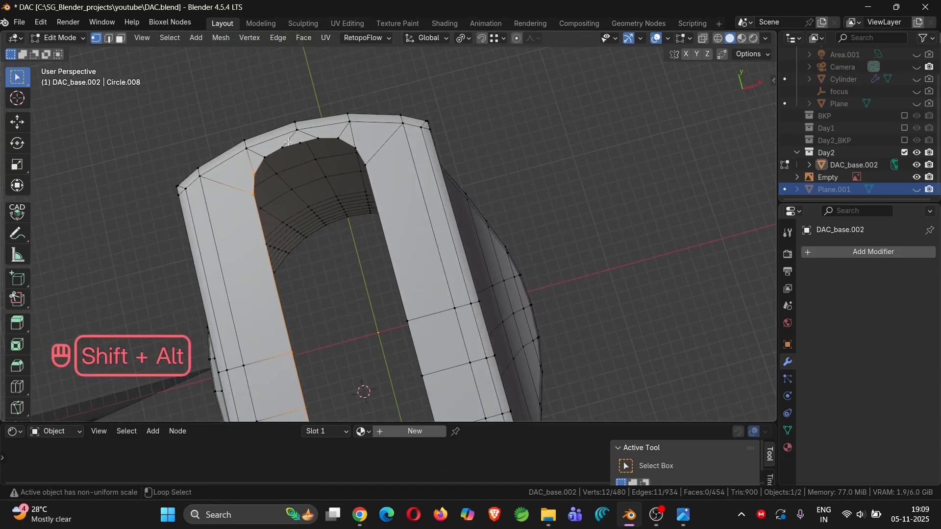
{"action": "key", "text": "ctrl+z"}
{"action": "left_click", "coordinate": [322, 153], "text": "alt"}
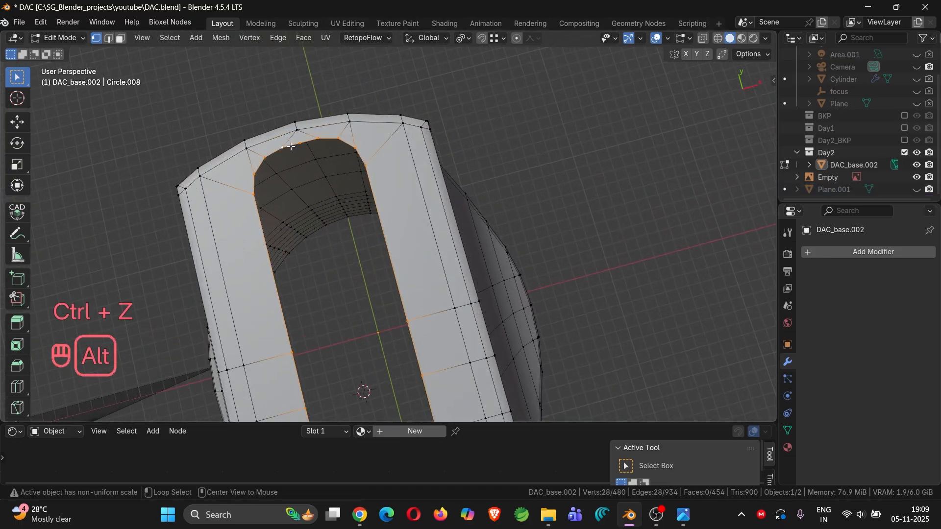
- Extrude the slot loop inward at a scale of 0.978, then narrow it along X by 0.905
{"action": "scroll", "coordinate": [322, 153], "scroll_direction": "down", "scroll_amount": 4}
{"action": "middle_click_drag", "start_coordinate": [371, 235], "coordinate": [372, 210], "text": "shift"}
{"action": "middle_click_drag", "start_coordinate": [390, 253], "coordinate": [397, 214]}
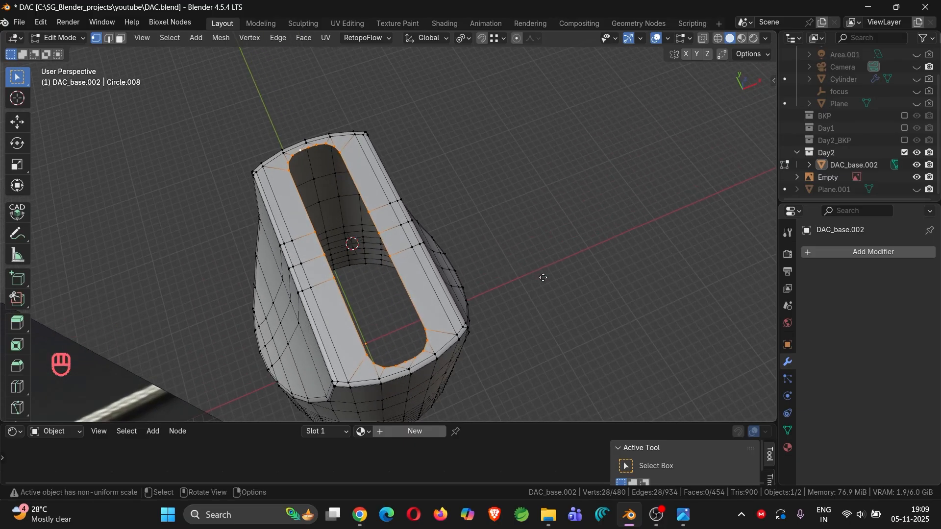
{"action": "key", "text": "e"}
{"action": "key", "text": "s"}
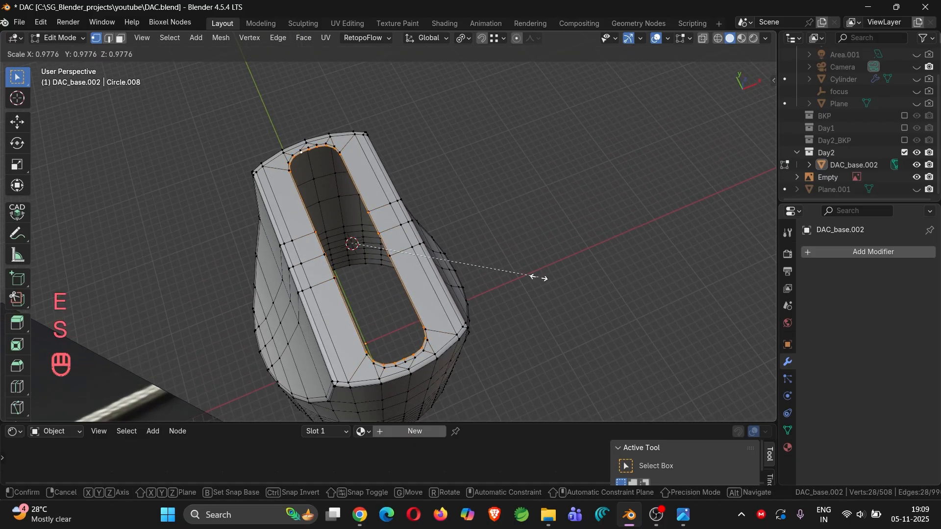
{"action": "left_click", "coordinate": [539, 278]}
{"action": "key", "text": "s"}
{"action": "key", "text": "x"}
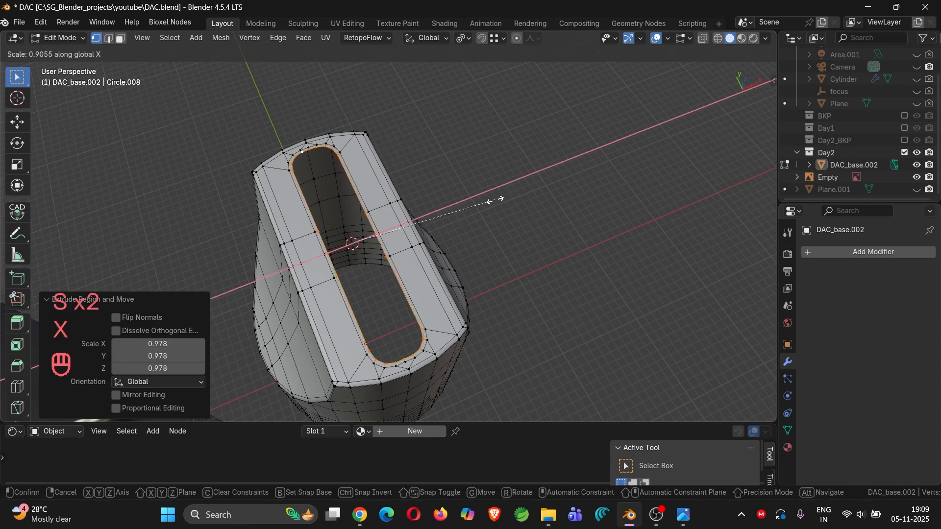
{"action": "left_click", "coordinate": [495, 199]}
- Extrude the inner slot loop upward about 1.106 m along Z to form the plug's outer wall
{"action": "middle_click_drag", "start_coordinate": [351, 212], "coordinate": [439, 195]}
{"action": "key", "text": "e"}
{"action": "key", "text": "z"}
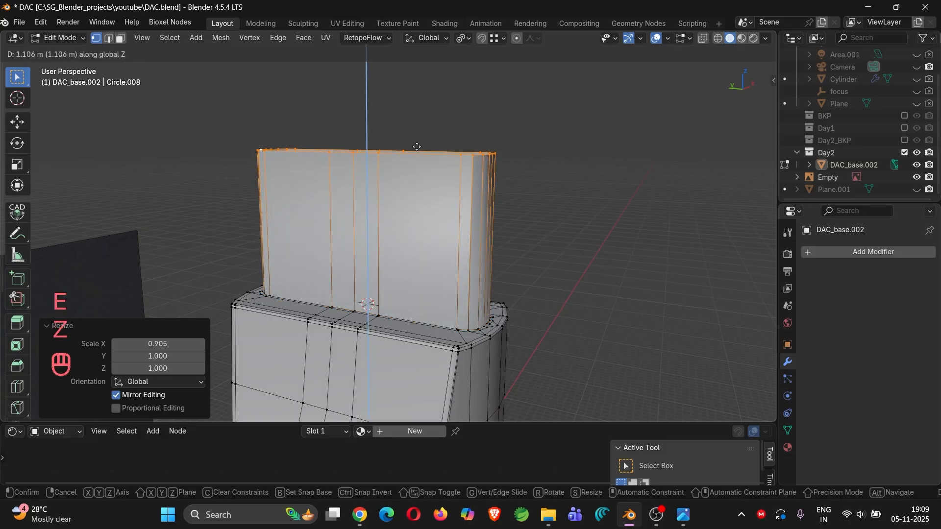
{"action": "left_click", "coordinate": [417, 147]}
- Extrude the plug's upper rim inward at scale 0.949, then scale the inner loop 0.866 along X and 1.020 along Y
{"action": "middle_click_drag", "start_coordinate": [399, 145], "coordinate": [384, 206]}
{"action": "key", "text": "e"}
{"action": "key", "text": "s"}
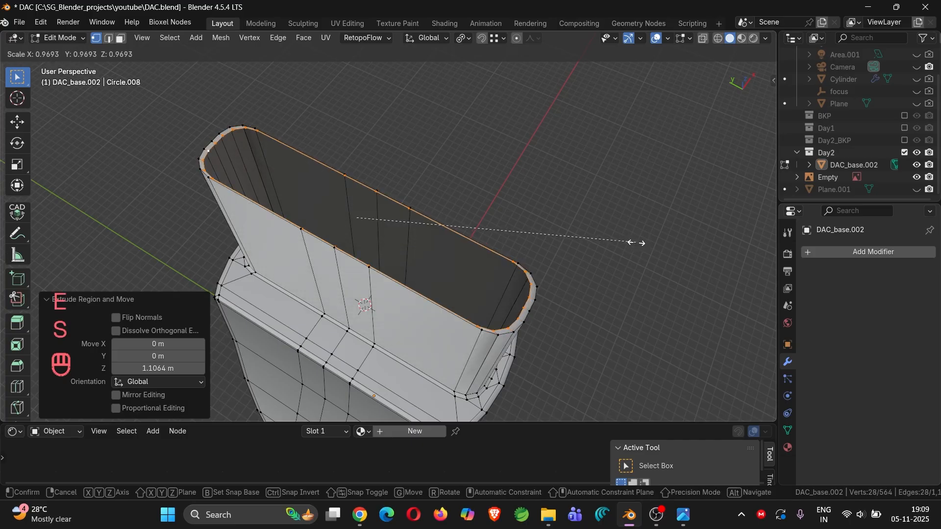
{"action": "left_click", "coordinate": [631, 243]}
{"action": "key", "text": "s"}
{"action": "key", "text": "x"}
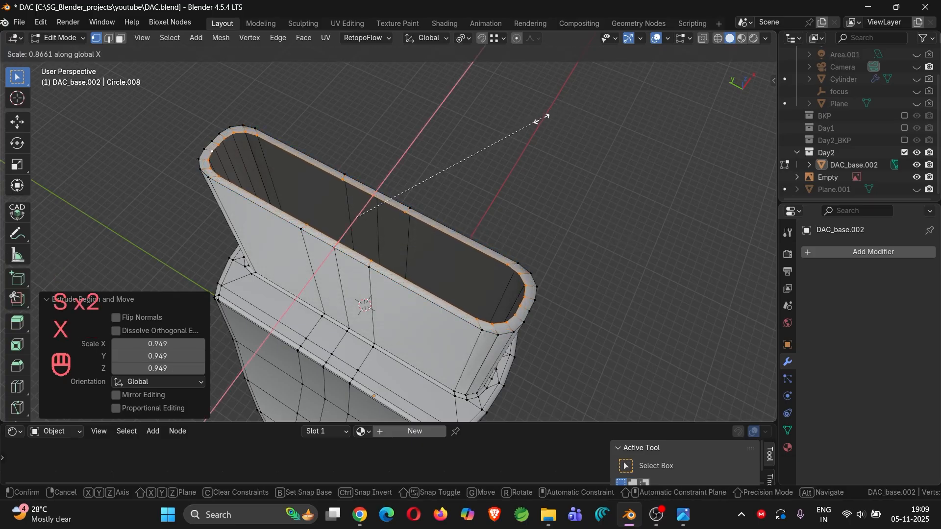
{"action": "left_click", "coordinate": [541, 119]}
{"action": "key", "text": "s"}
{"action": "key", "text": "y"}
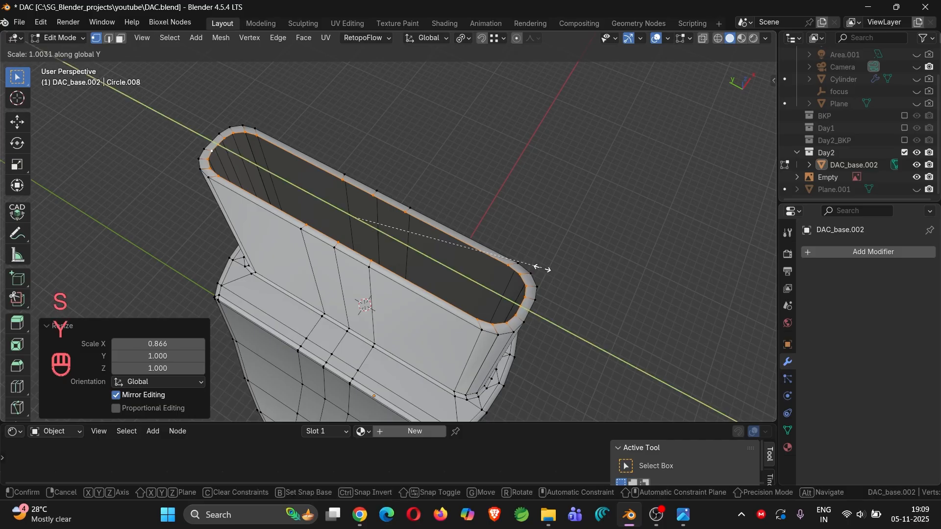
{"action": "left_click", "coordinate": [546, 268]}
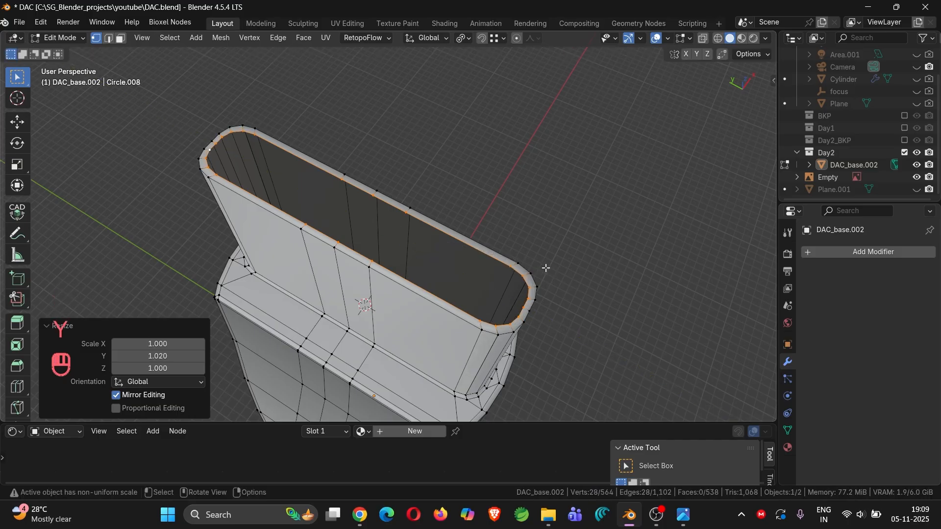
- Extrude the plug's inner rim loop downward about 0.913 m along Z to form the inside wall
{"action": "key", "text": "e"}
{"action": "key", "text": "z"}
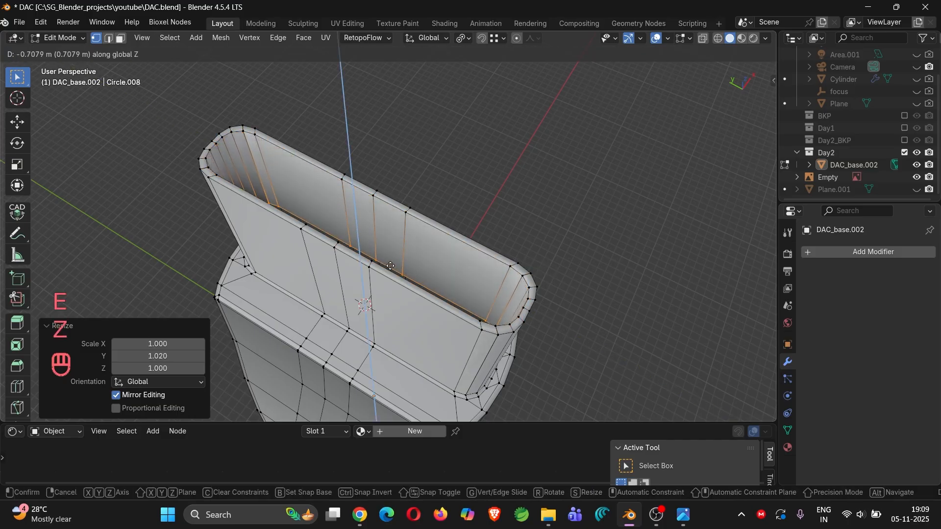
{"action": "left_click", "coordinate": [391, 276]}
- Try to close the lower end of the plug's inner wall with a grid fill, and undo it
{"action": "mouse_move", "coordinate": [391, 275]}
{"action": "middle_mouse_down"}
{"action": "mouse_move", "coordinate": [398, 289]}
{"action": "mouse_move", "coordinate": [377, 268]}
{"action": "mouse_move", "coordinate": [388, 280]}
{"action": "middle_mouse_up"}
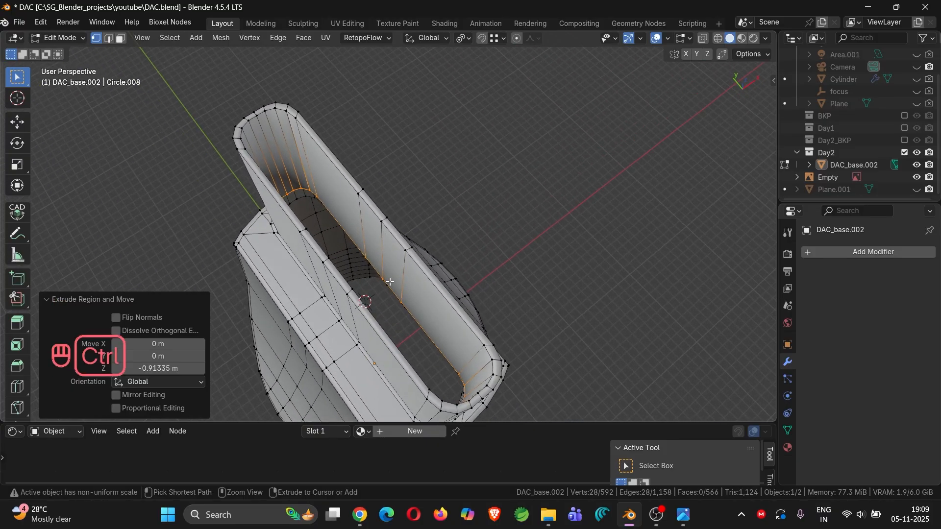
{"action": "key", "text": "ctrl+f"}
{"action": "left_click", "coordinate": [362, 332]}
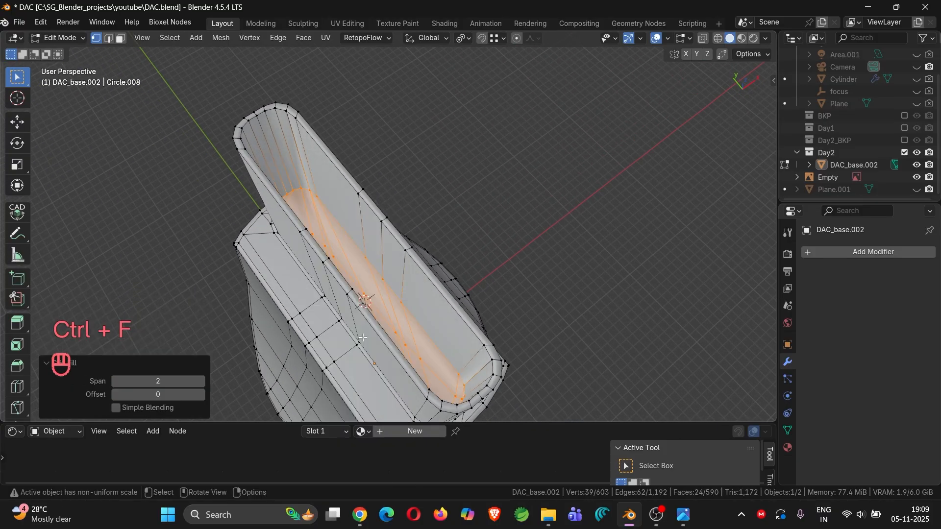
{"action": "key", "text": "ctrl+z"}
- Fill the lower loop of the plug's inner wall with a single face
{"action": "middle_click_drag", "start_coordinate": [389, 299], "coordinate": [372, 274], "text": "ctrl"}
{"action": "key", "text": "f"}
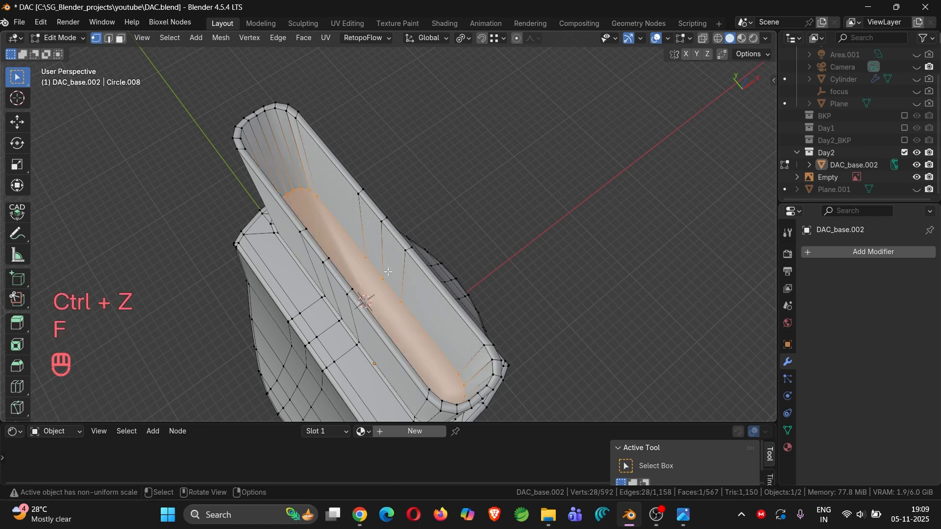
{"action": "scroll", "coordinate": [336, 222], "scroll_direction": "up", "scroll_amount": 4}
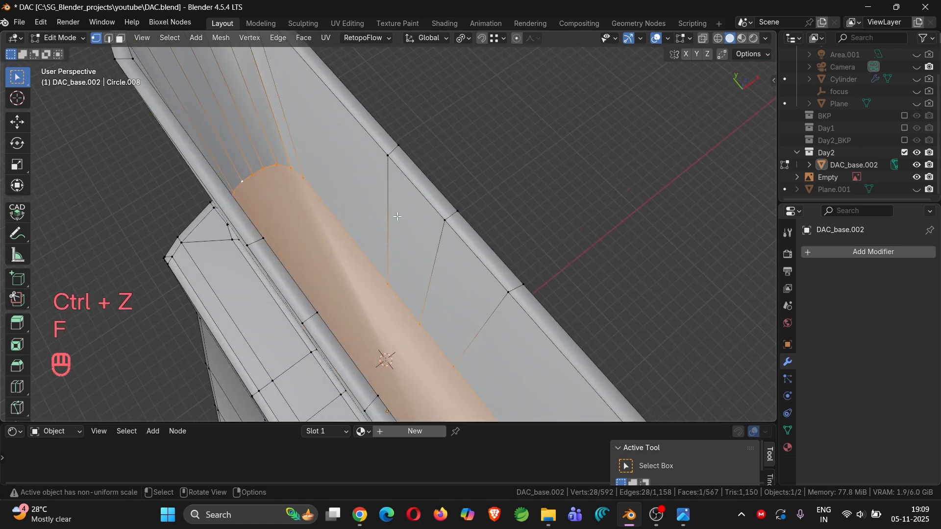
{"action": "key", "text": "i"}
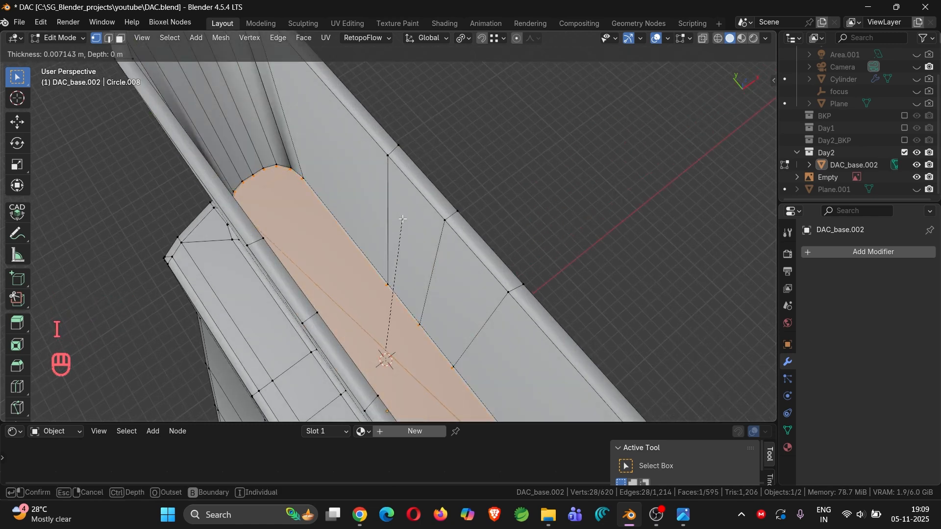
{"action": "key", "text": "Escape"}
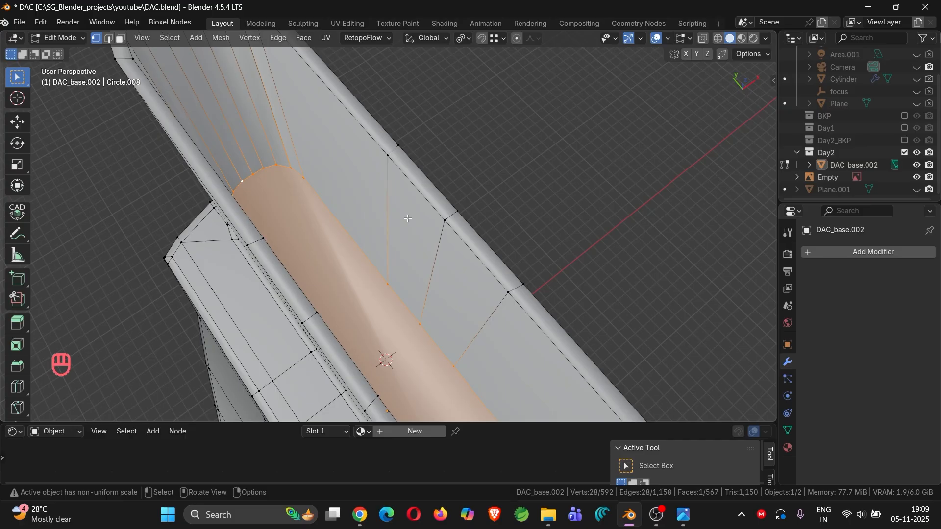
{"action": "middle_click_drag", "start_coordinate": [408, 218], "coordinate": [319, 157]}
{"action": "scroll", "coordinate": [319, 156], "scroll_direction": "up", "scroll_amount": 4}
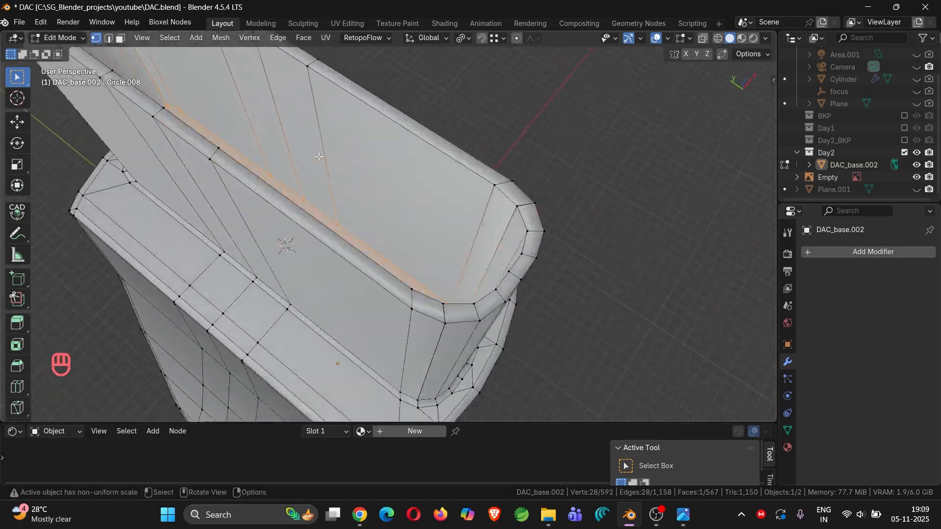
- Add one edge loop around the plug's inner wall, slid near its lower end at factor -0.895
{"action": "key", "text": "ctrl+r"}
{"action": "left_click", "coordinate": [323, 157]}
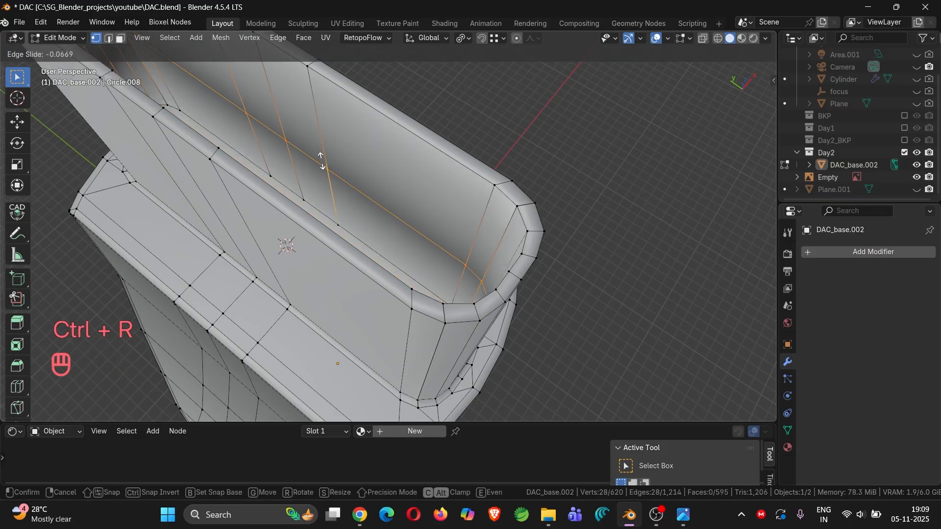
{"action": "left_click", "coordinate": [322, 228]}
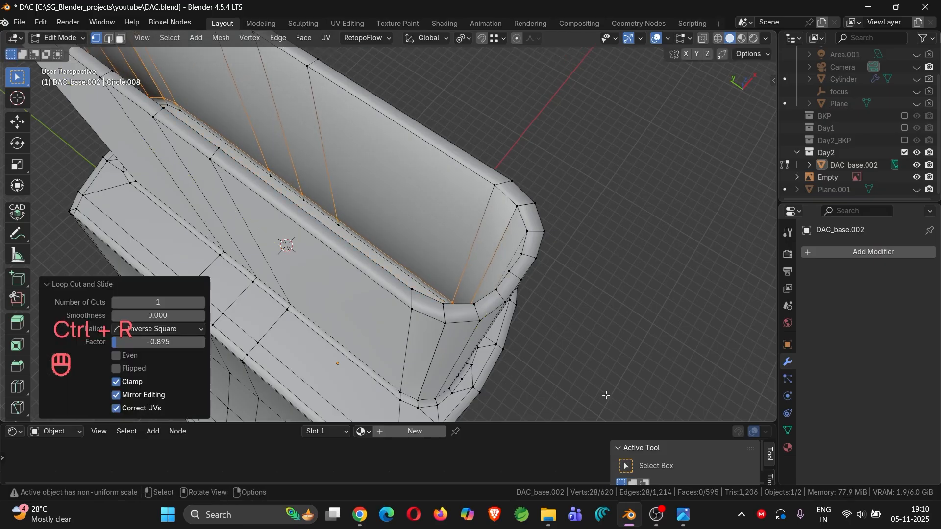
{"action": "left_click", "coordinate": [656, 515]}
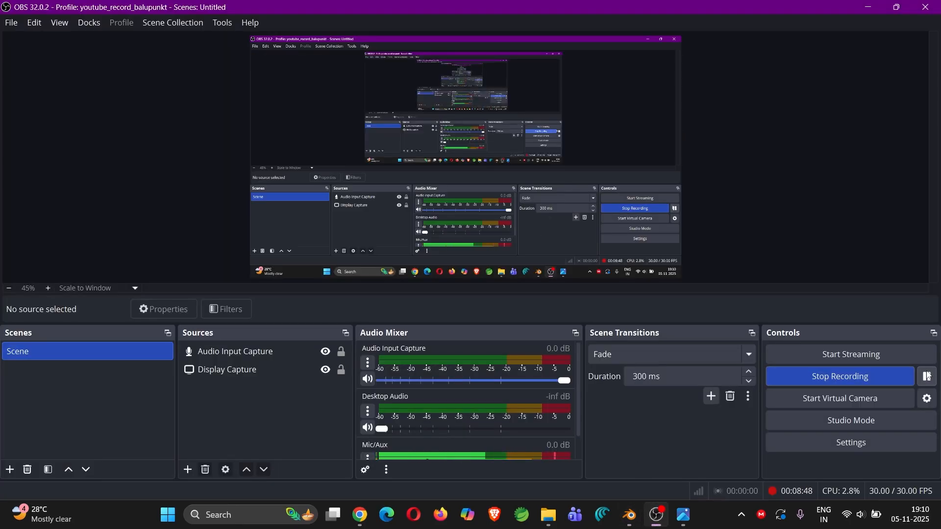
{"action": "left_click", "coordinate": [629, 515]}
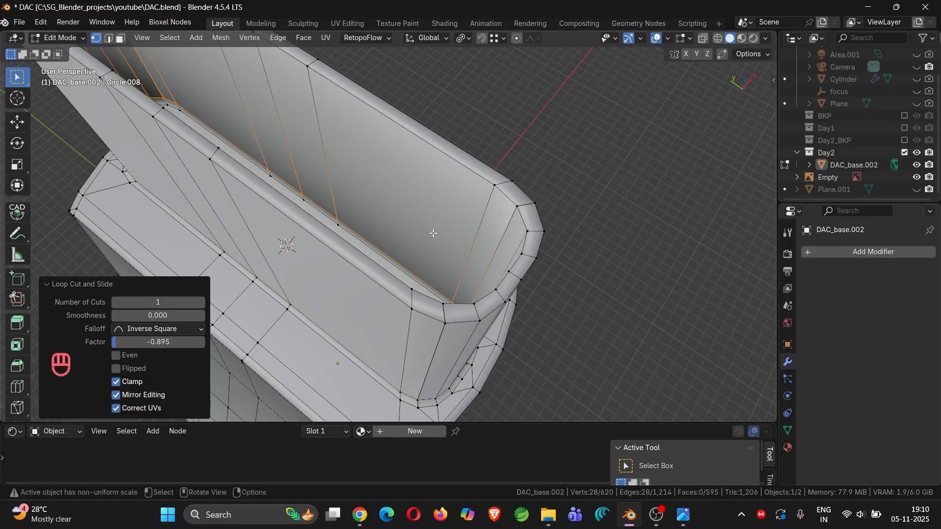
- Select the single face that closes the lower end of the plug's inner wall
{"action": "middle_click_drag", "start_coordinate": [433, 233], "coordinate": [308, 209]}
{"action": "scroll", "coordinate": [334, 232], "scroll_direction": "up", "scroll_amount": 5}
{"action": "scroll", "coordinate": [343, 230], "scroll_direction": "down", "scroll_amount": 4}
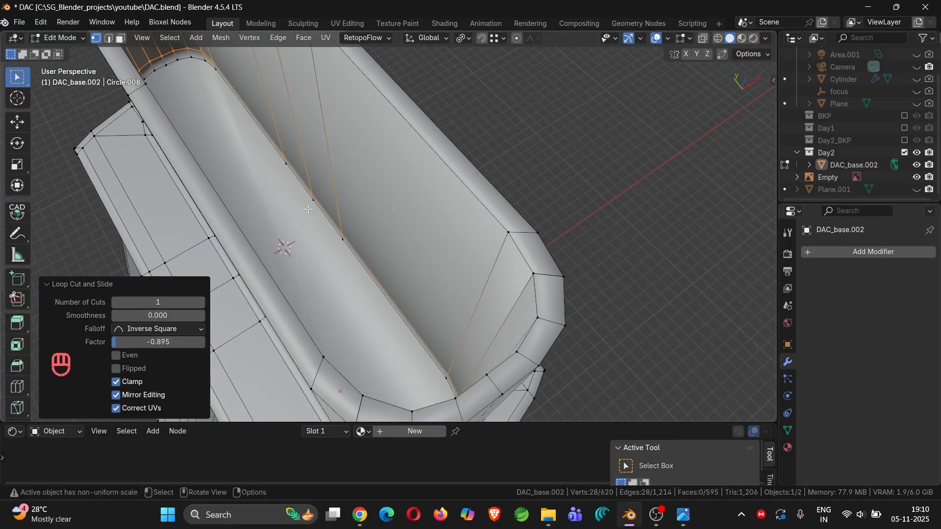
{"action": "scroll", "coordinate": [308, 209], "scroll_direction": "down", "scroll_amount": 3}
{"action": "key", "text": "3"}
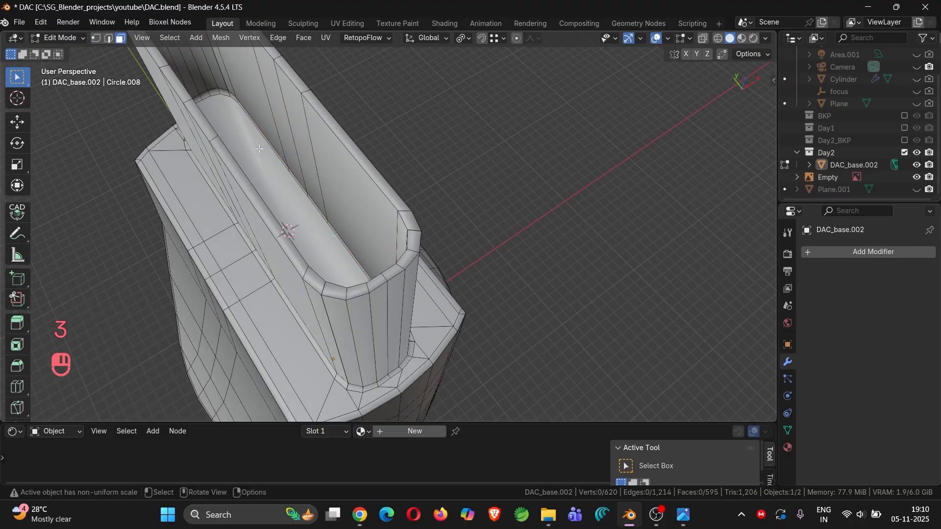
{"action": "left_click", "coordinate": [259, 148]}
{"action": "middle_click_drag", "start_coordinate": [260, 148], "coordinate": [282, 194]}
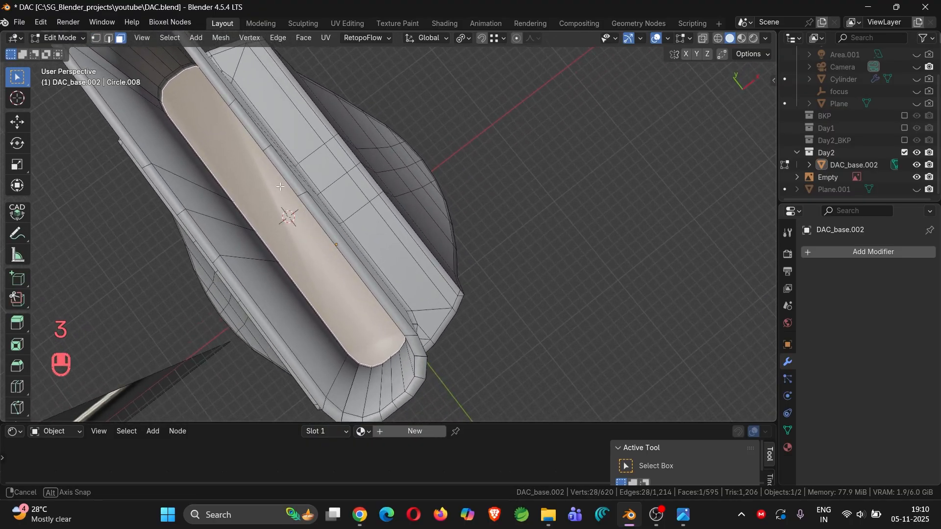
{"action": "left_click", "coordinate": [691, 38]}
{"action": "mouse_move", "coordinate": [665, 39]}
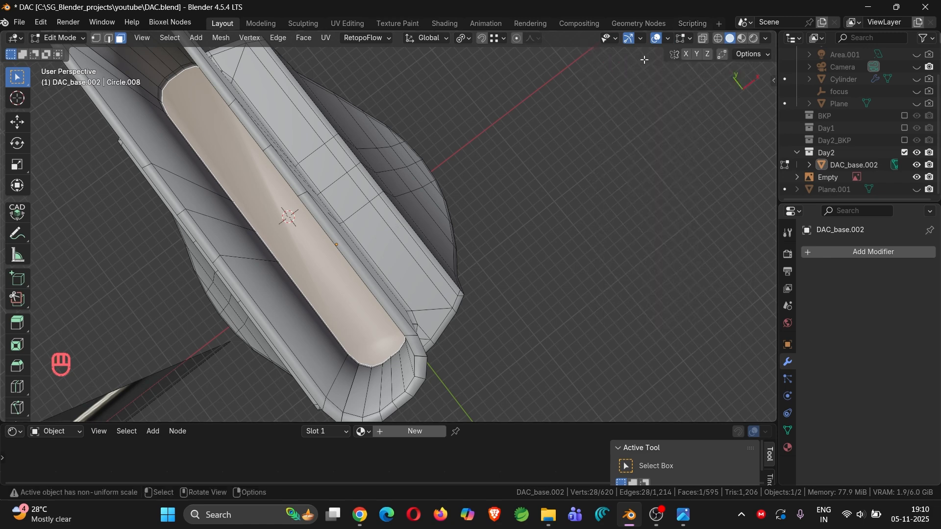
{"action": "left_click", "coordinate": [667, 38]}
{"action": "left_click", "coordinate": [594, 271]}
{"action": "middle_click_drag", "start_coordinate": [377, 245], "coordinate": [340, 188]}
{"action": "scroll", "coordinate": [362, 231], "scroll_direction": "up", "scroll_amount": 5}
{"action": "scroll", "coordinate": [332, 270], "scroll_direction": "down", "scroll_amount": 2}
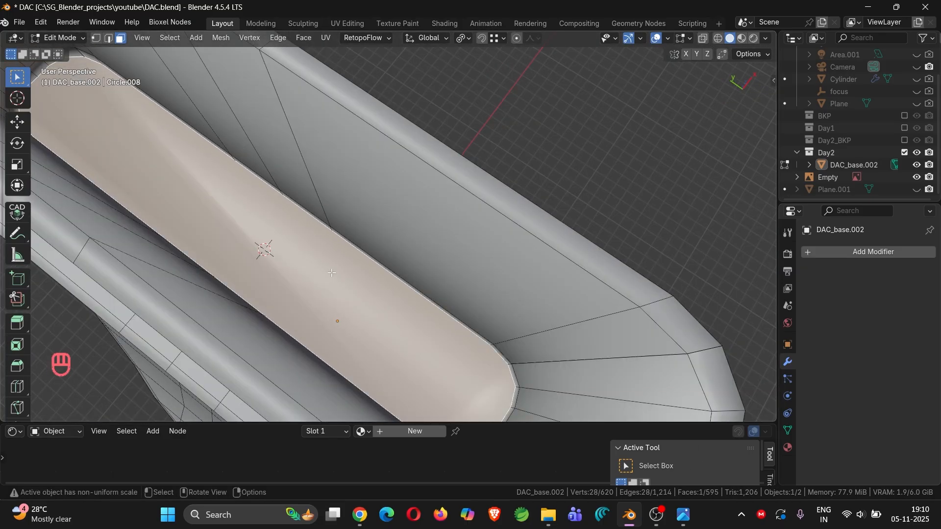
- Try a grid fill on the plug's inner floor face, lowering the span to 8
{"action": "key", "text": "ctrl+f"}
{"action": "left_click", "coordinate": [334, 274]}
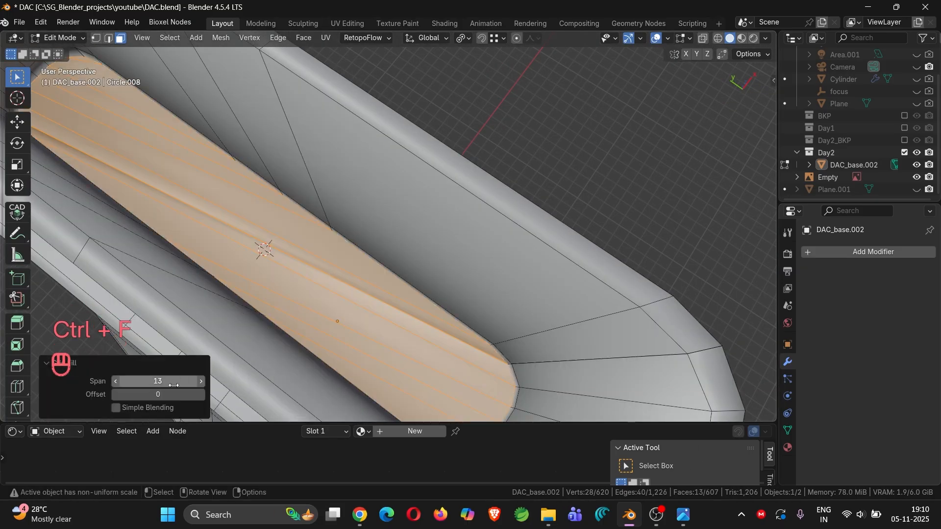
{"action": "left_click", "coordinate": [119, 381]}
{"action": "left_click", "coordinate": [119, 381]}
{"action": "left_click", "coordinate": [119, 381]}
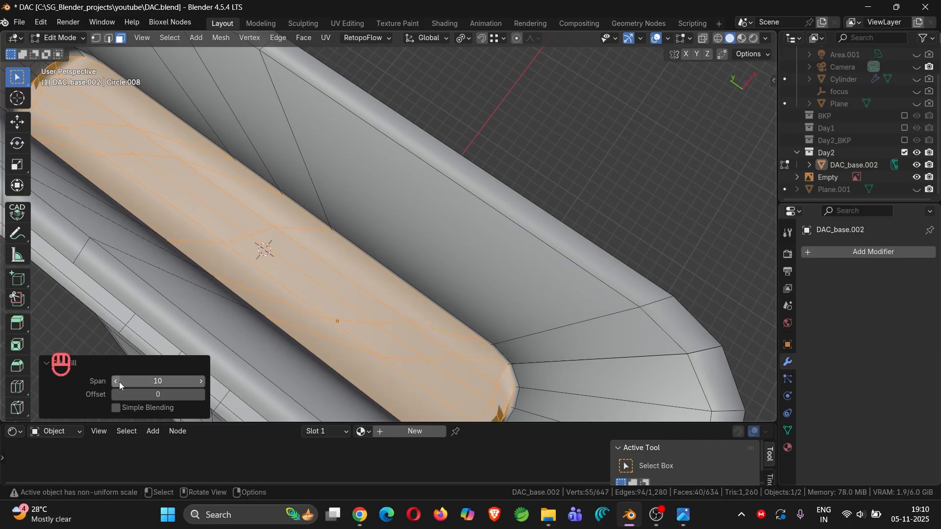
{"action": "left_click", "coordinate": [119, 381]}
{"action": "left_click", "coordinate": [119, 382]}
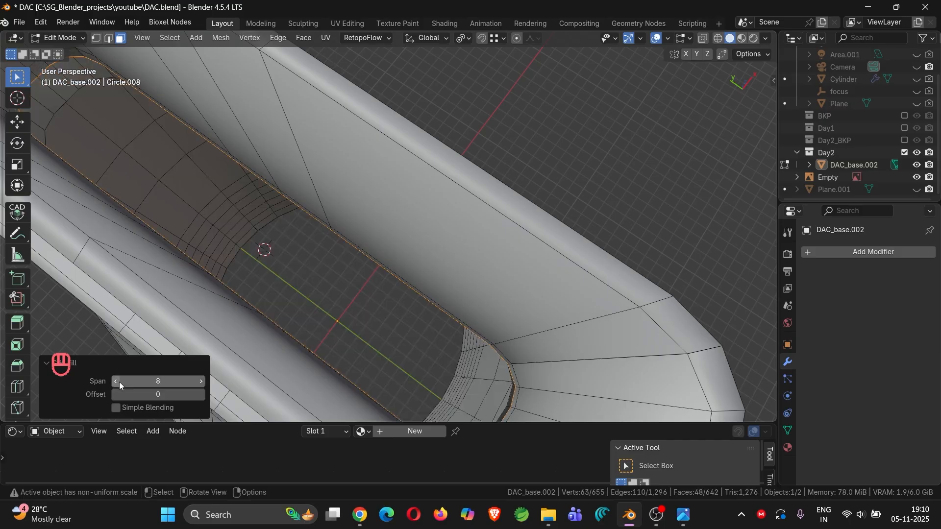
- Return the plug's inner floor to a single face and try to inset it
{"action": "key", "text": "f"}
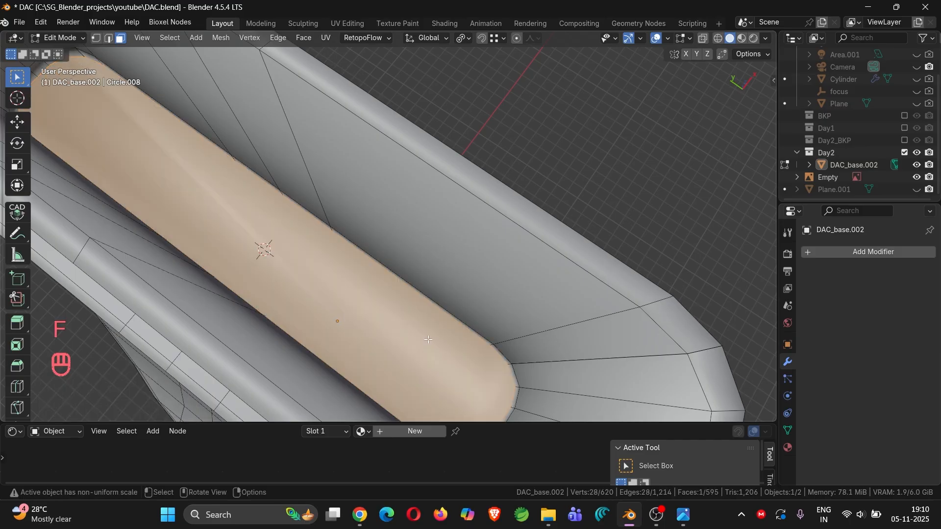
{"action": "key", "text": "i"}
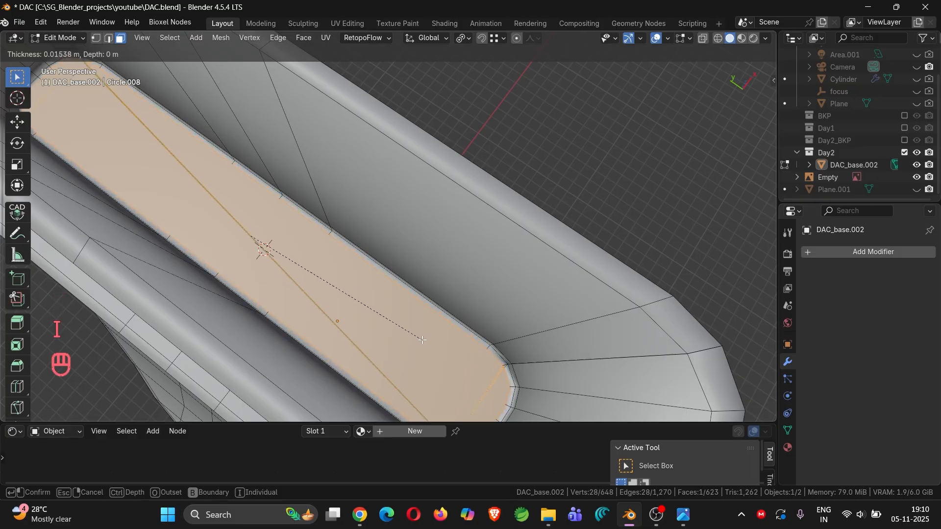
{"action": "right_click", "coordinate": [422, 339]}
- Merge all vertices of the mesh by distance, and grid-fill the plug's inner floor with a span of 8
{"action": "key", "text": "a"}
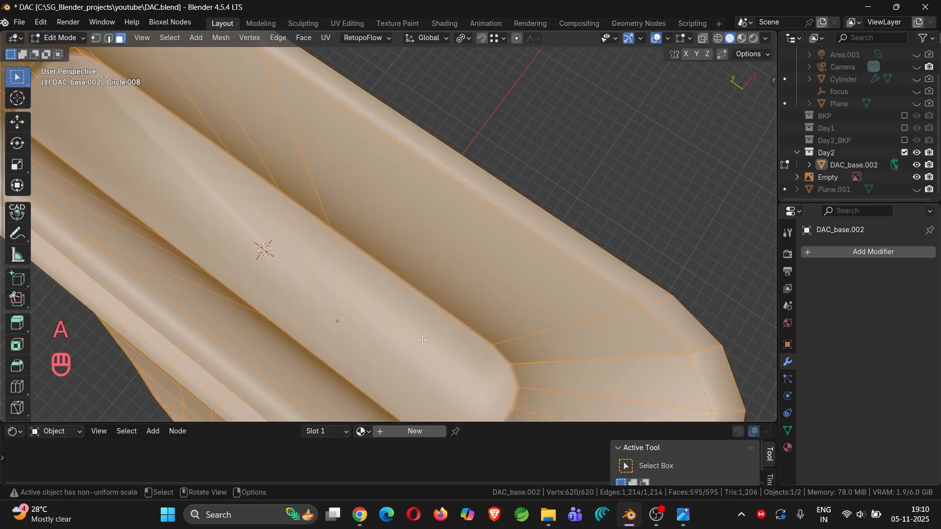
{"action": "key", "text": "m"}
{"action": "left_click", "coordinate": [422, 340]}
{"action": "left_click", "coordinate": [422, 340]}
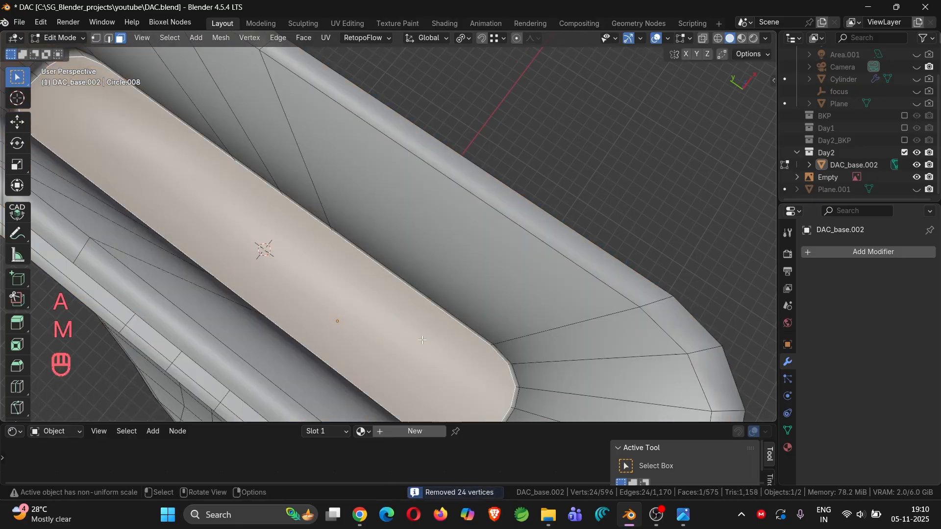
{"action": "key", "text": "ctrl+f"}
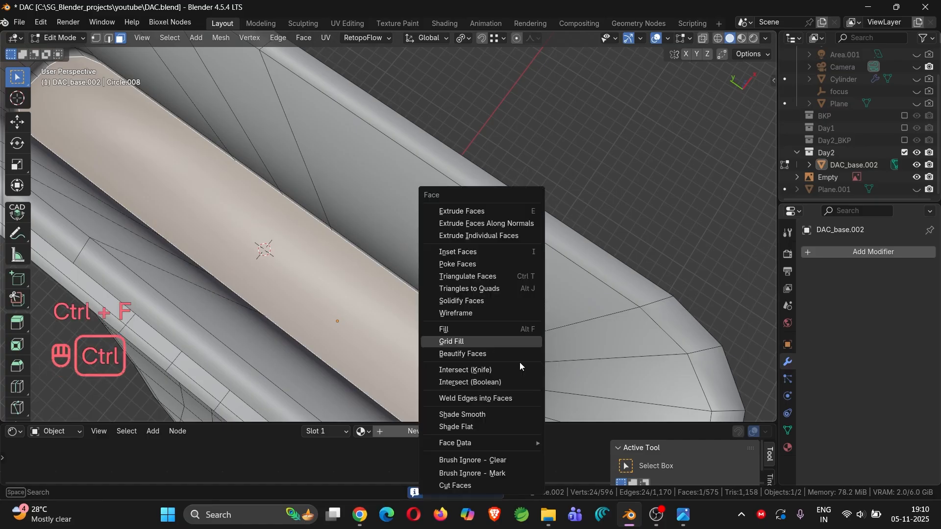
{"action": "left_click", "coordinate": [495, 342]}
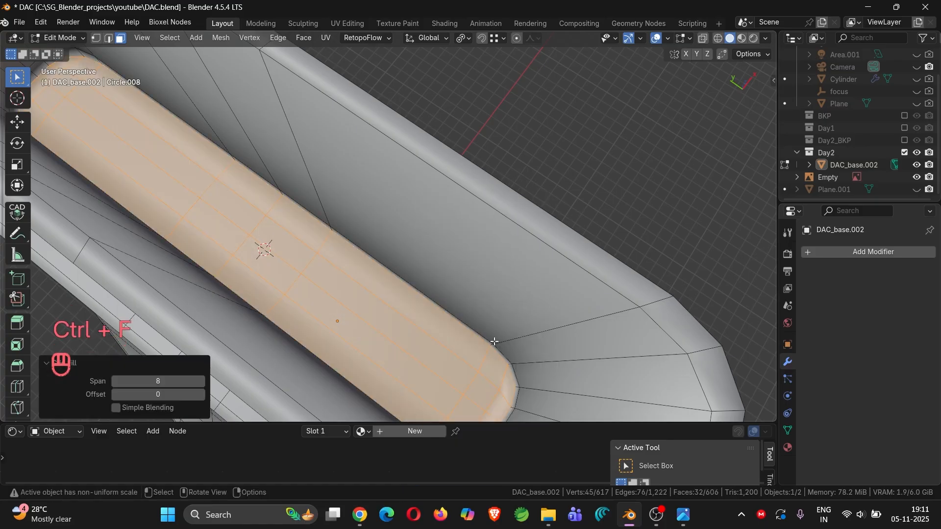
- Bevel the inner and outer edge loops of the plug's upper rim by 0.00946 m, with 2 segments and profile shape 1.000
{"action": "middle_click_drag", "start_coordinate": [495, 342], "coordinate": [351, 256]}
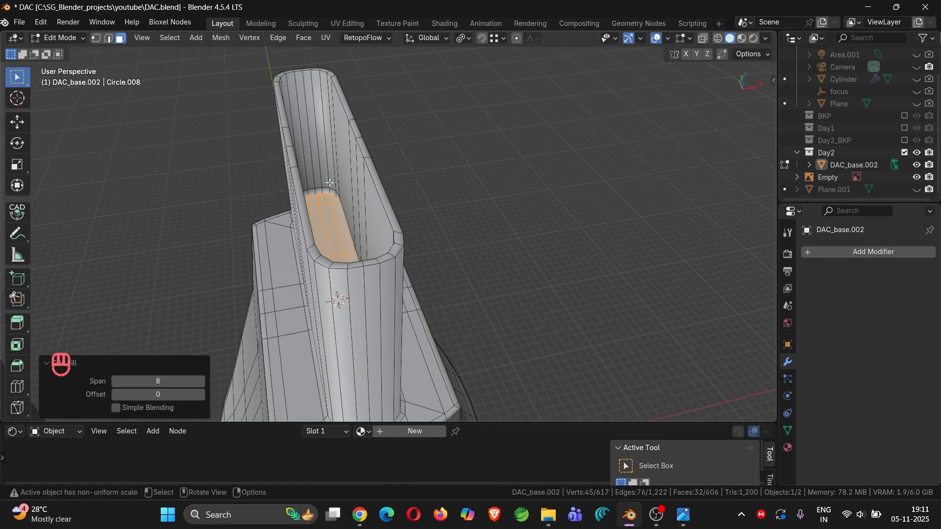
{"action": "scroll", "coordinate": [344, 203], "scroll_direction": "up", "scroll_amount": 5}
{"action": "scroll", "coordinate": [350, 205], "scroll_direction": "down", "scroll_amount": 2}
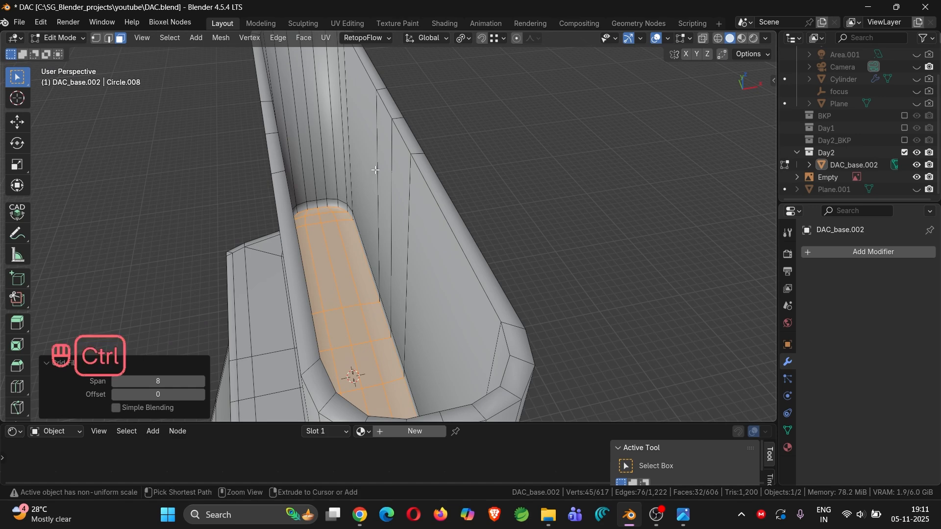
{"action": "key", "text": "2"}
{"action": "left_click", "coordinate": [446, 231], "text": "alt"}
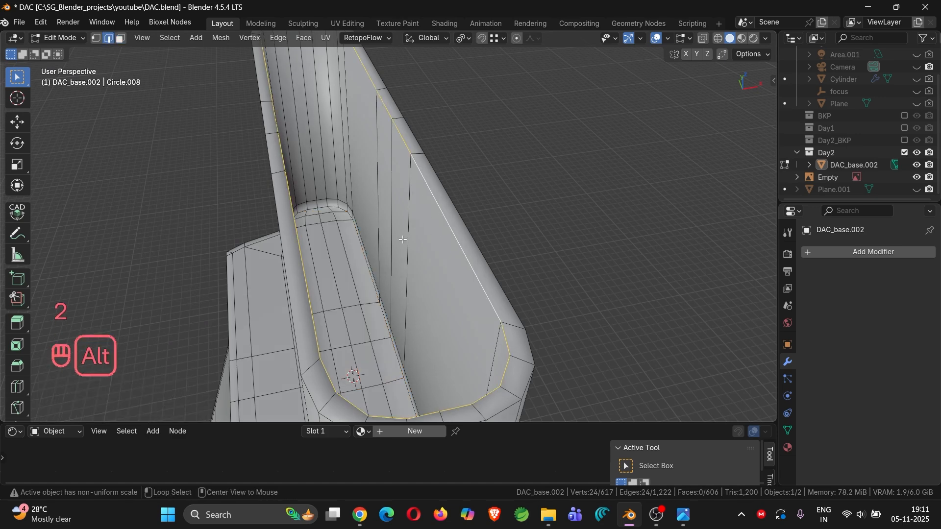
{"action": "left_click", "coordinate": [287, 260], "text": "alt+shift"}
{"action": "scroll", "coordinate": [308, 251], "scroll_direction": "down", "scroll_amount": 4}
{"action": "middle_click_drag", "start_coordinate": [308, 250], "coordinate": [343, 240]}
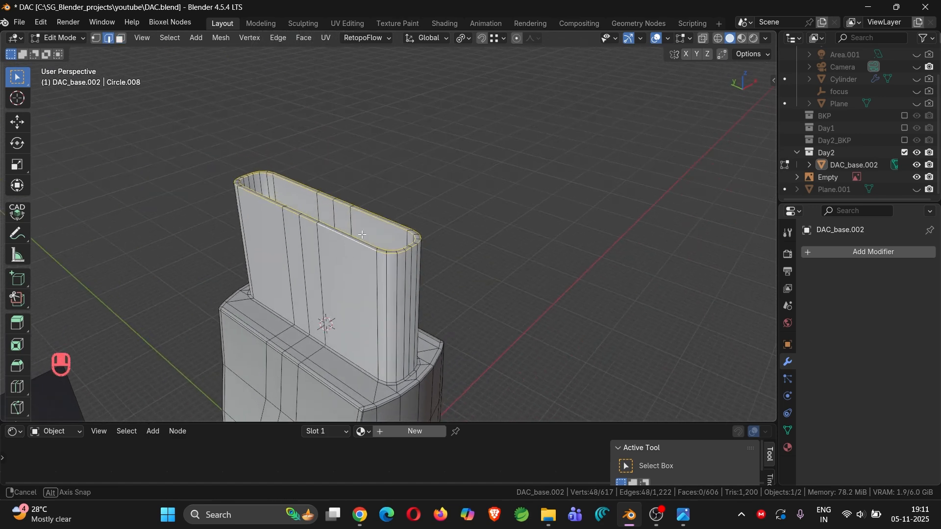
{"action": "scroll", "coordinate": [360, 235], "scroll_direction": "up", "scroll_amount": 3}
{"action": "key", "text": "ctrl+b"}
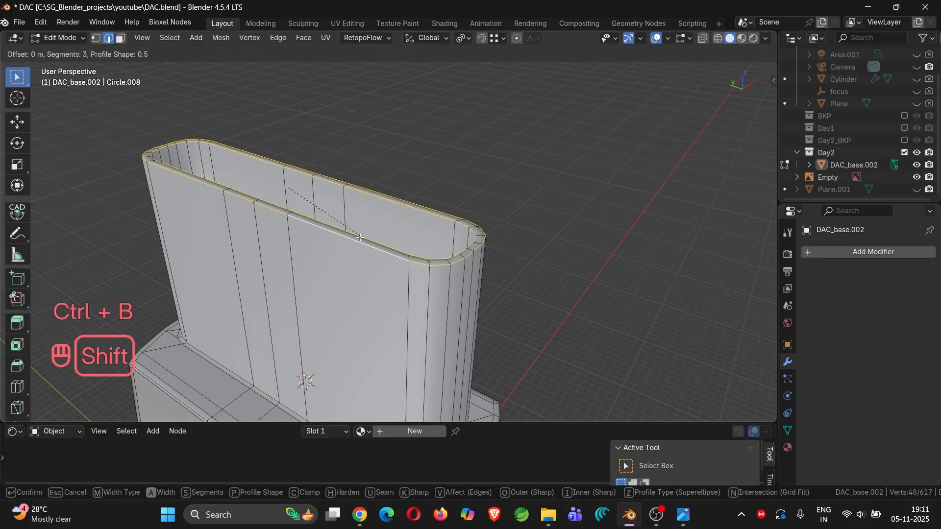
{"action": "left_click", "coordinate": [364, 265]}
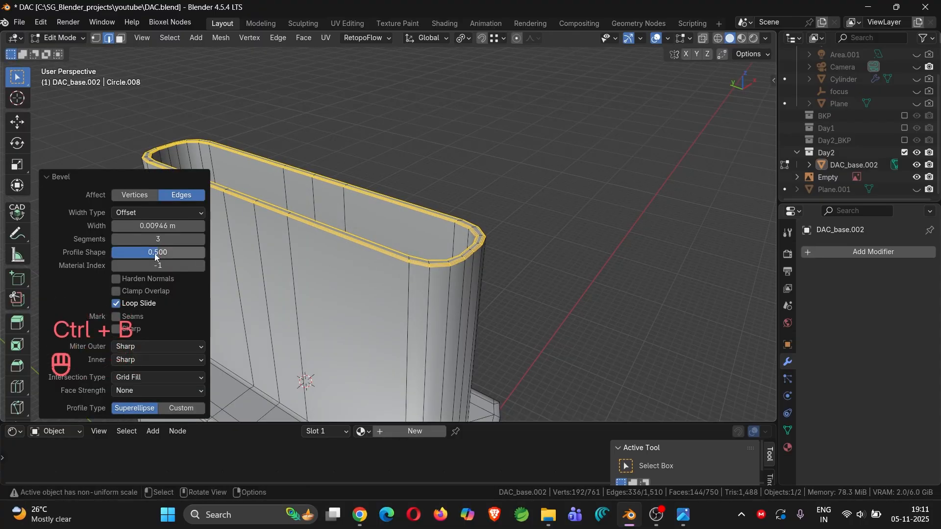
{"action": "left_click", "coordinate": [117, 239]}
{"action": "left_click_drag", "start_coordinate": [134, 251], "coordinate": [221, 249]}
- Add 8 evenly spaced horizontal edge loops around the plug's outer wall
{"action": "scroll", "coordinate": [315, 207], "scroll_direction": "up", "scroll_amount": 4}
{"action": "scroll", "coordinate": [315, 225], "scroll_direction": "down", "scroll_amount": 6}
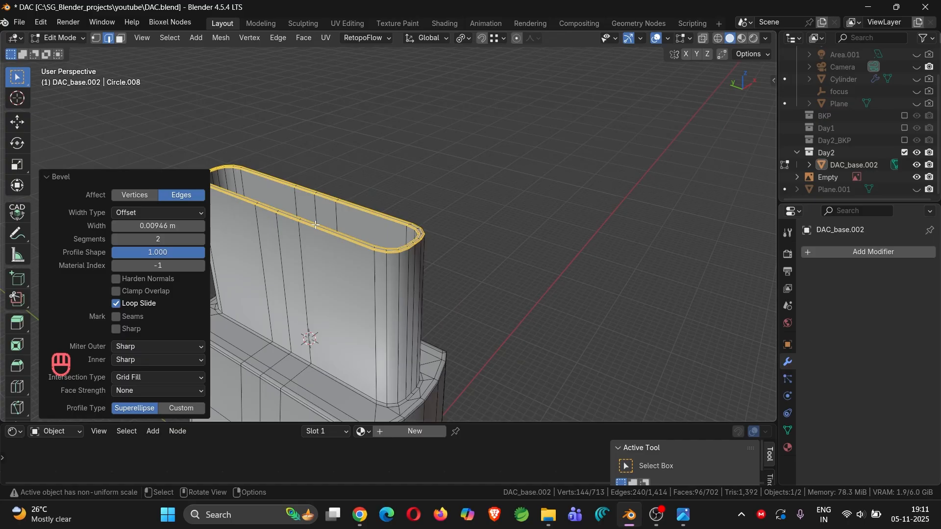
{"action": "key", "text": "ctrl+r"}
{"action": "scroll", "coordinate": [381, 342], "scroll_direction": "up", "scroll_amount": 7}
{"action": "left_click", "coordinate": [382, 342]}
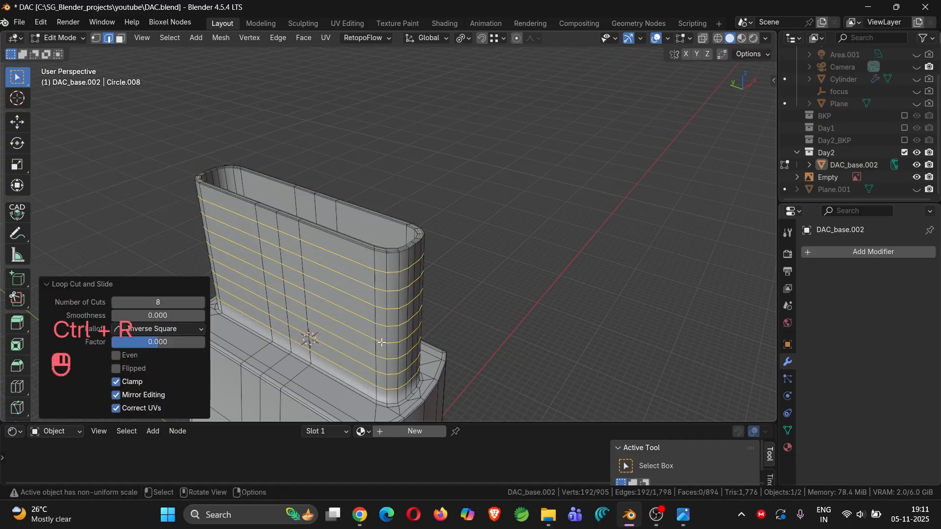
{"action": "left_click", "coordinate": [382, 343]}
- Add 9 evenly spaced horizontal edge loops around the plug's inner wall
{"action": "key", "text": "ctrl+r"}
{"action": "scroll", "coordinate": [335, 218], "scroll_direction": "up", "scroll_amount": 5}
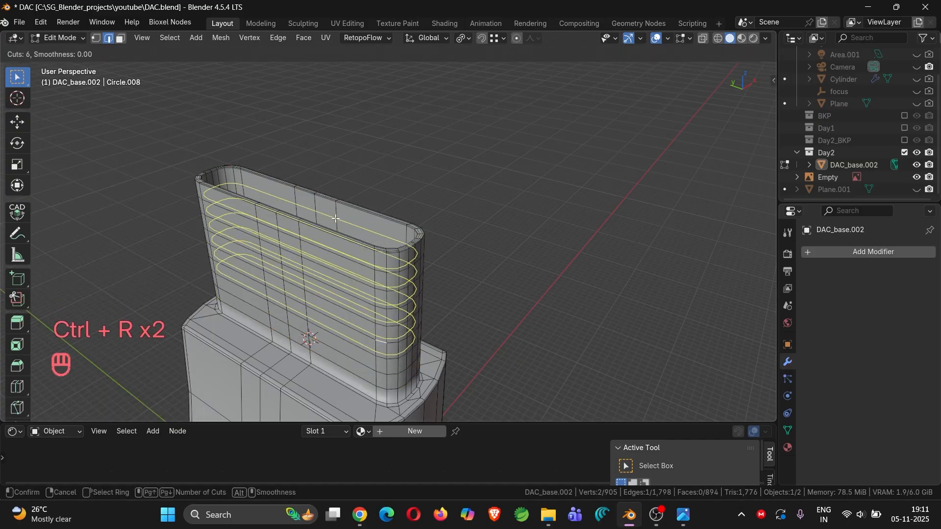
{"action": "left_click", "coordinate": [335, 219]}
{"action": "left_click", "coordinate": [335, 219]}
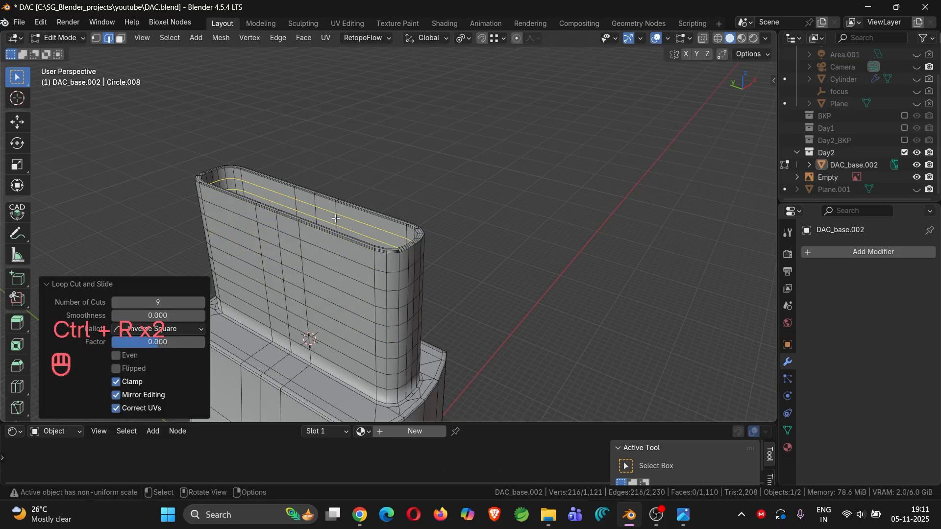
- Check the plug's shading in Object Mode, and add an edge loop around its outer wall just above the base
{"action": "key", "text": "Tab"}
{"action": "middle_click_drag", "start_coordinate": [335, 218], "coordinate": [421, 273]}
{"action": "left_click", "coordinate": [351, 286]}
{"action": "key", "text": "Tab"}
{"action": "key", "text": "Tab"}
{"action": "key", "text": "Tab"}
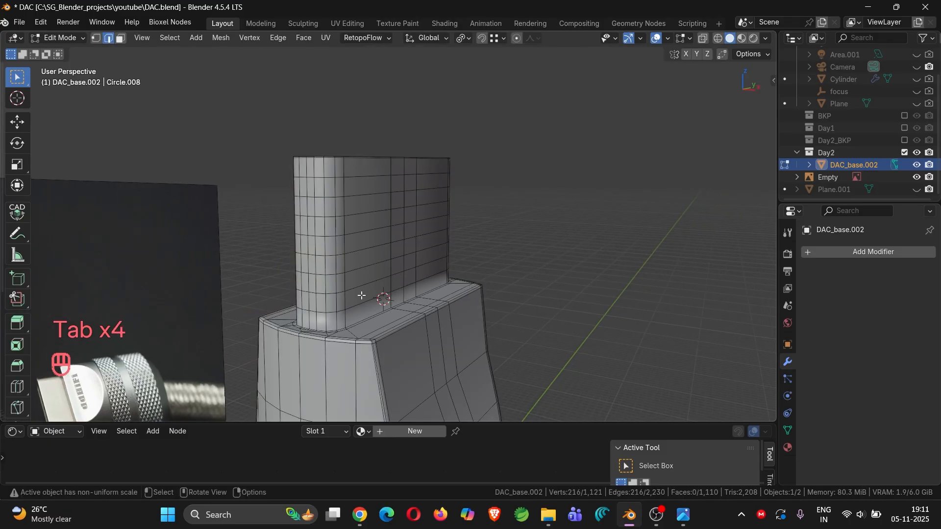
{"action": "scroll", "coordinate": [362, 294], "scroll_direction": "up", "scroll_amount": 3}
{"action": "middle_click_drag", "start_coordinate": [361, 323], "coordinate": [357, 335]}
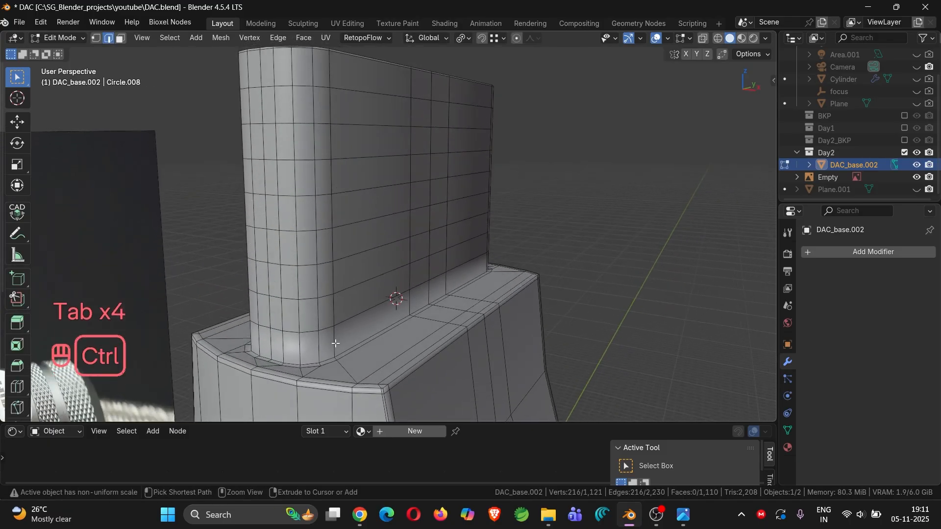
{"action": "key", "text": "ctrl+r"}
{"action": "left_click", "coordinate": [335, 346]}
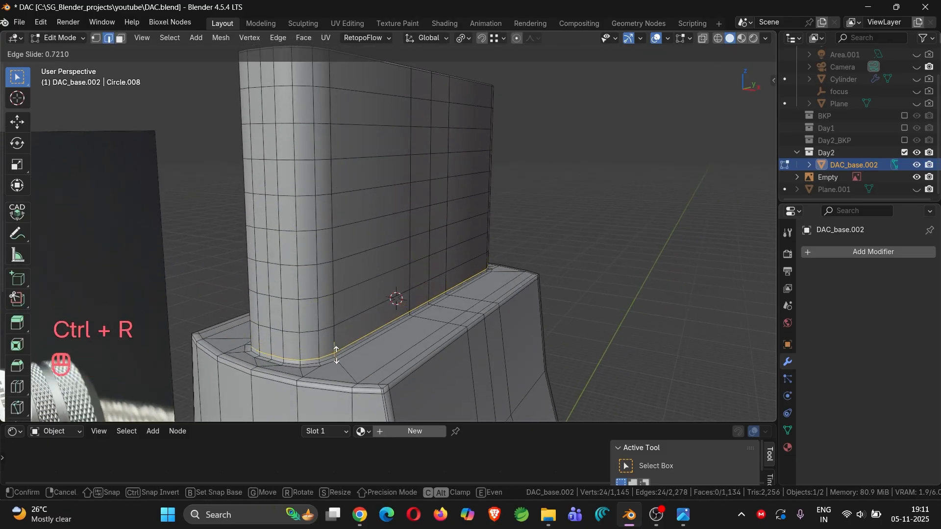
{"action": "left_click", "coordinate": [337, 355]}
- Return to Object Mode, switch the solid view to reflective metallic shading, and examine the joint between plug and base
{"action": "key", "text": "Tab"}
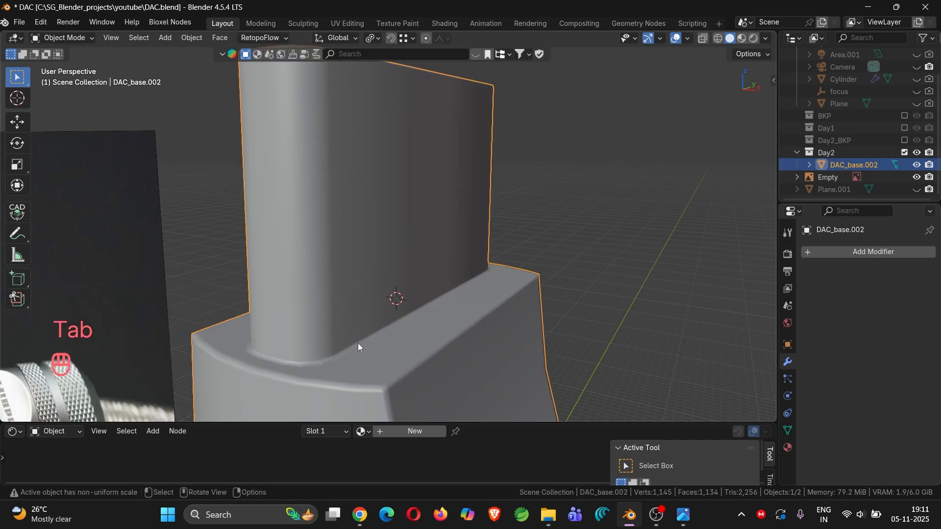
{"action": "middle_click_drag", "start_coordinate": [358, 343], "coordinate": [372, 304]}
{"action": "scroll", "coordinate": [348, 355], "scroll_direction": "down", "scroll_amount": 4}
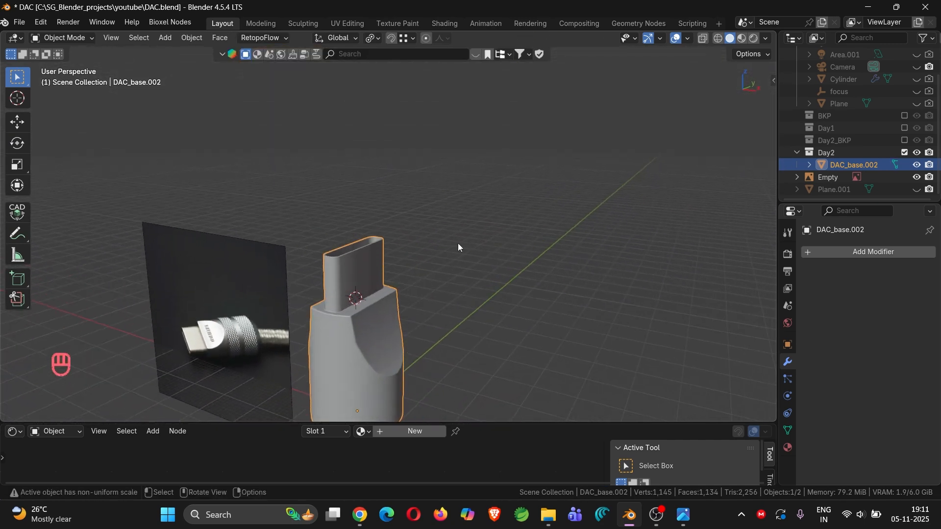
{"action": "left_click", "coordinate": [767, 39]}
{"action": "left_click", "coordinate": [758, 98]}
{"action": "scroll", "coordinate": [320, 361], "scroll_direction": "up", "scroll_amount": 3}
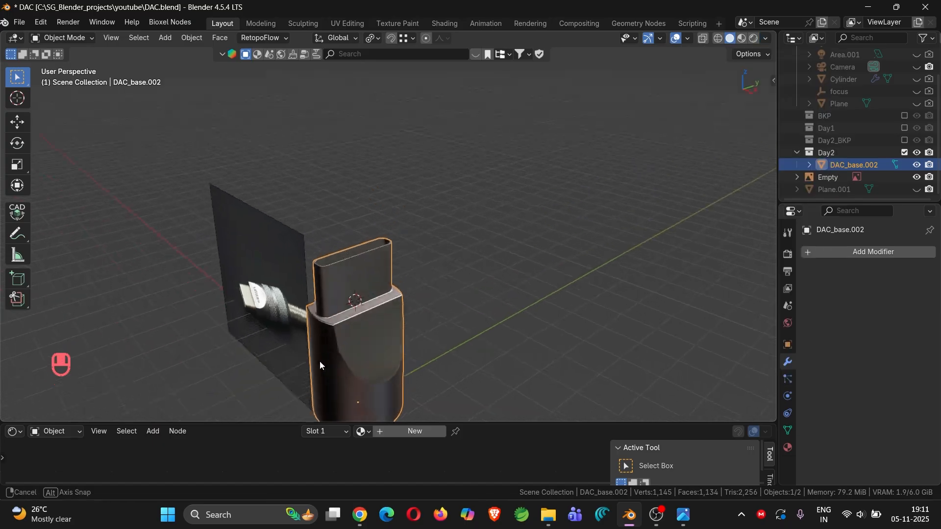
{"action": "mouse_move", "coordinate": [319, 361]}
{"action": "middle_mouse_down"}
{"action": "mouse_move", "coordinate": [328, 322]}
{"action": "mouse_move", "coordinate": [386, 287]}
{"action": "mouse_move", "coordinate": [406, 304]}
{"action": "middle_mouse_up"}
{"action": "scroll", "coordinate": [391, 324], "scroll_direction": "up", "scroll_amount": 5}
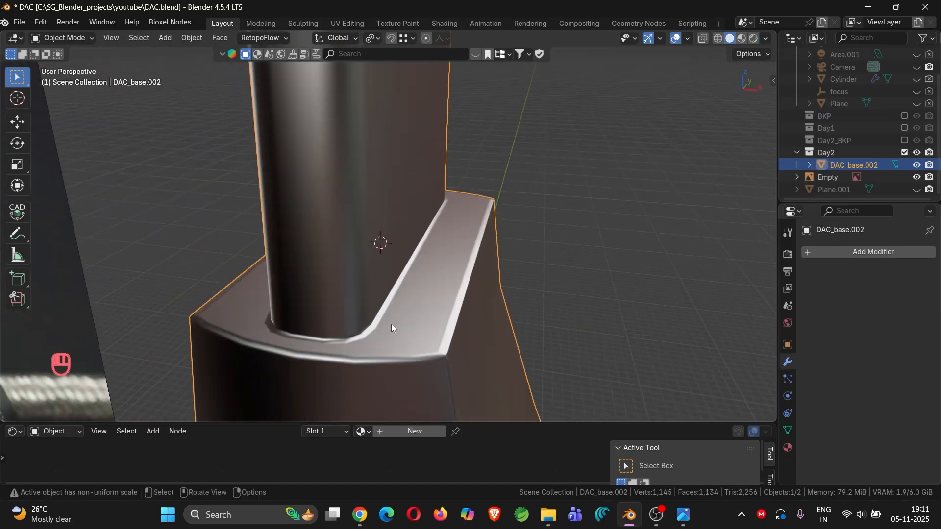
- Add a level 2 Catmull-Clark subdivision to the DAC base and inspect the smoothed plug and body
{"action": "key", "text": "ctrl+2"}
{"action": "scroll", "coordinate": [278, 278], "scroll_direction": "down", "scroll_amount": 5}
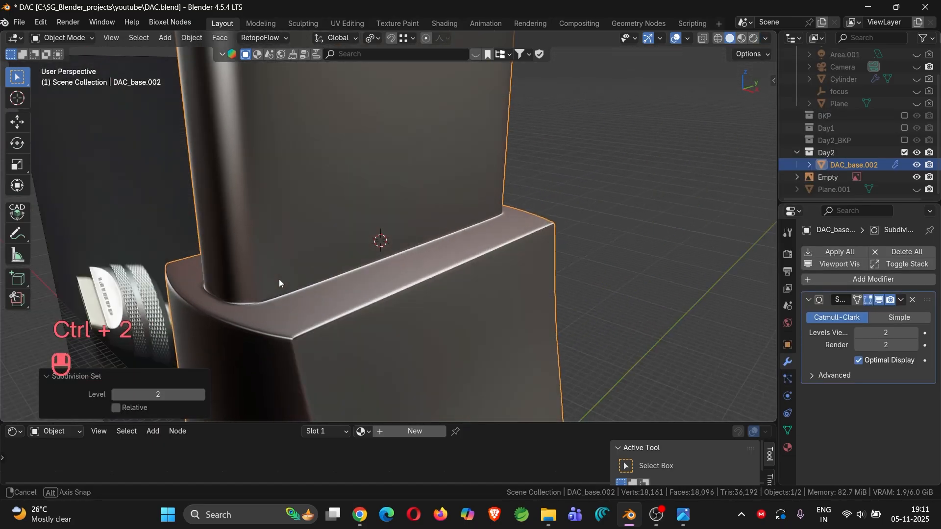
{"action": "middle_click_drag", "start_coordinate": [254, 243], "coordinate": [279, 251]}
{"action": "middle_click_drag", "start_coordinate": [302, 272], "coordinate": [406, 129]}
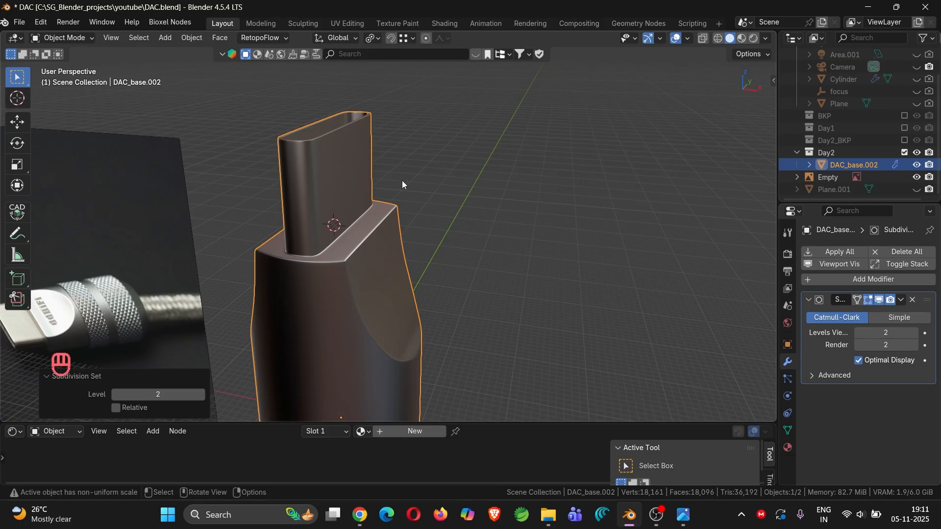
- Switch the solid view lighting from MatCap to Studio and view the whole model beside the reference image
{"action": "left_click", "coordinate": [767, 39]}
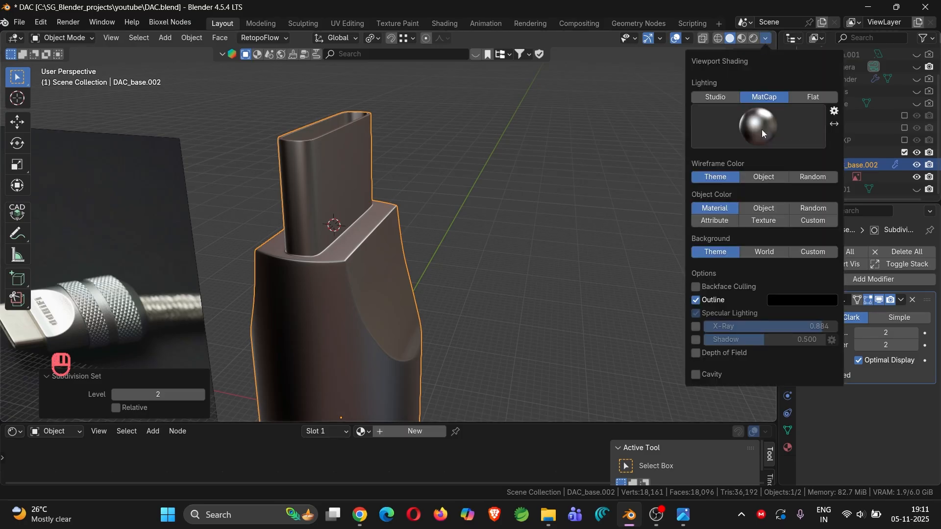
{"action": "left_click", "coordinate": [720, 101]}
{"action": "scroll", "coordinate": [327, 206], "scroll_direction": "down", "scroll_amount": 4}
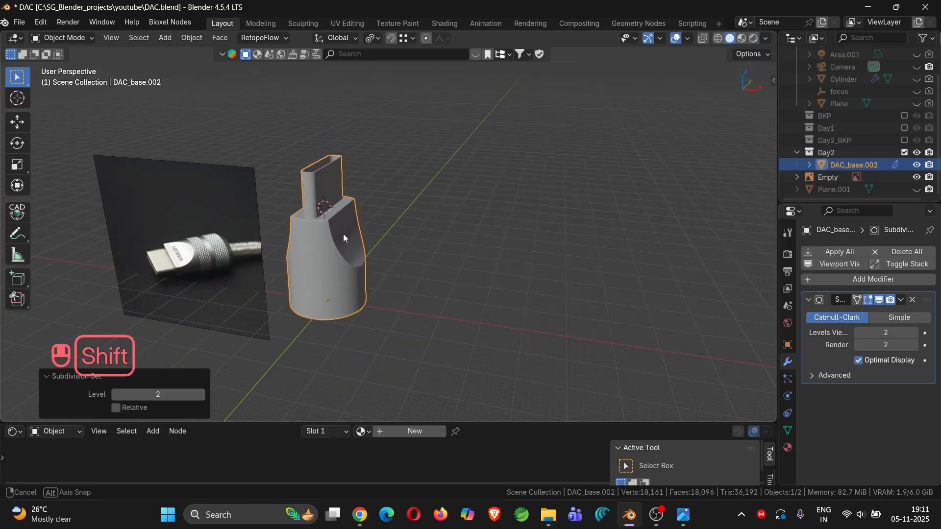
{"action": "middle_click_drag", "start_coordinate": [343, 233], "coordinate": [297, 260]}
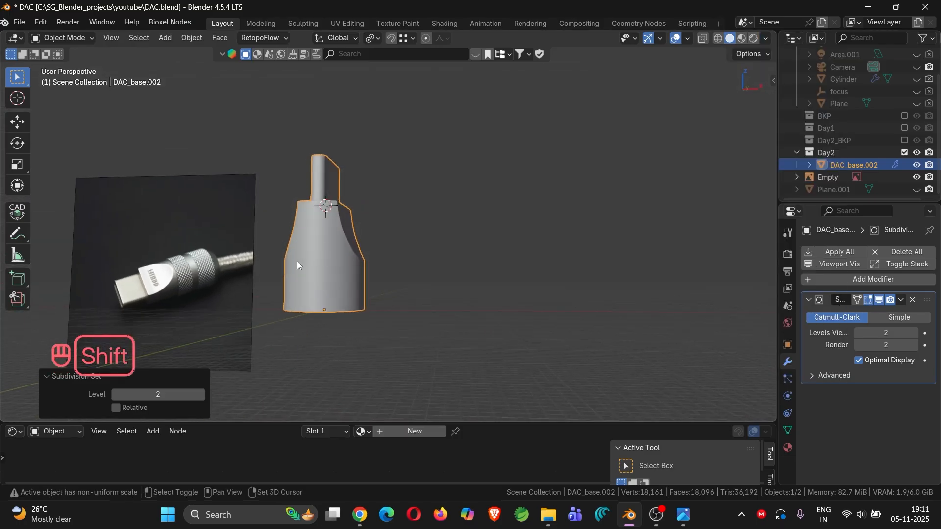
- Move the DAC base up about 3.09 m along the Z axis
{"action": "left_click", "coordinate": [334, 281]}
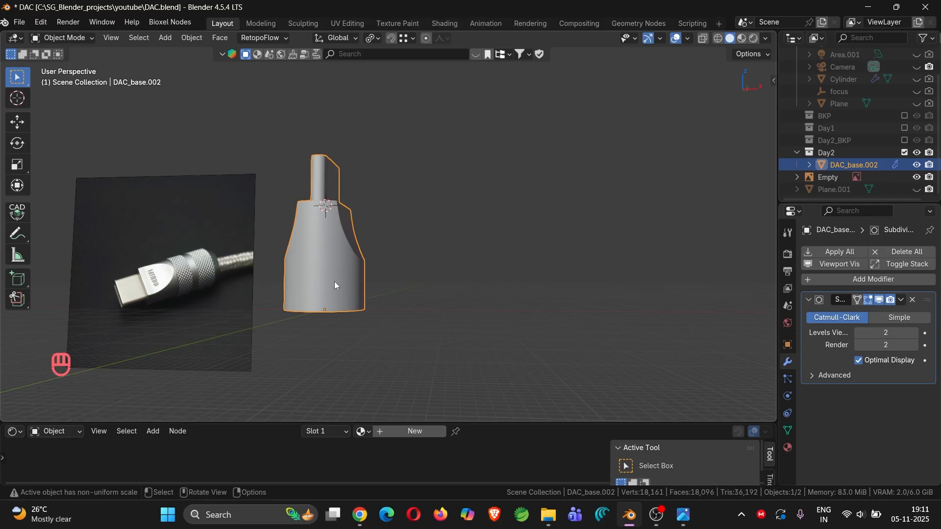
{"action": "key", "text": "g"}
{"action": "key", "text": "z"}
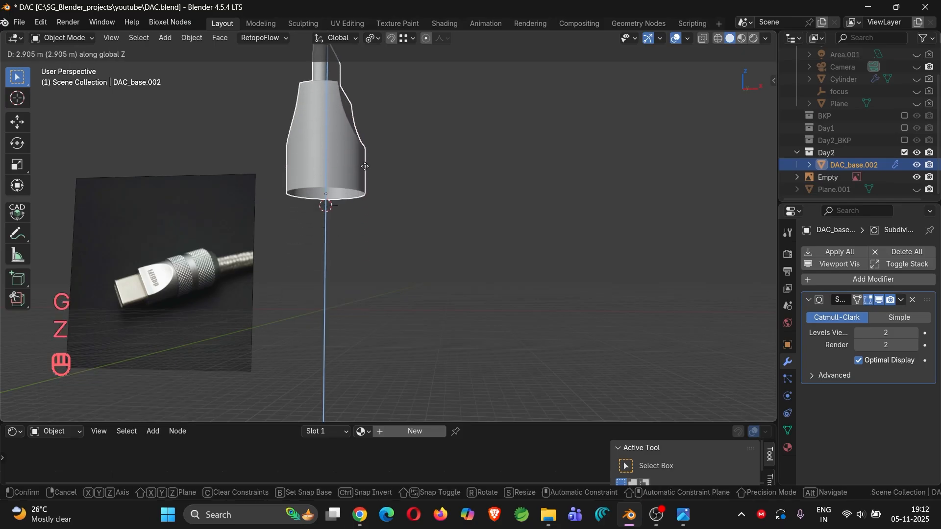
{"action": "left_click", "coordinate": [365, 159]}
{"action": "middle_click_drag", "start_coordinate": [365, 160], "coordinate": [429, 256]}
{"action": "scroll", "coordinate": [399, 251], "scroll_direction": "up", "scroll_amount": 3}
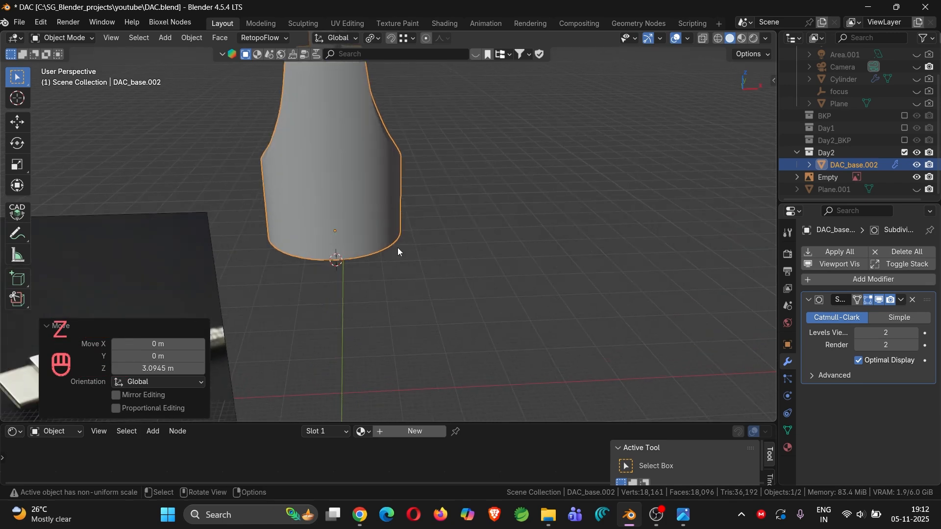
- Duplicate the body's bottom edge loop in place, separate it into its own object, and return to Object Mode
{"action": "key", "text": "Tab"}
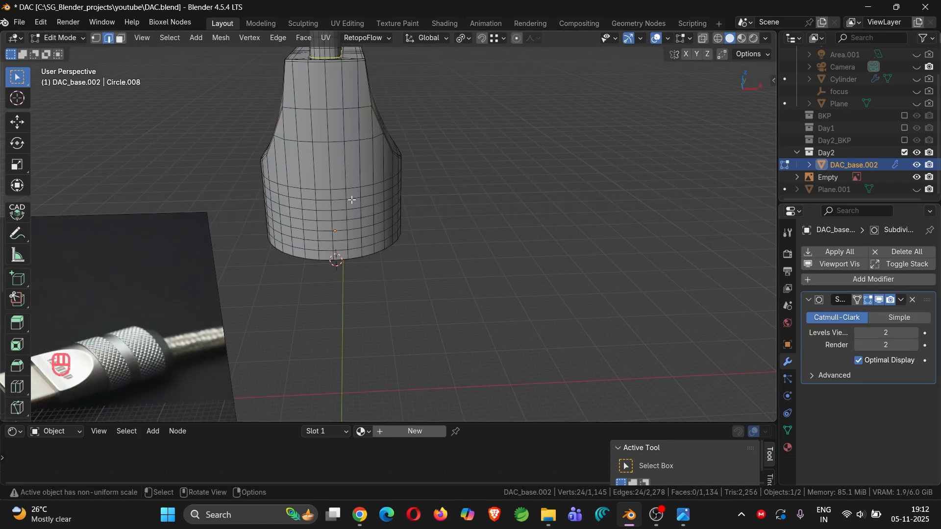
{"action": "key", "text": "Tab"}
{"action": "key", "text": "Tab"}
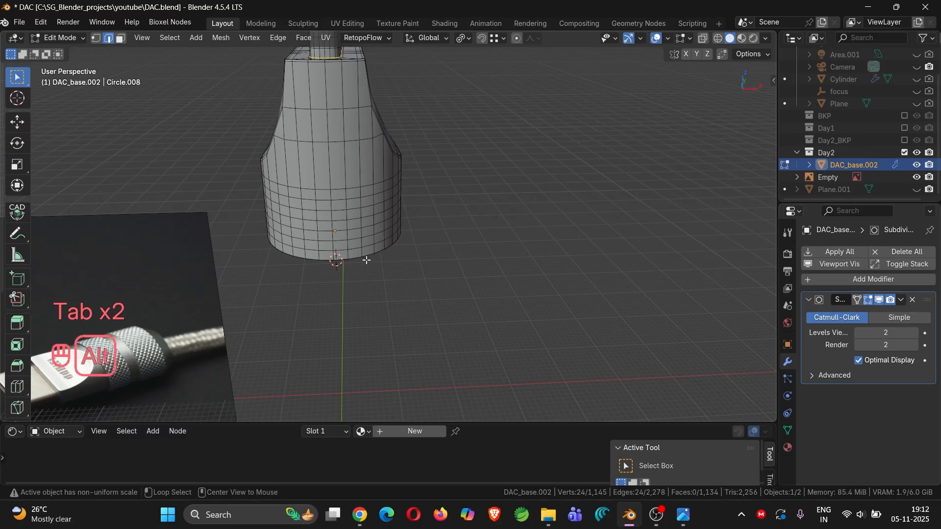
{"action": "left_click", "coordinate": [370, 256], "text": "alt"}
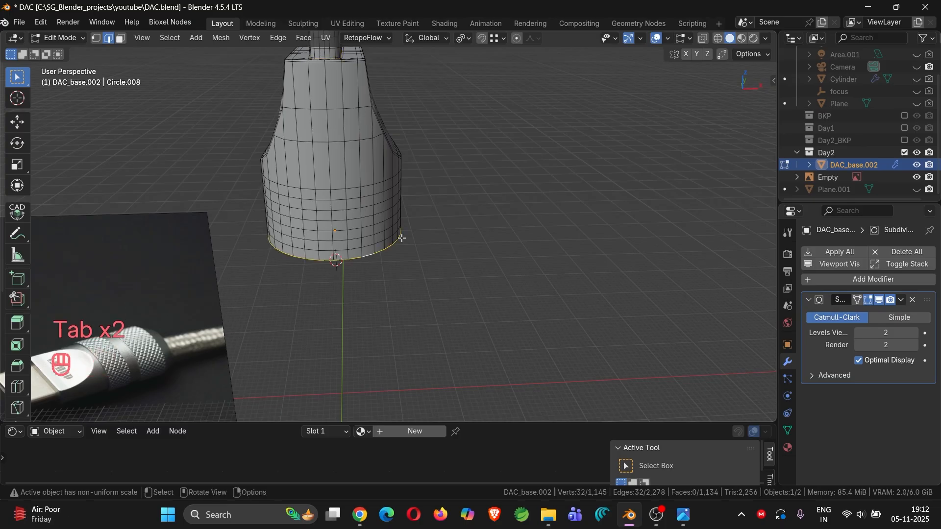
{"action": "key", "text": "shift+d"}
{"action": "right_click", "coordinate": [436, 221]}
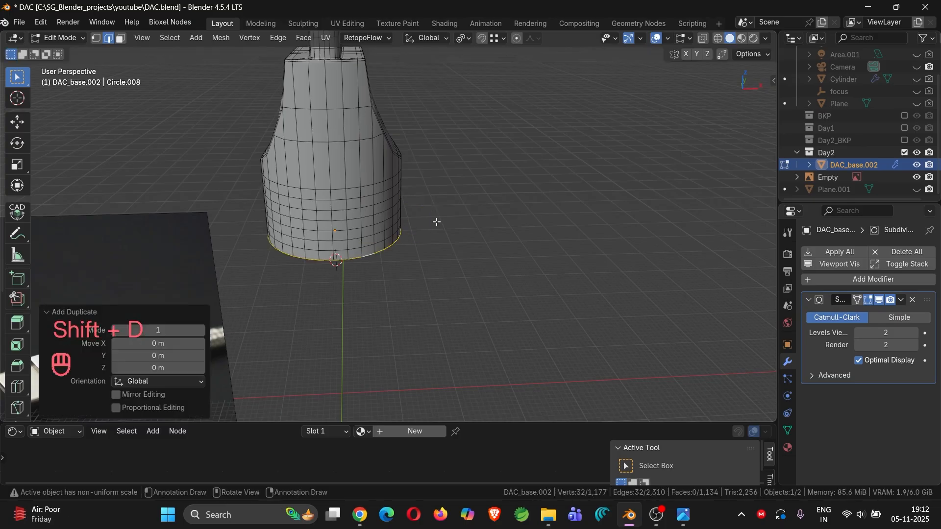
{"action": "key", "text": "p"}
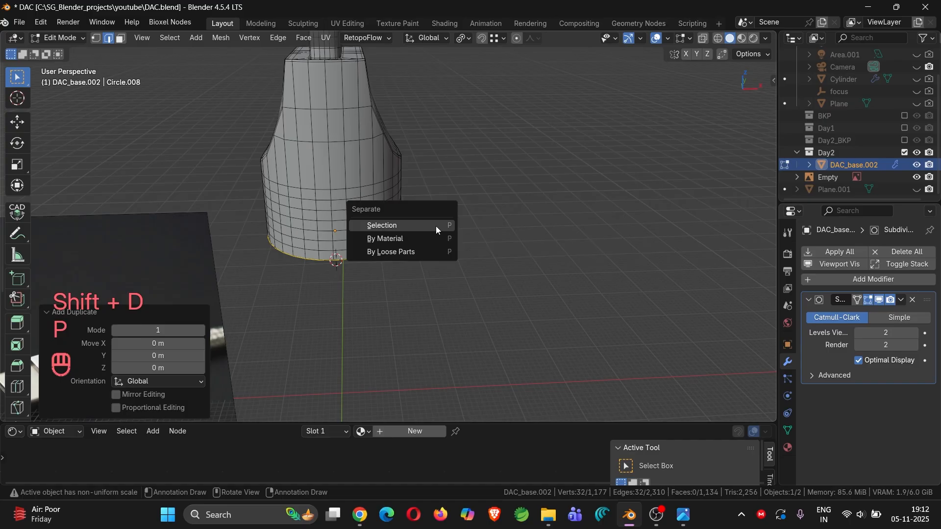
{"action": "left_click", "coordinate": [437, 226]}
{"action": "key", "text": "Tab"}
- Rename the separated edge loop object as DAC_texture
{"action": "left_click", "coordinate": [854, 174]}
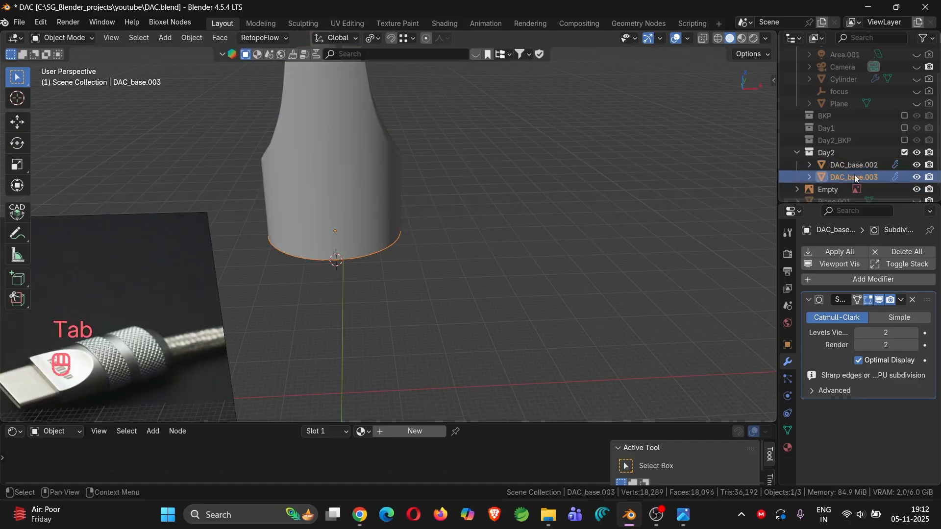
{"action": "double_click", "coordinate": [854, 175]}
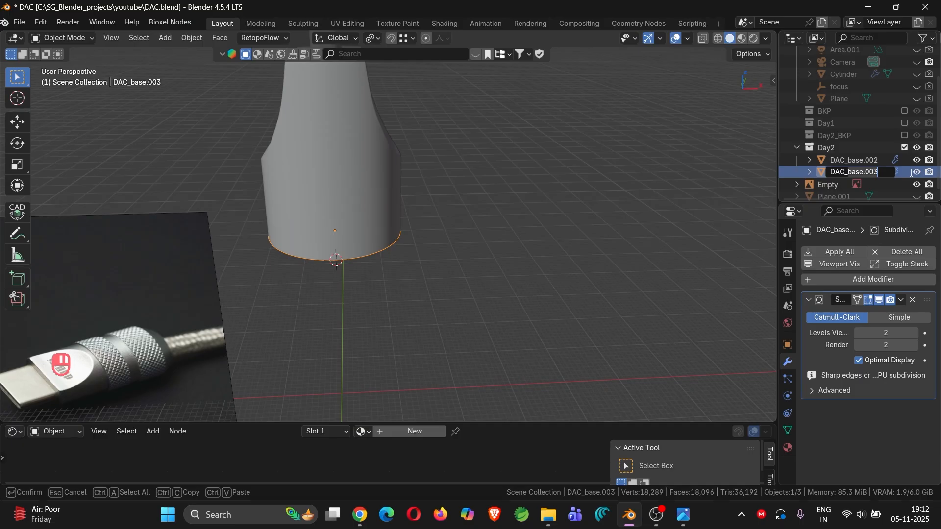
{"action": "type", "text": "DAC_texture"}
{"action": "key", "text": "Return"}
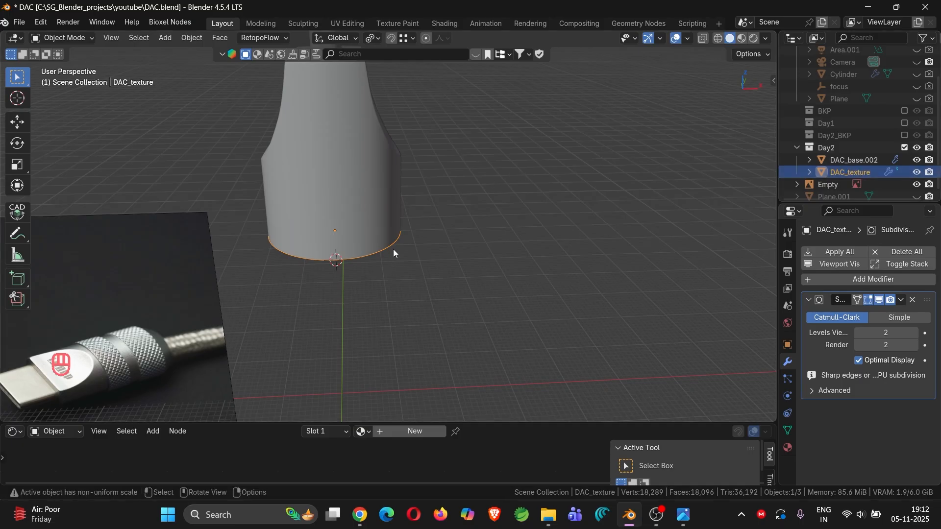
- Examine the knurled grip pattern in the reference image and compare it with the body's lower end from the front
{"action": "middle_click_drag", "start_coordinate": [169, 343], "coordinate": [563, 230], "text": "shift"}
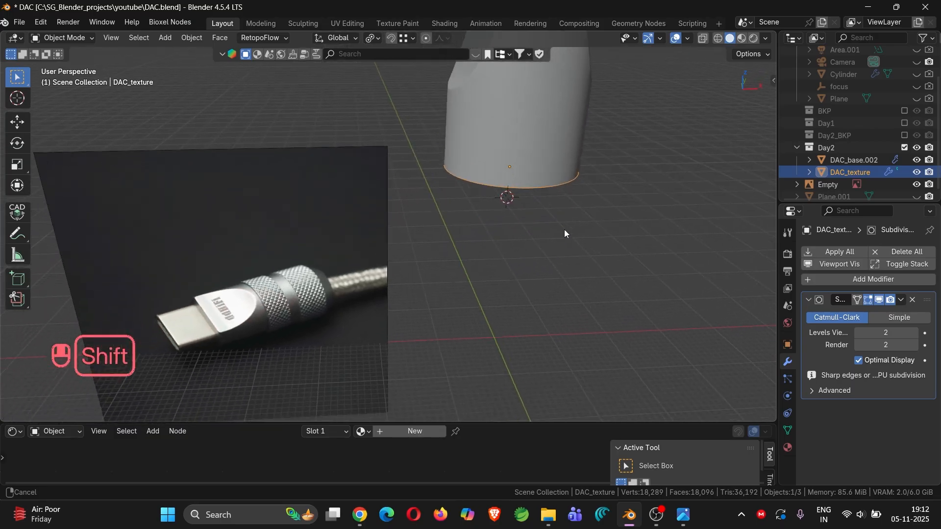
{"action": "scroll", "coordinate": [309, 310], "scroll_direction": "up", "scroll_amount": 5}
{"action": "scroll", "coordinate": [272, 292], "scroll_direction": "up", "scroll_amount": 4}
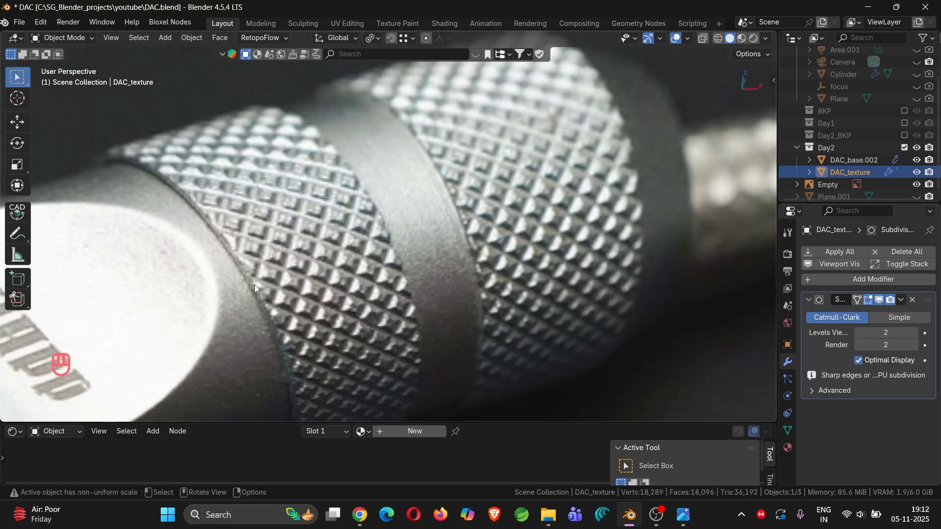
{"action": "scroll", "coordinate": [254, 285], "scroll_direction": "down", "scroll_amount": 8}
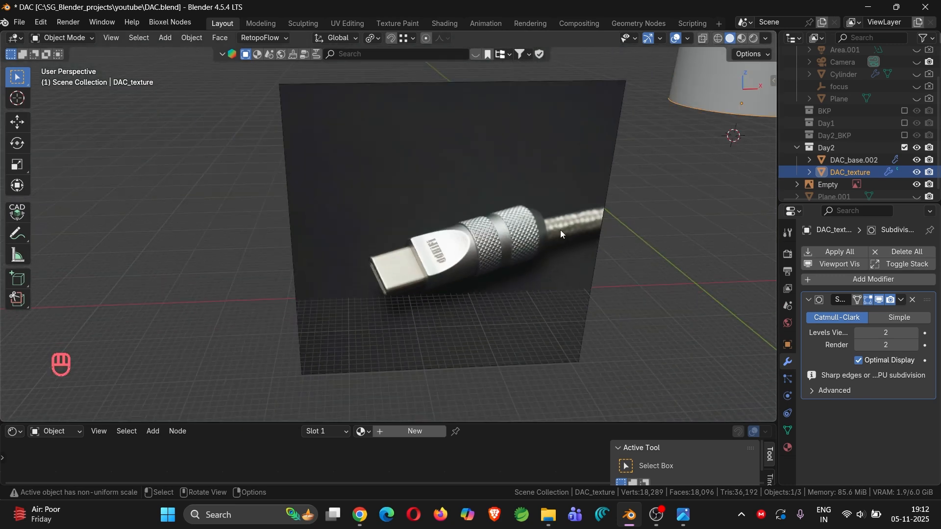
{"action": "middle_click_drag", "start_coordinate": [560, 230], "coordinate": [360, 336], "text": "shift"}
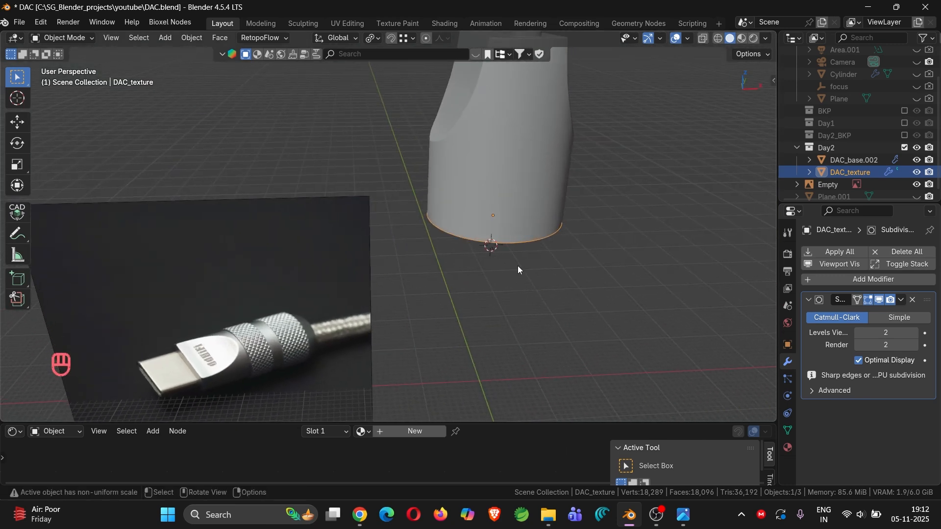
{"action": "scroll", "coordinate": [518, 267], "scroll_direction": "up", "scroll_amount": 1}
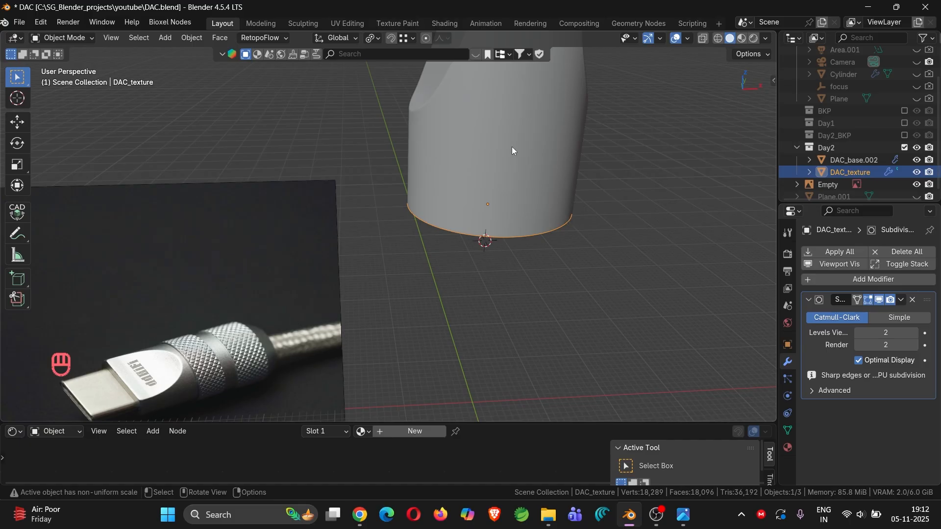
{"action": "key", "text": "KP_1"}
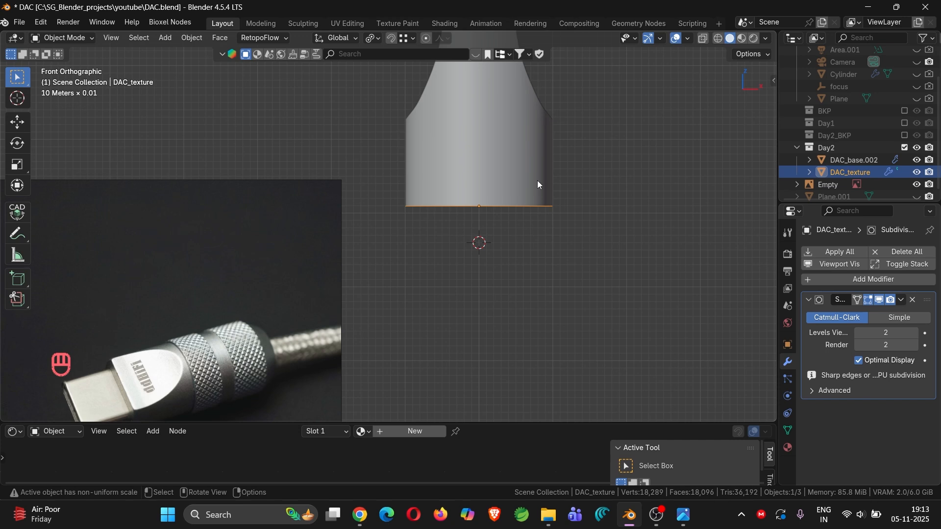
- Select the whole DAC_texture ring in Edit Mode and scale it up uniformly to about 1.038
{"action": "middle_click_drag", "start_coordinate": [537, 185], "coordinate": [537, 210]}
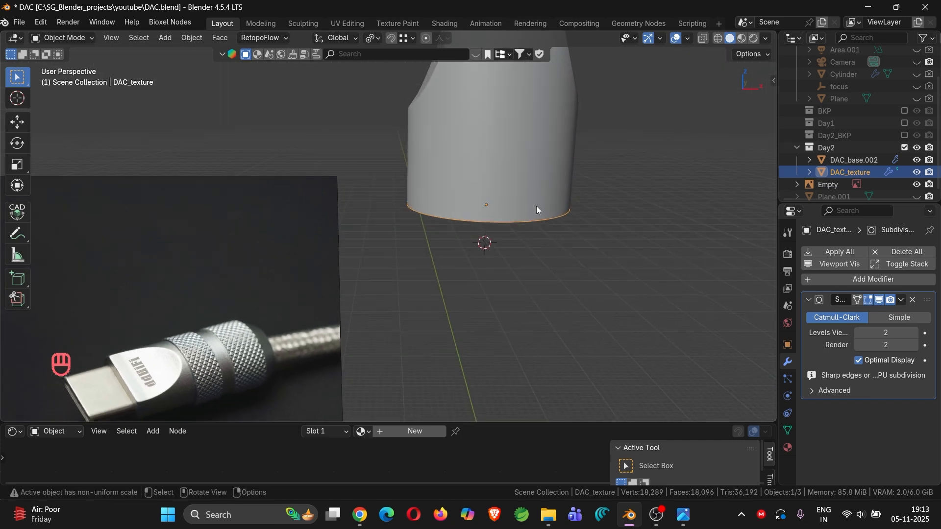
{"action": "key", "text": "Tab"}
{"action": "key", "text": "a"}
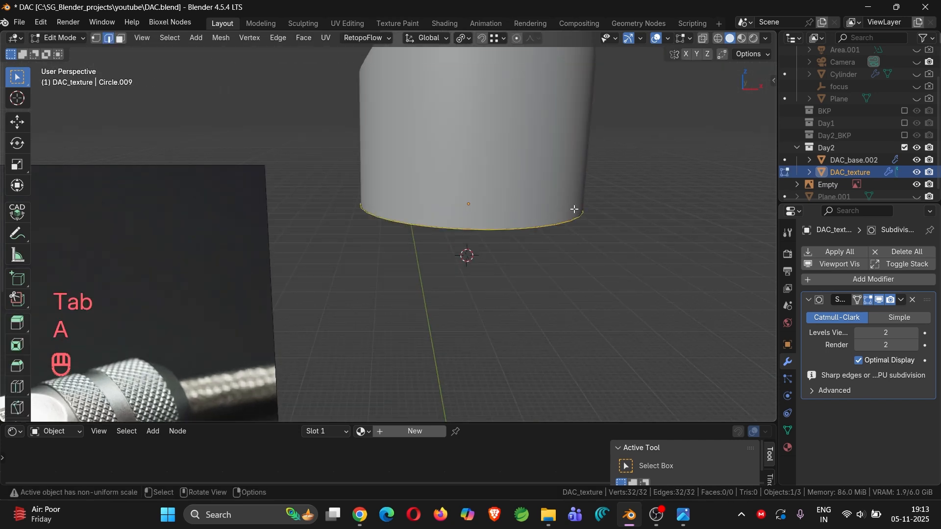
{"action": "key", "text": "s"}
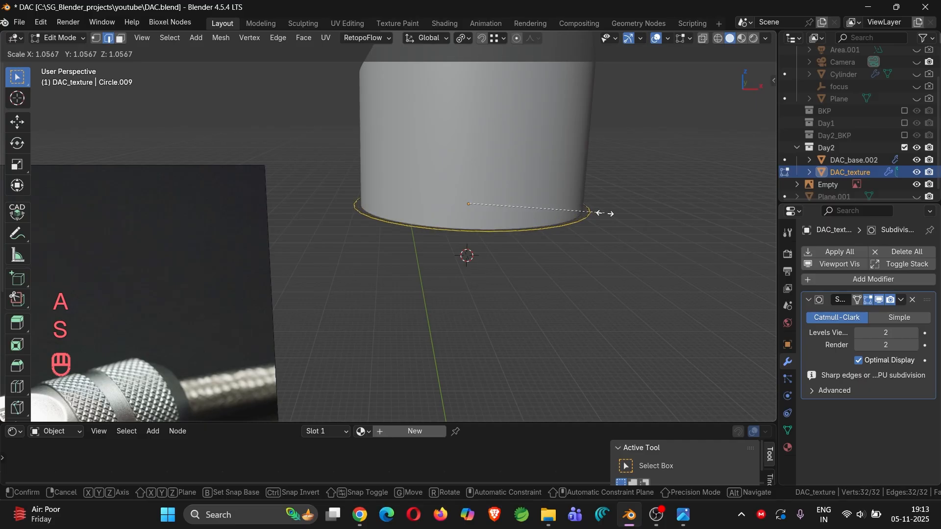
{"action": "left_click", "coordinate": [603, 213]}
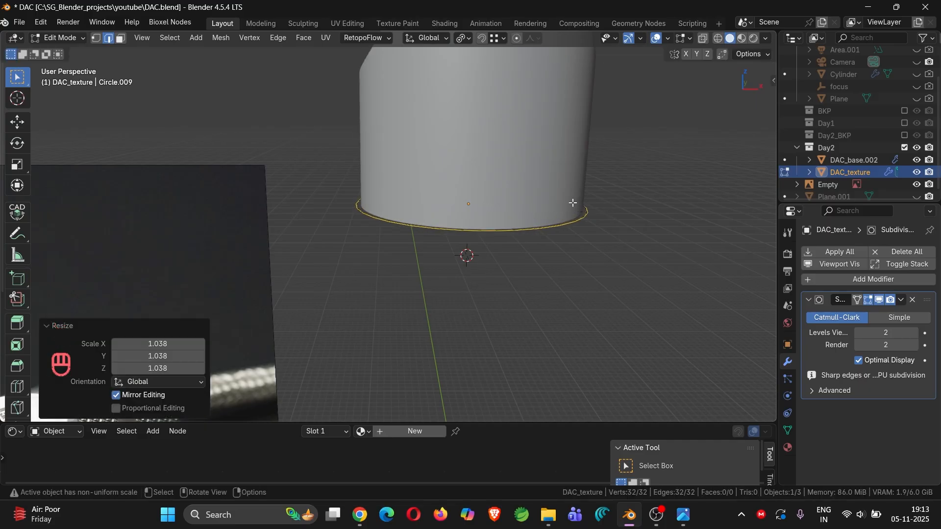
{"action": "middle_click_drag", "start_coordinate": [603, 213], "coordinate": [528, 231]}
{"action": "scroll", "coordinate": [525, 241], "scroll_direction": "up", "scroll_amount": 3}
{"action": "middle_click_drag", "start_coordinate": [523, 279], "coordinate": [498, 237]}
- Remove the DAC_texture ring's subdivision modifier, then select all of its vertices in Edit Mode
{"action": "key", "text": "Tab"}
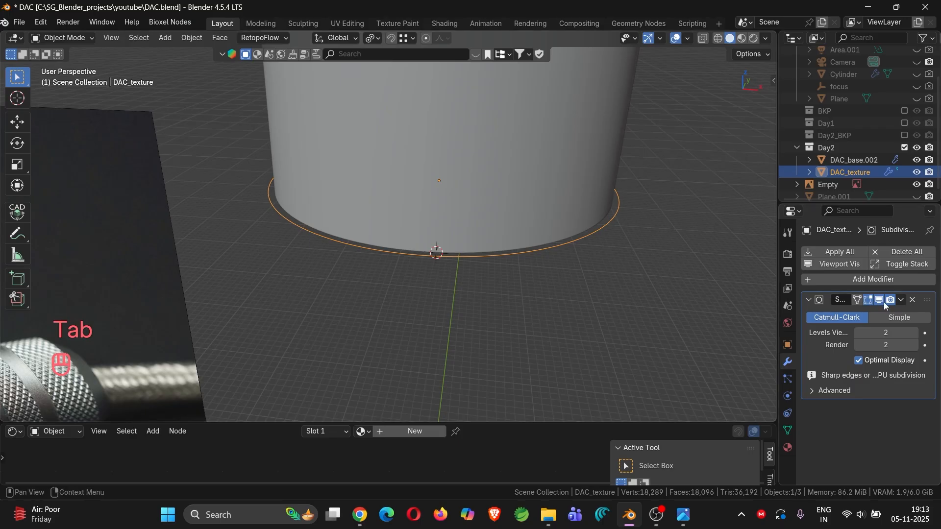
{"action": "left_click", "coordinate": [913, 300]}
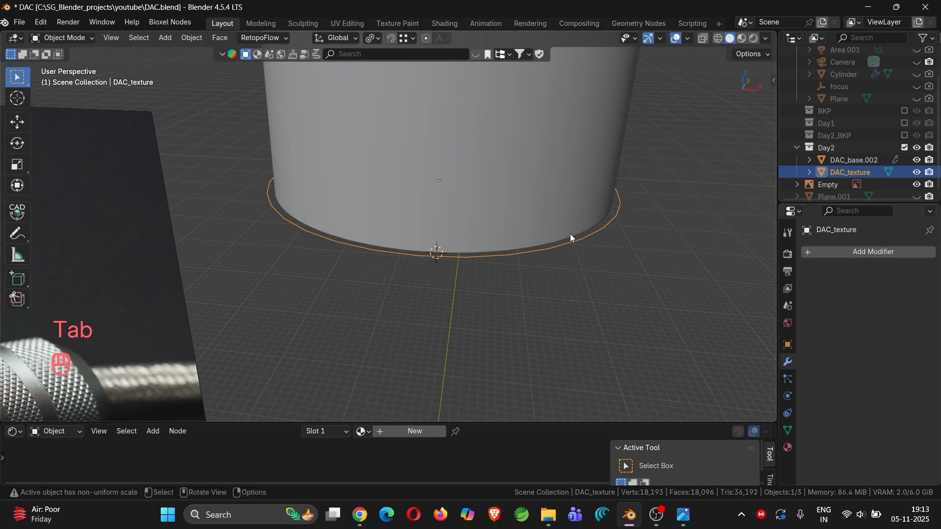
{"action": "middle_click_drag", "start_coordinate": [570, 234], "coordinate": [589, 191]}
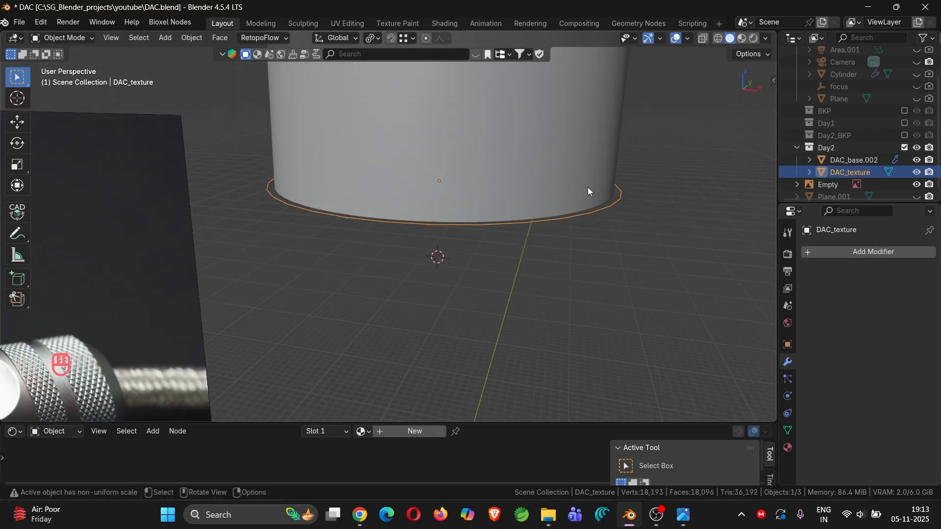
{"action": "key", "text": "Tab"}
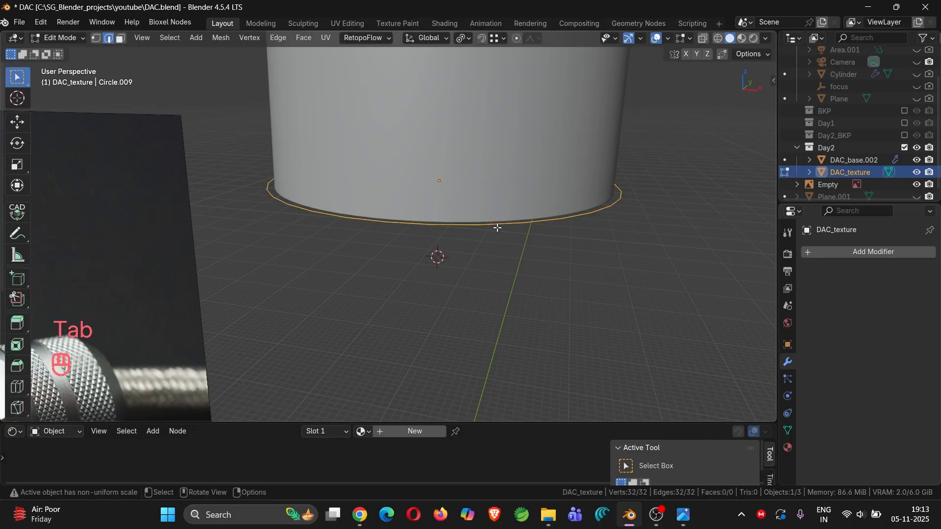
{"action": "key", "text": "a"}
{"action": "key", "text": "1"}
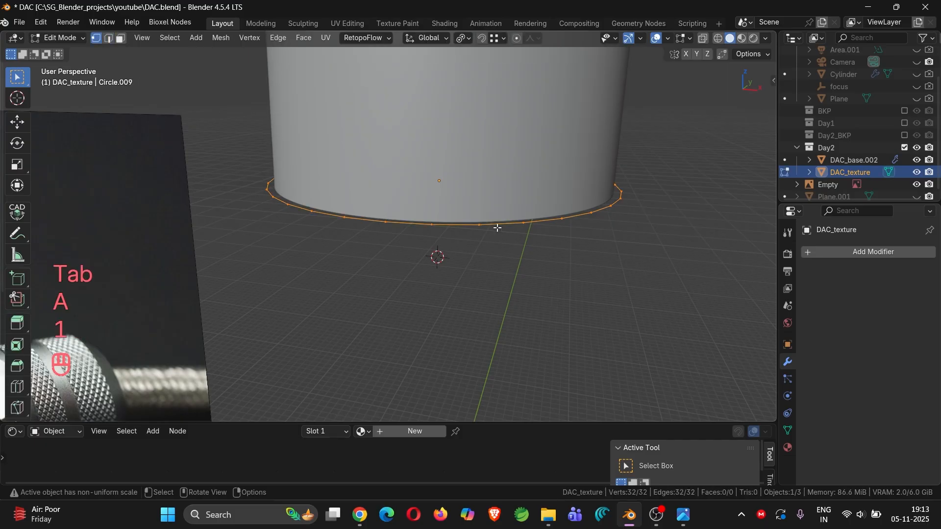
- In Object Mode, add a level 1 subdivision to the DAC_texture ring and apply it
{"action": "key", "text": "KP_1"}
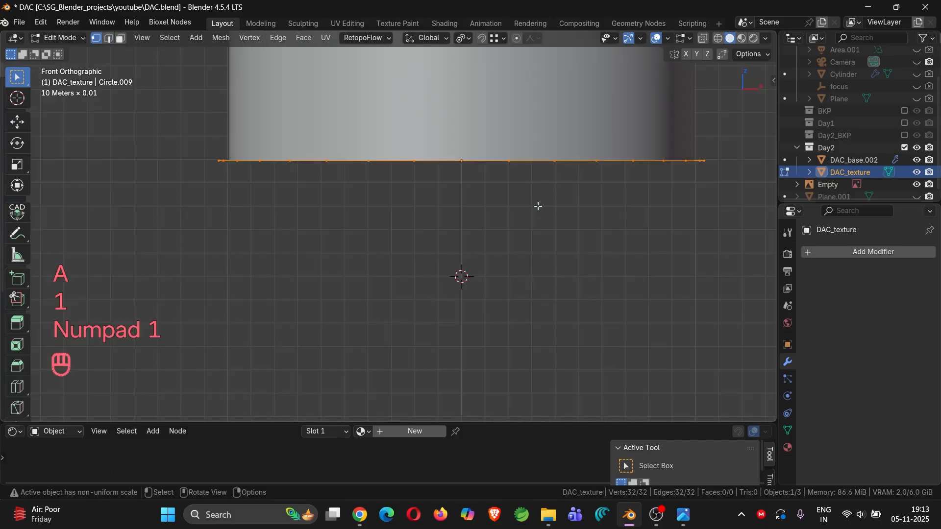
{"action": "scroll", "coordinate": [523, 171], "scroll_direction": "down", "scroll_amount": 2}
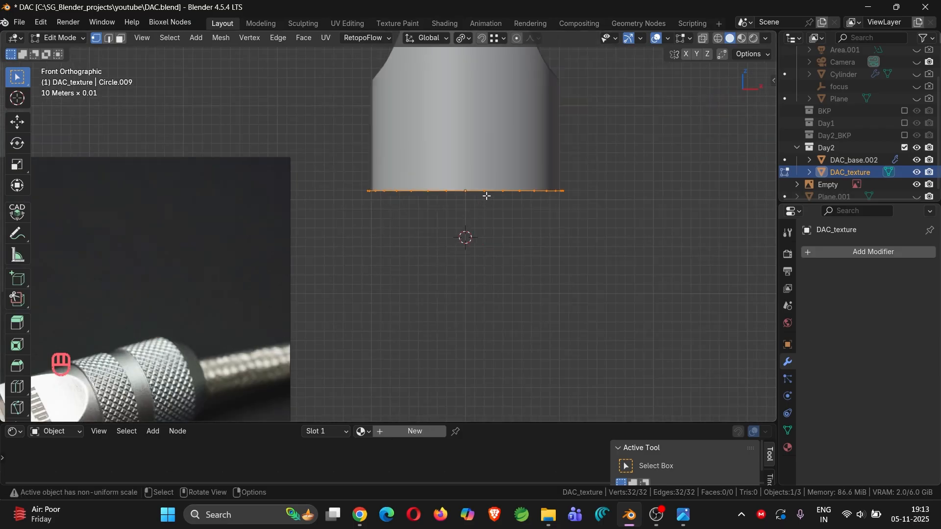
{"action": "key", "text": "Tab"}
{"action": "key", "text": "ctrl+1"}
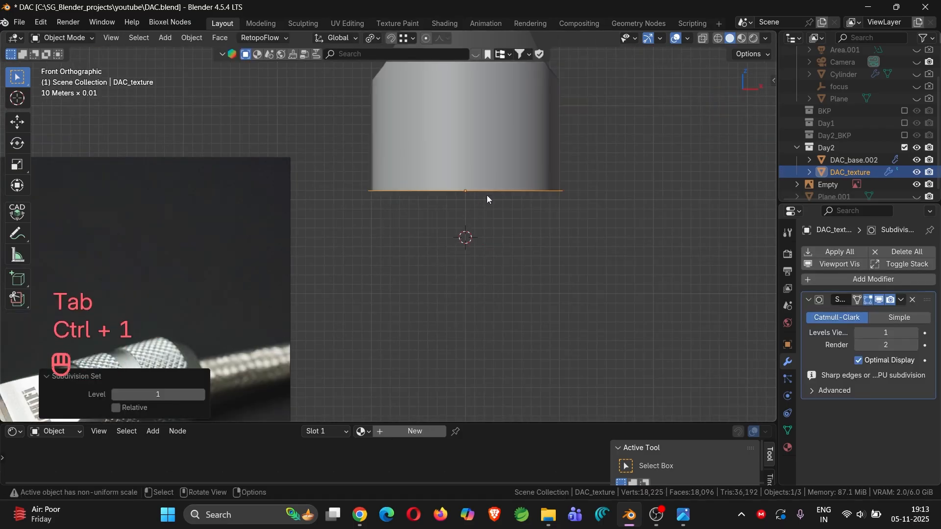
{"action": "left_click", "coordinate": [837, 252]}
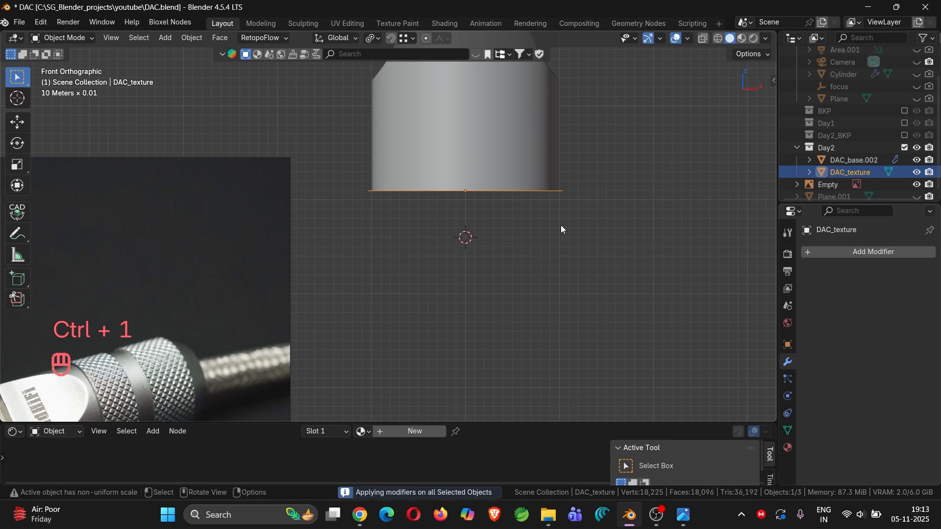
- Extrude the DAC_texture ring about 0.802 m straight down along Z to form a band below the body
{"action": "right_click", "coordinate": [531, 195]}
{"action": "middle_click_drag", "start_coordinate": [371, 194], "coordinate": [347, 248]}
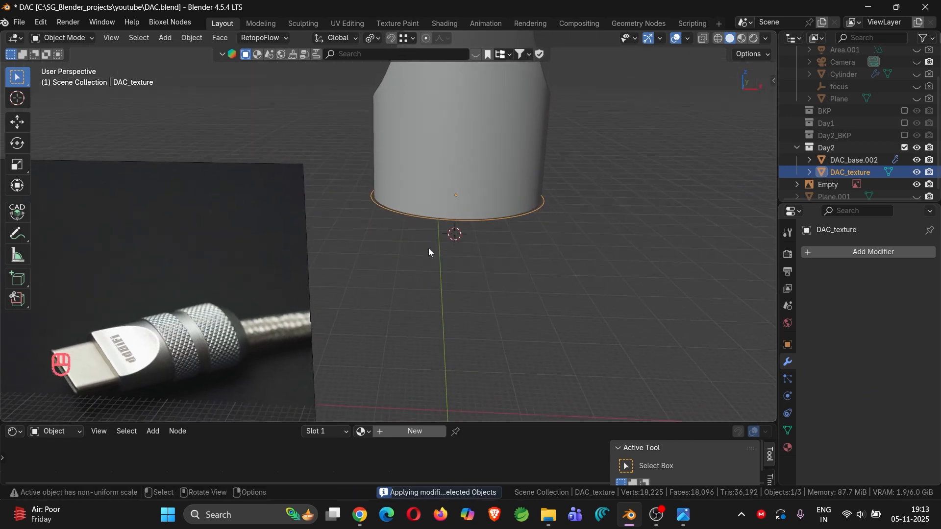
{"action": "scroll", "coordinate": [504, 222], "scroll_direction": "up", "scroll_amount": 4}
{"action": "key", "text": "Tab"}
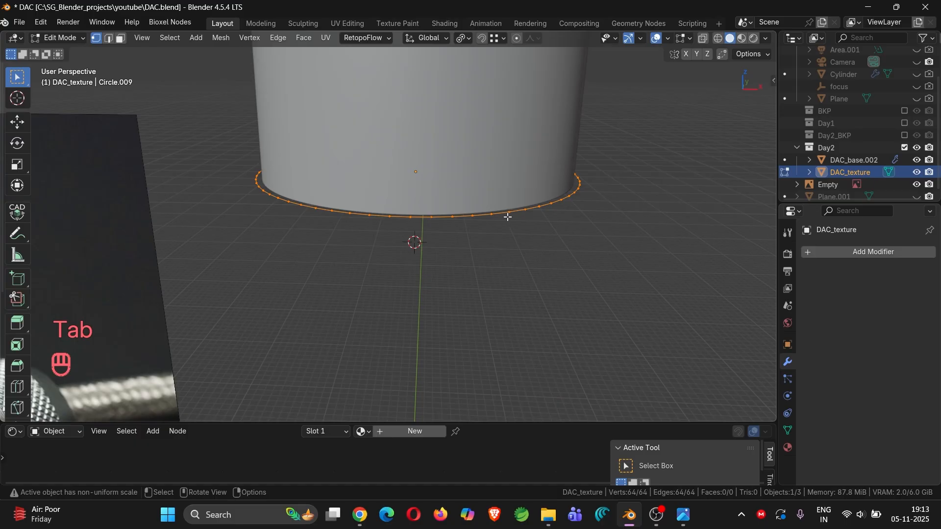
{"action": "key", "text": "KP_1"}
{"action": "key", "text": "e"}
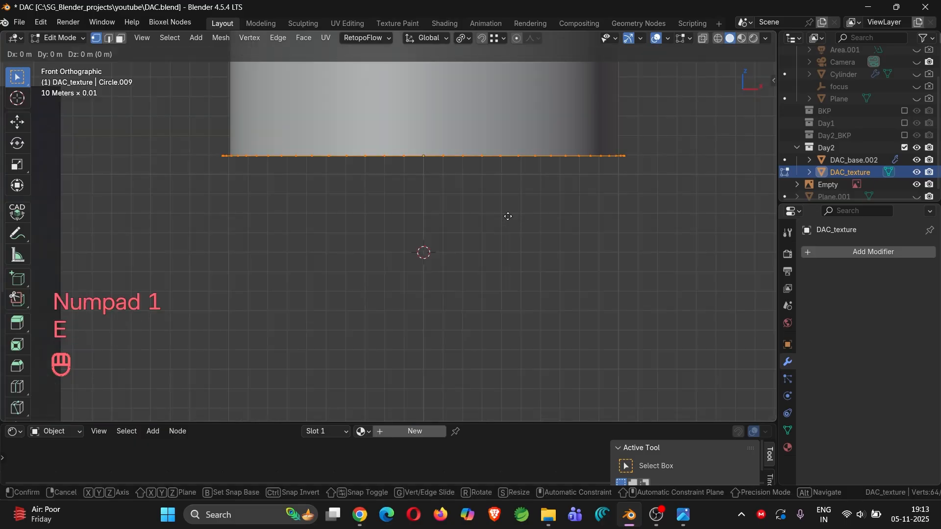
{"action": "key", "text": "z"}
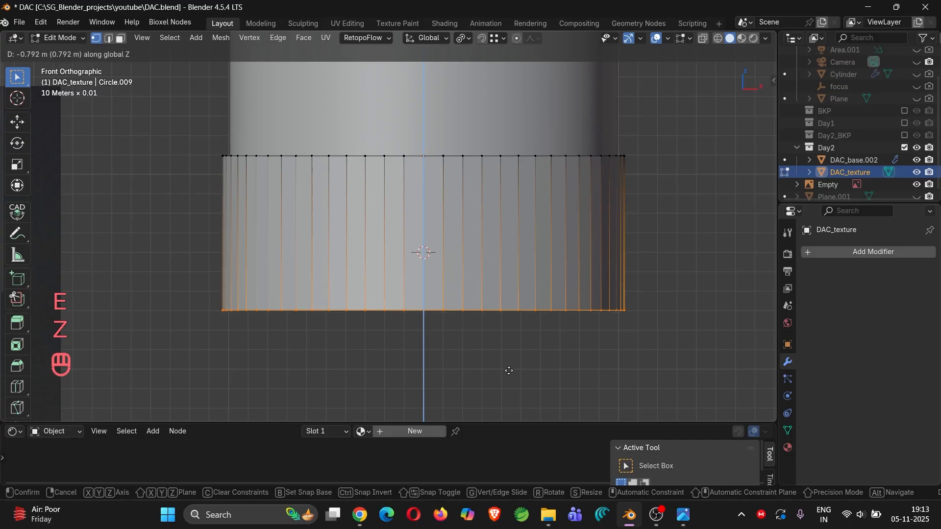
{"action": "left_click", "coordinate": [509, 374]}
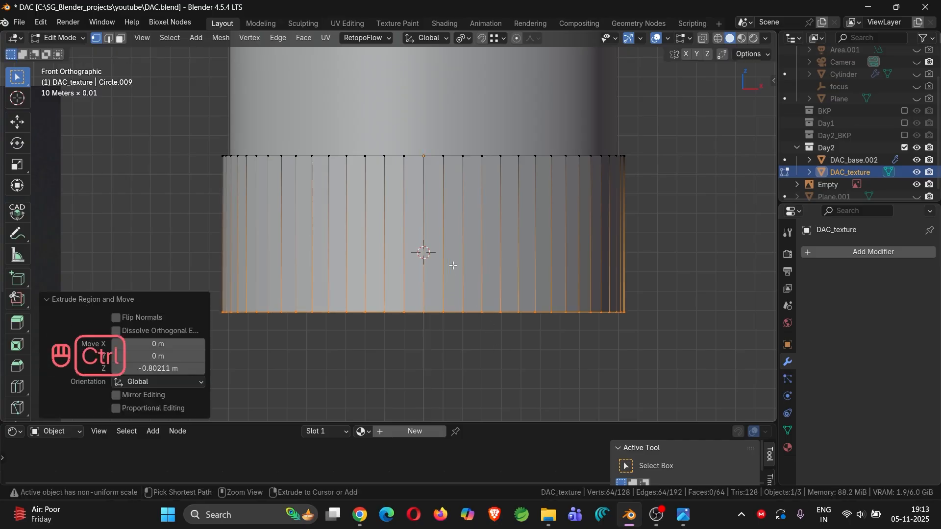
- Add 8 evenly spaced horizontal loop cuts around the DAC_texture band without sliding them
{"action": "key", "text": "ctrl+r"}
{"action": "scroll", "coordinate": [453, 265], "scroll_direction": "up", "scroll_amount": 8}
{"action": "scroll", "coordinate": [453, 265], "scroll_direction": "down", "scroll_amount": 1}
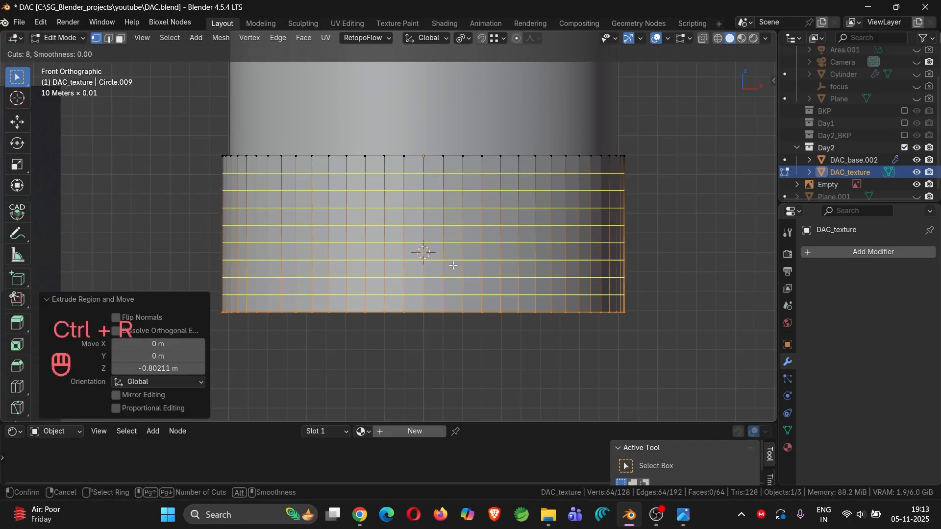
{"action": "left_click", "coordinate": [453, 265]}
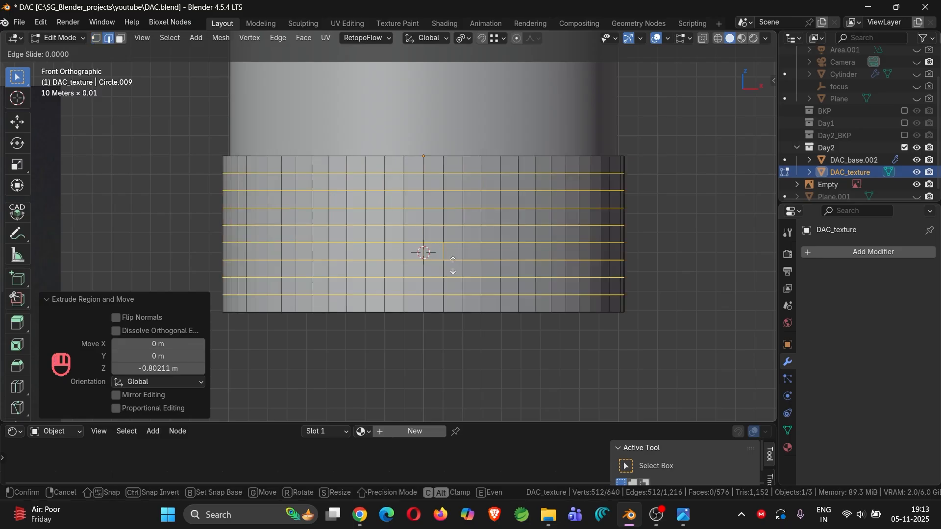
{"action": "right_click", "coordinate": [453, 266]}
{"action": "scroll", "coordinate": [454, 265], "scroll_direction": "down", "scroll_amount": 7}
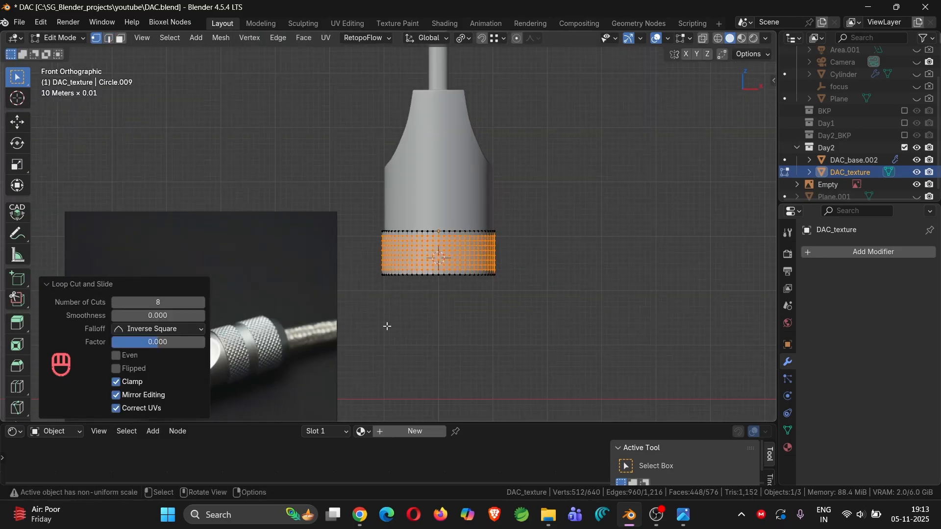
- Poke all faces of the DAC_texture band and convert the resulting triangles to quads for a diamond pattern
{"action": "scroll", "coordinate": [484, 241], "scroll_direction": "up", "scroll_amount": 5}
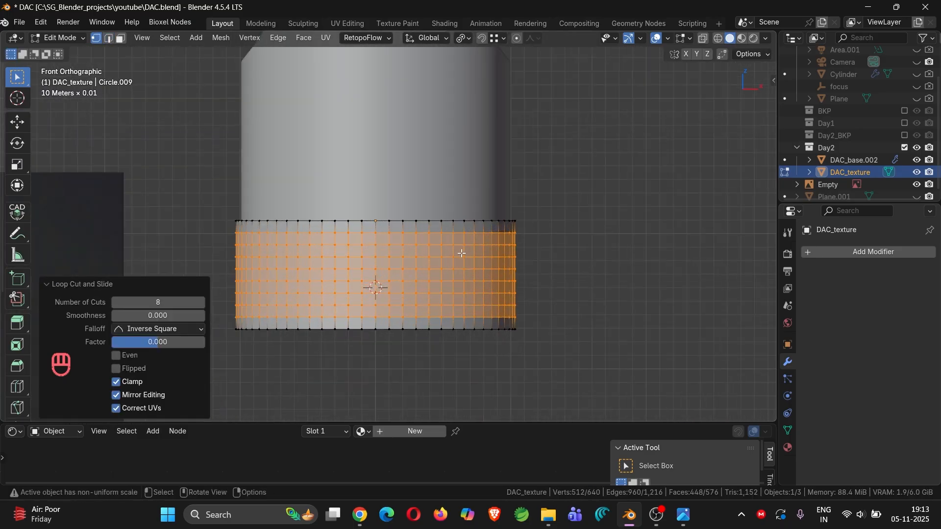
{"action": "key", "text": "3"}
{"action": "key", "text": "a"}
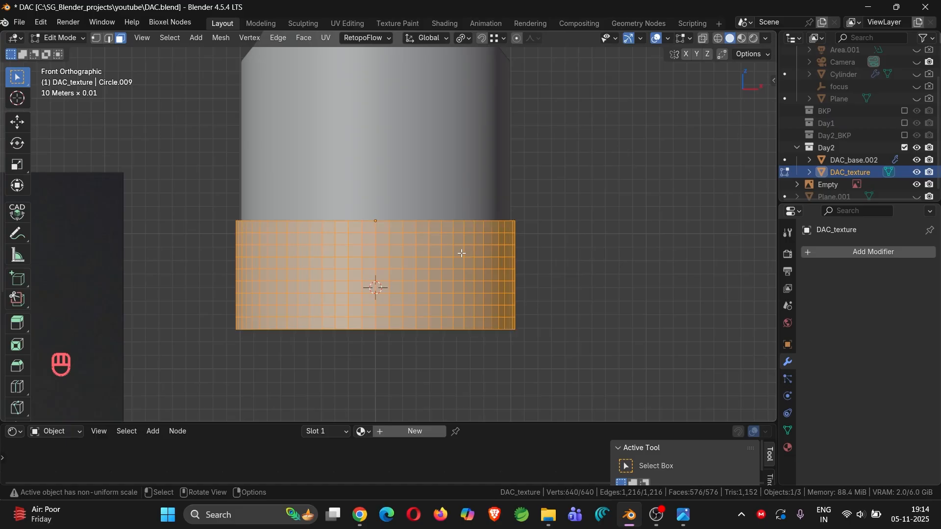
{"action": "left_click", "coordinate": [303, 37]}
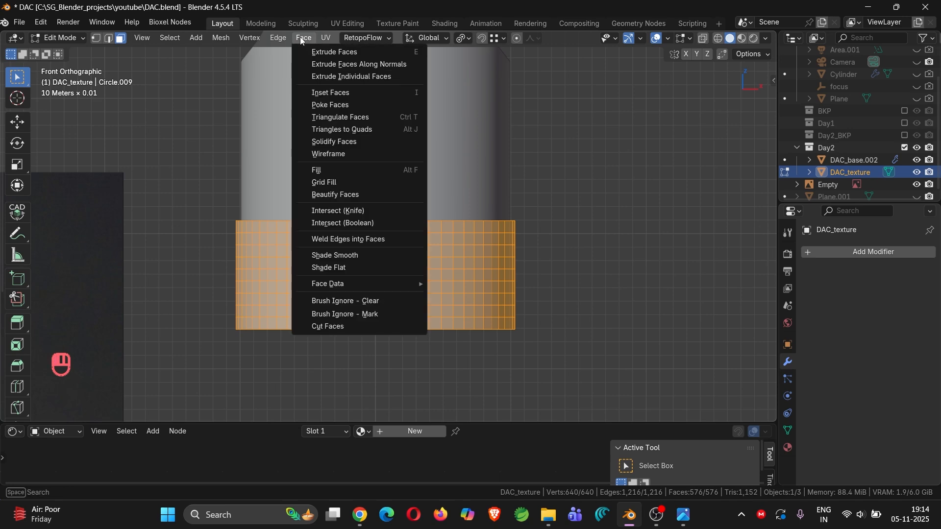
{"action": "left_click", "coordinate": [350, 105]}
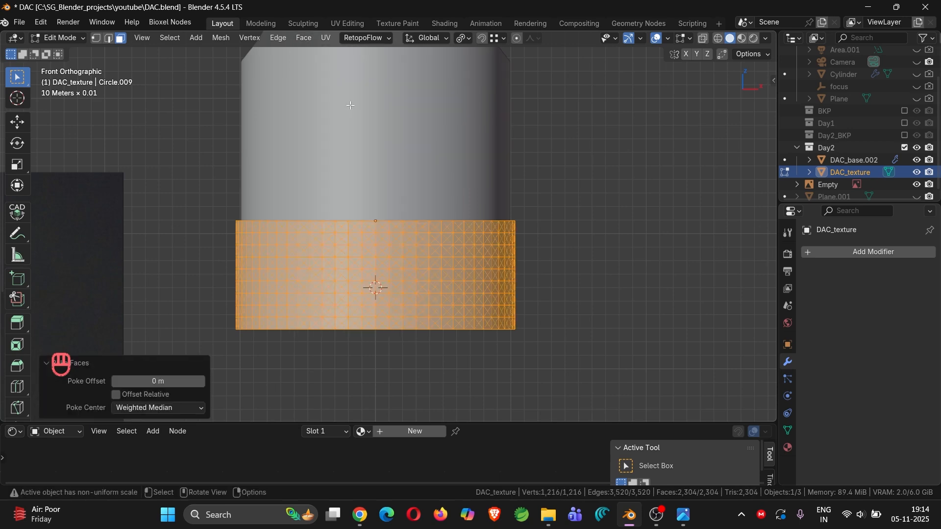
{"action": "left_click", "coordinate": [304, 41]}
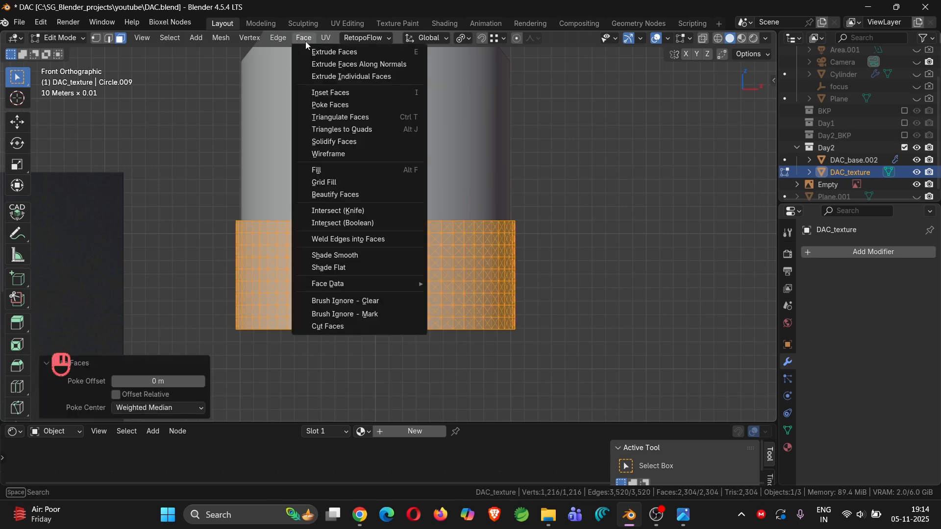
{"action": "left_click", "coordinate": [372, 129]}
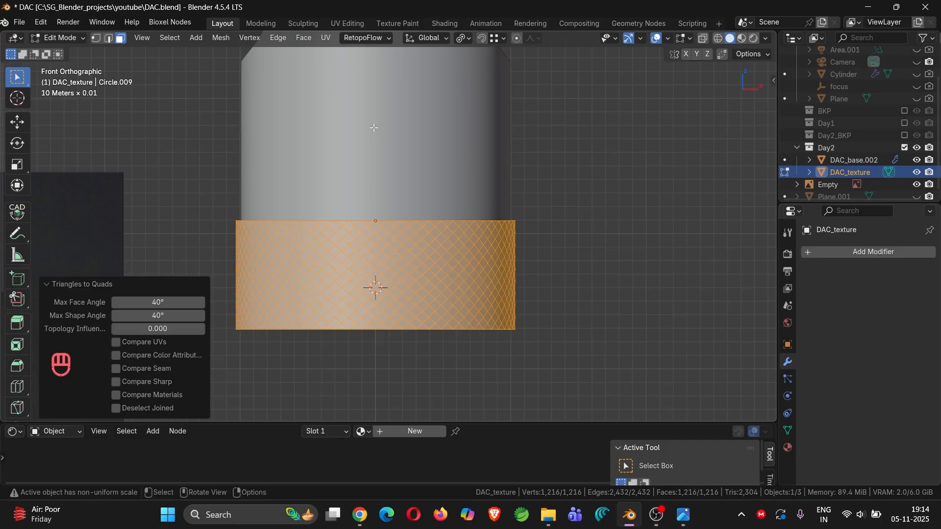
{"action": "scroll", "coordinate": [364, 218], "scroll_direction": "down", "scroll_amount": 4}
{"action": "middle_click_drag", "start_coordinate": [365, 219], "coordinate": [556, 154], "text": "shift"}
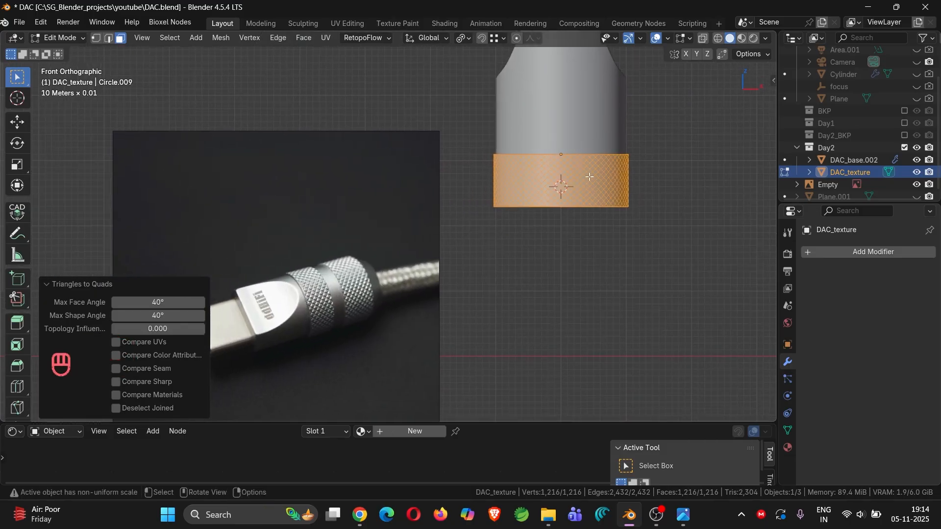
{"action": "scroll", "coordinate": [590, 177], "scroll_direction": "up", "scroll_amount": 6}
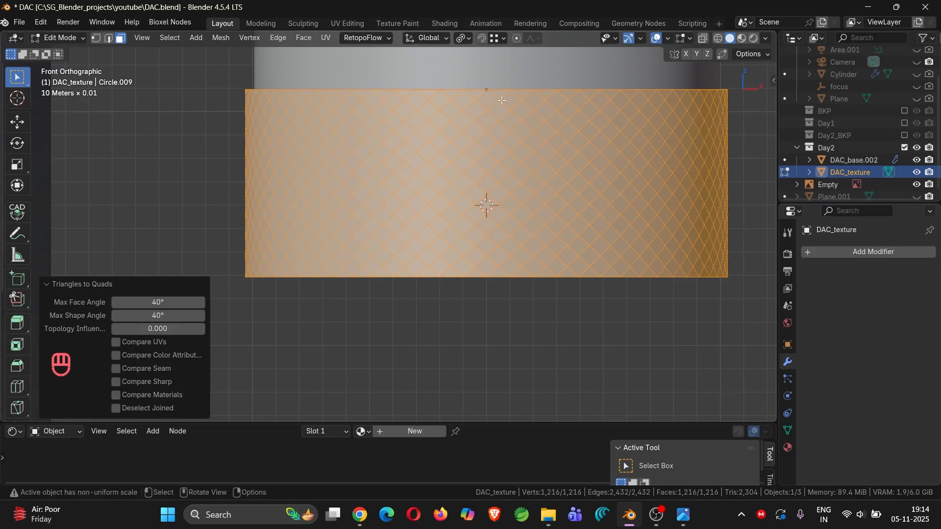
{"action": "middle_click_drag", "start_coordinate": [502, 103], "coordinate": [469, 185], "text": "shift"}
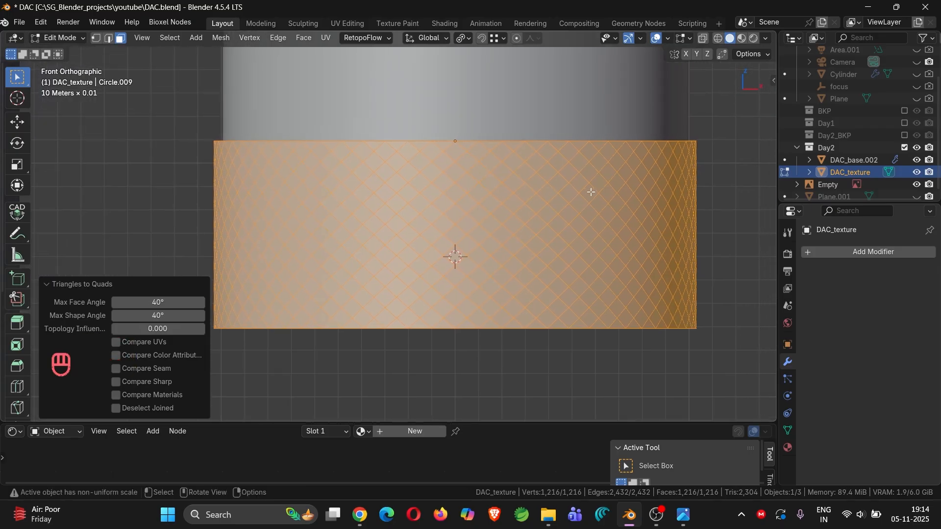
{"action": "key", "text": "i"}
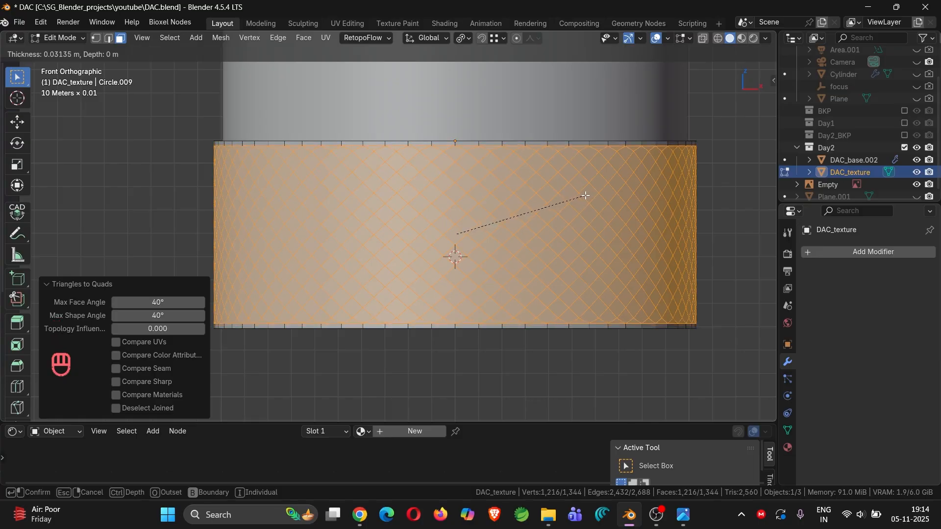
{"action": "key", "text": "i"}
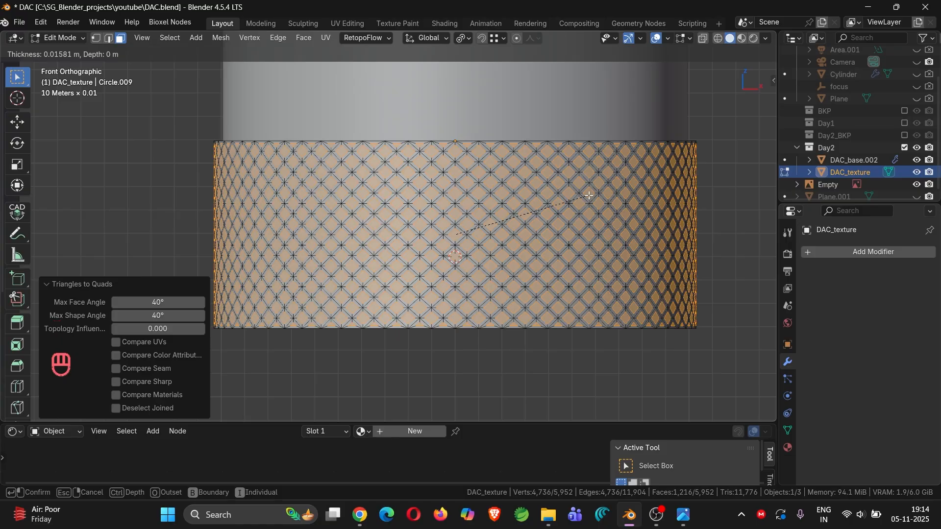
{"action": "key", "text": "Escape"}
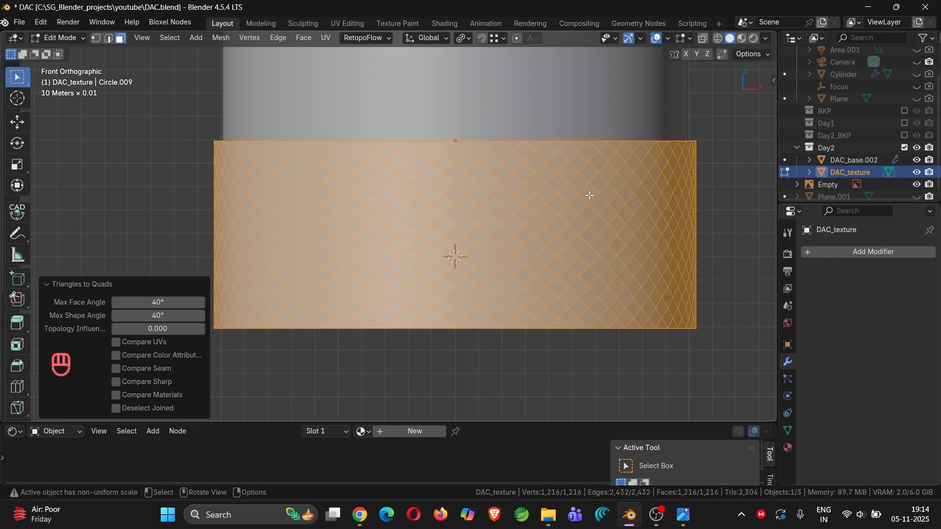
- Merge all of the DAC_texture band's vertices by distance with a 0.0001 m threshold
{"action": "key", "text": "a"}
{"action": "key", "text": "m"}
{"action": "left_click", "coordinate": [586, 205]}
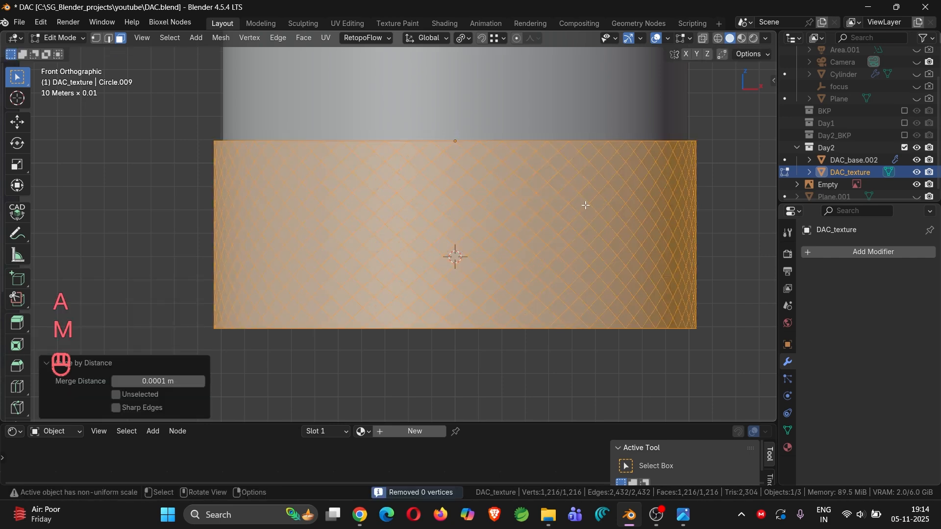
{"action": "key", "text": "i"}
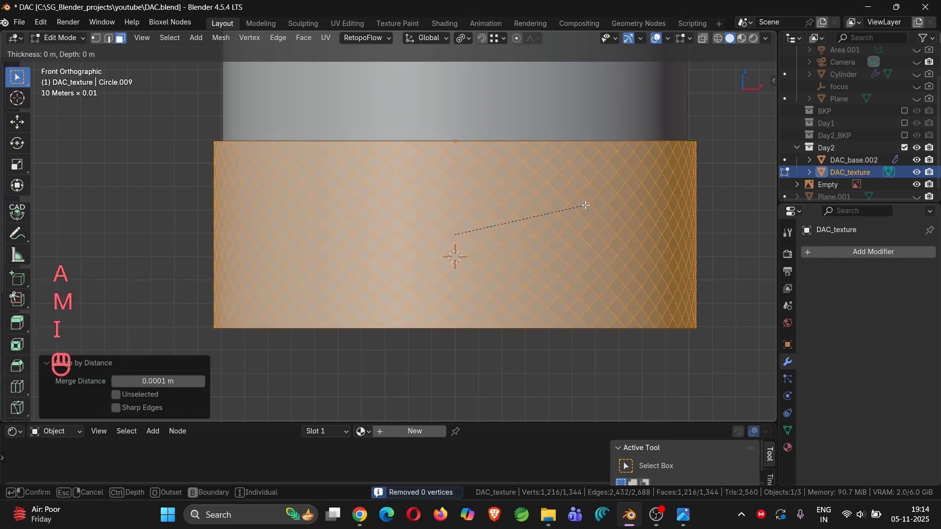
{"action": "key", "text": "Escape"}
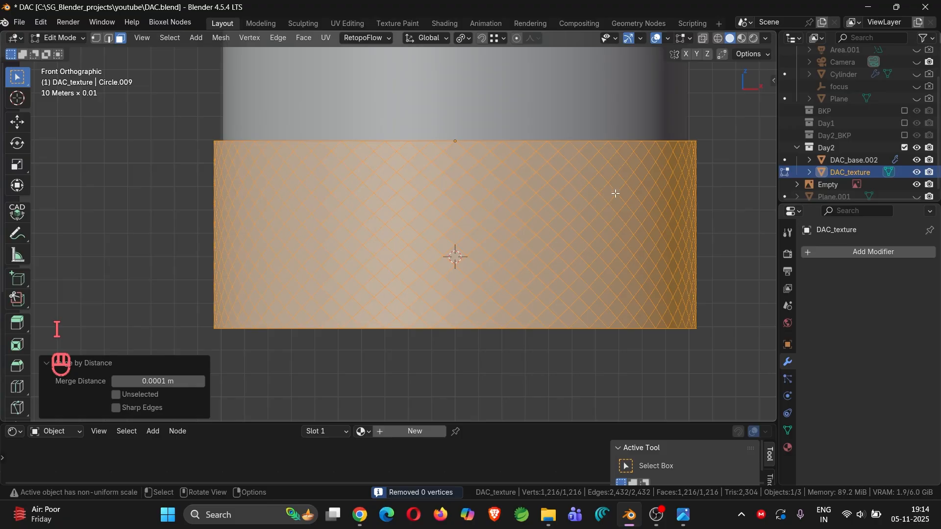
{"action": "key", "text": "i"}
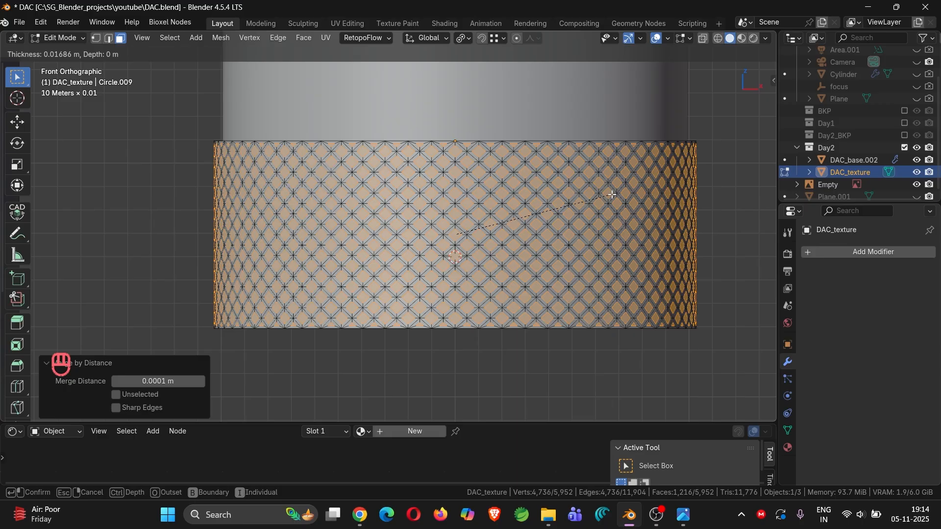
{"action": "key", "text": "Escape"}
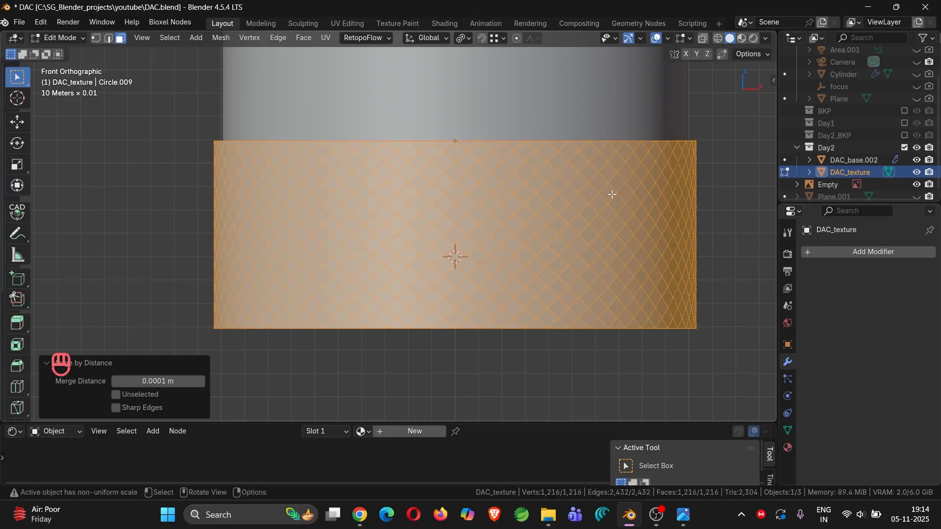
- Inset all diamond faces of the band individually with a thickness of about 0.01626 m
{"action": "key", "text": "i"}
{"action": "left_click", "coordinate": [607, 195]}
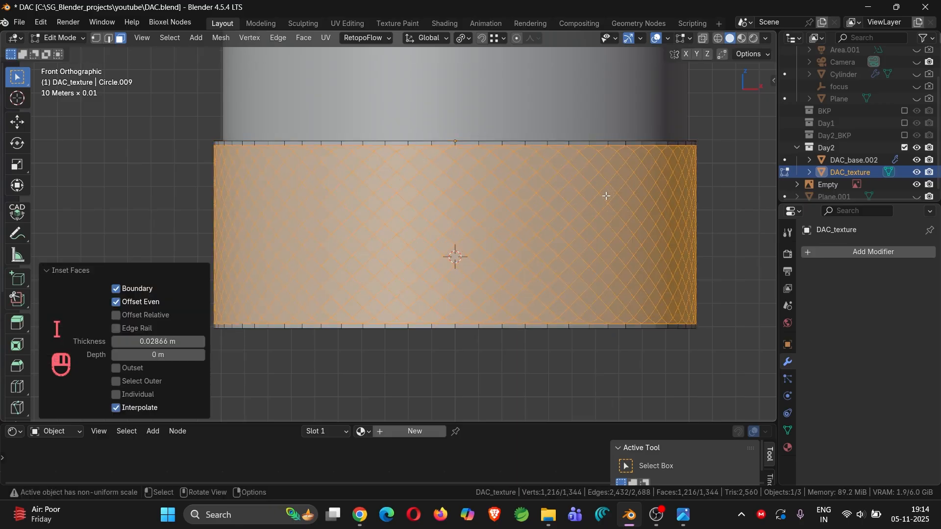
{"action": "left_click", "coordinate": [140, 394]}
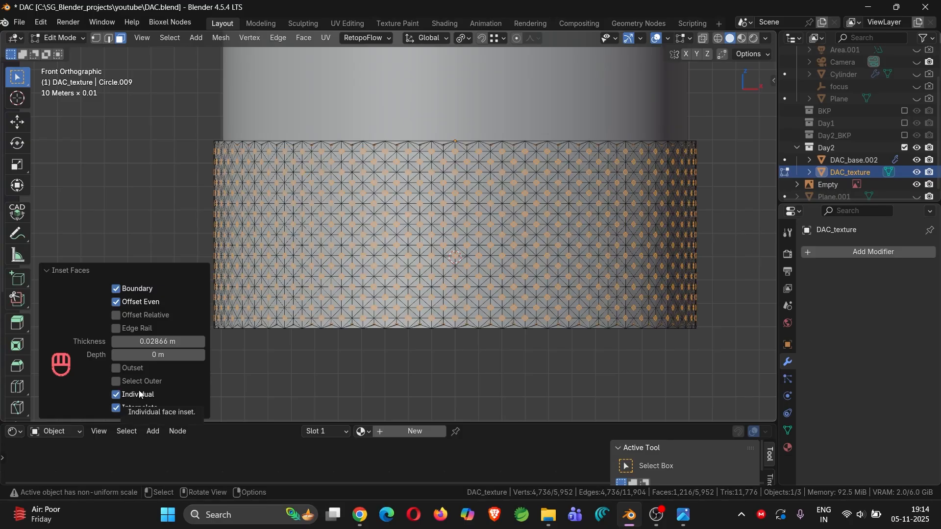
{"action": "left_click_drag", "start_coordinate": [156, 341], "coordinate": [120, 341], "text": "shift"}
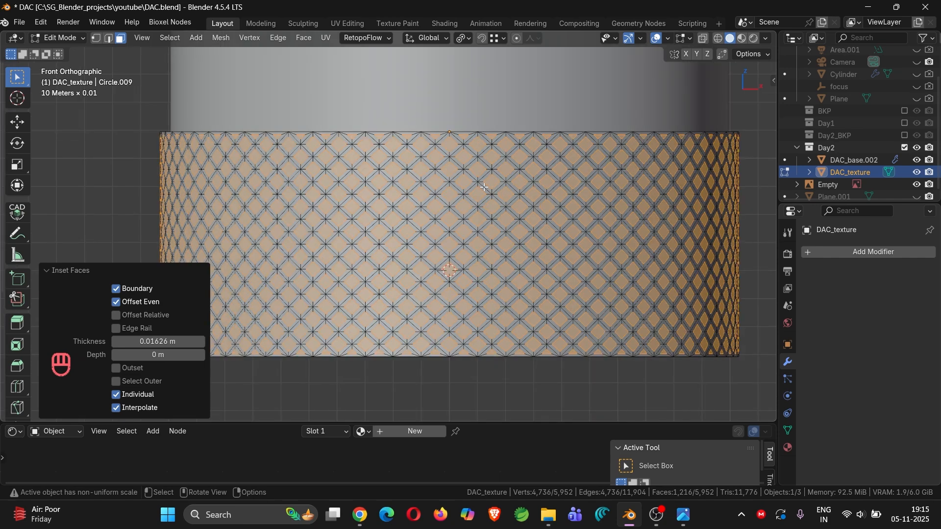
- Raise the inset diamond faces outward along their normals with Shrink/Fatten by about 0.00908 m
{"action": "key", "text": "alt+s"}
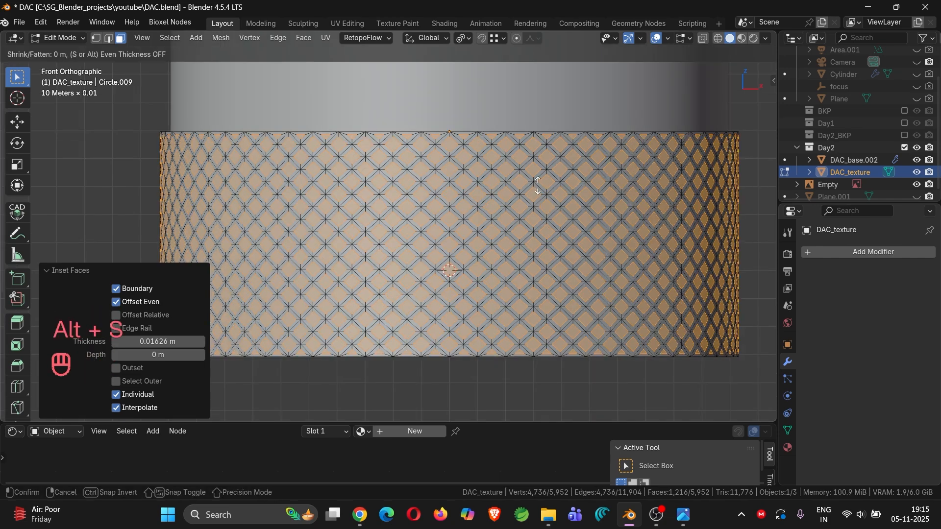
{"action": "key", "text": "shift"}
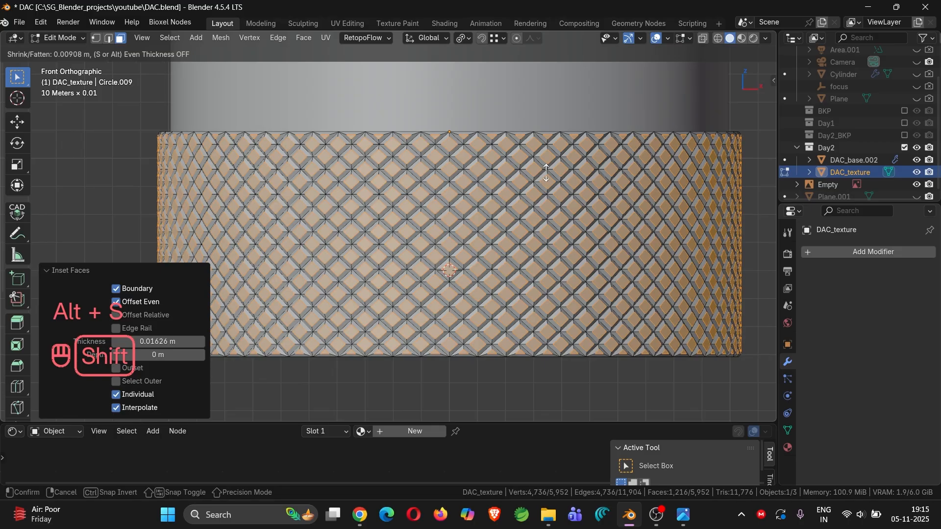
{"action": "left_click", "coordinate": [546, 172]}
- Compare the band's raised diamond pattern with the knurled grip in the reference image
{"action": "scroll", "coordinate": [546, 173], "scroll_direction": "down", "scroll_amount": 6}
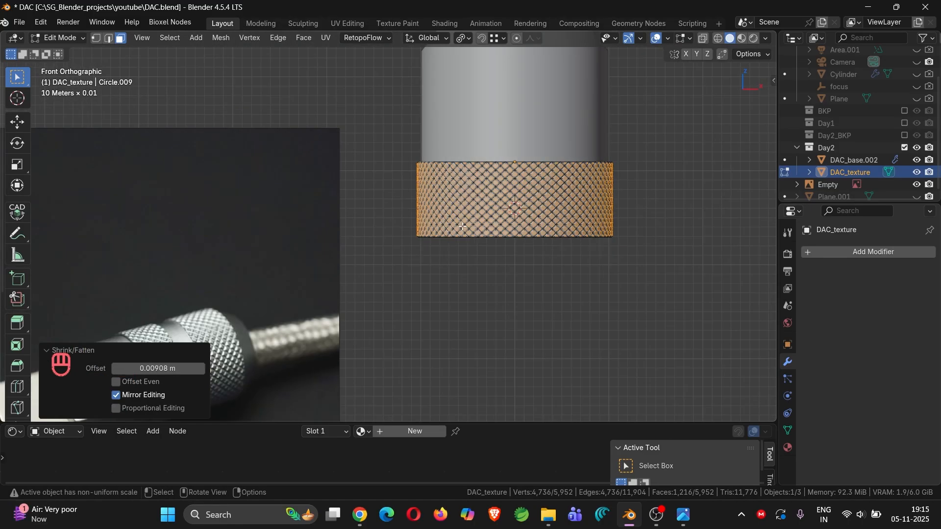
{"action": "scroll", "coordinate": [296, 322], "scroll_direction": "up", "scroll_amount": 8}
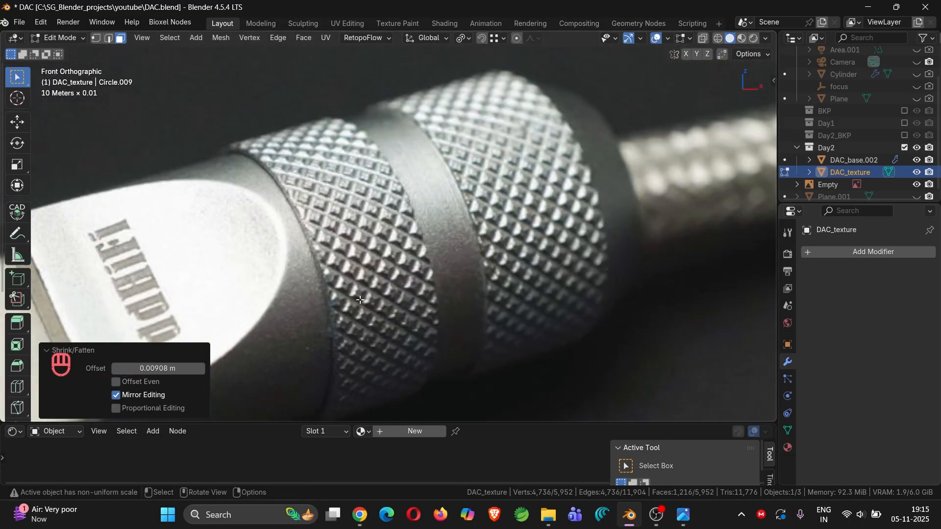
{"action": "scroll", "coordinate": [356, 278], "scroll_direction": "down", "scroll_amount": 5}
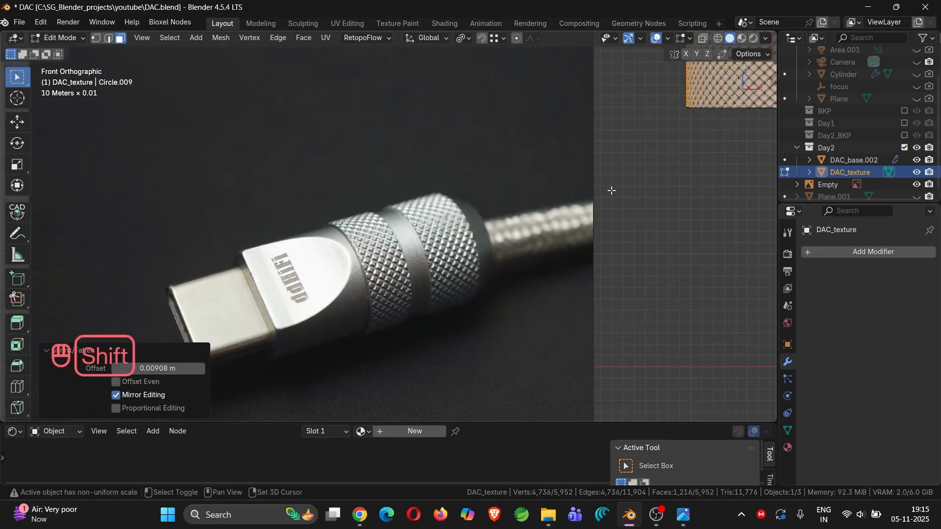
{"action": "middle_click_drag", "start_coordinate": [611, 190], "coordinate": [313, 380], "text": "shift"}
{"action": "scroll", "coordinate": [520, 236], "scroll_direction": "up", "scroll_amount": 1}
{"action": "scroll", "coordinate": [522, 236], "scroll_direction": "up", "scroll_amount": 3}
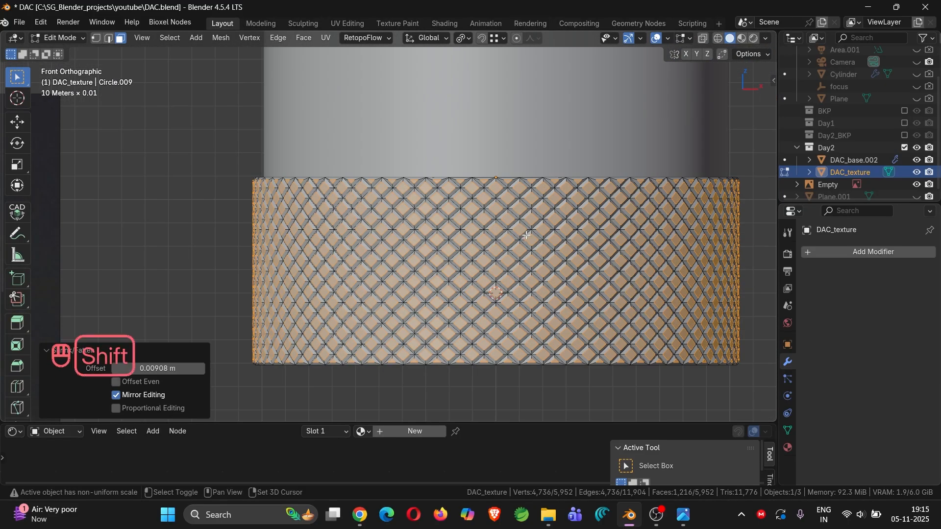
{"action": "middle_click_drag", "start_coordinate": [523, 236], "coordinate": [545, 203], "text": "shift"}
{"action": "scroll", "coordinate": [500, 221], "scroll_direction": "down", "scroll_amount": 3}
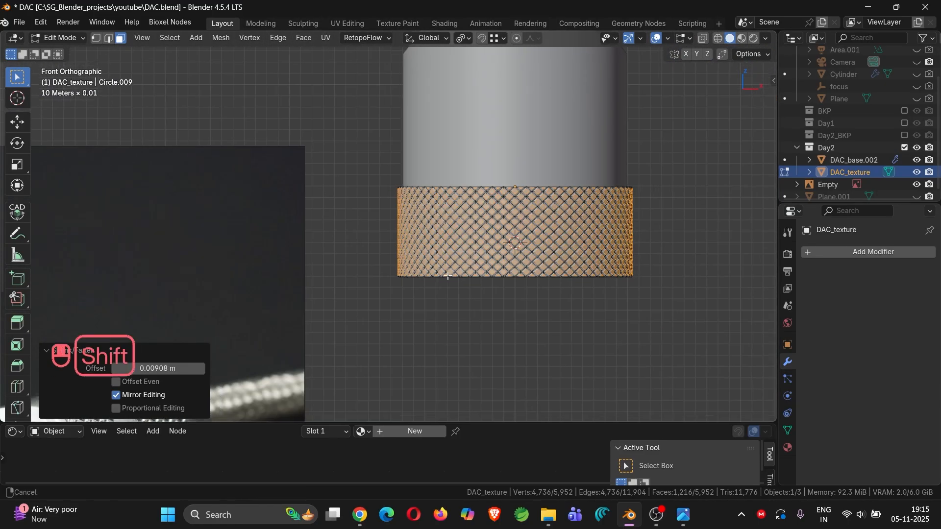
- Examine the knurled grip in the reference photo and the band's raised diamonds up close to judge the size of their flat tops
{"action": "middle_click_drag", "start_coordinate": [162, 419], "coordinate": [323, 319], "text": "shift"}
{"action": "scroll", "coordinate": [274, 331], "scroll_direction": "up", "scroll_amount": 4}
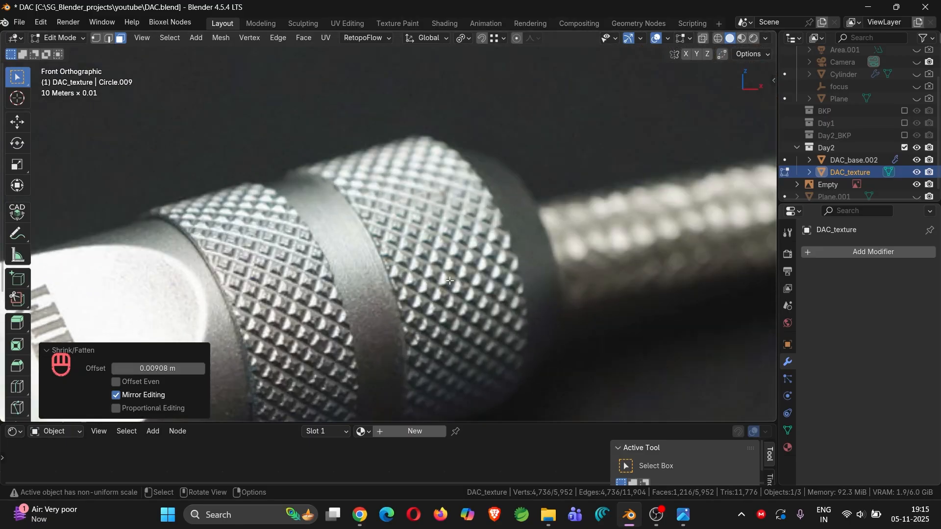
{"action": "scroll", "coordinate": [450, 281], "scroll_direction": "down", "scroll_amount": 4}
{"action": "middle_click_drag", "start_coordinate": [593, 223], "coordinate": [375, 296], "text": "shift"}
{"action": "scroll", "coordinate": [375, 296], "scroll_direction": "up", "scroll_amount": 3}
{"action": "scroll", "coordinate": [375, 296], "scroll_direction": "up", "scroll_amount": 3}
{"action": "middle_click_drag", "start_coordinate": [424, 236], "coordinate": [459, 240], "text": "shift"}
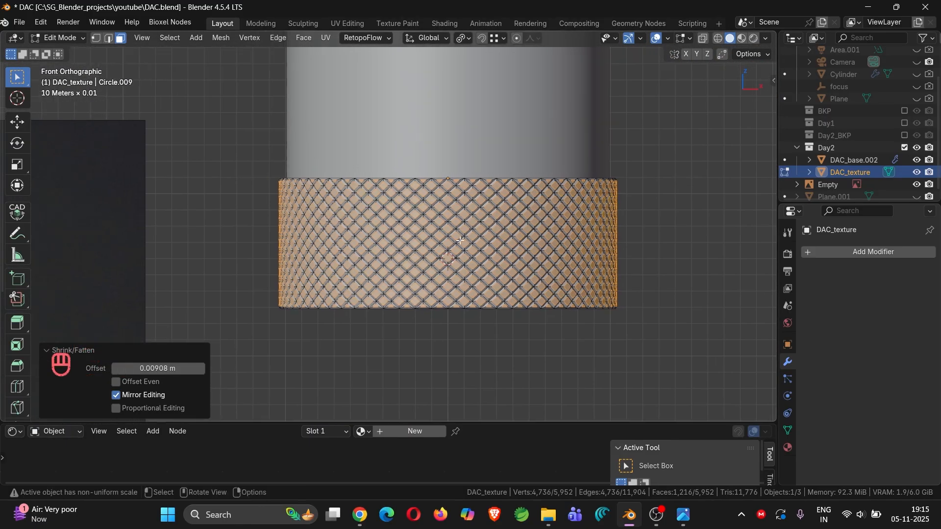
{"action": "scroll", "coordinate": [466, 195], "scroll_direction": "up", "scroll_amount": 3}
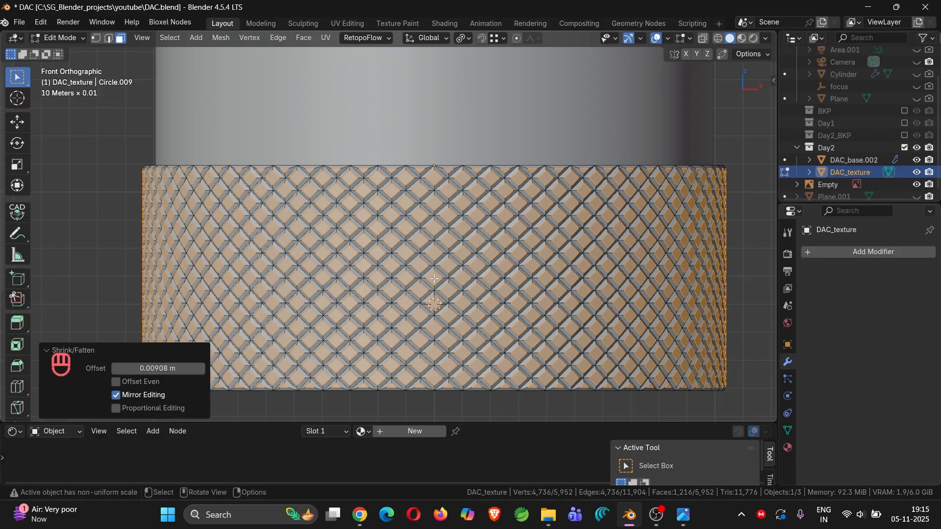
- Select all full diamond top faces around the DAC_texture band, using Select Similar by Area from three sample faces
{"action": "left_click", "coordinate": [421, 215]}
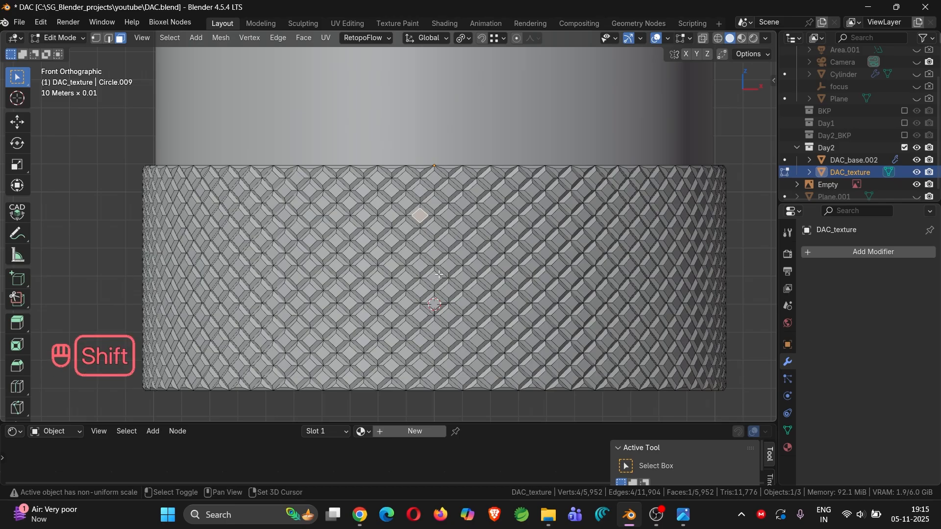
{"action": "left_click", "coordinate": [391, 241], "text": "shift"}
{"action": "left_click", "coordinate": [420, 241], "text": "shift"}
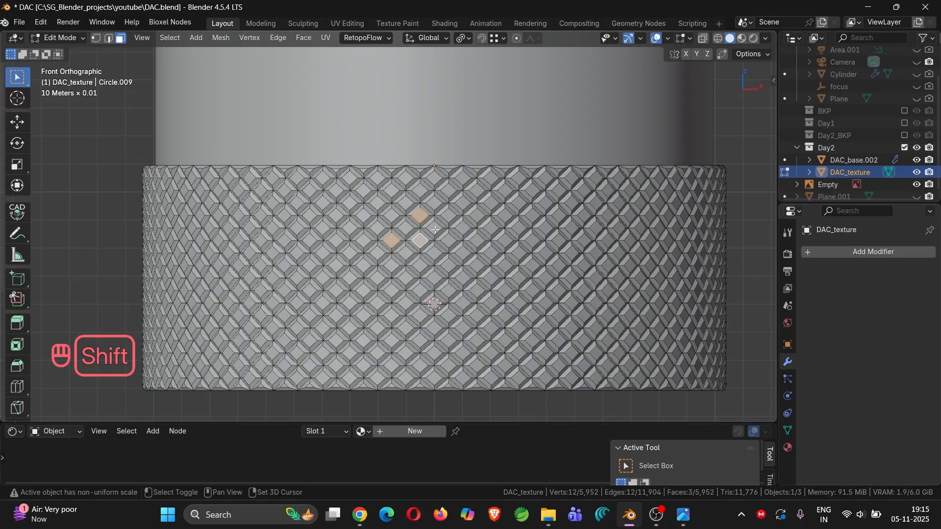
{"action": "key", "text": "shift+g"}
{"action": "left_click", "coordinate": [422, 242]}
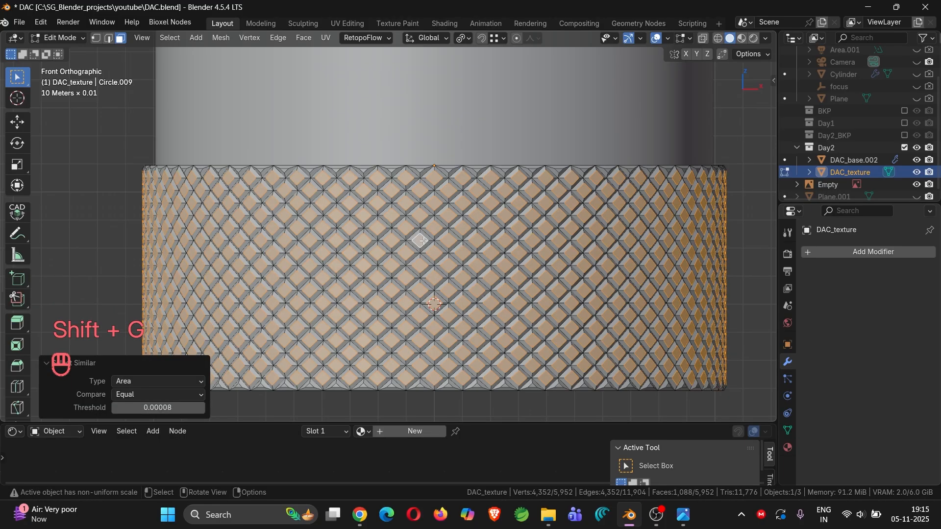
{"action": "scroll", "coordinate": [511, 261], "scroll_direction": "down", "scroll_amount": 4}
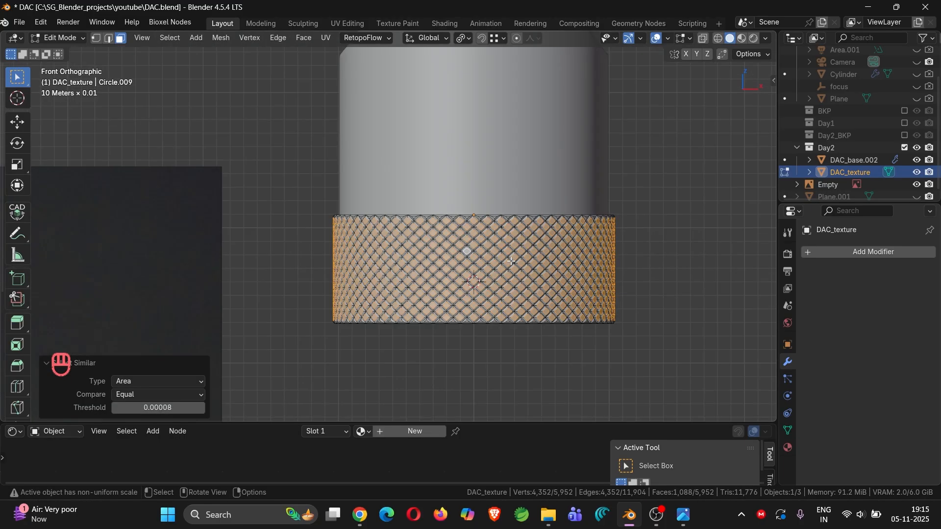
{"action": "mouse_move", "coordinate": [511, 261]}
{"action": "middle_mouse_down"}
{"action": "mouse_move", "coordinate": [369, 260]}
{"action": "mouse_move", "coordinate": [500, 265]}
{"action": "middle_mouse_up"}
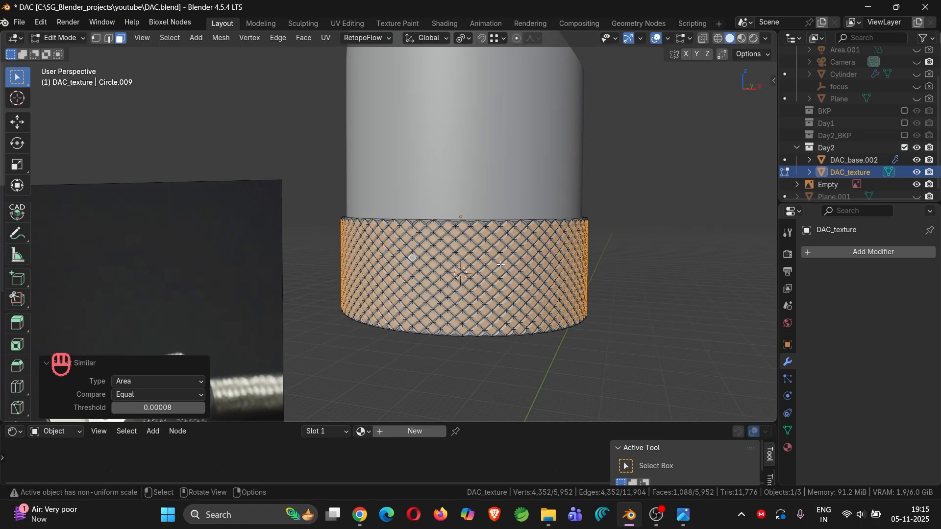
- Scale the selected diamond top faces down individually to about 0.584
{"action": "key", "text": "KP_1"}
{"action": "scroll", "coordinate": [500, 264], "scroll_direction": "up", "scroll_amount": 6}
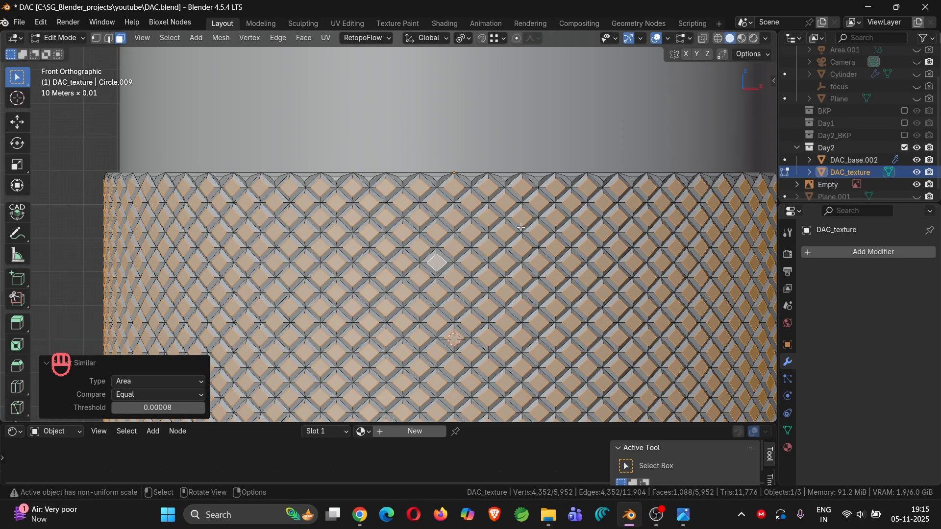
{"action": "key", "text": "s"}
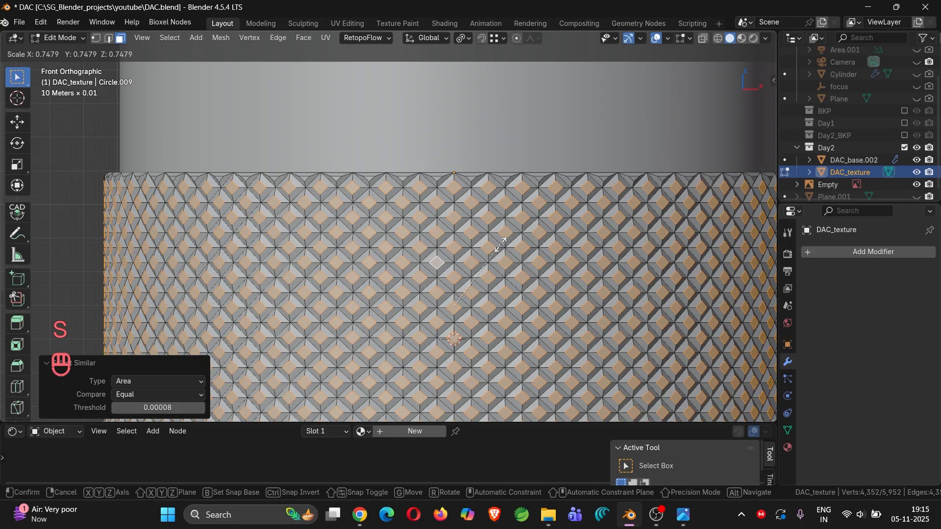
{"action": "left_click", "coordinate": [485, 255]}
{"action": "scroll", "coordinate": [485, 254], "scroll_direction": "down", "scroll_amount": 6}
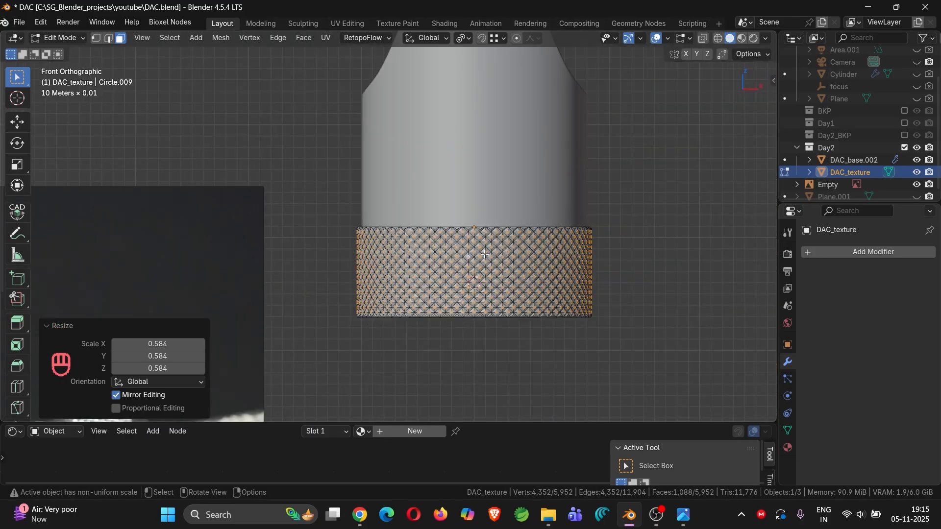
- Add the partial top faces along the band's upper and lower rims to the selection with Select Similar by Area
{"action": "middle_click_drag", "start_coordinate": [197, 409], "coordinate": [425, 274], "text": "shift"}
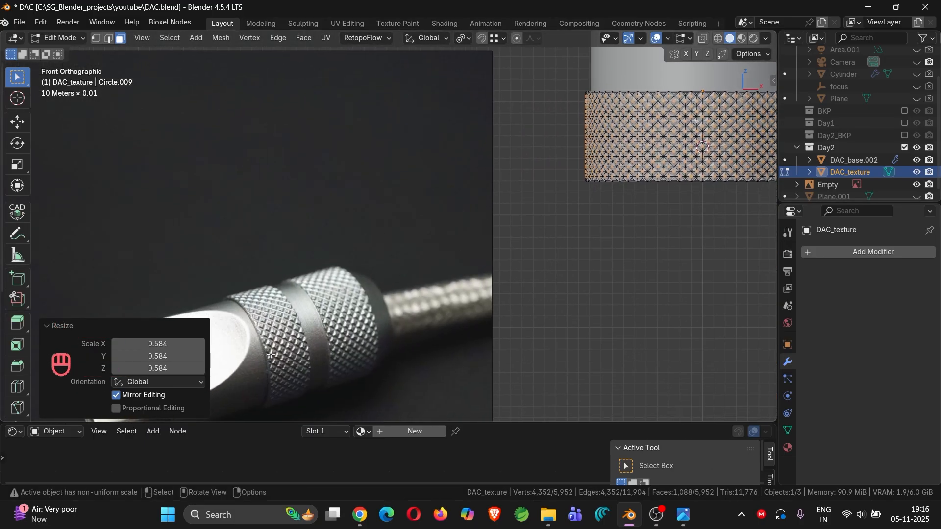
{"action": "scroll", "coordinate": [700, 106], "scroll_direction": "up", "scroll_amount": 6}
{"action": "middle_click_drag", "start_coordinate": [702, 78], "coordinate": [531, 169], "text": "shift"}
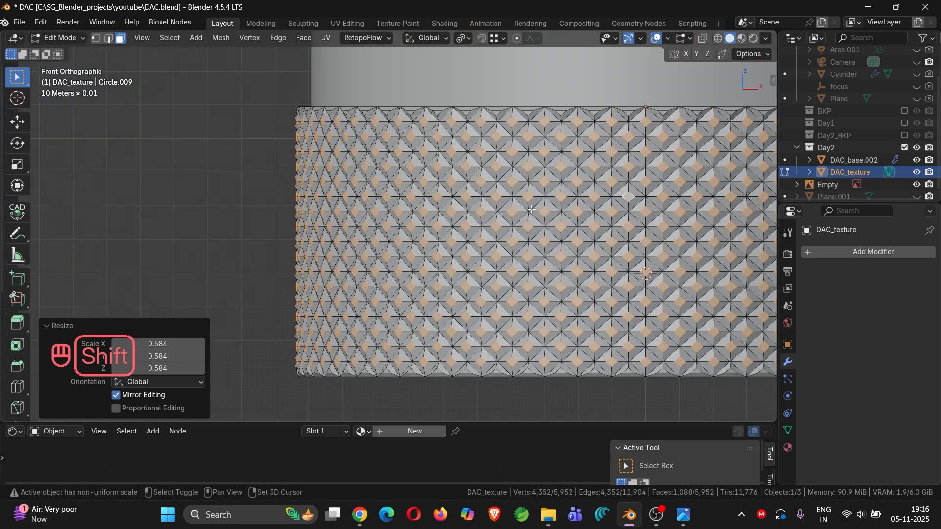
{"action": "scroll", "coordinate": [532, 169], "scroll_direction": "up", "scroll_amount": 2}
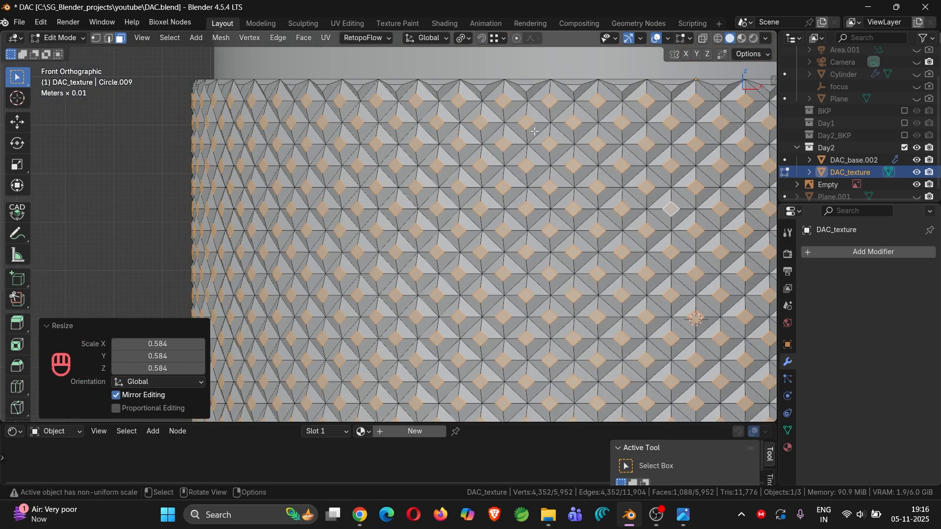
{"action": "left_click", "coordinate": [526, 87], "text": "shift"}
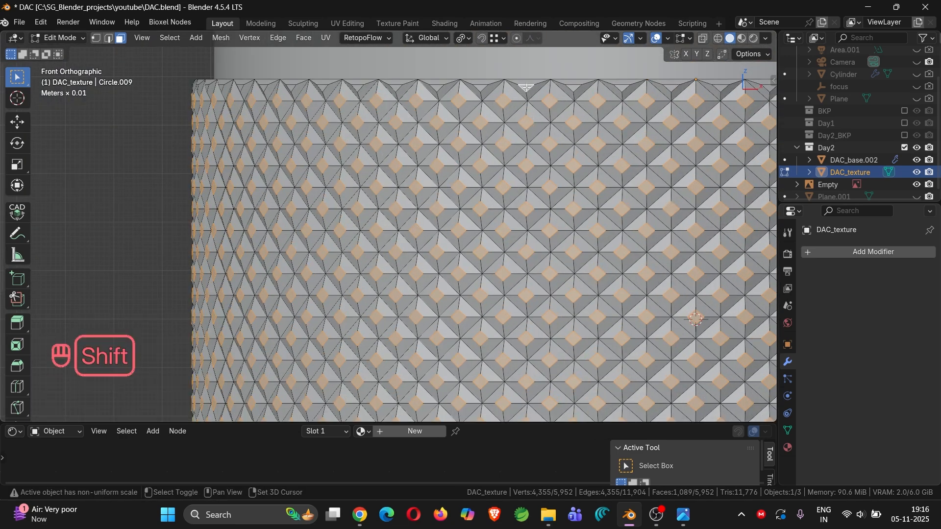
{"action": "key", "text": "shift+g"}
{"action": "left_click", "coordinate": [526, 87]}
{"action": "scroll", "coordinate": [527, 87], "scroll_direction": "down", "scroll_amount": 3}
{"action": "middle_click_drag", "start_coordinate": [536, 312], "coordinate": [530, 290], "text": "shift"}
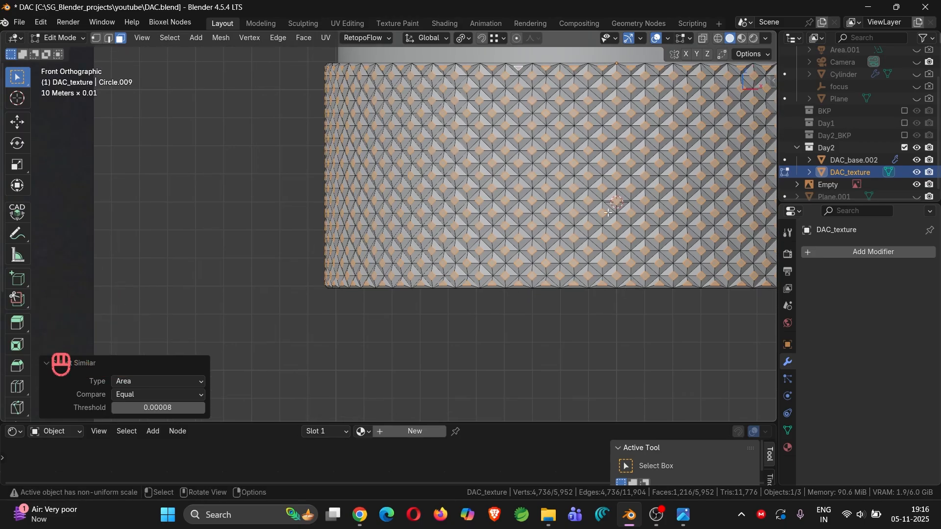
{"action": "middle_click_drag", "start_coordinate": [608, 212], "coordinate": [582, 268], "text": "shift"}
- Invert the selection in edge mode and bevel the remaining edges about 0.00207 m with 2 segments and a profile shape of 1
{"action": "key", "text": "2"}
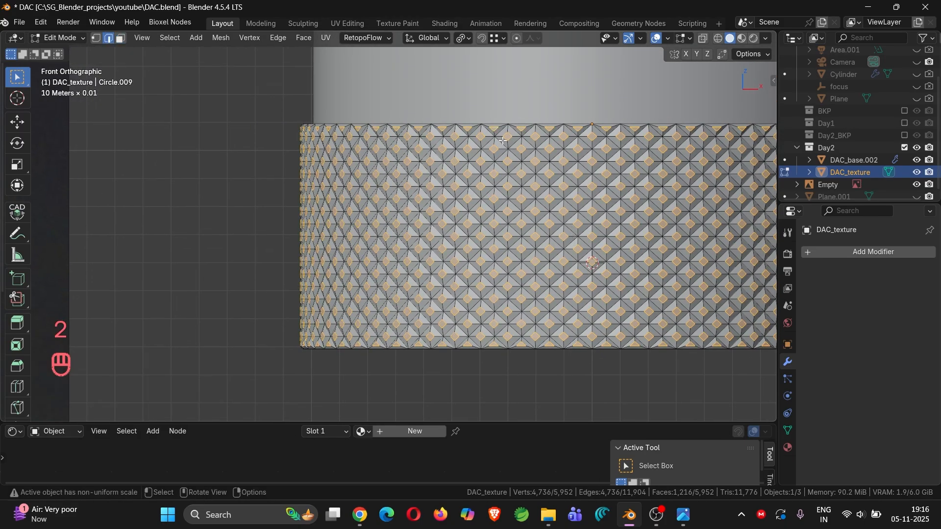
{"action": "scroll", "coordinate": [503, 141], "scroll_direction": "up", "scroll_amount": 2}
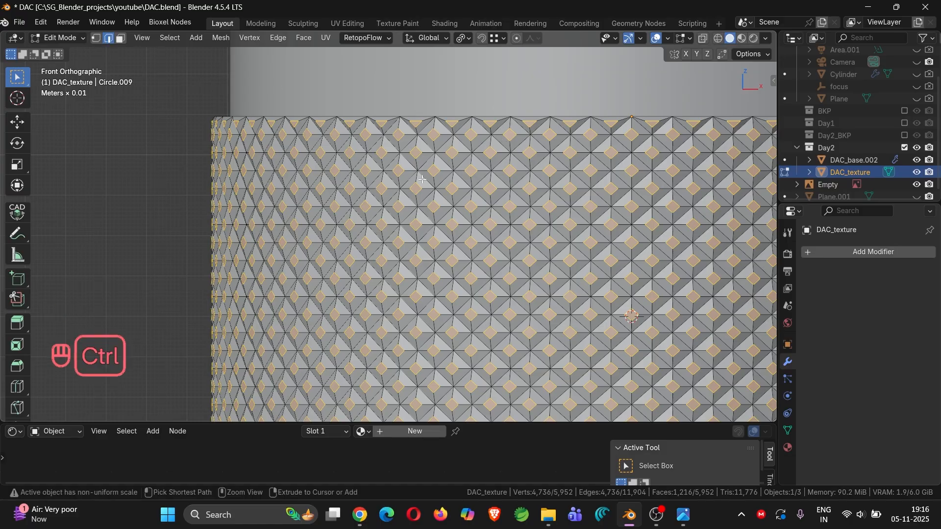
{"action": "key", "text": "ctrl+i"}
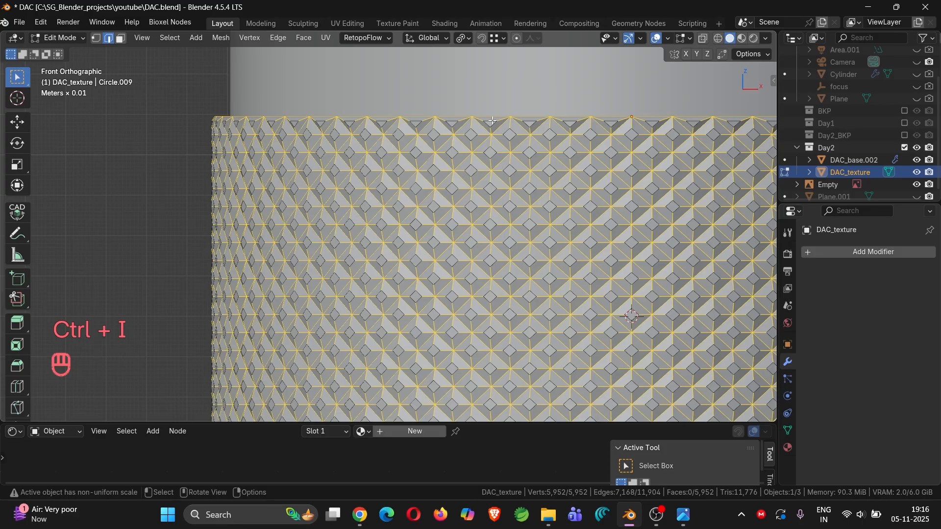
{"action": "scroll", "coordinate": [492, 120], "scroll_direction": "up", "scroll_amount": 5}
{"action": "key", "text": "ctrl+b"}
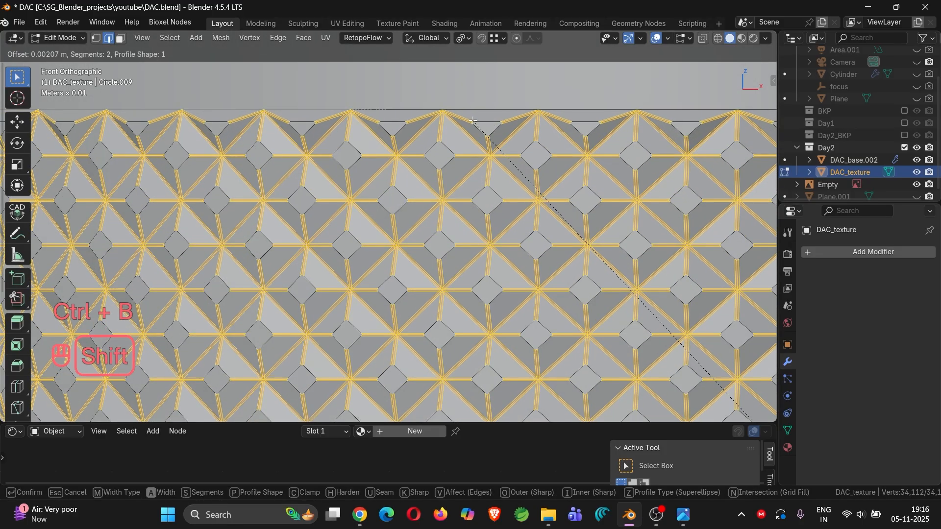
{"action": "left_click", "coordinate": [473, 120]}
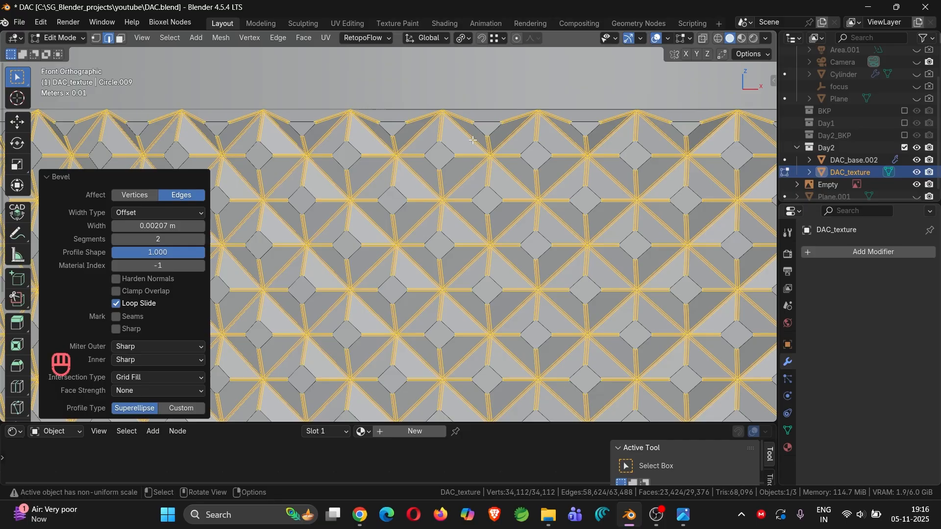
- Select the open boundary edge loops at the band's upper and lower rims
{"action": "scroll", "coordinate": [473, 141], "scroll_direction": "down", "scroll_amount": 4}
{"action": "middle_click_drag", "start_coordinate": [495, 130], "coordinate": [489, 145]}
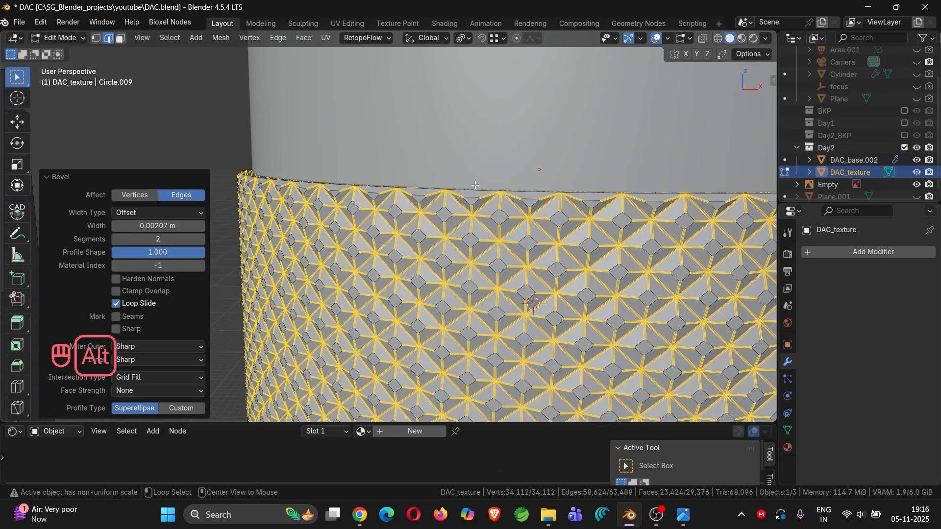
{"action": "middle_click_drag", "start_coordinate": [475, 185], "coordinate": [453, 251]}
{"action": "scroll", "coordinate": [440, 321], "scroll_direction": "up", "scroll_amount": 1}
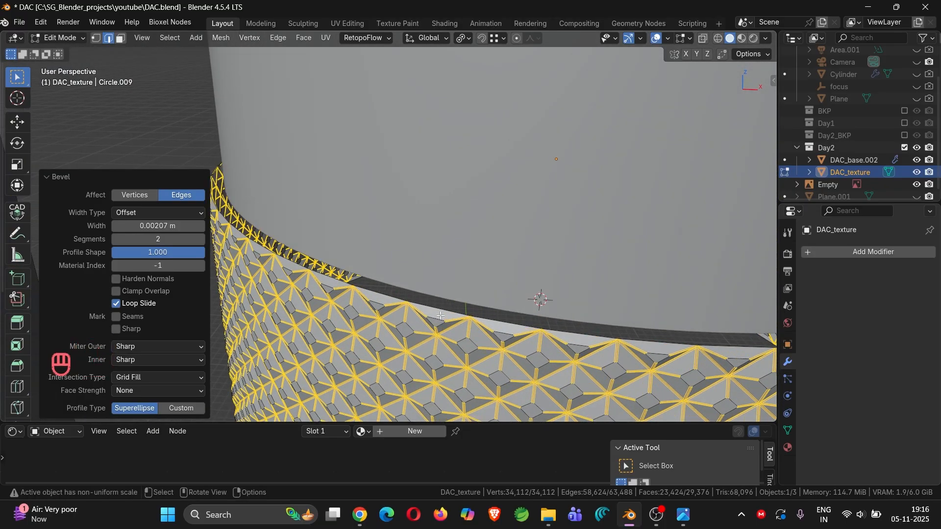
{"action": "key", "text": "2"}
{"action": "left_click", "coordinate": [439, 309], "text": "alt"}
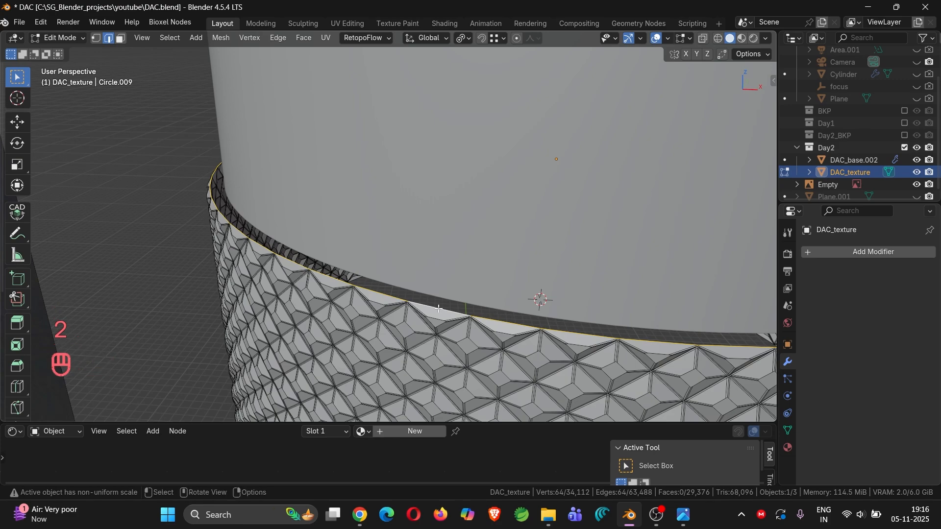
{"action": "scroll", "coordinate": [439, 308], "scroll_direction": "down", "scroll_amount": 1}
{"action": "middle_click_drag", "start_coordinate": [438, 309], "coordinate": [507, 262], "text": "shift"}
{"action": "scroll", "coordinate": [473, 154], "scroll_direction": "up", "scroll_amount": 1}
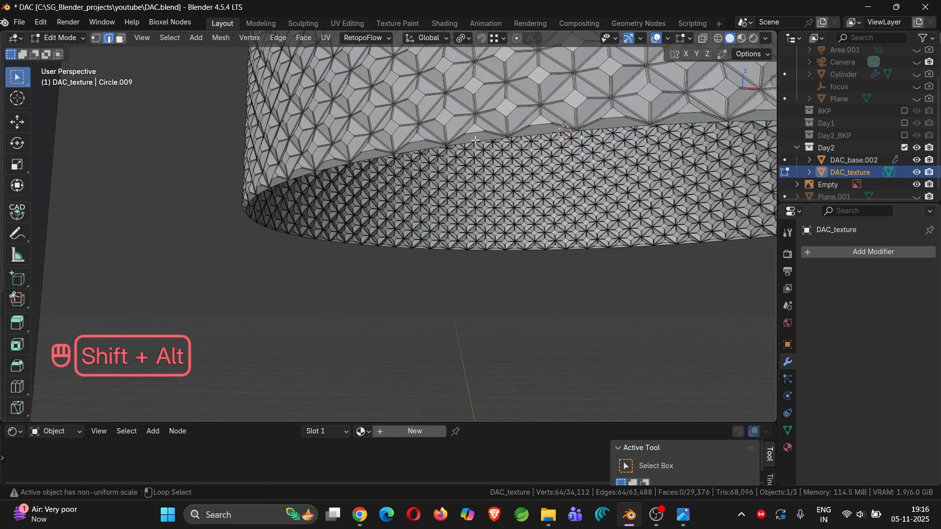
{"action": "left_click", "coordinate": [475, 141], "text": "alt+shift"}
{"action": "middle_click_drag", "start_coordinate": [476, 141], "coordinate": [556, 220]}
{"action": "scroll", "coordinate": [568, 123], "scroll_direction": "up", "scroll_amount": 2}
{"action": "middle_click_drag", "start_coordinate": [601, 81], "coordinate": [481, 220], "text": "shift"}
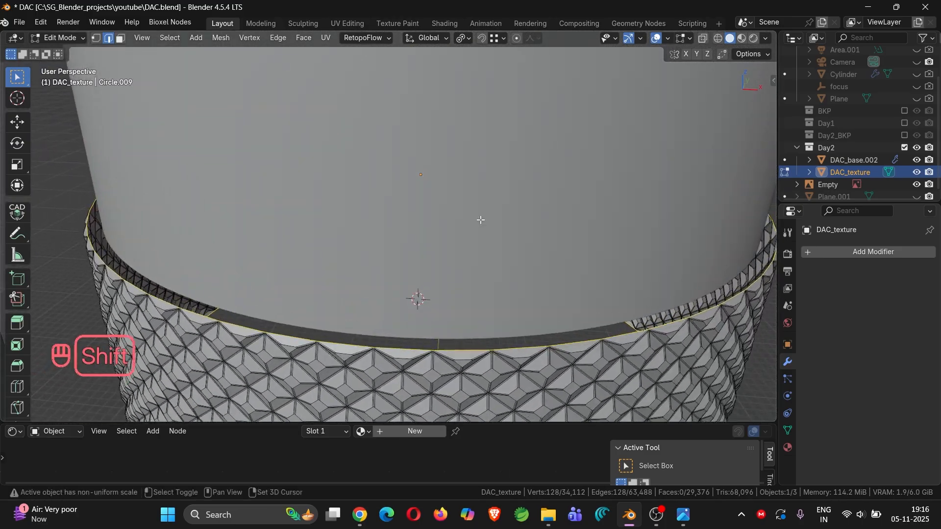
- Extrude both rim loops and scale them inward to about 0.959 to close the gap against the base body
{"action": "key", "text": "e"}
{"action": "key", "text": "s"}
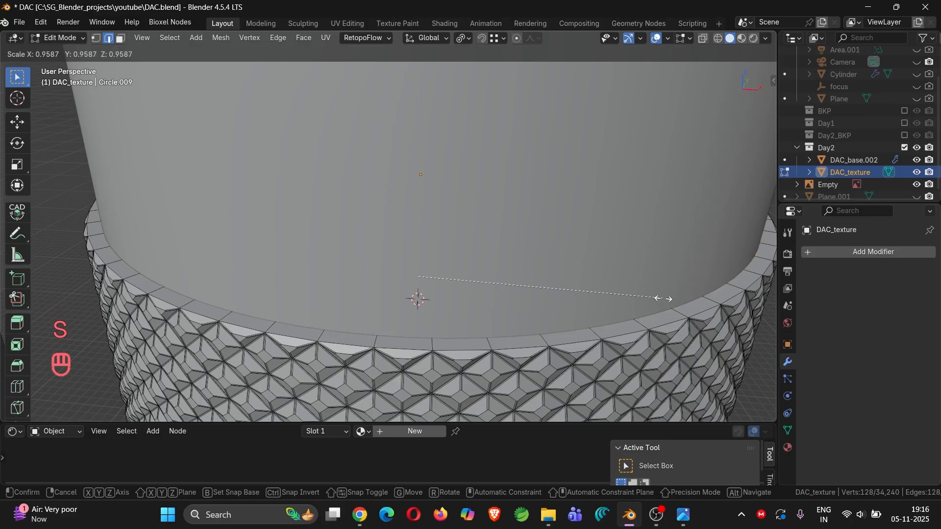
{"action": "left_click", "coordinate": [664, 298]}
{"action": "scroll", "coordinate": [609, 275], "scroll_direction": "down", "scroll_amount": 3}
{"action": "scroll", "coordinate": [516, 290], "scroll_direction": "up", "scroll_amount": 1}
{"action": "scroll", "coordinate": [516, 290], "scroll_direction": "up", "scroll_amount": 2}
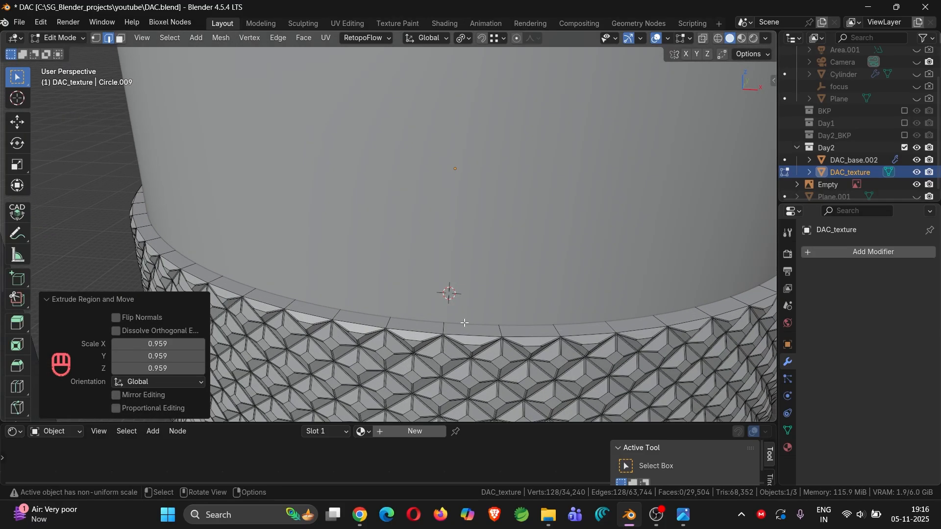
- Add one loop cut to the band's upper inner rim, slid to a factor of about -0.231
{"action": "key", "text": "ctrl+r"}
{"action": "left_click", "coordinate": [446, 327]}
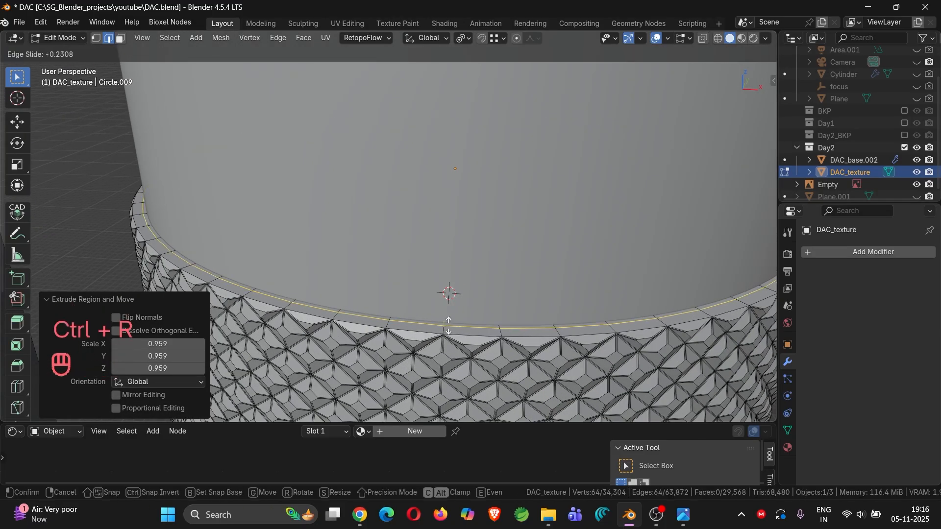
{"action": "left_click", "coordinate": [449, 325]}
{"action": "scroll", "coordinate": [449, 326], "scroll_direction": "down", "scroll_amount": 3}
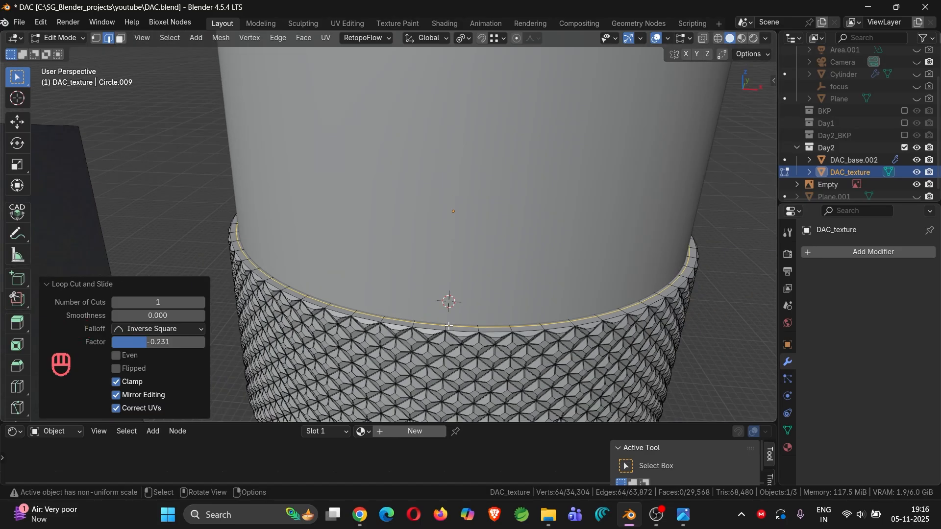
- Extrude the bottom edge loop of DAC_base.002 about 2.27 m down along Z through the knurled band
{"action": "key", "text": "Tab"}
{"action": "scroll", "coordinate": [449, 326], "scroll_direction": "down", "scroll_amount": 3}
{"action": "middle_click_drag", "start_coordinate": [448, 326], "coordinate": [489, 283]}
{"action": "left_click", "coordinate": [499, 224]}
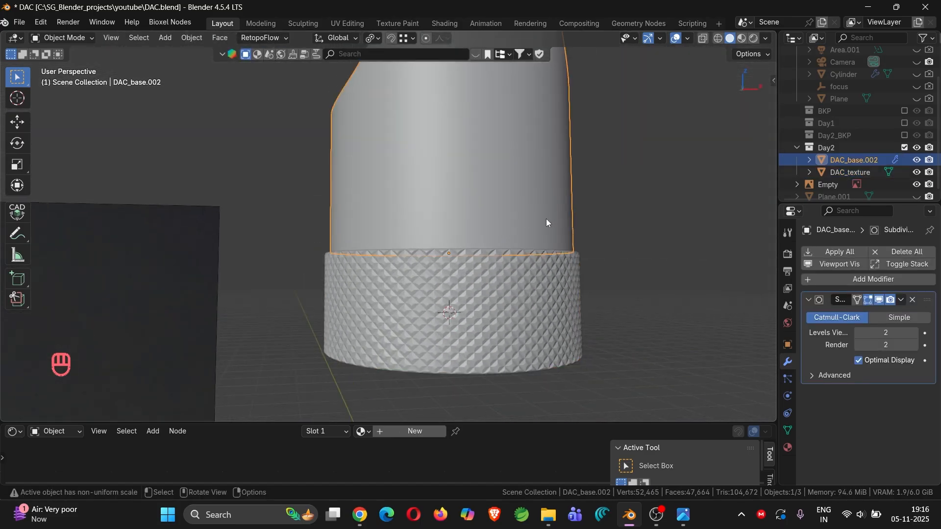
{"action": "scroll", "coordinate": [546, 221], "scroll_direction": "down", "scroll_amount": 3}
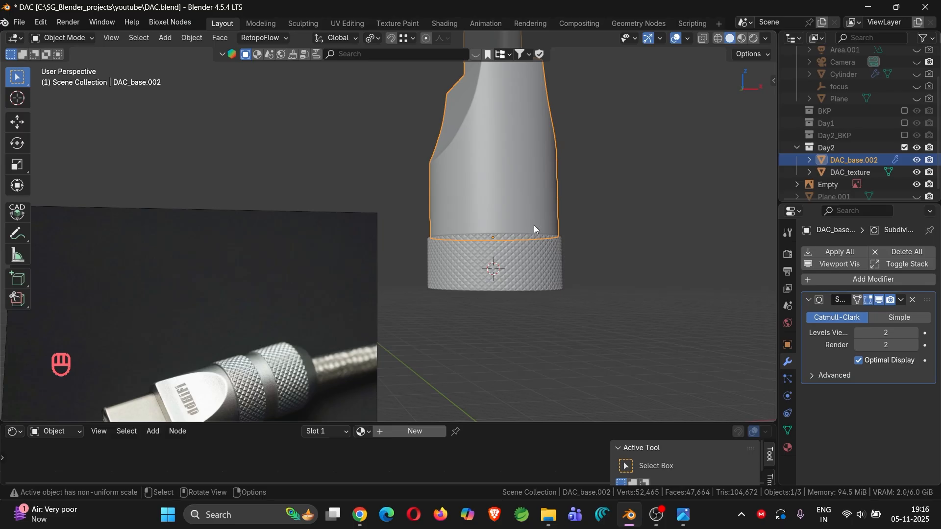
{"action": "key", "text": "Tab"}
{"action": "key", "text": "alt+z"}
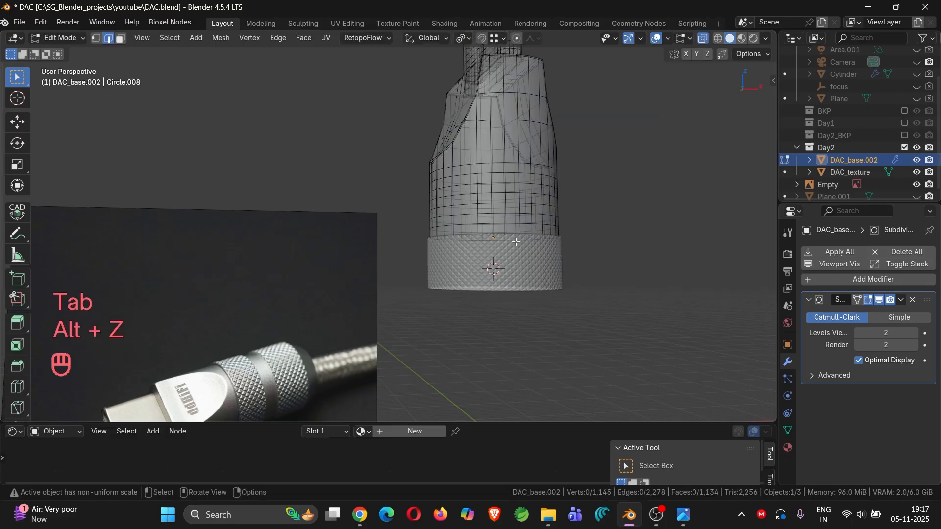
{"action": "left_click", "coordinate": [514, 240], "text": "alt"}
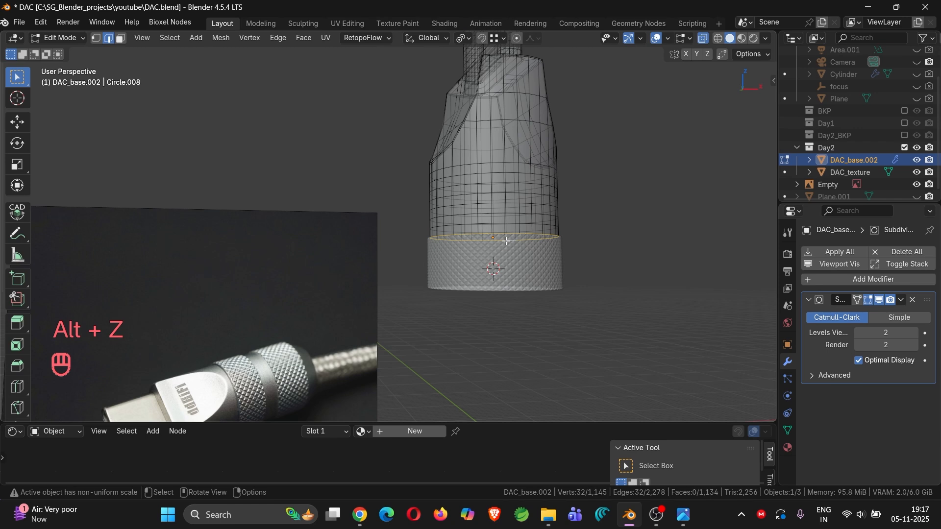
{"action": "key", "text": "e"}
{"action": "key", "text": "z"}
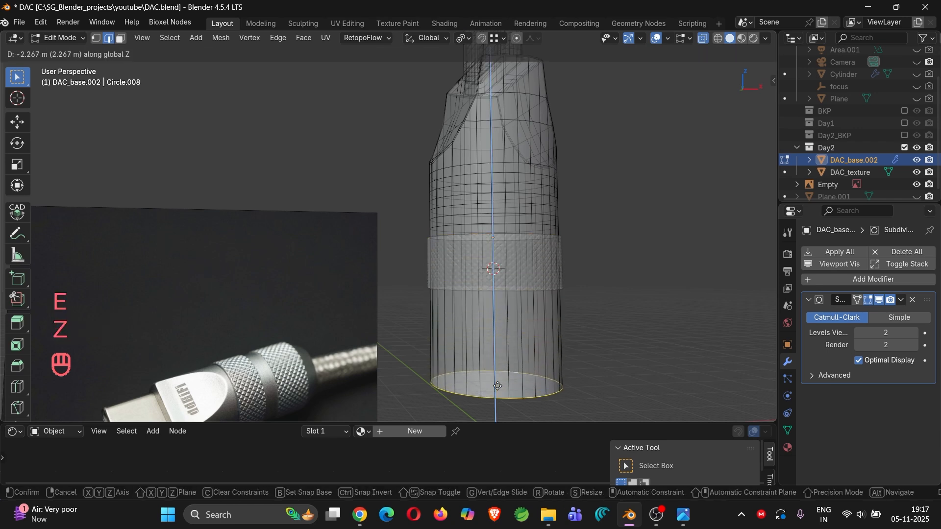
{"action": "left_click", "coordinate": [497, 387]}
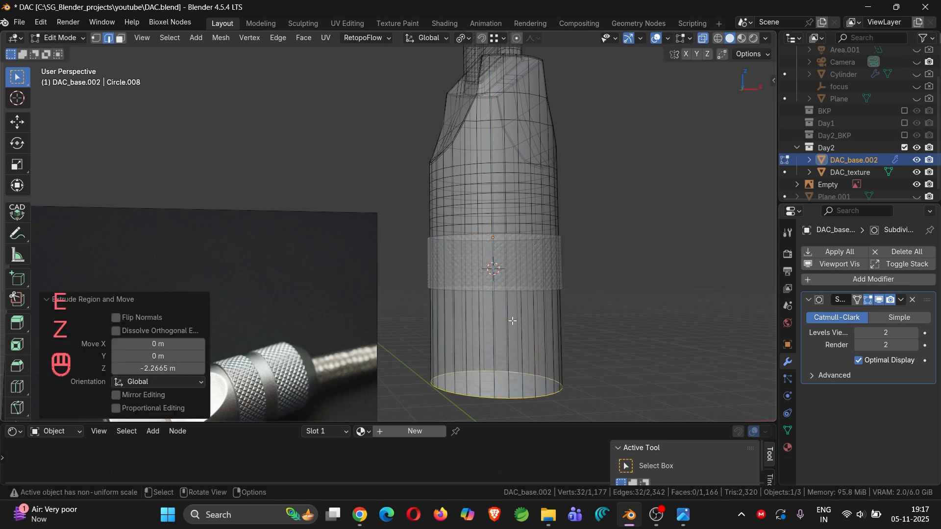
- Make a linked duplicate of the DAC_texture band and place it about 1.2 m lower along Z on the extended body
{"action": "key", "text": "Tab"}
{"action": "left_click", "coordinate": [511, 269]}
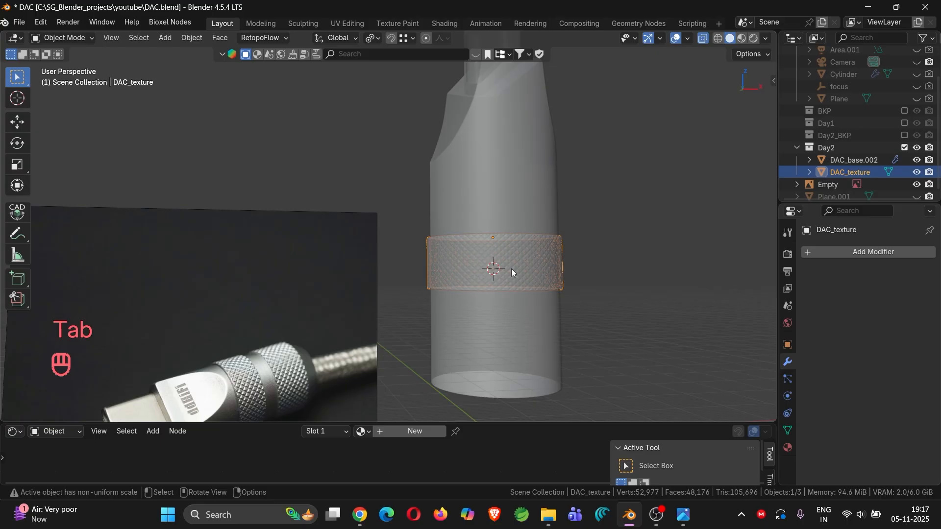
{"action": "key", "text": "alt+d"}
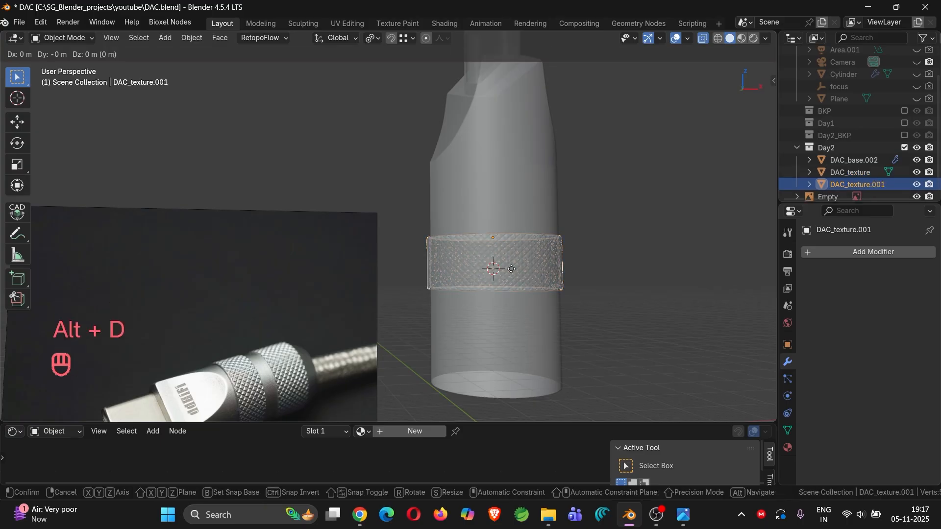
{"action": "key", "text": "z"}
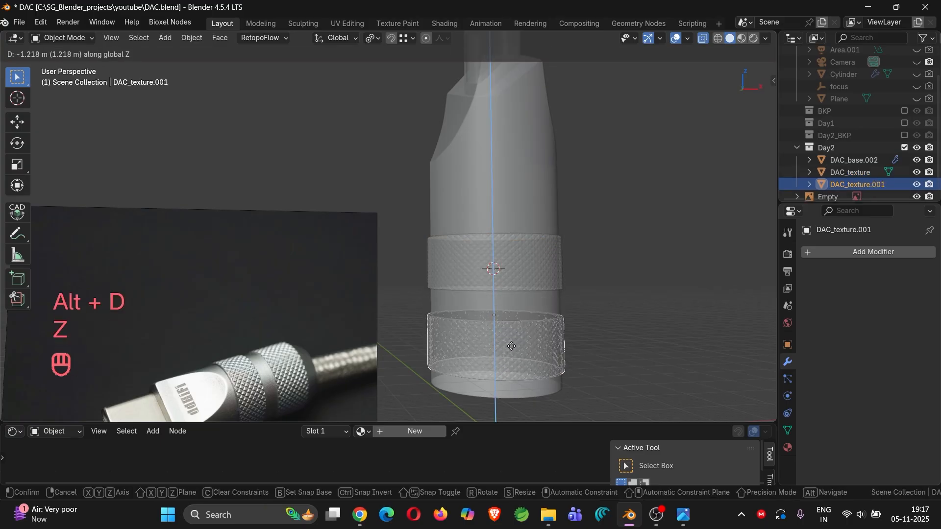
{"action": "left_click", "coordinate": [512, 350]}
{"action": "key", "text": "Tab"}
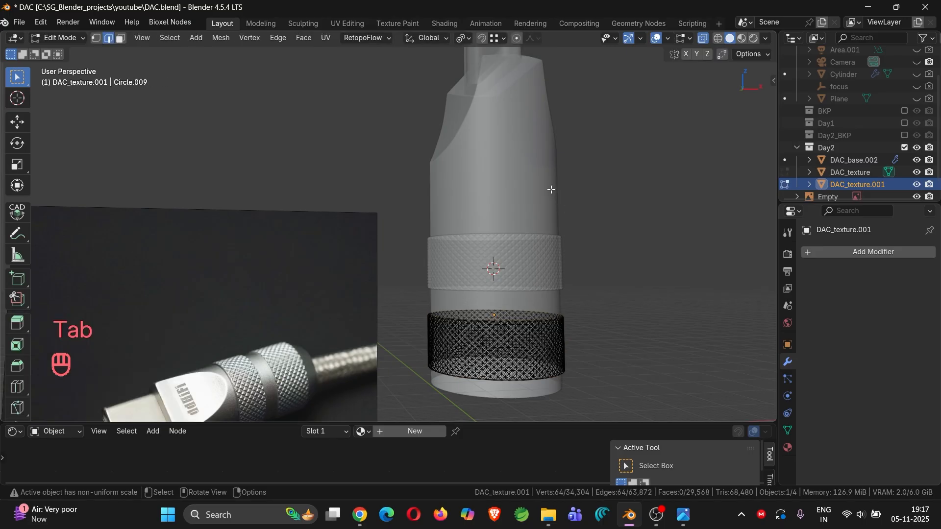
{"action": "key", "text": "Tab"}
- Turn off X-ray and compare both knurled bands and the open lower end with the reference image from several angles
{"action": "left_click", "coordinate": [551, 189]}
{"action": "middle_click_drag", "start_coordinate": [535, 193], "coordinate": [405, 196]}
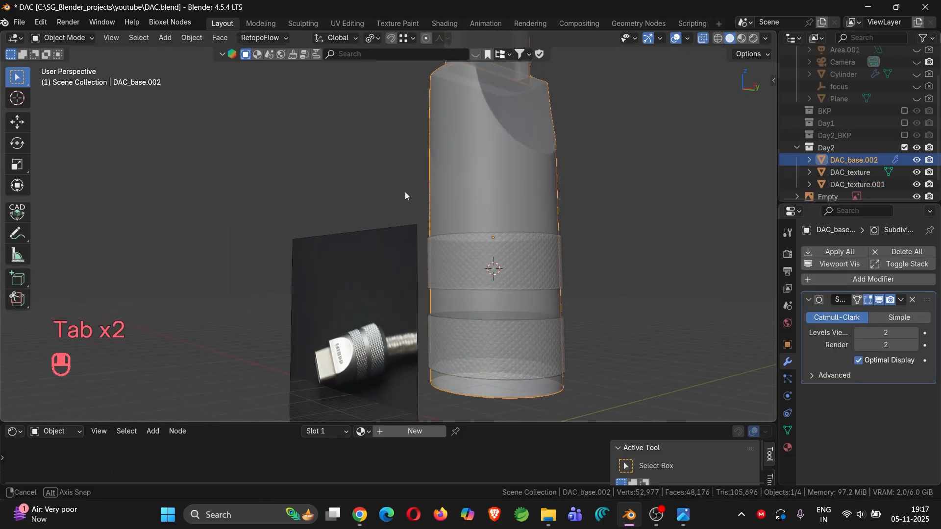
{"action": "key", "text": "alt+z"}
{"action": "middle_click_drag", "start_coordinate": [464, 206], "coordinate": [549, 234]}
{"action": "scroll", "coordinate": [511, 219], "scroll_direction": "up", "scroll_amount": 6}
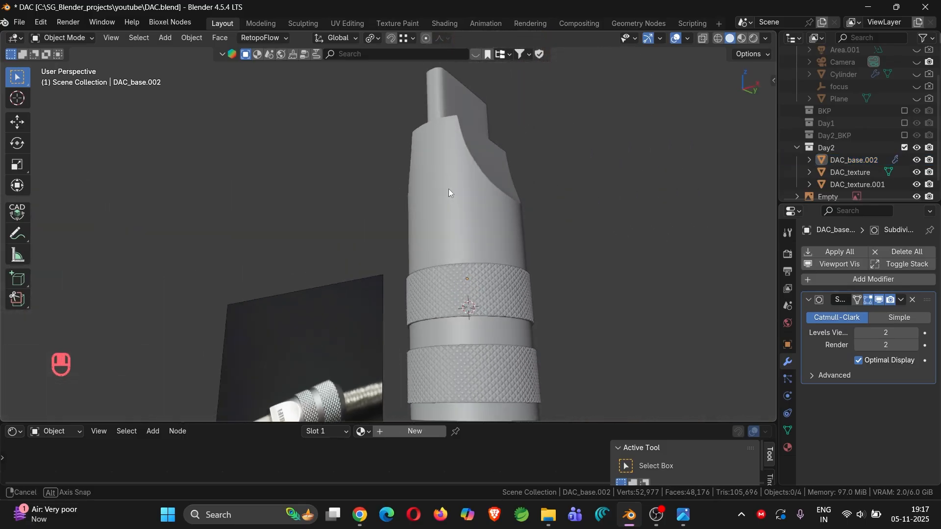
{"action": "middle_click_drag", "start_coordinate": [471, 360], "coordinate": [492, 204], "text": "shift"}
{"action": "scroll", "coordinate": [492, 200], "scroll_direction": "down", "scroll_amount": 8}
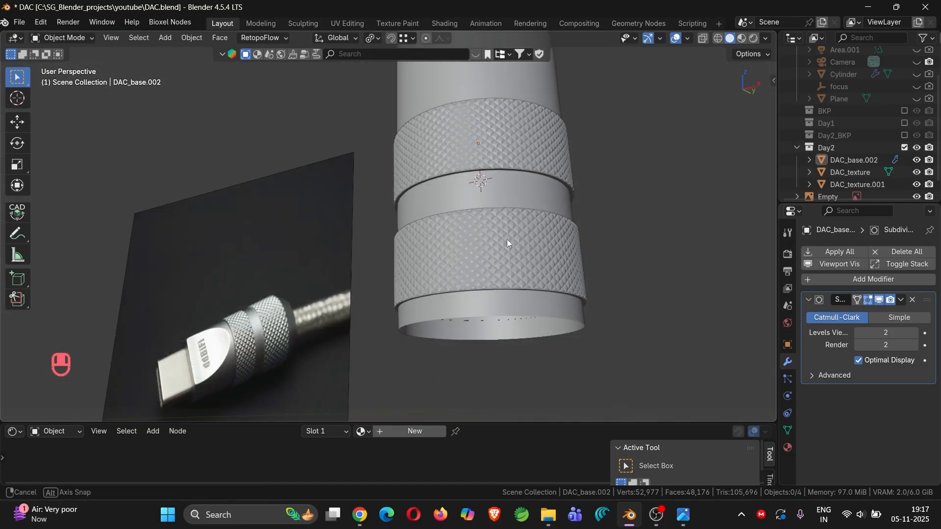
{"action": "middle_click_drag", "start_coordinate": [510, 236], "coordinate": [510, 254], "text": "shift"}
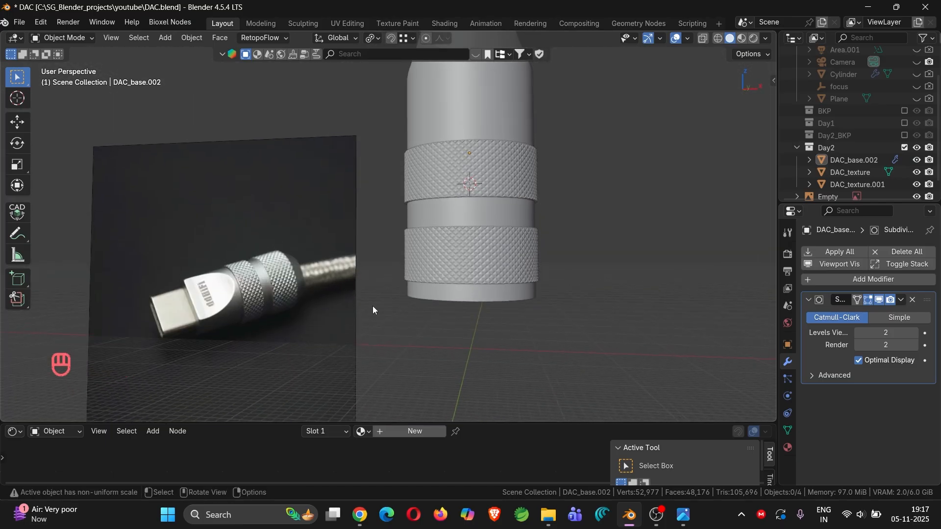
- Extrude the base body's bottom edge loop about 0.613 m down along Z and scale it to 0.538 to form a taper
{"action": "key", "text": "Tab"}
{"action": "left_click", "coordinate": [478, 297], "text": "alt"}
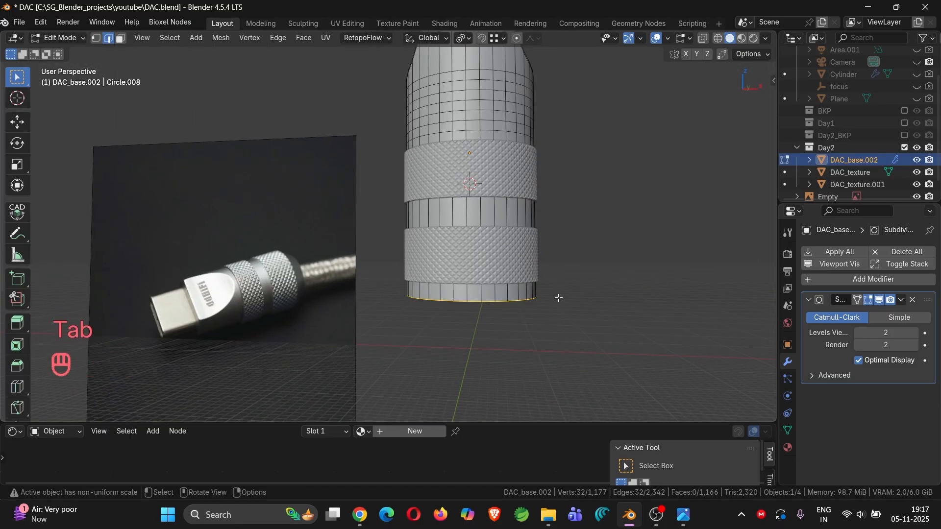
{"action": "key", "text": "e"}
{"action": "key", "text": "z"}
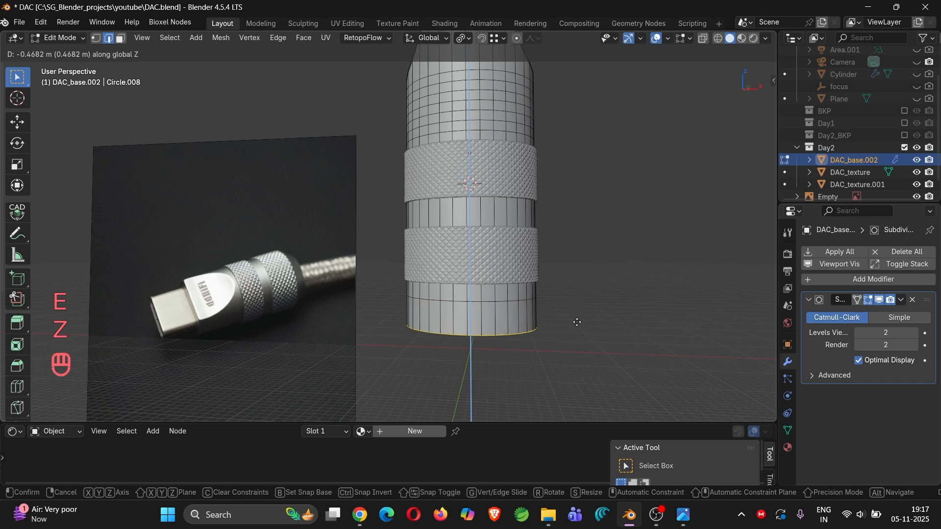
{"action": "left_click", "coordinate": [589, 330]}
{"action": "key", "text": "s"}
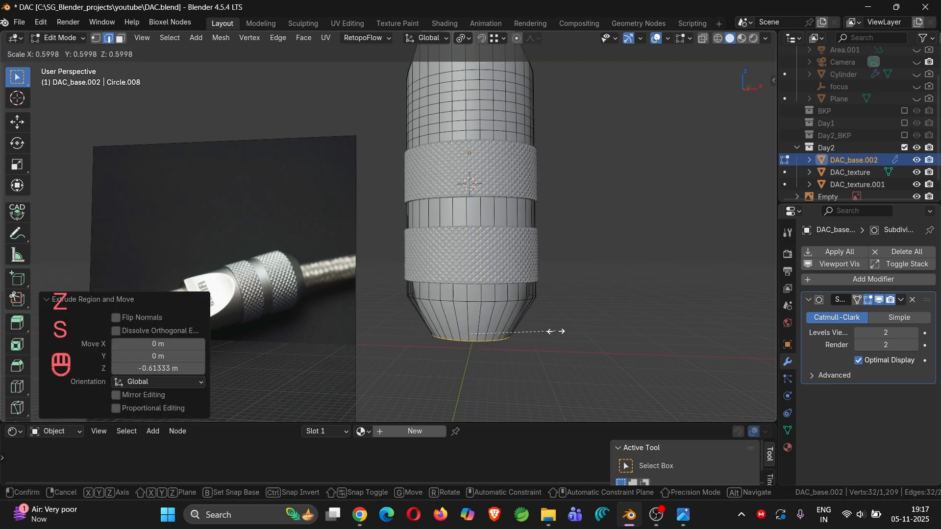
{"action": "left_click", "coordinate": [541, 330]}
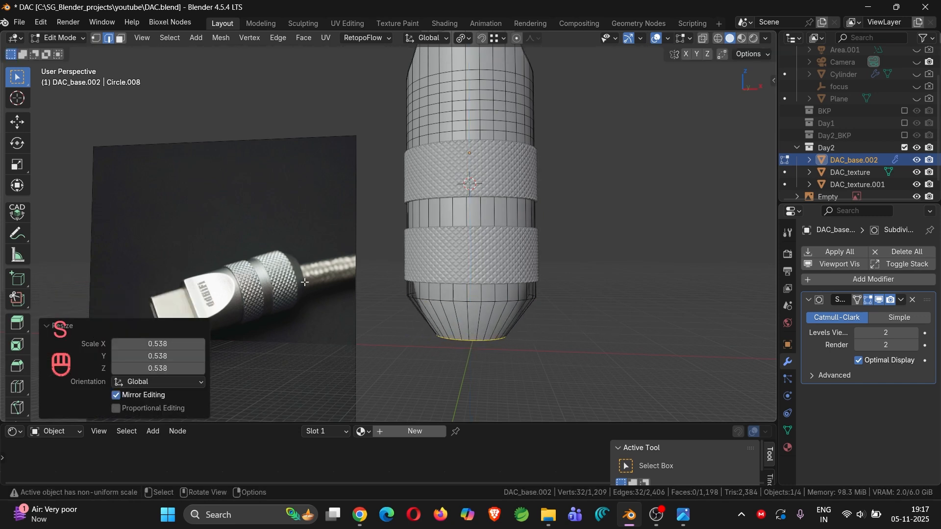
- Bevel the edge loop where the taper meets the straight lower body of DAC_base.002
{"action": "left_click", "coordinate": [460, 298], "text": "alt"}
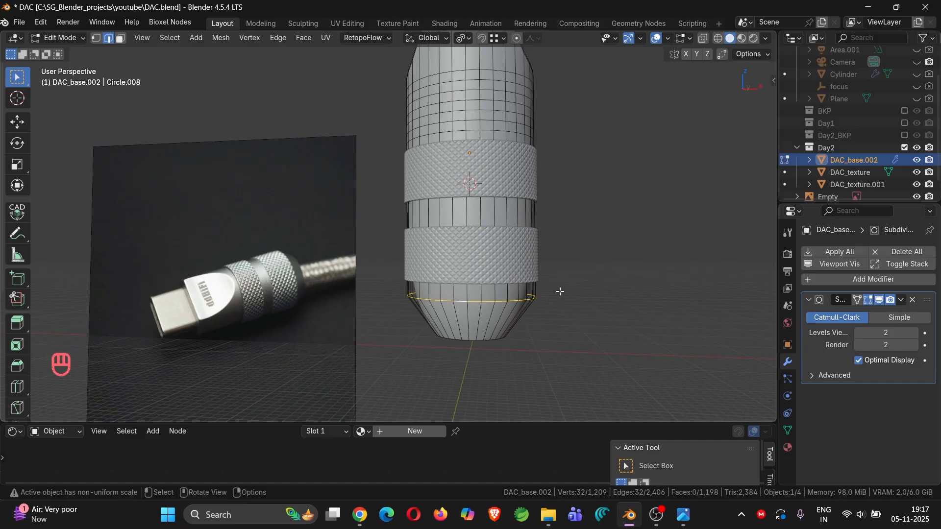
{"action": "key", "text": "ctrl+b"}
{"action": "left_click", "coordinate": [616, 292]}
{"action": "key", "text": "Tab"}
{"action": "scroll", "coordinate": [609, 296], "scroll_direction": "down", "scroll_amount": 4}
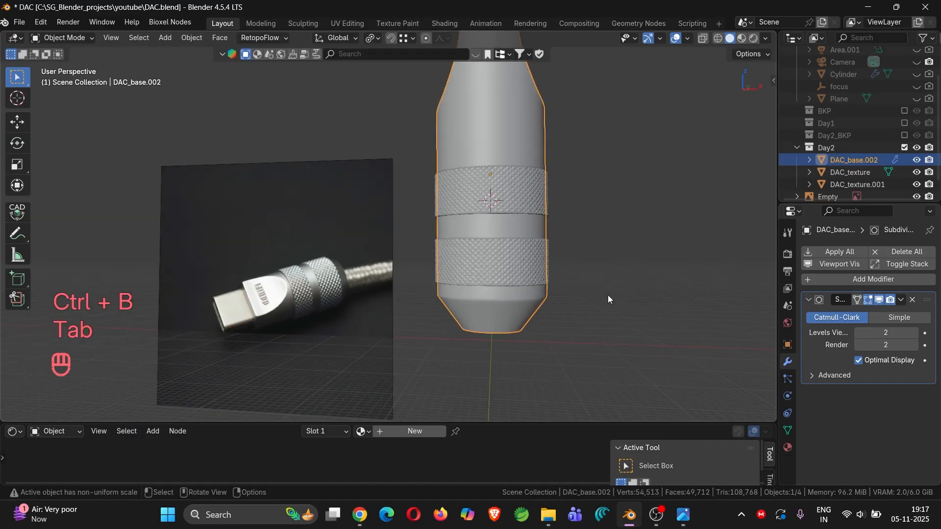
- Assign the existing Material.006 to DAC_base.002 and show the viewport in material preview shading
{"action": "middle_click_drag", "start_coordinate": [568, 256], "coordinate": [472, 249]}
{"action": "scroll", "coordinate": [538, 205], "scroll_direction": "up", "scroll_amount": 4}
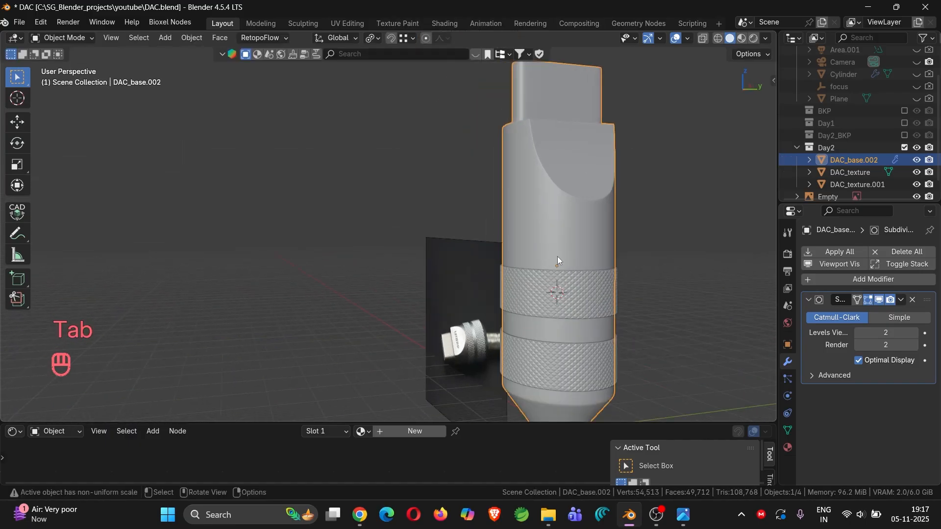
{"action": "middle_click_drag", "start_coordinate": [557, 256], "coordinate": [431, 248], "text": "shift"}
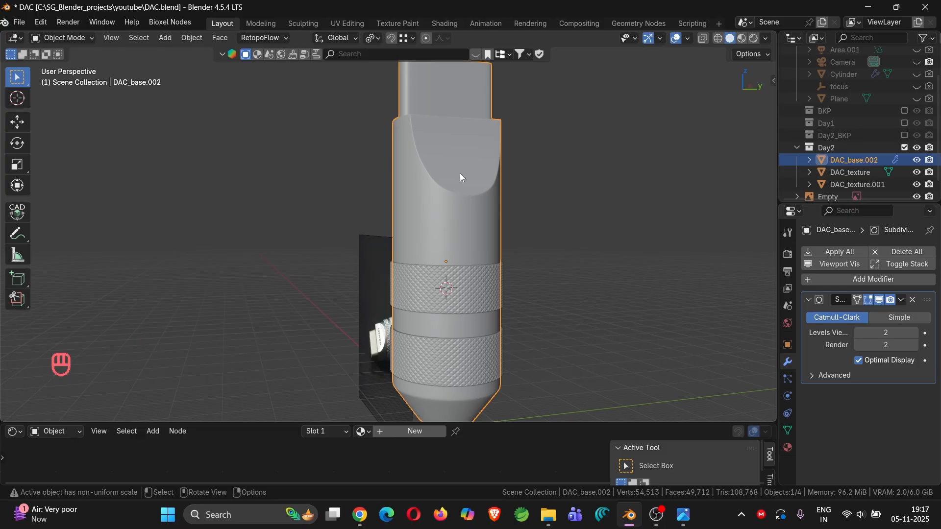
{"action": "middle_click_drag", "start_coordinate": [435, 112], "coordinate": [518, 248]}
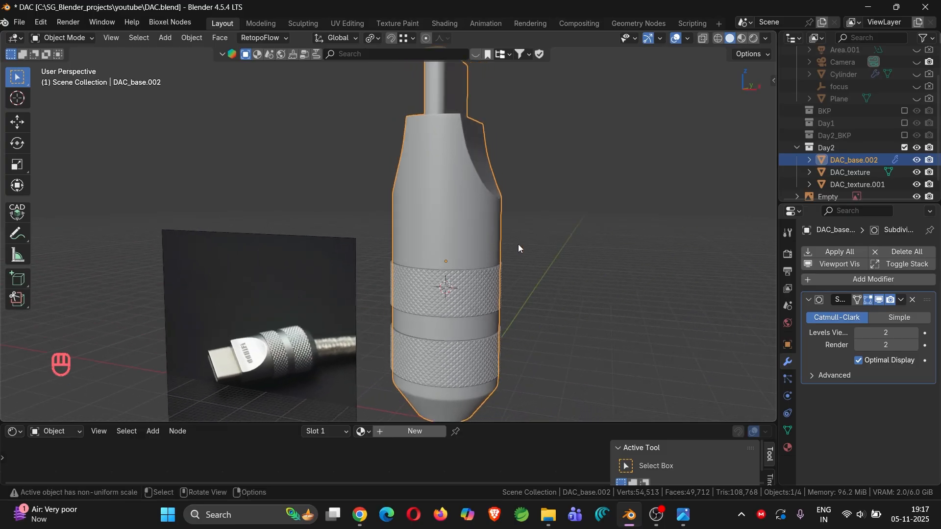
{"action": "left_click", "coordinate": [363, 432]}
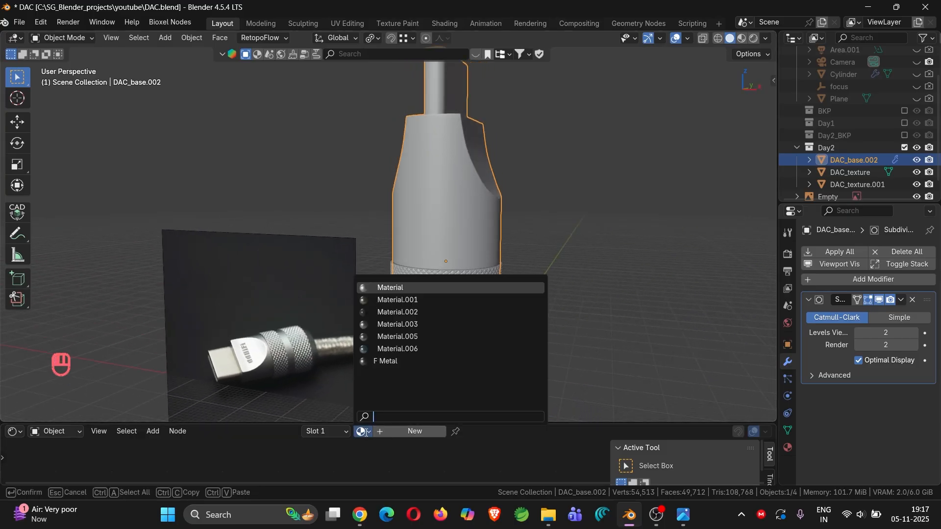
{"action": "left_click", "coordinate": [398, 349]}
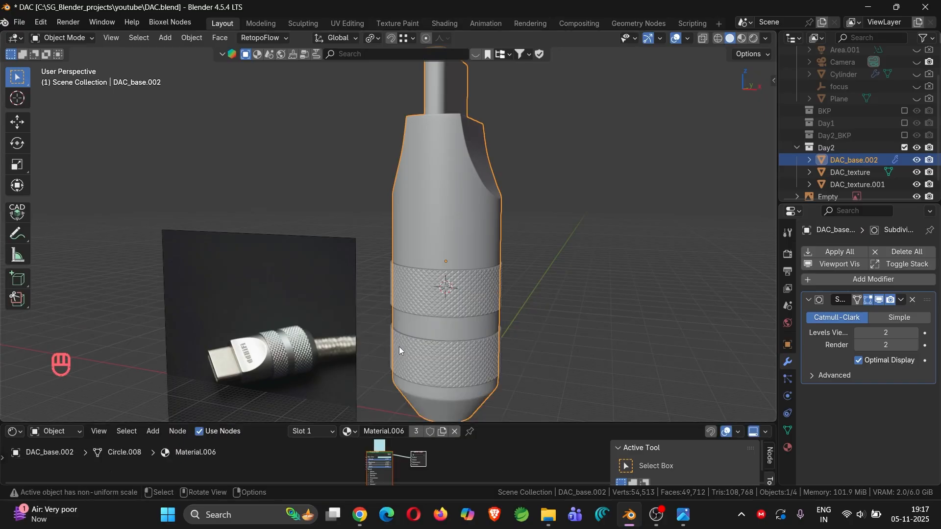
{"action": "left_click", "coordinate": [743, 39]}
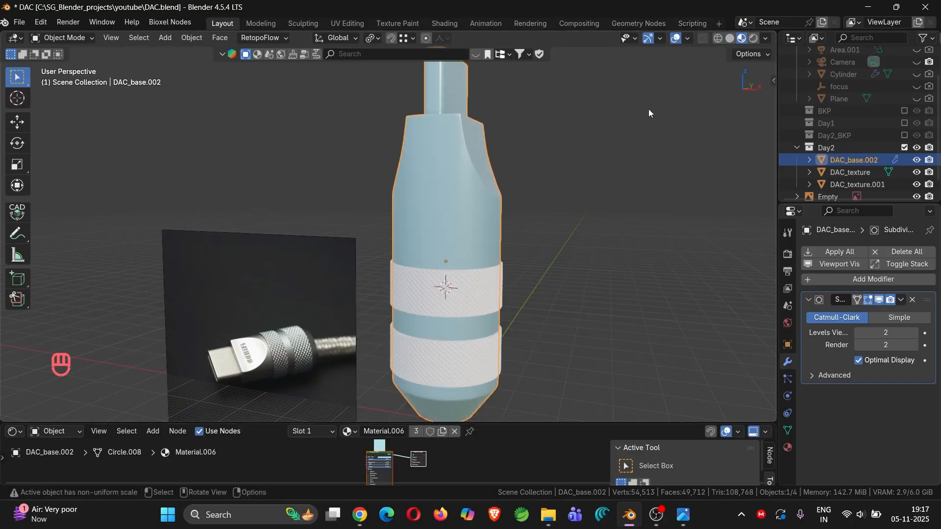
- Assign the existing material named Material to the DAC_texture band and its linked duplicate
{"action": "left_click", "coordinate": [460, 284]}
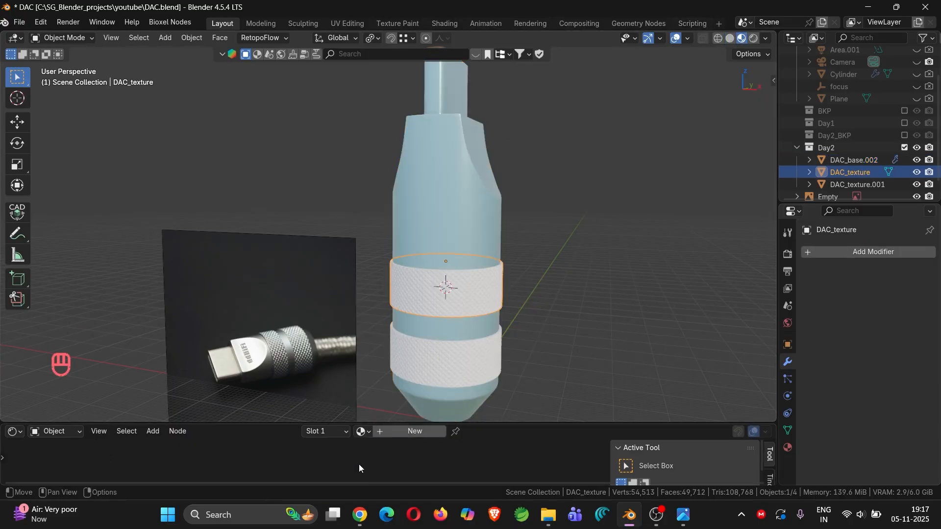
{"action": "left_click", "coordinate": [363, 431]}
{"action": "left_click", "coordinate": [392, 287]}
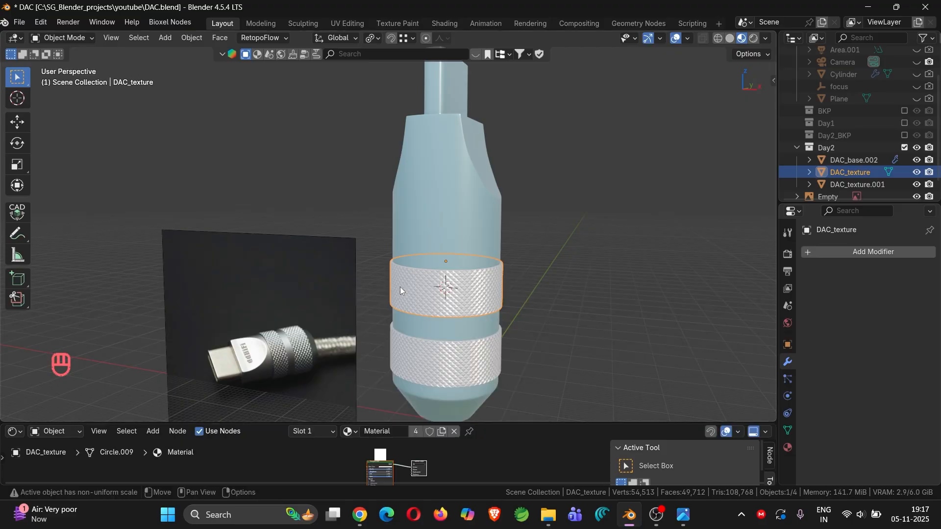
{"action": "middle_click_drag", "start_coordinate": [400, 287], "coordinate": [471, 235]}
- Open DAC_base.002 for vertex editing in the right orthographic view
{"action": "left_click", "coordinate": [448, 98]}
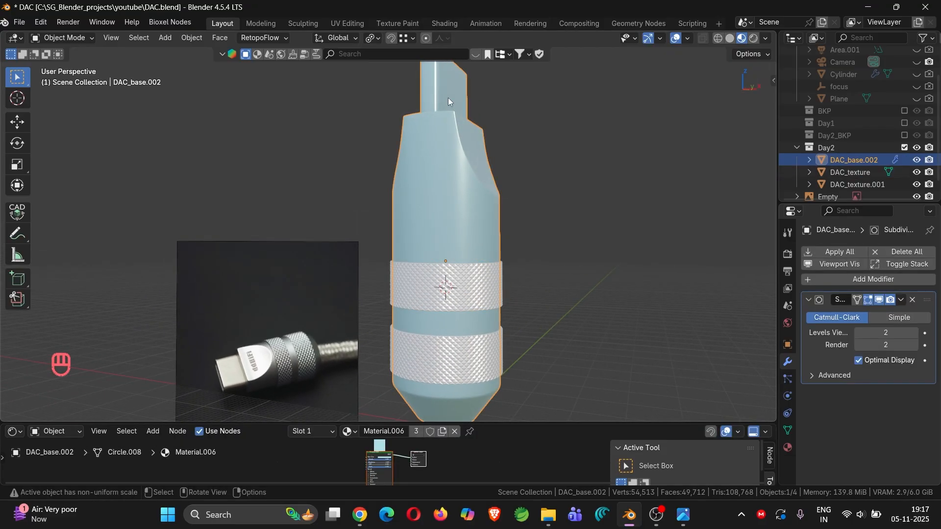
{"action": "middle_click_drag", "start_coordinate": [466, 158], "coordinate": [442, 289], "text": "shift"}
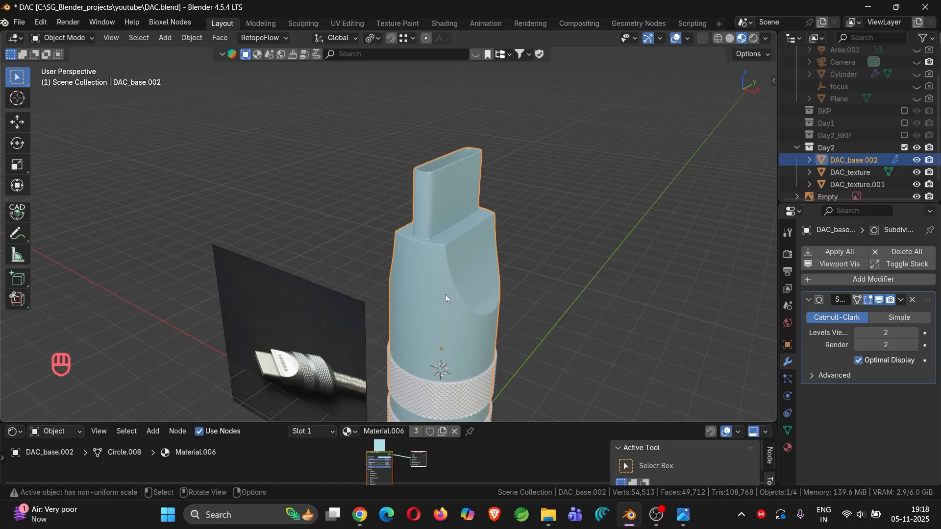
{"action": "key", "text": "Tab"}
{"action": "key", "text": "a"}
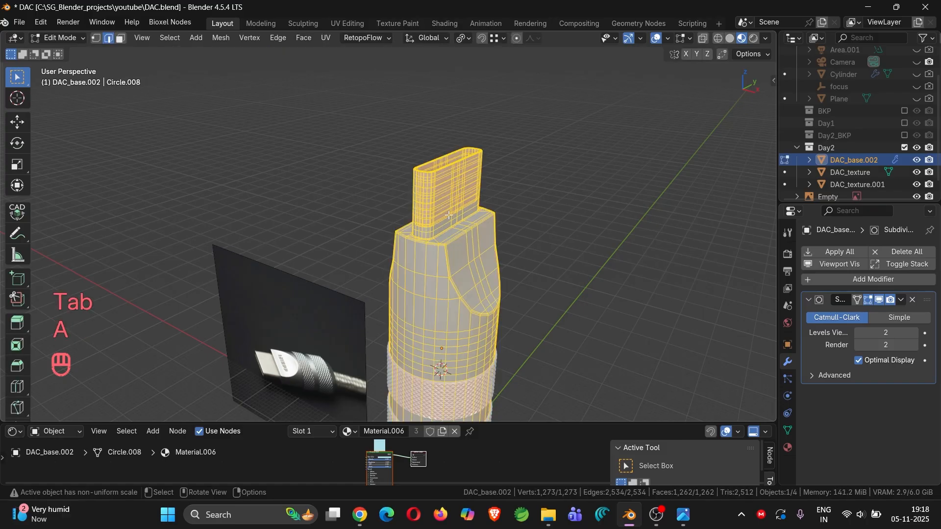
{"action": "key", "text": "KP_1"}
{"action": "key", "text": "KP_3"}
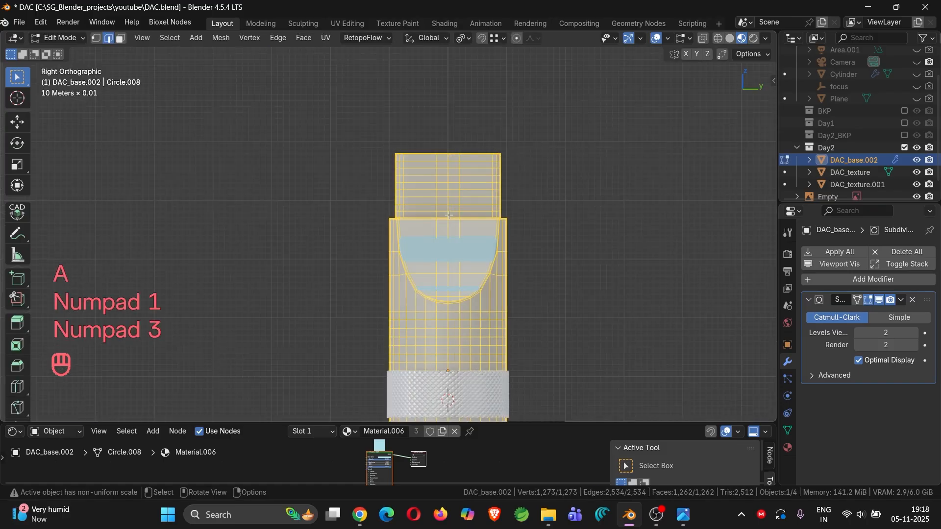
{"action": "key", "text": "1"}
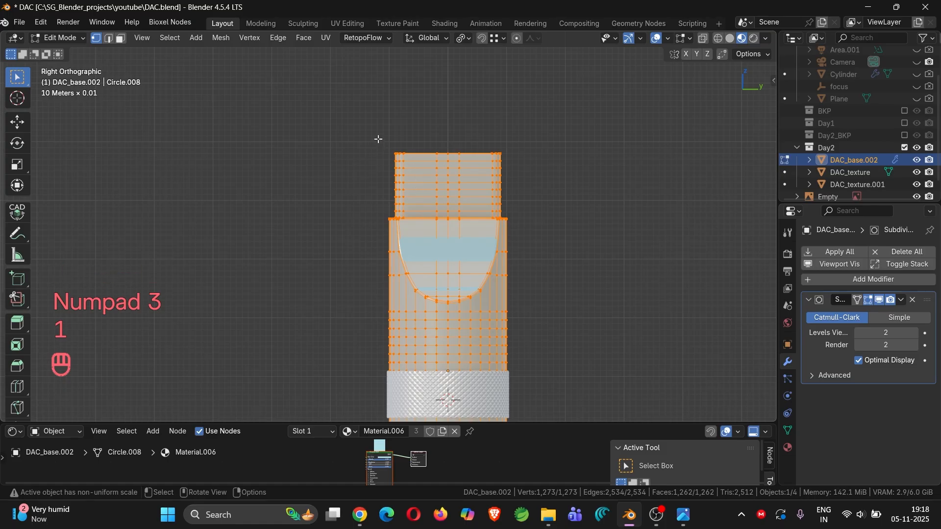
- Clear the selection, enable X-ray, box-select the connector plug's vertices and grow the selection down to where it meets the body
{"action": "scroll", "coordinate": [380, 136], "scroll_direction": "up", "scroll_amount": 4}
{"action": "key", "text": "alt+a"}
{"action": "key", "text": "alt+z"}
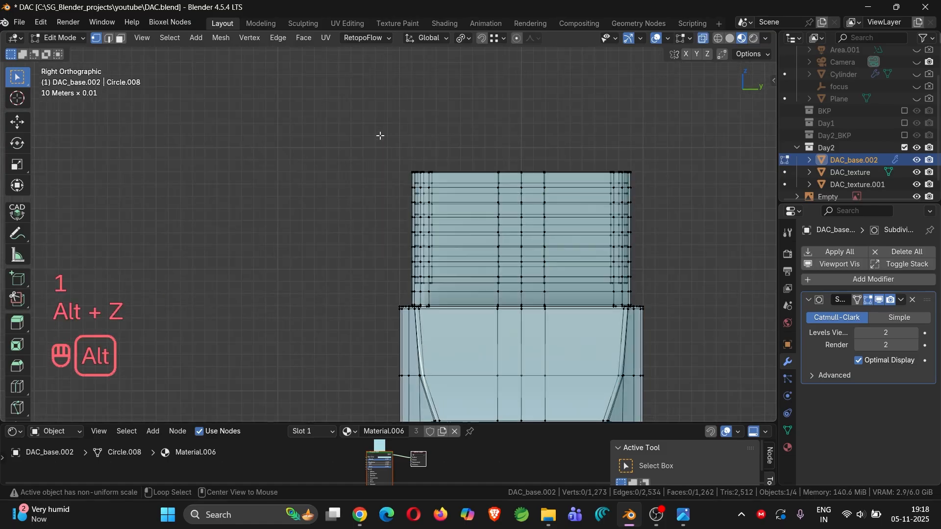
{"action": "middle_click_drag", "start_coordinate": [380, 135], "coordinate": [299, 103], "text": "shift"}
{"action": "left_click_drag", "start_coordinate": [299, 104], "coordinate": [651, 268]}
{"action": "middle_click_drag", "start_coordinate": [616, 243], "coordinate": [599, 207]}
{"action": "key", "text": "ctrl+KP_Add"}
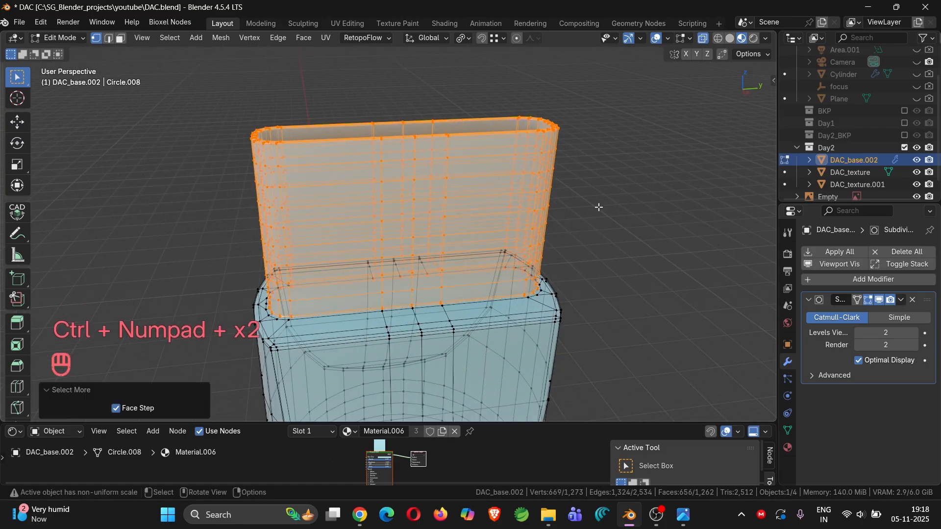
- Add a second material slot to DAC_base.002, put the existing material named Material in it and assign it to the selected plug faces
{"action": "left_click", "coordinate": [788, 448]}
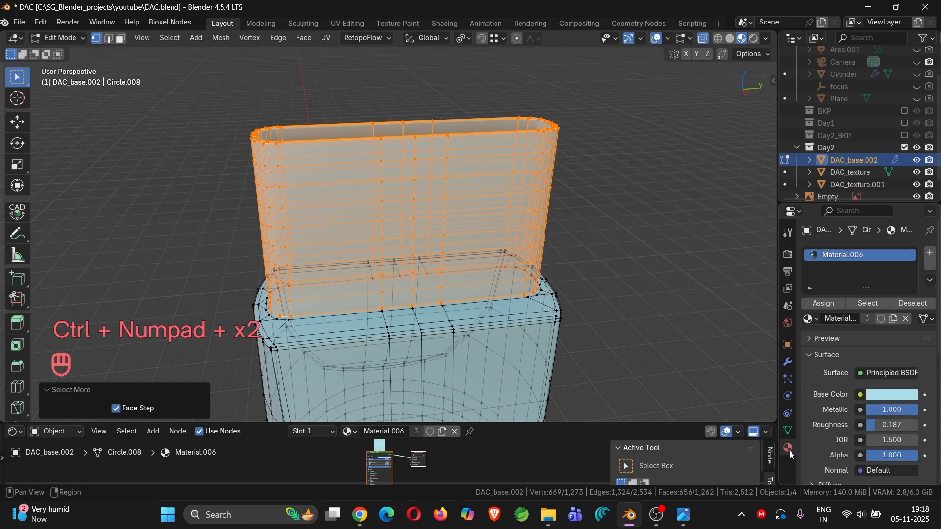
{"action": "left_click", "coordinate": [930, 252]}
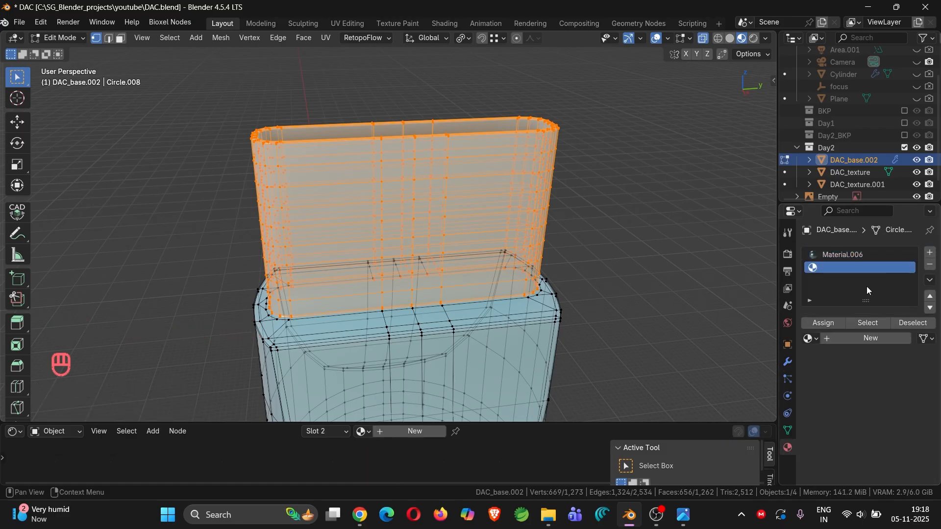
{"action": "left_click", "coordinate": [809, 338]}
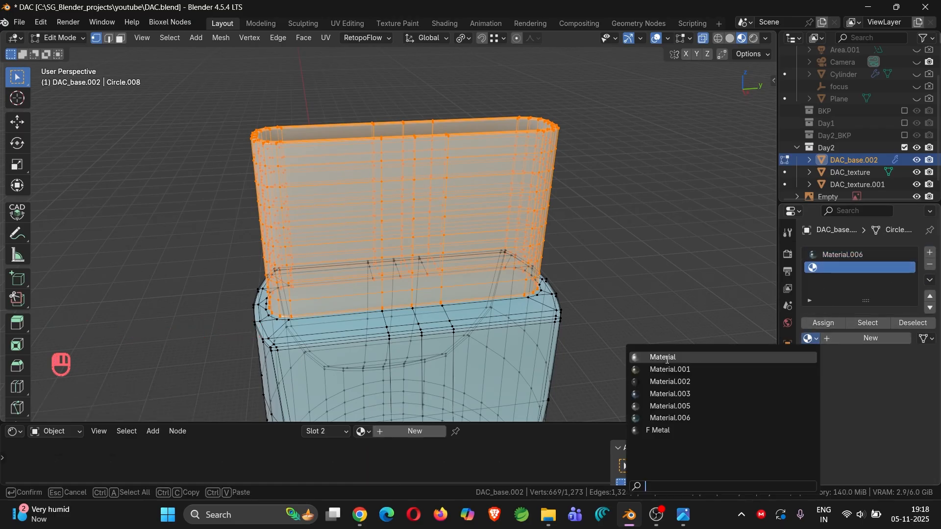
{"action": "left_click", "coordinate": [667, 357]}
{"action": "left_click", "coordinate": [827, 326]}
{"action": "key", "text": "Tab"}
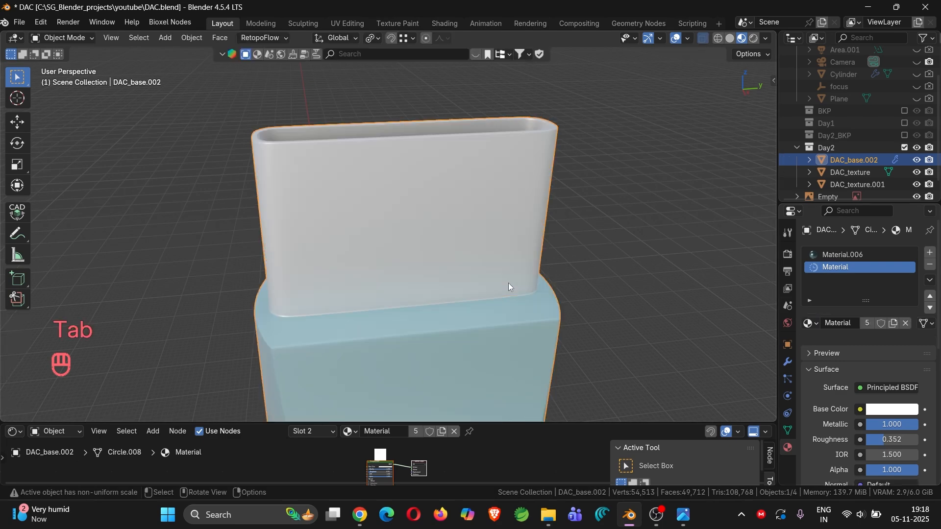
- Replace the connector plug's material in the second slot of DAC_base.002 with the existing Material.001
{"action": "middle_click_drag", "start_coordinate": [507, 283], "coordinate": [412, 339]}
{"action": "left_click", "coordinate": [412, 339]}
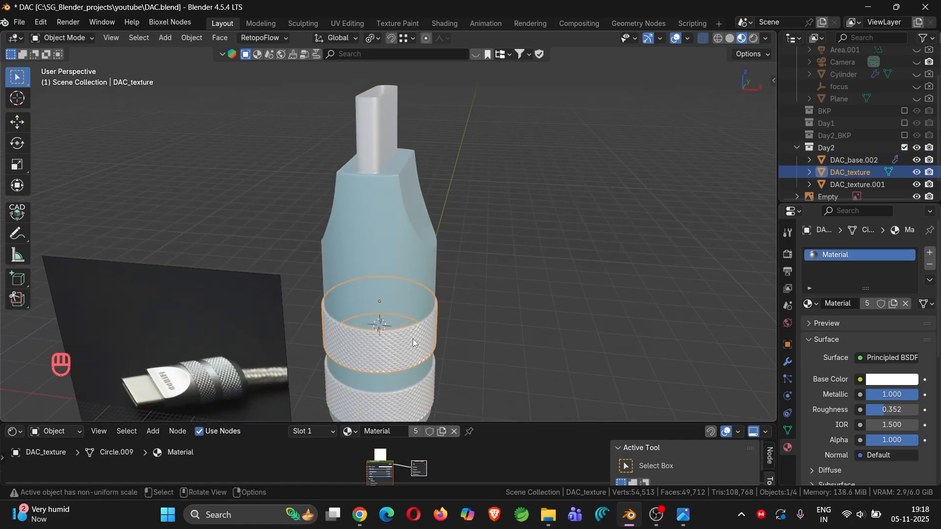
{"action": "left_click", "coordinate": [381, 151]}
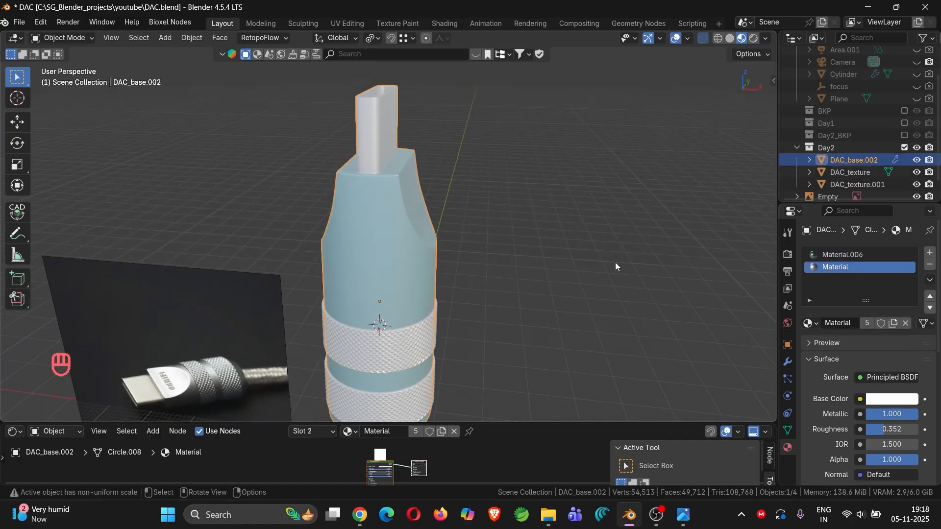
{"action": "left_click", "coordinate": [809, 323]}
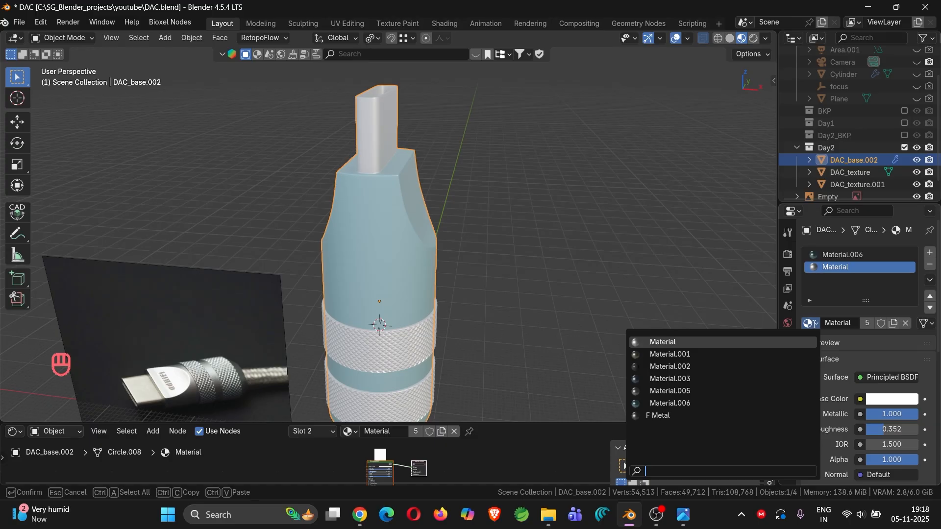
{"action": "left_click", "coordinate": [683, 353]}
{"action": "middle_click_drag", "start_coordinate": [683, 352], "coordinate": [380, 225]}
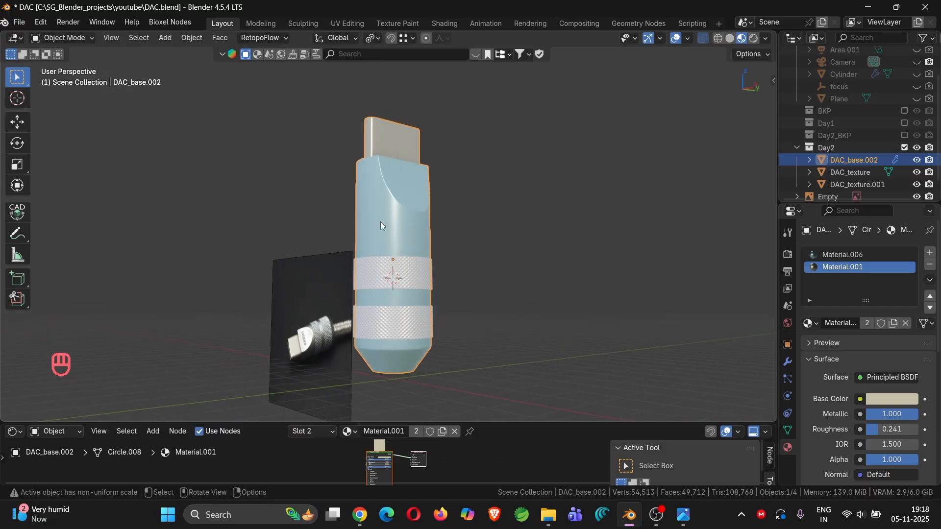
- Enlarge the shader editor, open Material.006 of DAC_base.002 and lower its roughness to 0.122
{"action": "left_click_drag", "start_coordinate": [457, 422], "coordinate": [471, 282]}
{"action": "left_click", "coordinate": [831, 255]}
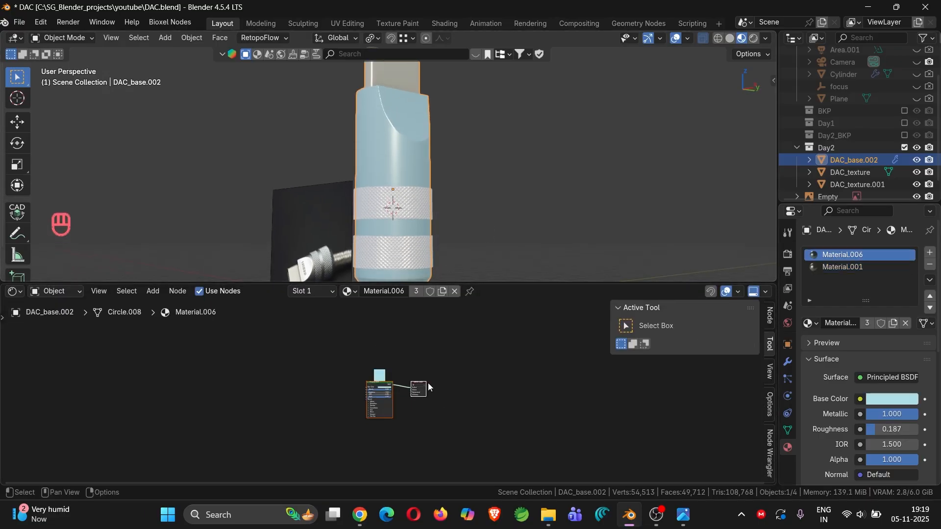
{"action": "scroll", "coordinate": [343, 407], "scroll_direction": "up", "scroll_amount": 7}
{"action": "scroll", "coordinate": [383, 396], "scroll_direction": "up", "scroll_amount": 2}
{"action": "left_click_drag", "start_coordinate": [370, 348], "coordinate": [357, 348]}
{"action": "scroll", "coordinate": [471, 212], "scroll_direction": "up", "scroll_amount": 4}
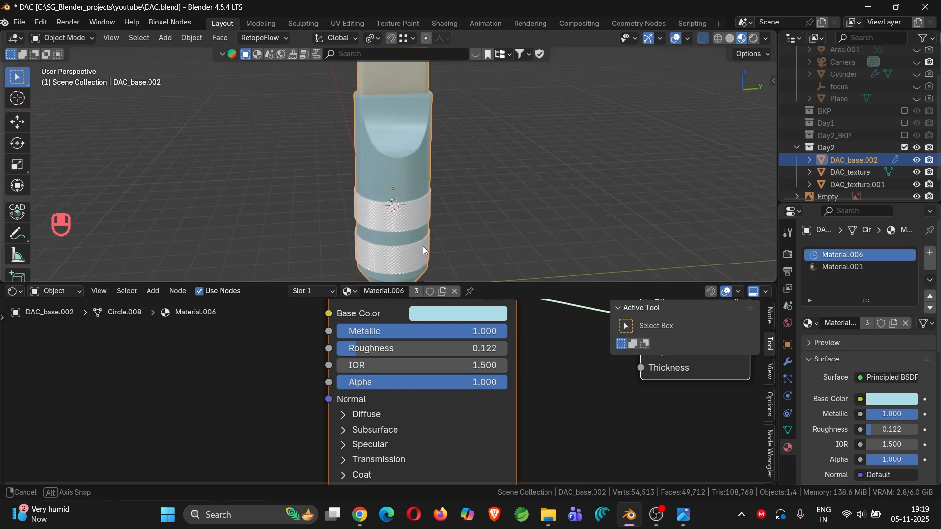
{"action": "middle_click_drag", "start_coordinate": [471, 211], "coordinate": [385, 251]}
- Set the base colour of the knurled bands' shared material to light peach, #FFD1BFFF, and clear the selection
{"action": "left_click", "coordinate": [469, 219]}
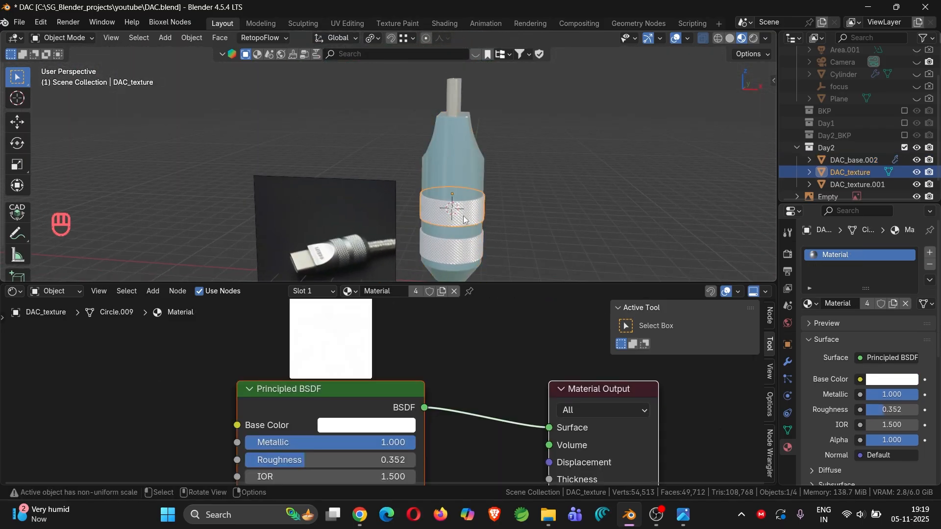
{"action": "middle_click_drag", "start_coordinate": [433, 389], "coordinate": [447, 352]}
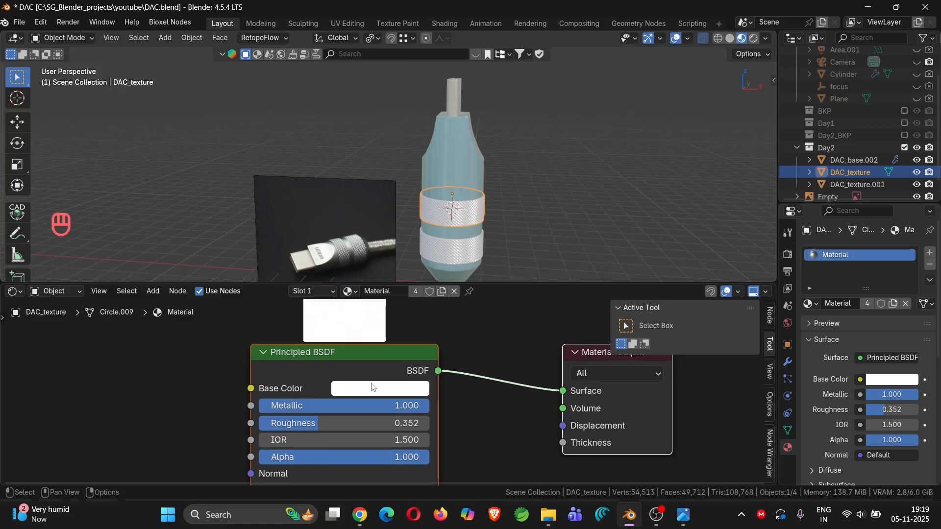
{"action": "left_click", "coordinate": [374, 388]}
{"action": "left_click", "coordinate": [404, 232]}
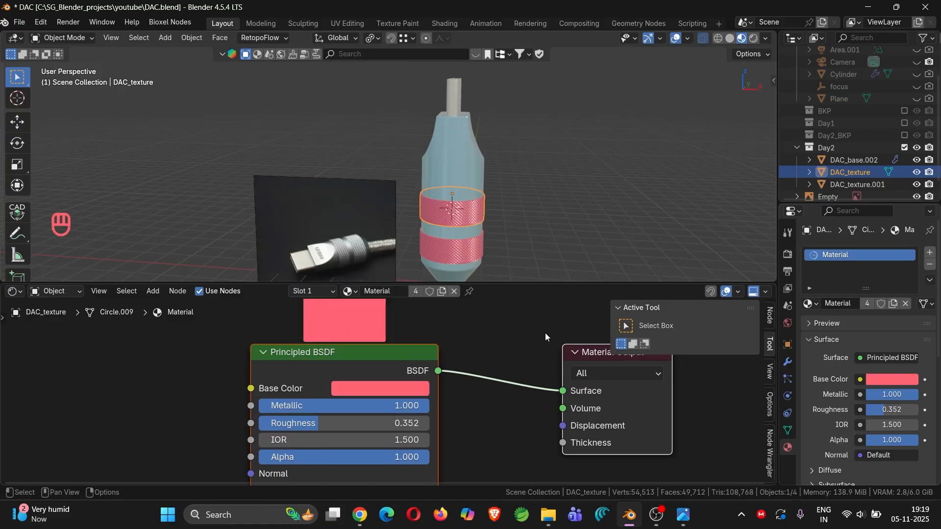
{"action": "left_click", "coordinate": [372, 388]}
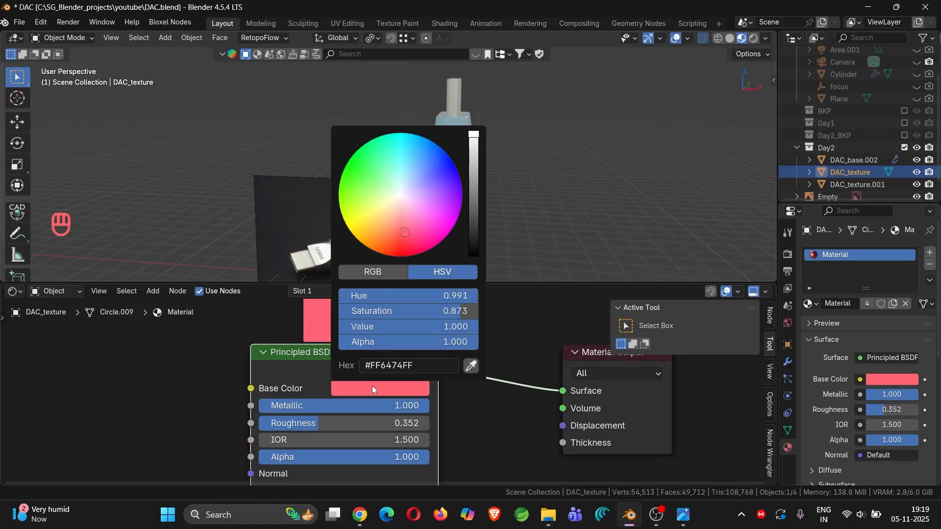
{"action": "left_click", "coordinate": [396, 209]}
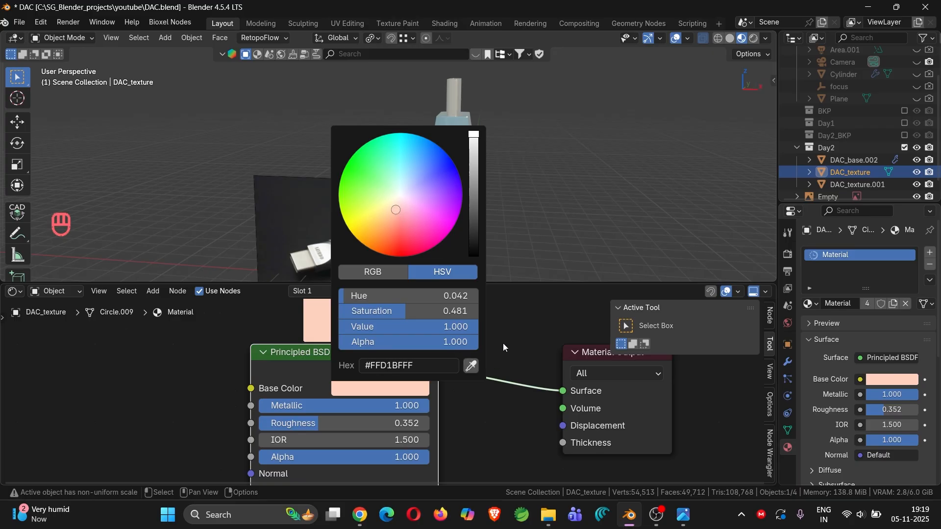
{"action": "middle_click_drag", "start_coordinate": [554, 215], "coordinate": [599, 191]}
{"action": "left_click", "coordinate": [504, 179]}
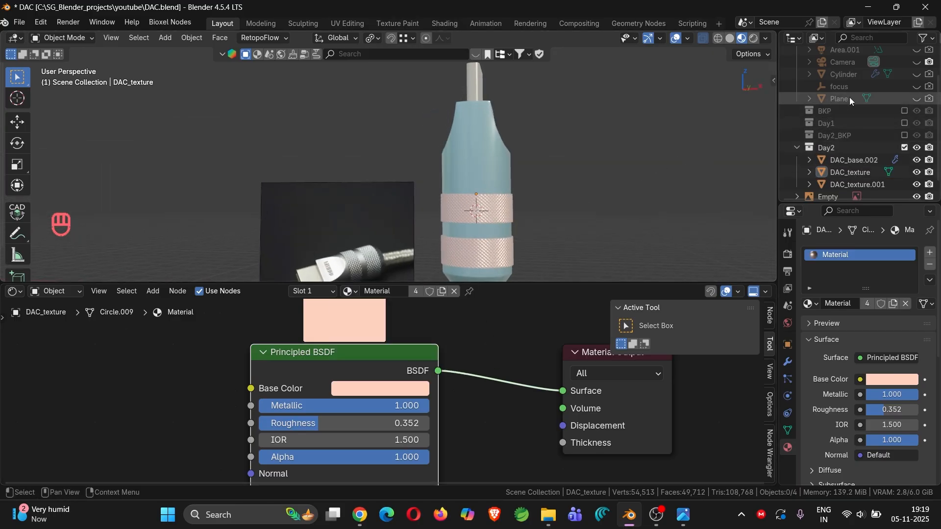
- Show the Plane backdrop in the viewport and hide the reference image Empty from both the viewport and renders
{"action": "left_click", "coordinate": [916, 98]}
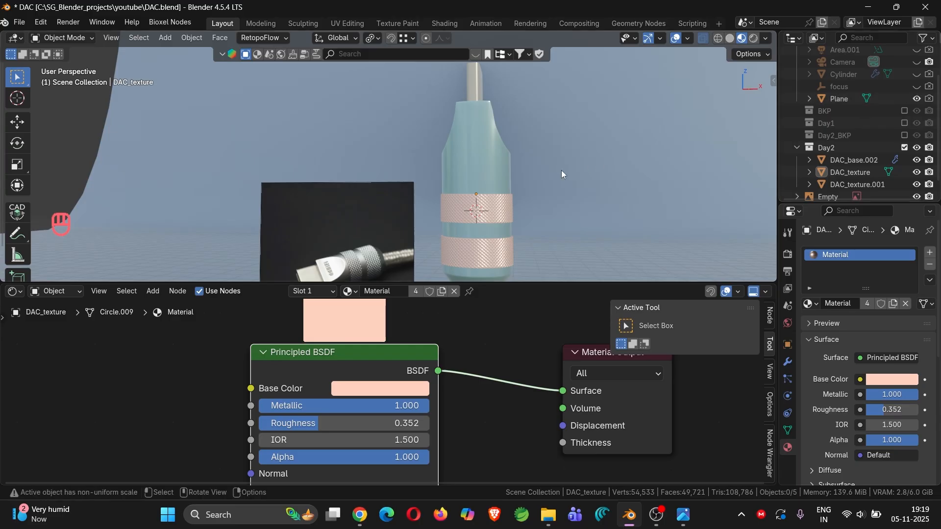
{"action": "scroll", "coordinate": [561, 196], "scroll_direction": "down", "scroll_amount": 3}
{"action": "mouse_move", "coordinate": [563, 213]}
{"action": "middle_mouse_down"}
{"action": "mouse_move", "coordinate": [567, 239]}
{"action": "mouse_move", "coordinate": [569, 221]}
{"action": "middle_mouse_up"}
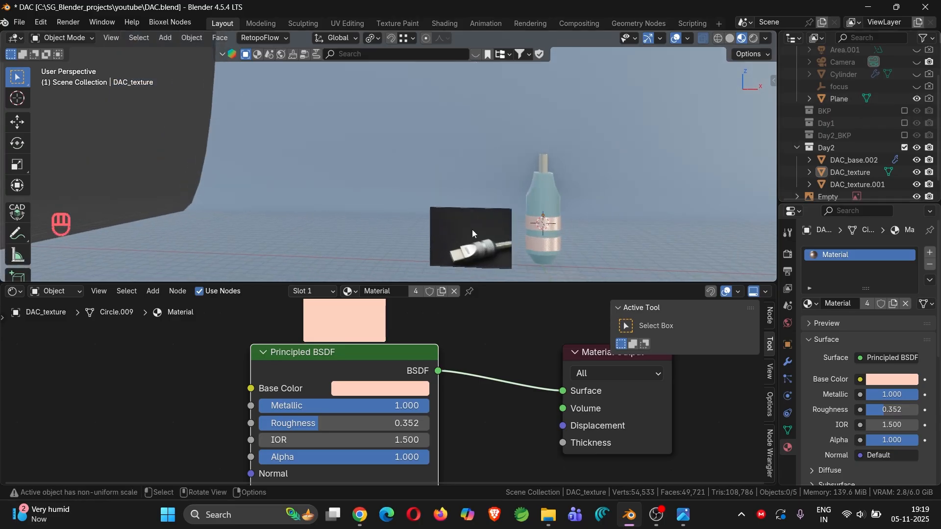
{"action": "left_click", "coordinate": [471, 229]}
{"action": "scroll", "coordinate": [863, 186], "scroll_direction": "down", "scroll_amount": 2}
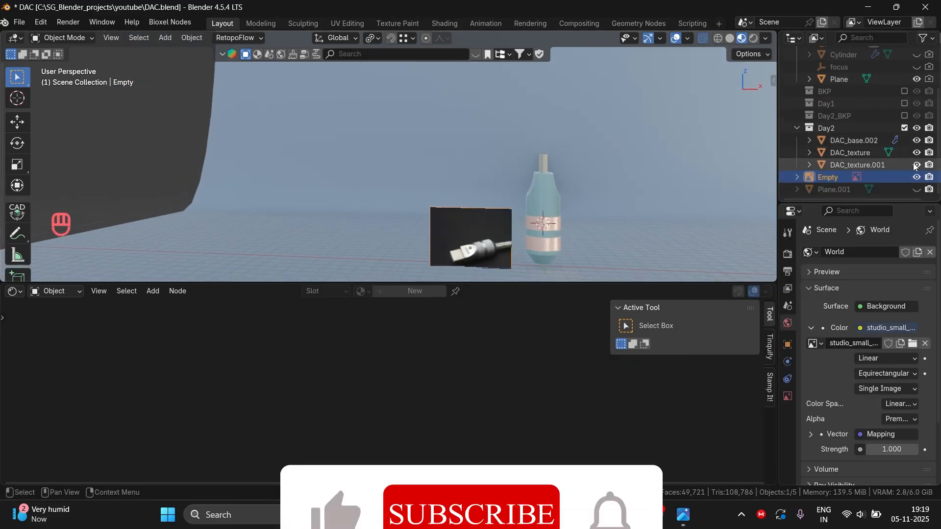
{"action": "left_click", "coordinate": [916, 177]}
{"action": "left_click", "coordinate": [929, 177]}
- Switch to the camera view, enlarge the viewport and reframe the camera on the whole DAC, with DAC_base.002 selected
{"action": "middle_click_drag", "start_coordinate": [573, 186], "coordinate": [413, 192], "text": "shift"}
{"action": "key", "text": "KP_0"}
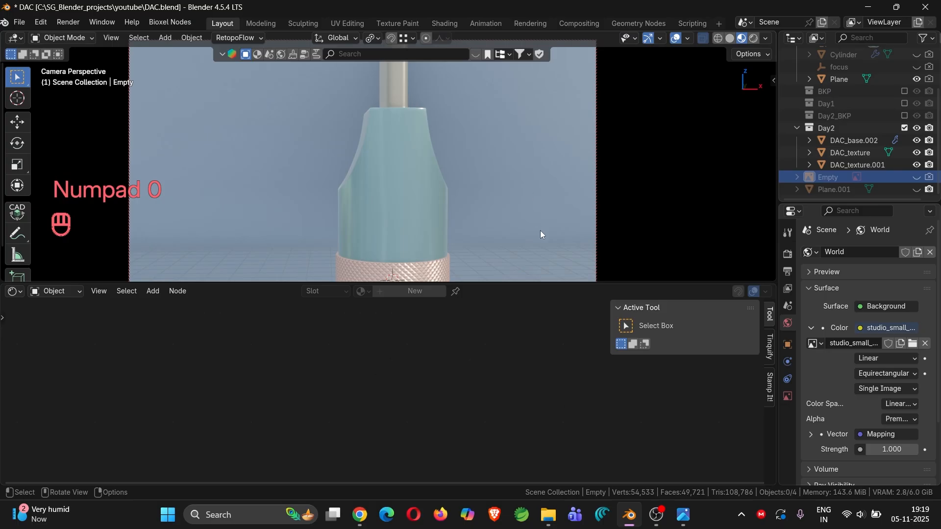
{"action": "left_click_drag", "start_coordinate": [550, 283], "coordinate": [543, 527]}
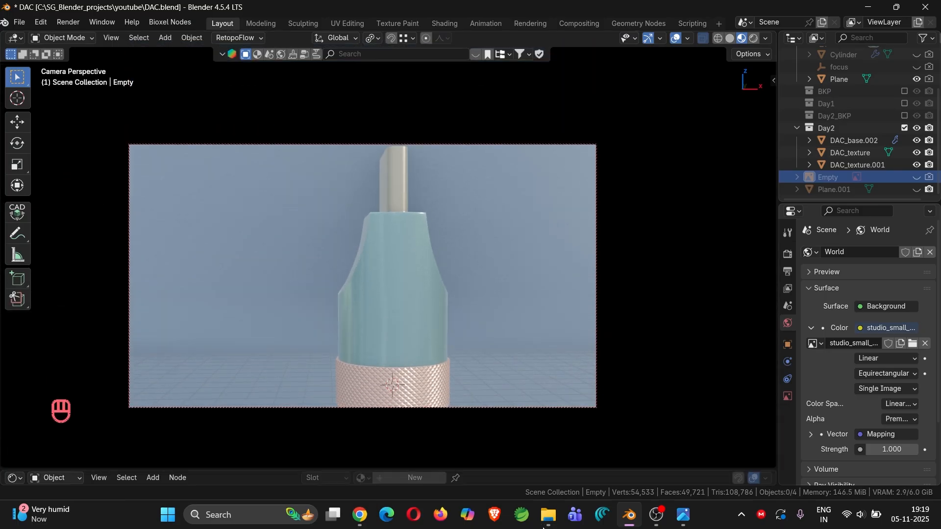
{"action": "scroll", "coordinate": [428, 324], "scroll_direction": "down", "scroll_amount": 3}
{"action": "middle_click_drag", "start_coordinate": [428, 325], "coordinate": [385, 313], "text": "shift"}
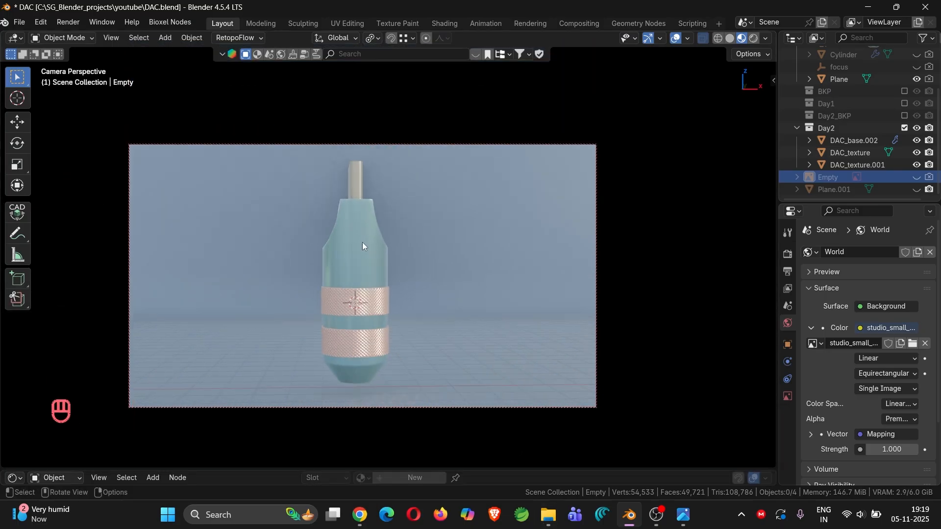
{"action": "scroll", "coordinate": [363, 242], "scroll_direction": "down", "scroll_amount": 3}
{"action": "left_click", "coordinate": [309, 263]}
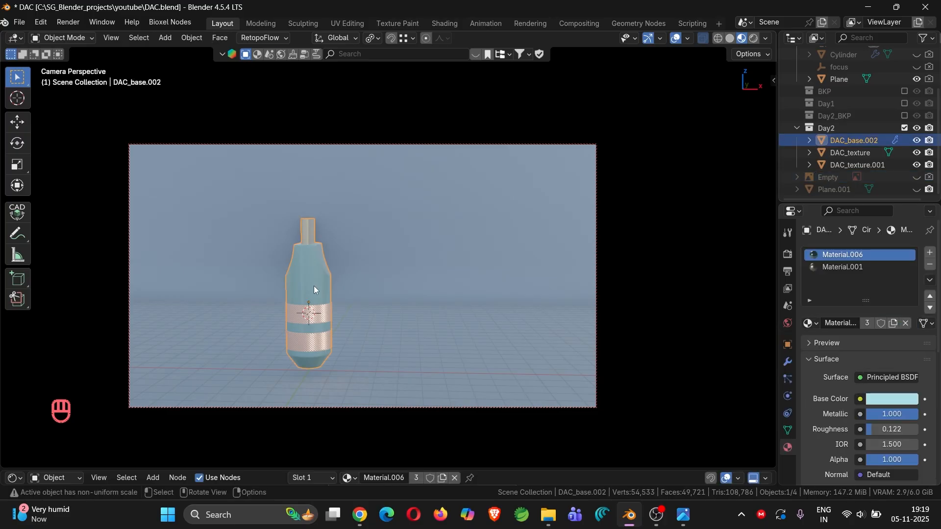
{"action": "scroll", "coordinate": [311, 334], "scroll_direction": "up", "scroll_amount": 3}
{"action": "middle_click_drag", "start_coordinate": [373, 301], "coordinate": [357, 237]}
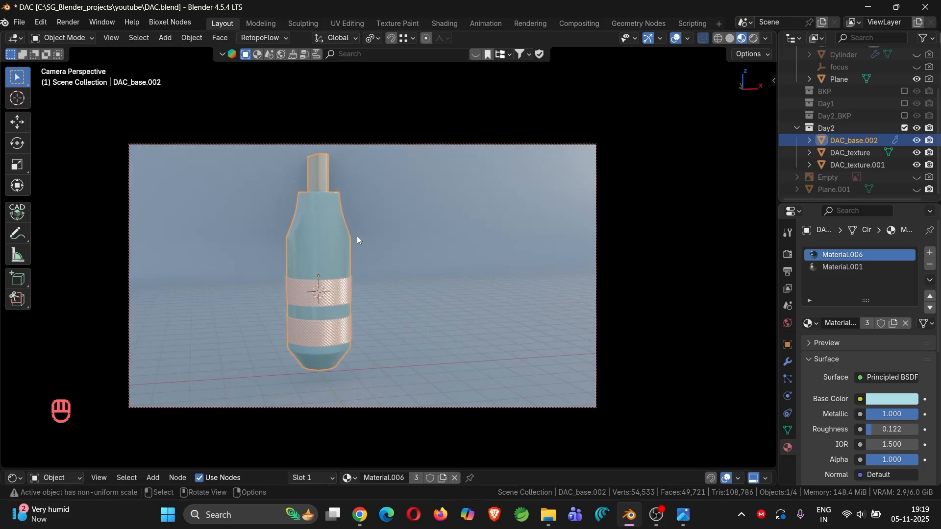
{"action": "key", "text": "r"}
{"action": "key", "text": "z"}
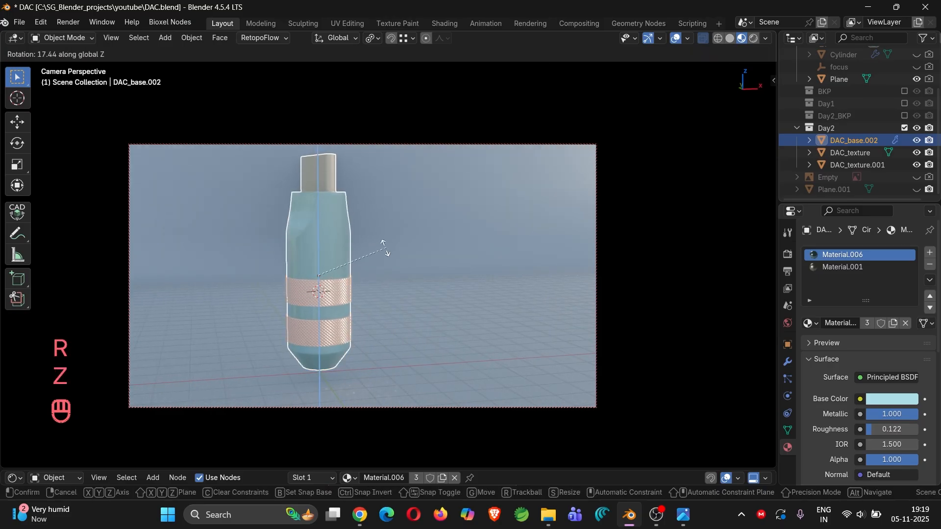
{"action": "right_click", "coordinate": [354, 235]}
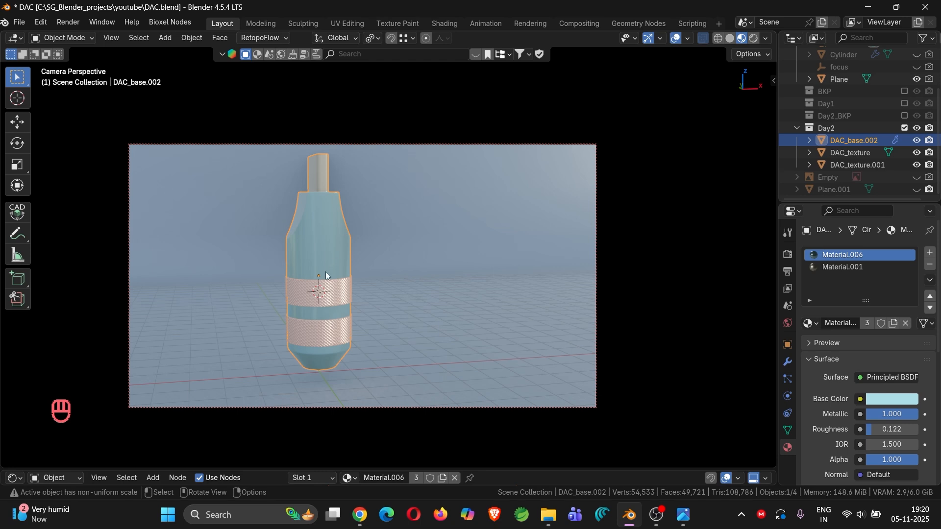
{"action": "left_click", "coordinate": [329, 300]}
{"action": "left_click", "coordinate": [329, 306]}
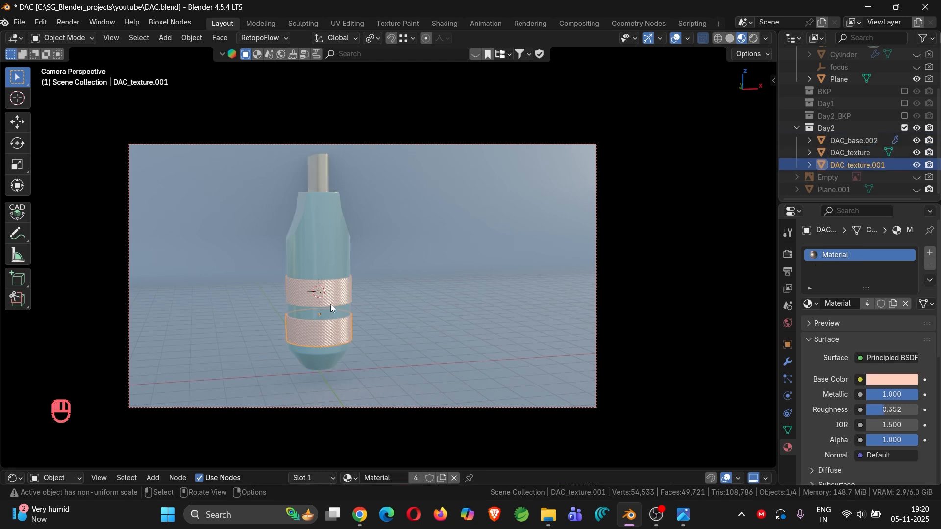
{"action": "left_click", "coordinate": [330, 304]}
{"action": "left_click", "coordinate": [329, 257]}
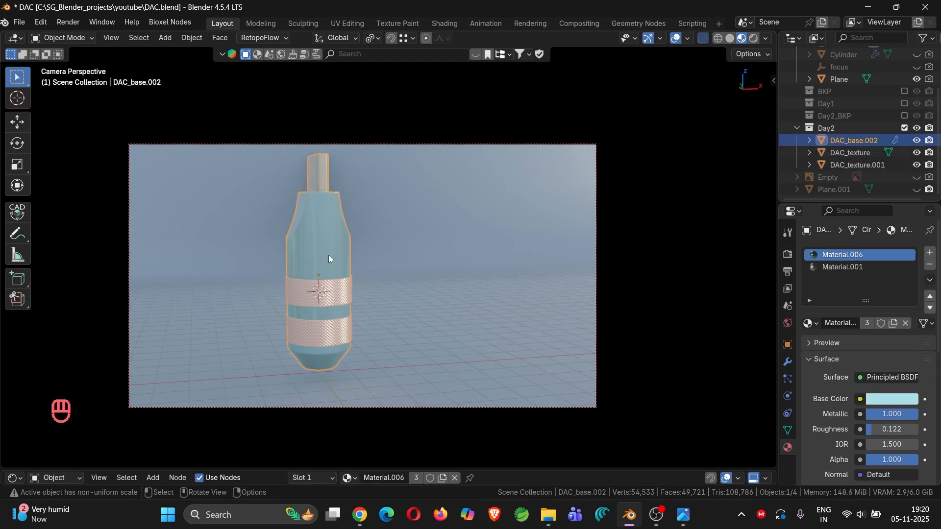
{"action": "key", "text": "g"}
{"action": "right_click", "coordinate": [433, 267]}
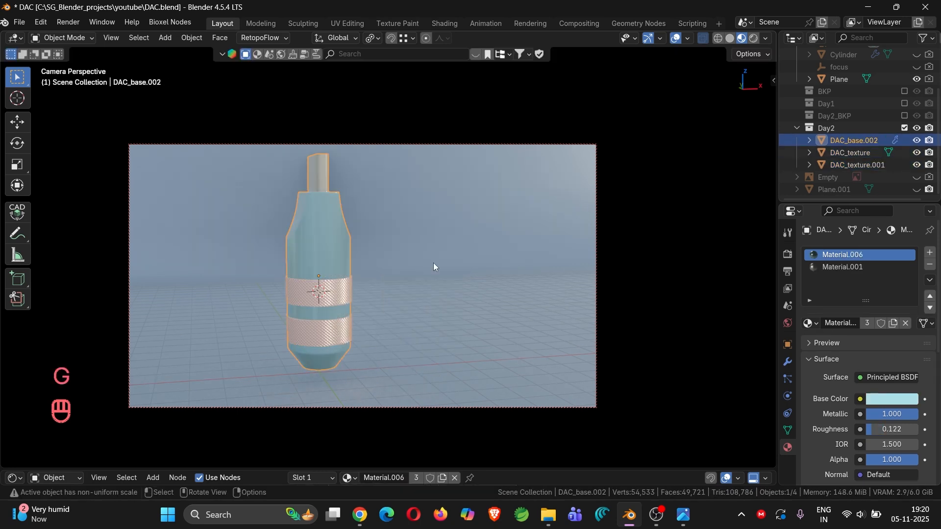
- Parent both knurled bands to DAC_base.002 using the Object parent type, and test the link with a cancelled move
{"action": "left_click", "coordinate": [334, 296]}
{"action": "left_click", "coordinate": [329, 338], "text": "shift"}
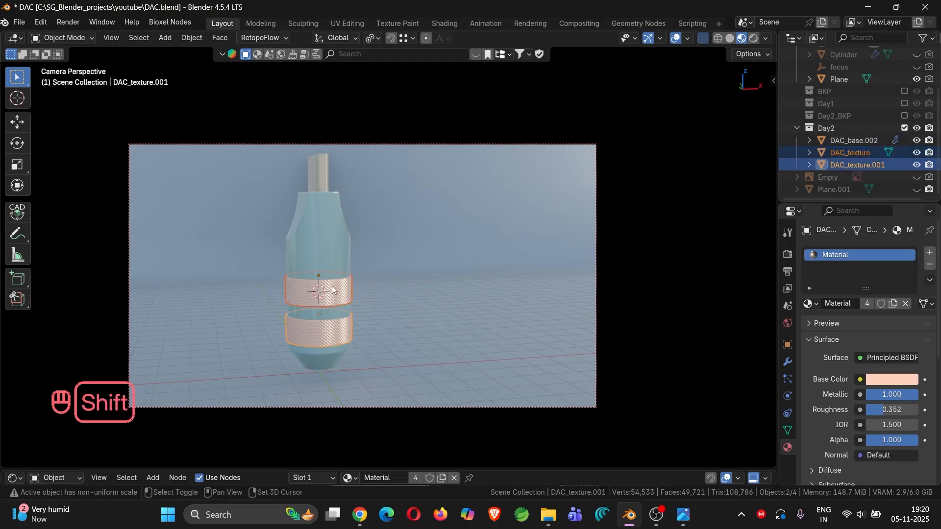
{"action": "left_click", "coordinate": [331, 251], "text": "shift"}
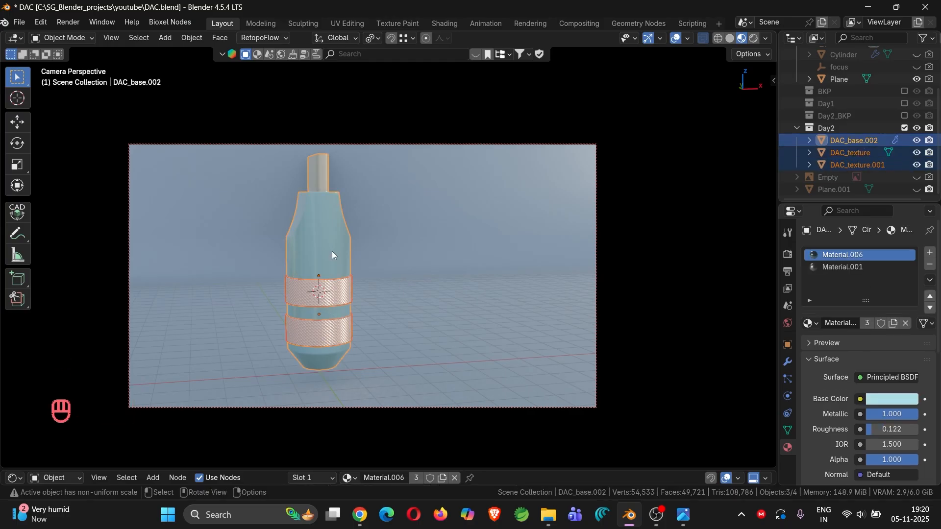
{"action": "key", "text": "ctrl+p"}
{"action": "left_click", "coordinate": [331, 251]}
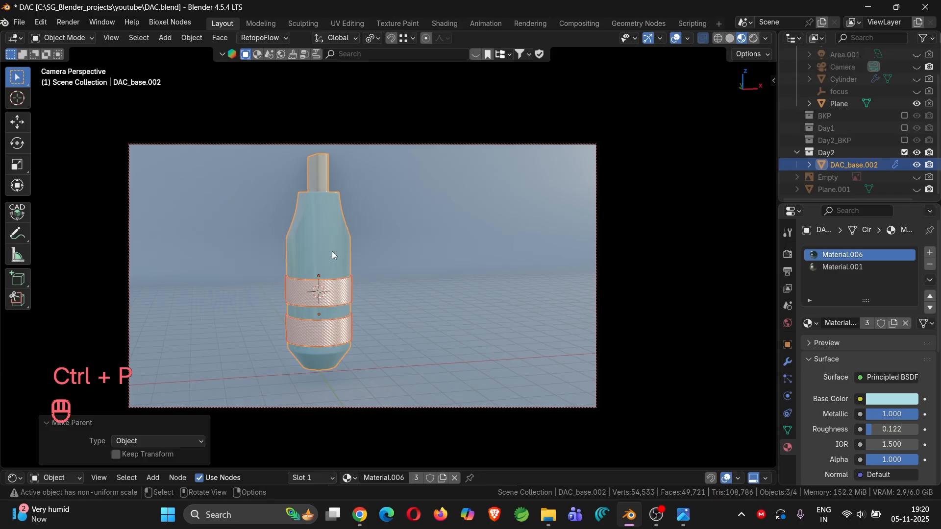
{"action": "left_click", "coordinate": [331, 251]}
{"action": "left_click", "coordinate": [331, 251]}
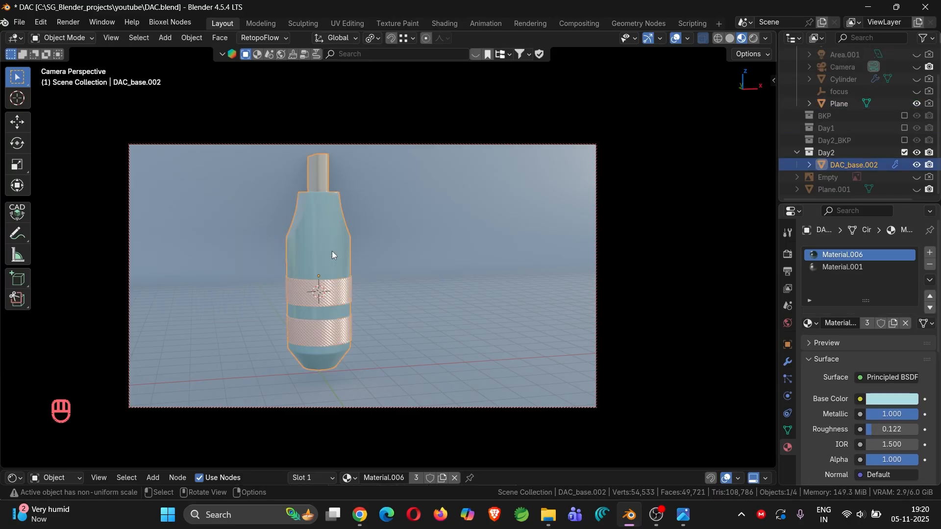
{"action": "key", "text": "g"}
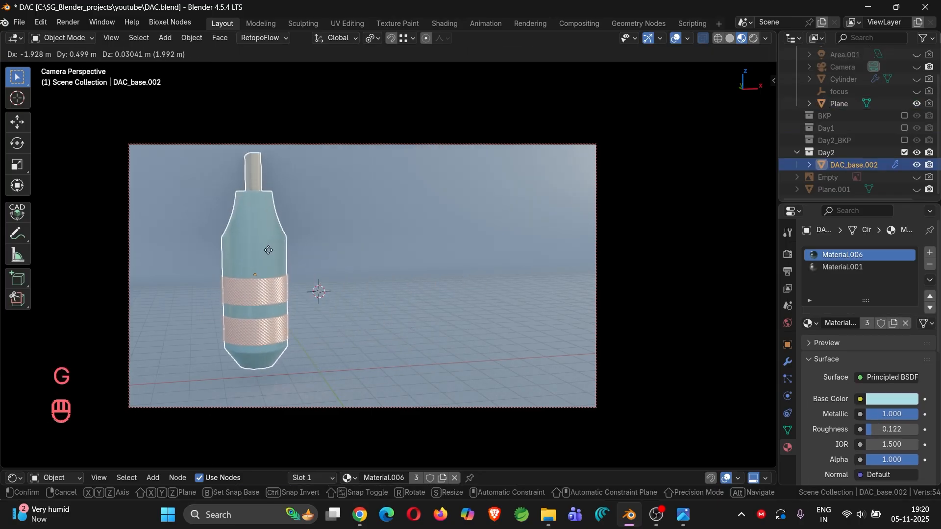
{"action": "right_click", "coordinate": [411, 255]}
- Reframe the camera around the DAC from a slightly turned angle with the whole body in frame, keeping DAC_base.002 selected
{"action": "left_click", "coordinate": [332, 340]}
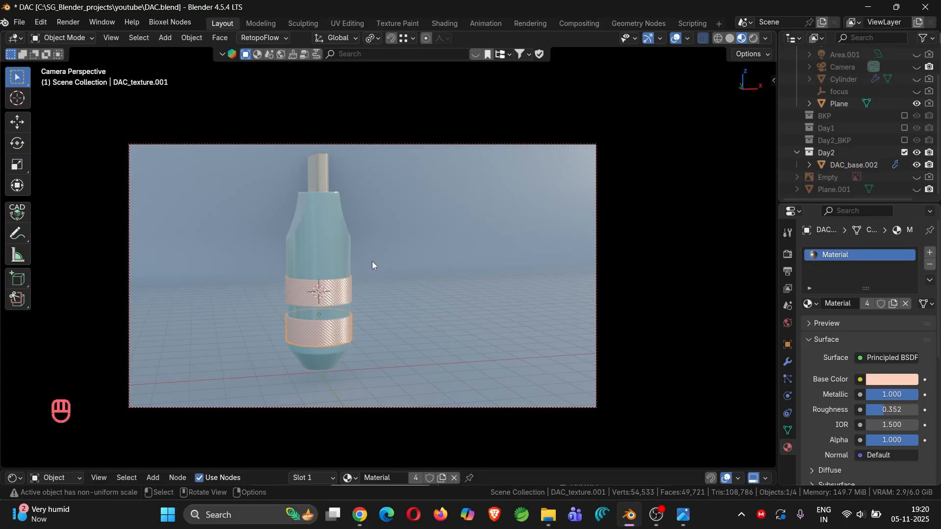
{"action": "middle_click_drag", "start_coordinate": [347, 231], "coordinate": [409, 285]}
{"action": "left_click", "coordinate": [337, 214]}
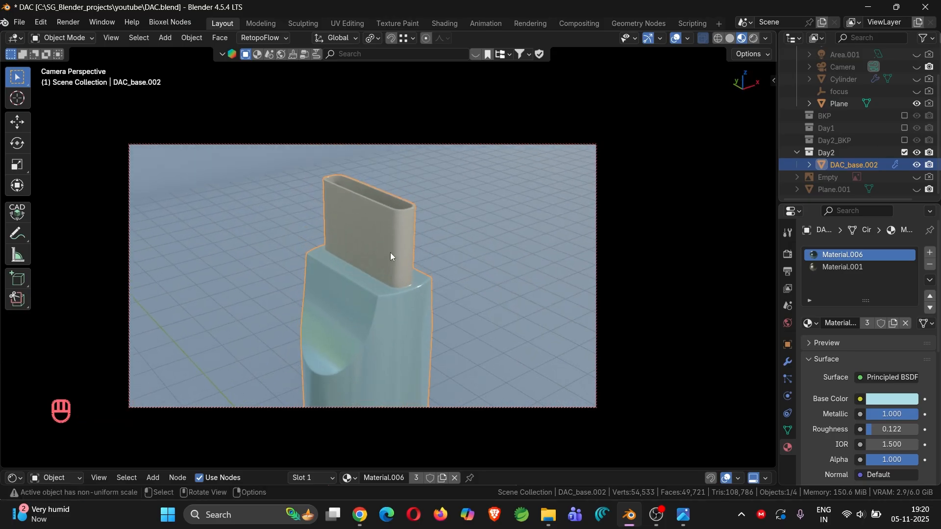
{"action": "middle_click_drag", "start_coordinate": [390, 252], "coordinate": [361, 290]}
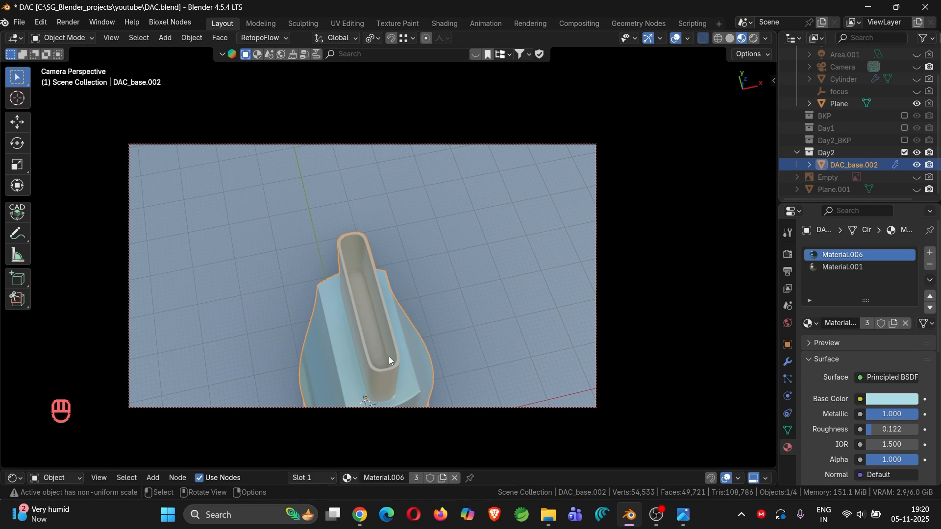
{"action": "middle_click_drag", "start_coordinate": [374, 298], "coordinate": [350, 252]}
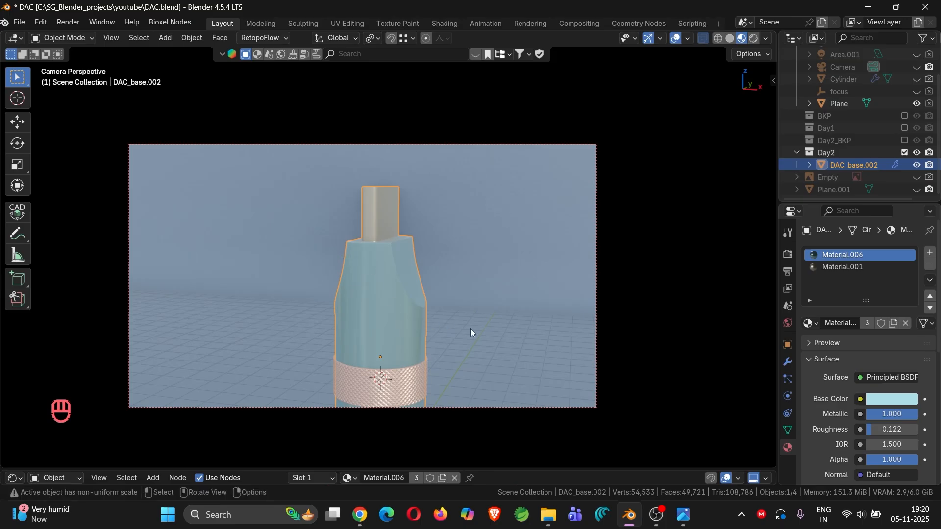
{"action": "scroll", "coordinate": [470, 328], "scroll_direction": "down", "scroll_amount": 4}
{"action": "middle_click_drag", "start_coordinate": [470, 328], "coordinate": [439, 277], "text": "shift"}
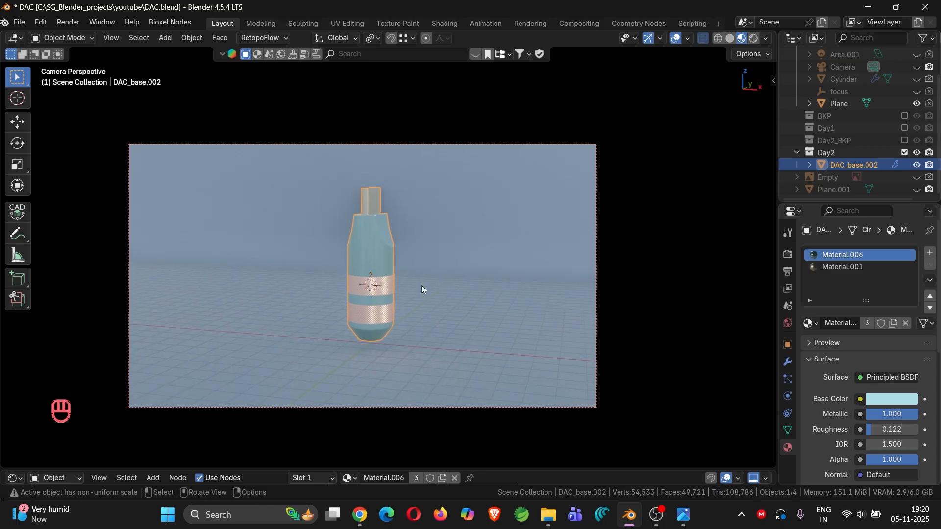